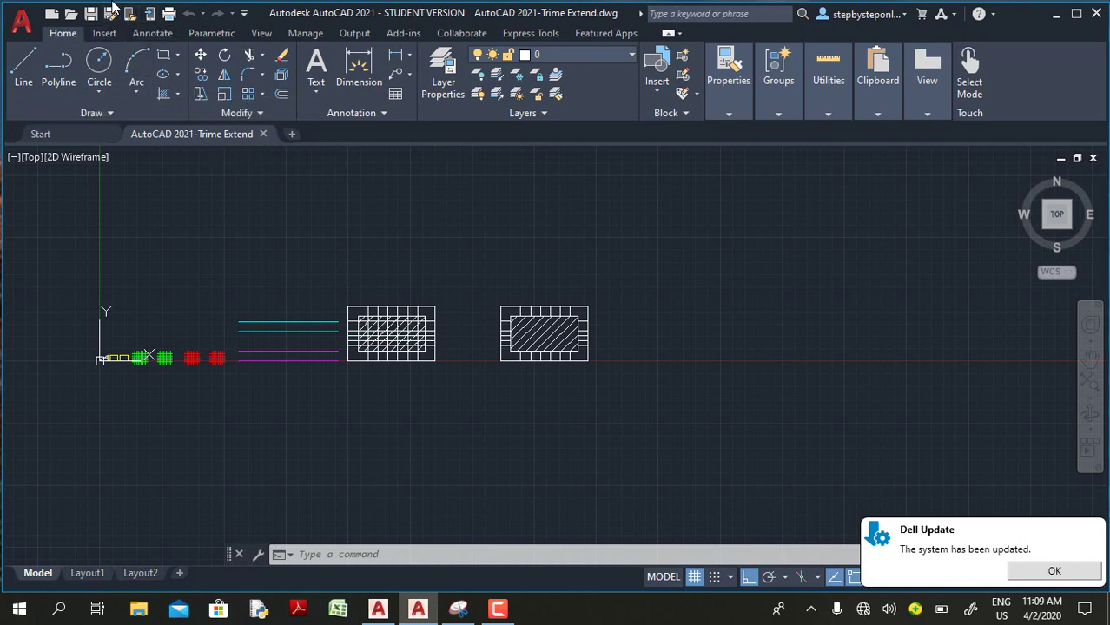
# Examine the file format choices for saving a copy of the drawing, and leave without saving
pyautogui.click(110, 14)
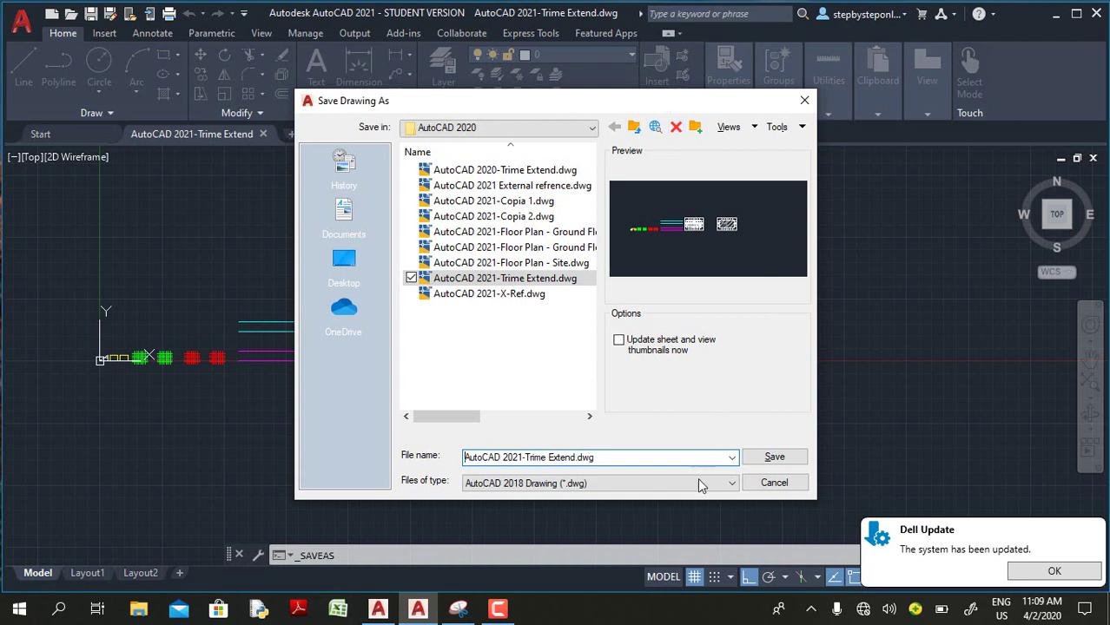
pyautogui.click(732, 482)
pyautogui.click(732, 482)
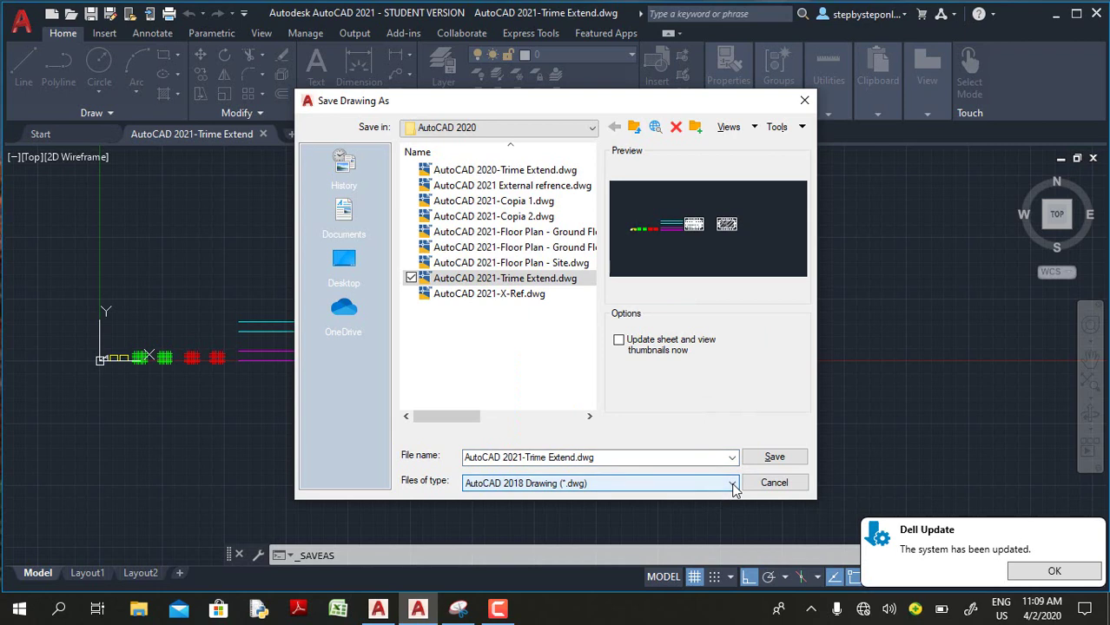
pyautogui.click(732, 483)
pyautogui.click(768, 483)
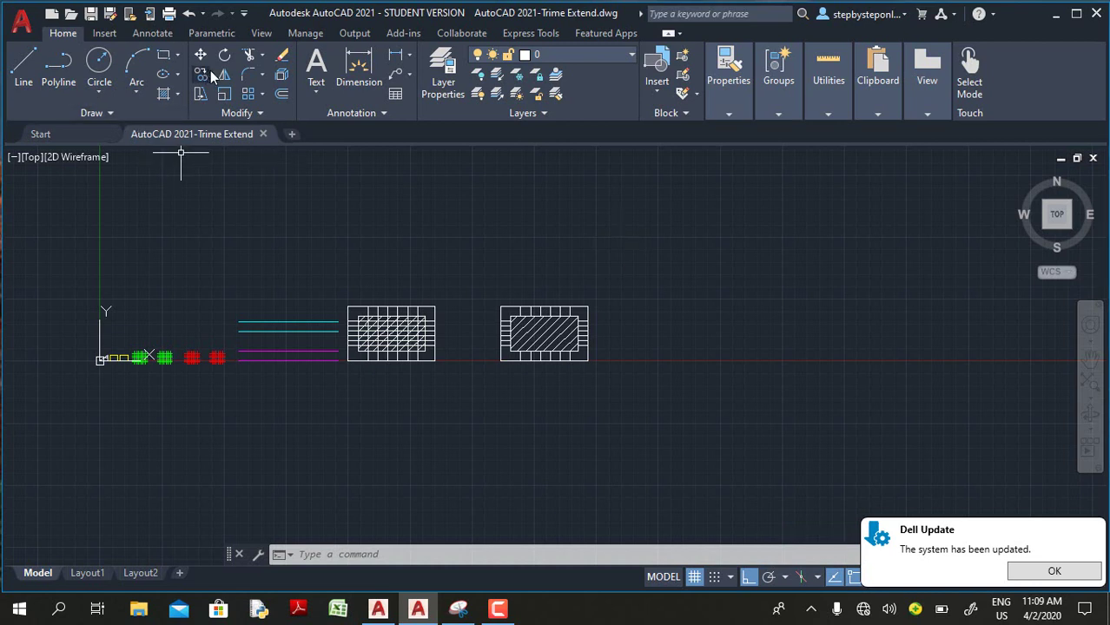
# Trim a few overhanging line ends of the second green grid and the first red grid without choosing cutting edges
pyautogui.click(250, 54)
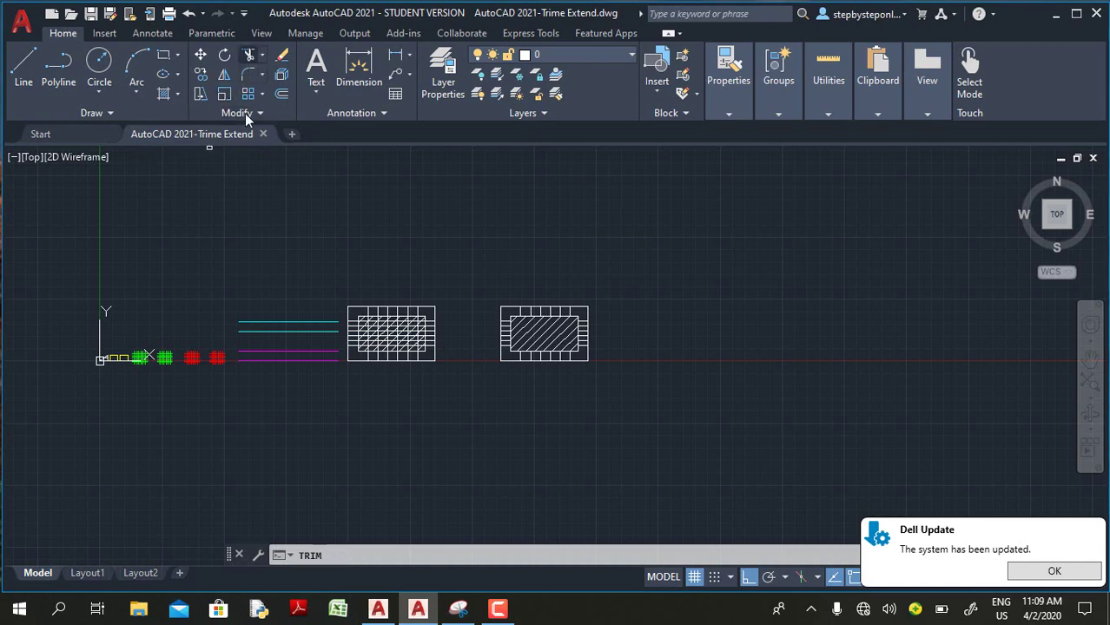
pyautogui.scroll(8, 131, 327)
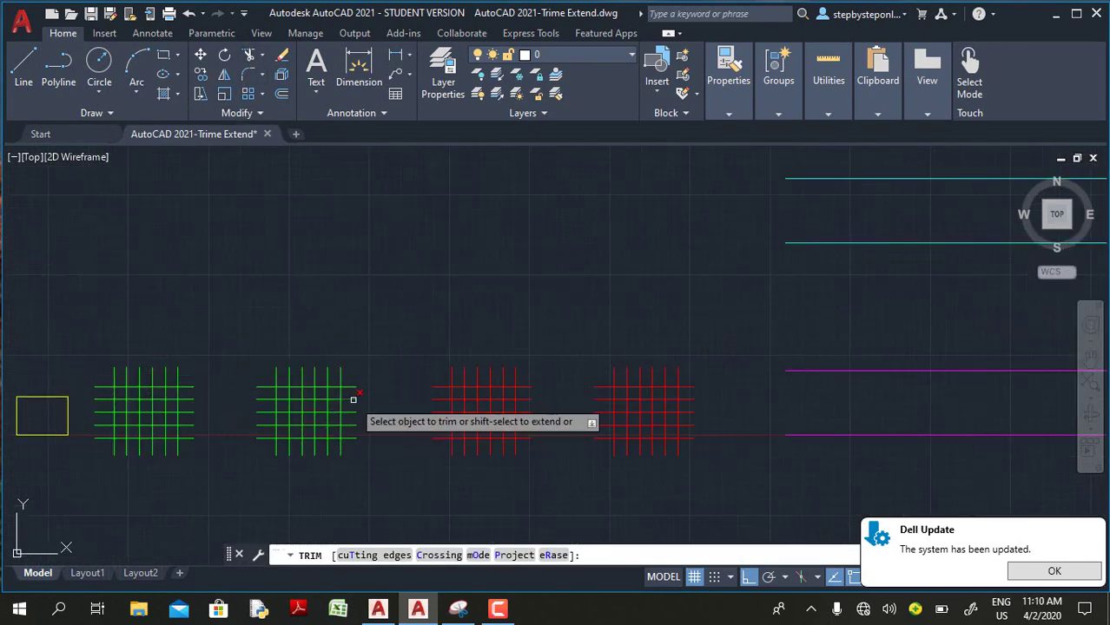
pyautogui.click(346, 402)
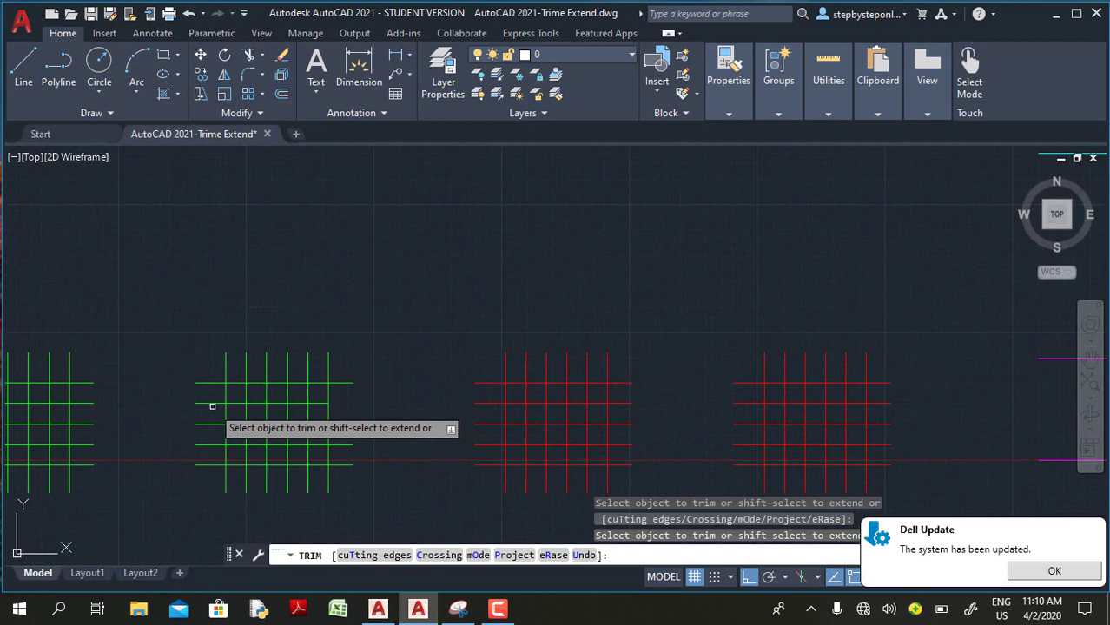
pyautogui.click(288, 367)
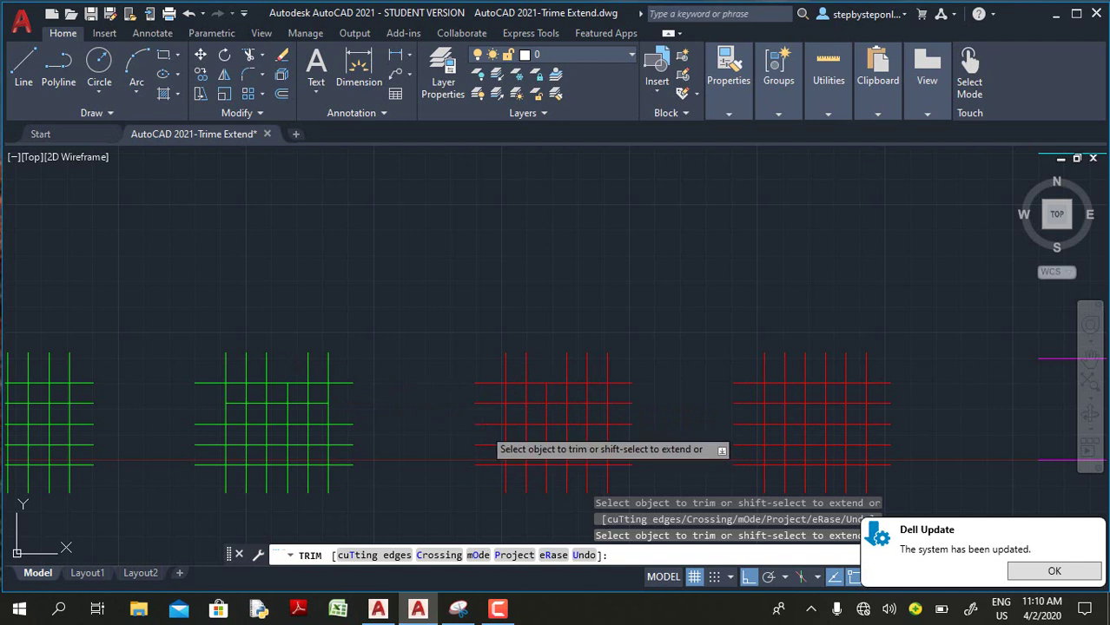
pyautogui.click(480, 426)
pyautogui.press('Return')
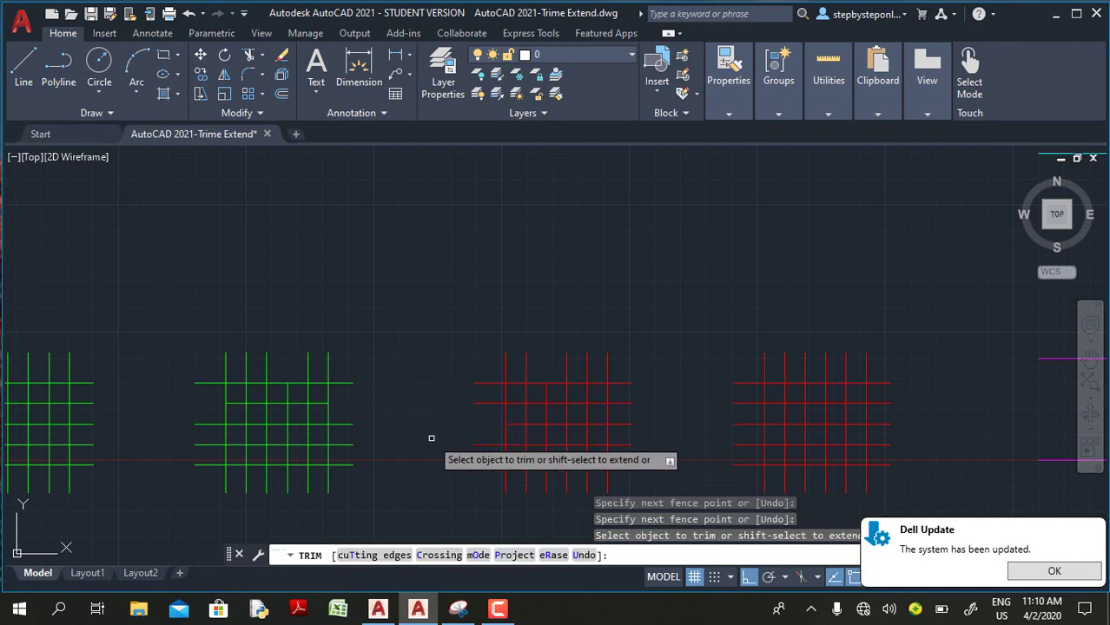
pyautogui.press('Escape')
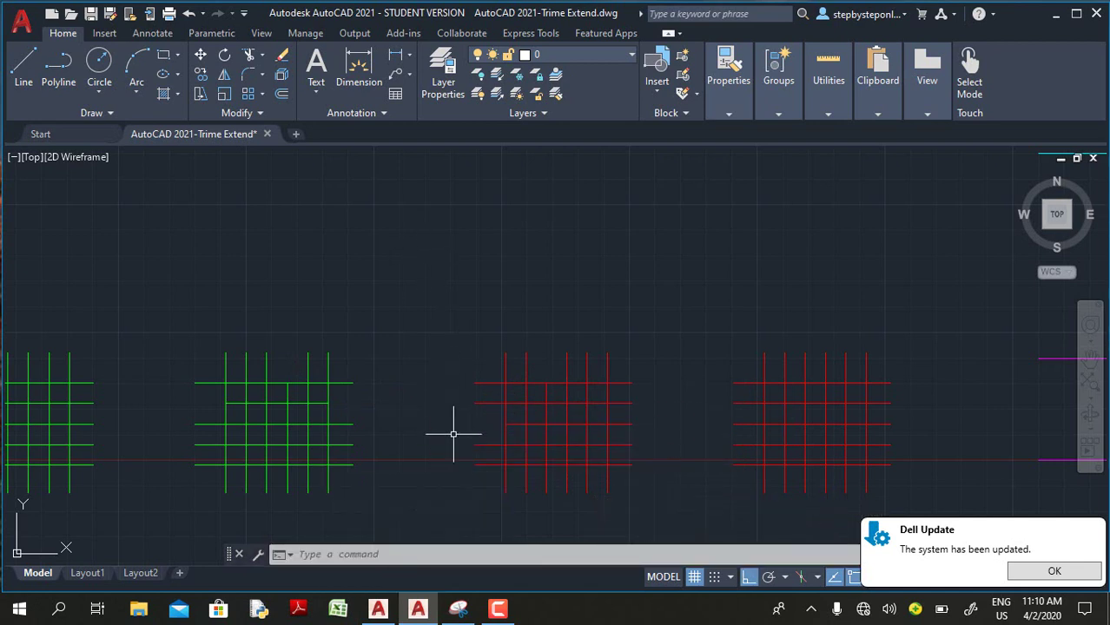
# Switch to AutoCAD 2020 and trim vertical lines of the second green grid, using its uppermost horizontal line as the cutting edge
pyautogui.click(418, 612)
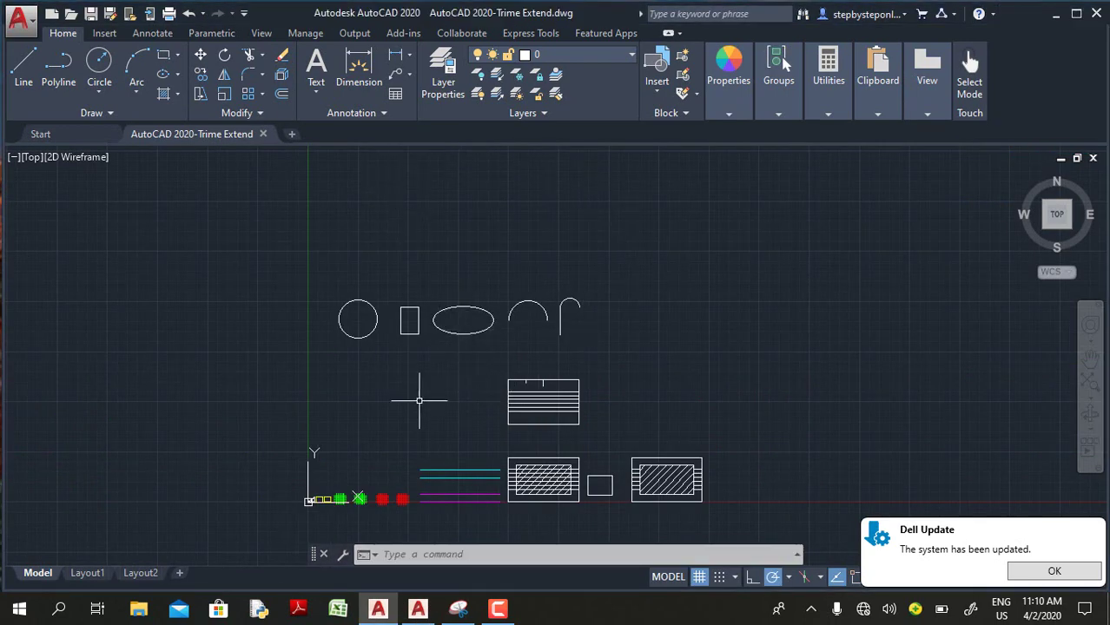
pyautogui.scroll(2, 357, 487)
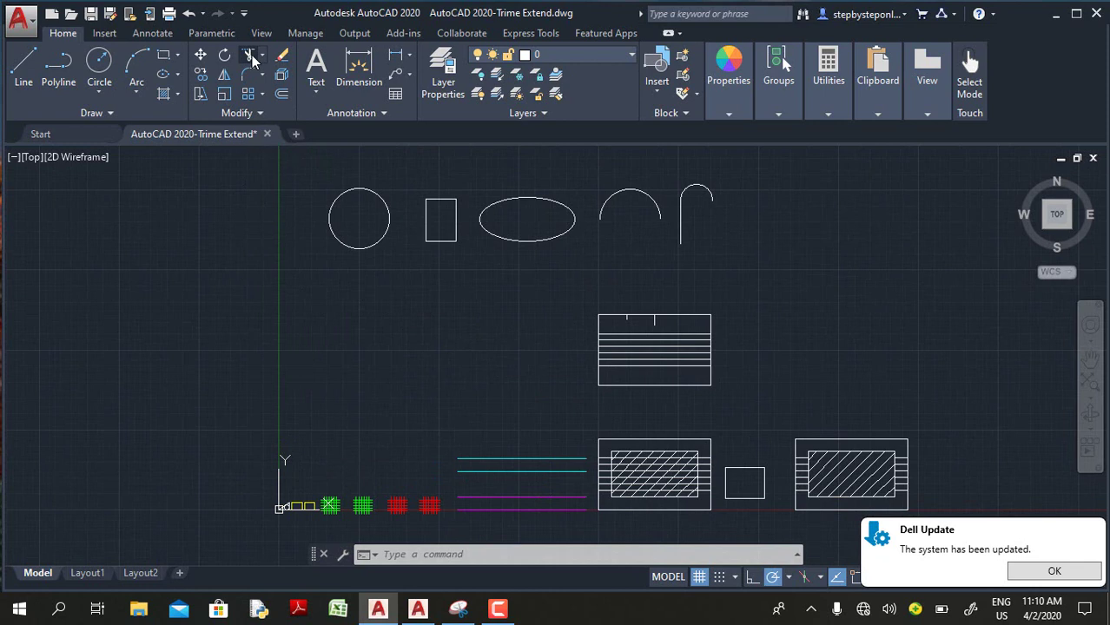
pyautogui.click(250, 55)
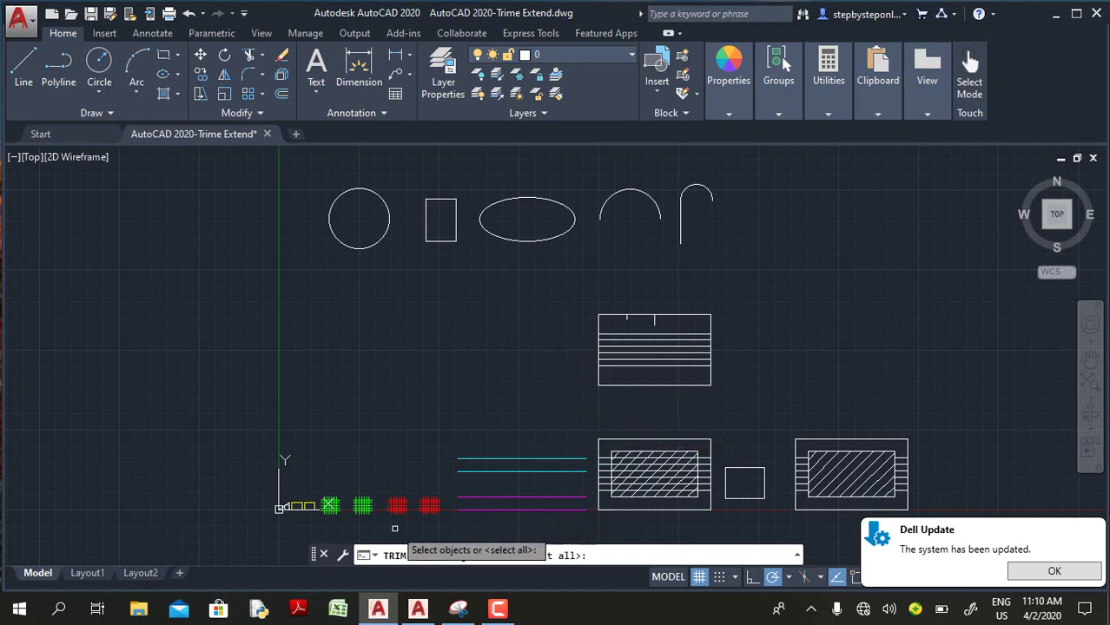
pyautogui.scroll(7, 363, 506)
pyautogui.scroll(4, 362, 506)
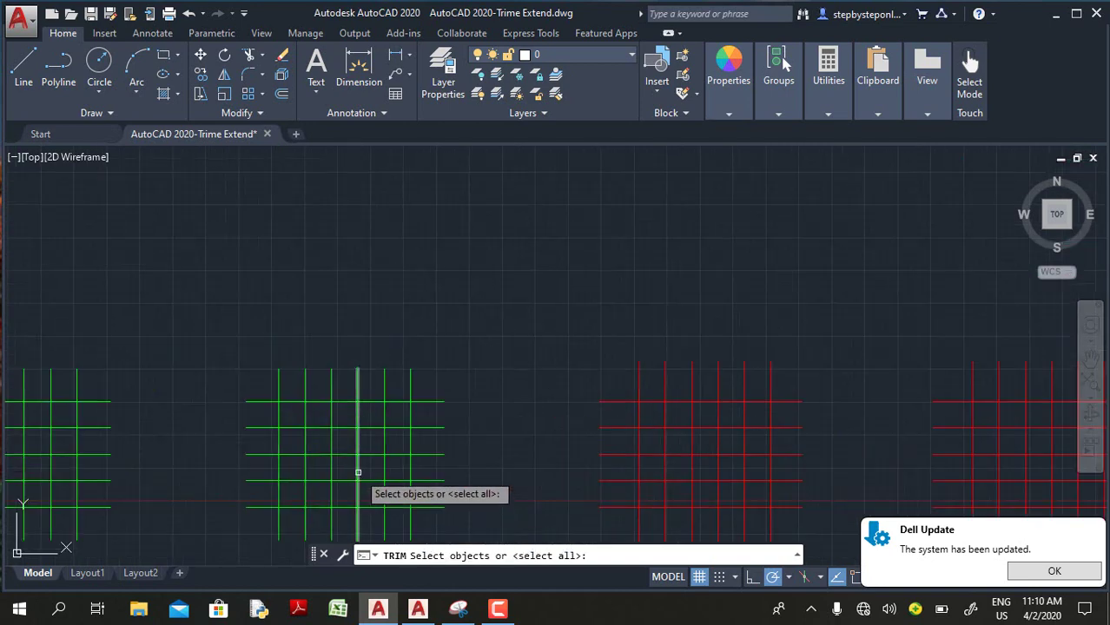
pyautogui.click(376, 402)
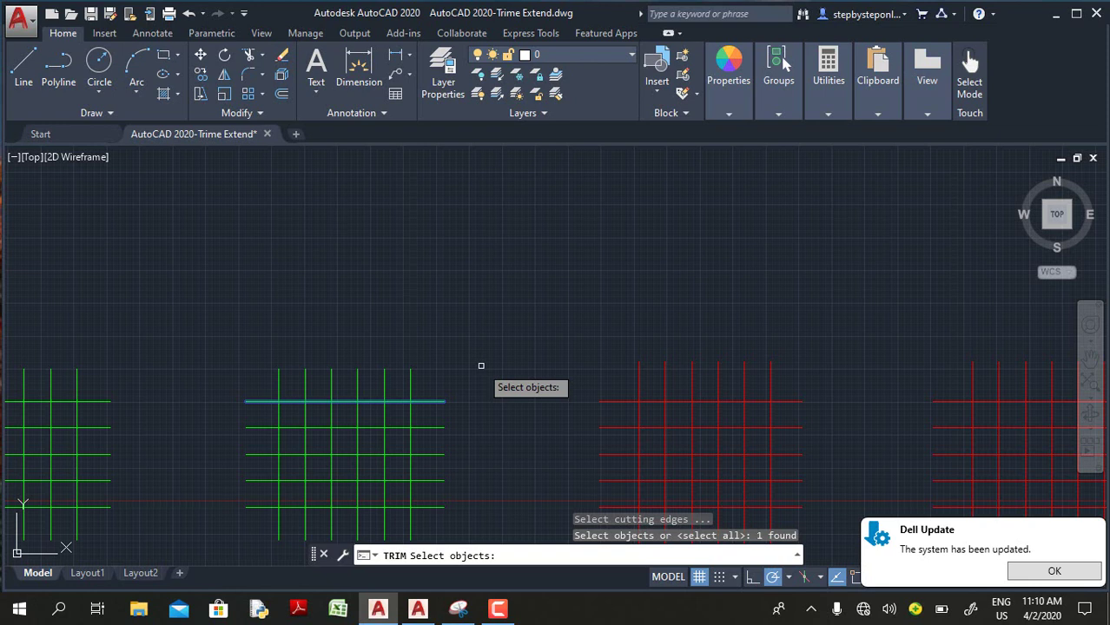
pyautogui.press('Return')
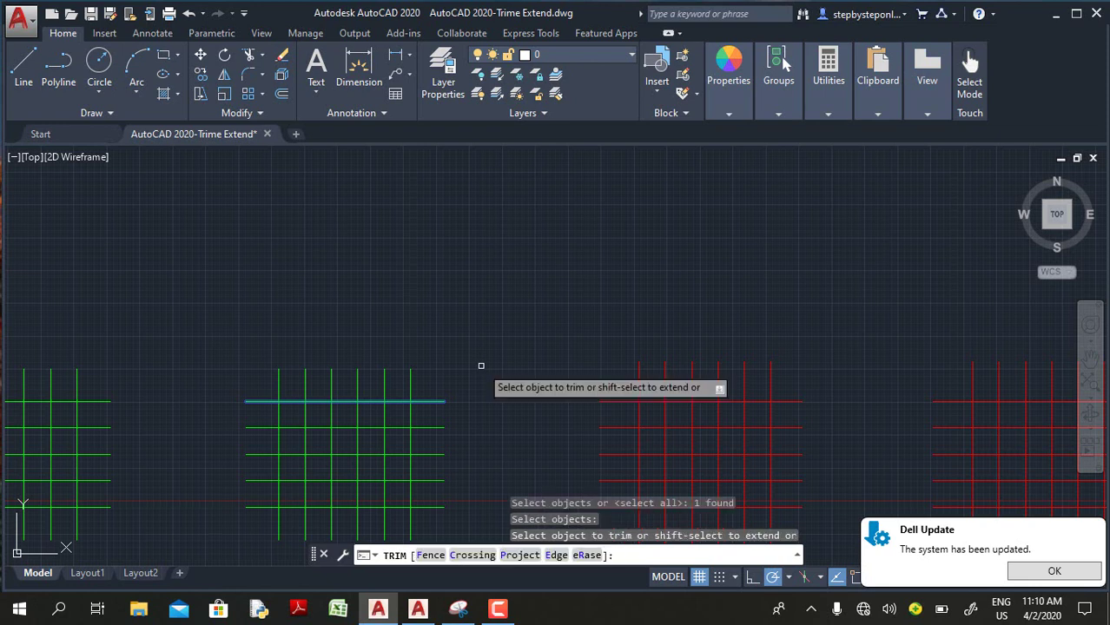
pyautogui.click(409, 376)
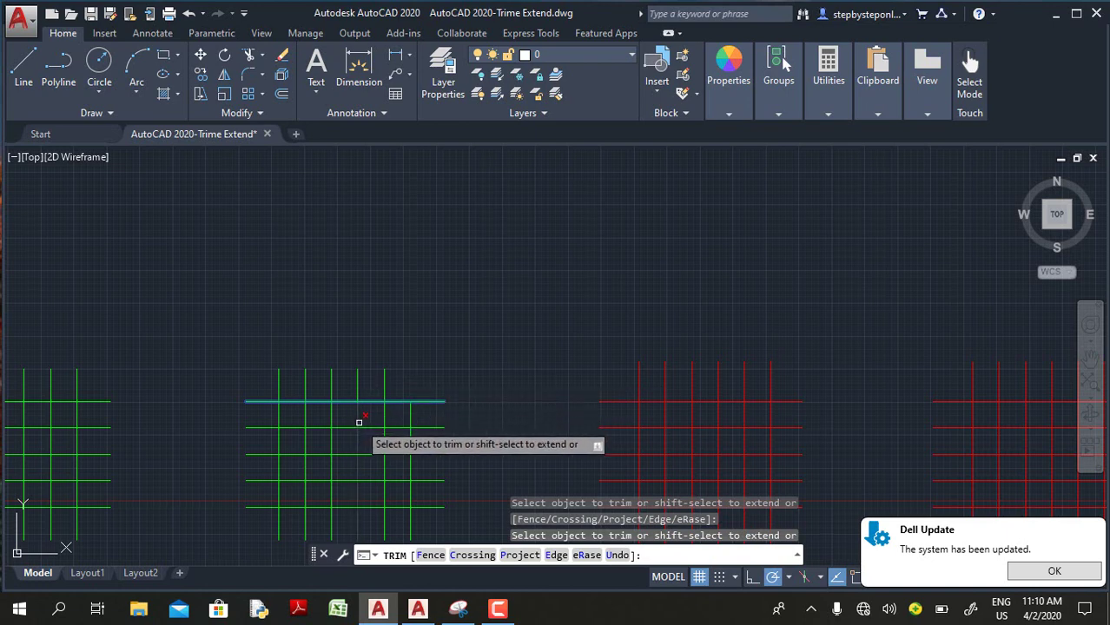
pyautogui.press('Escape')
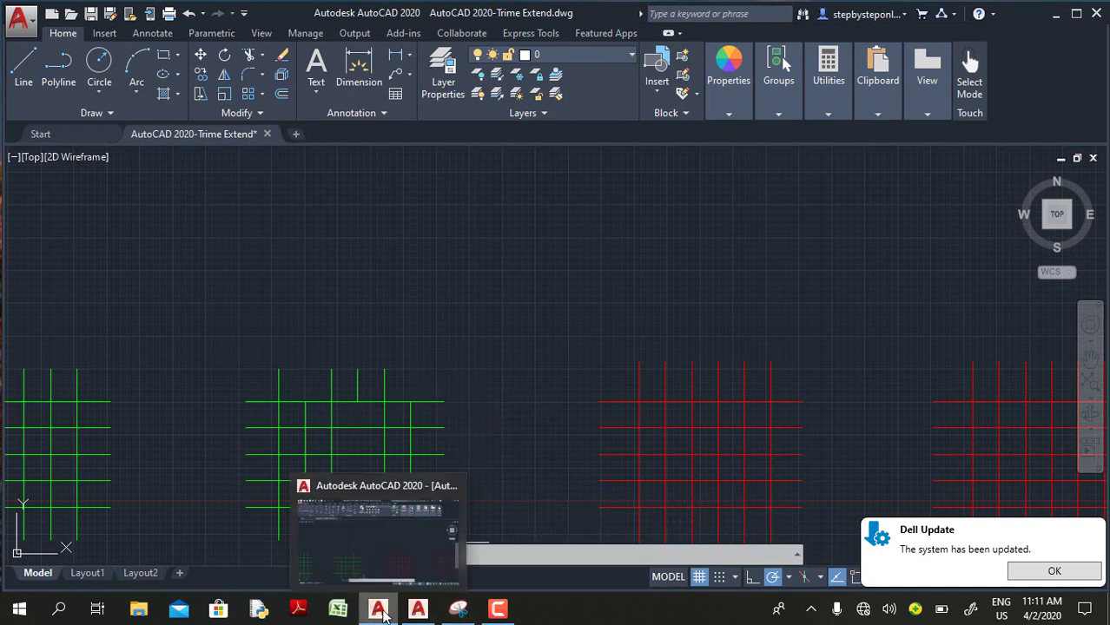
# Switch to AutoCAD 2021 and trim all the upper line ends of the first green grid with a fence
pyautogui.click(418, 608)
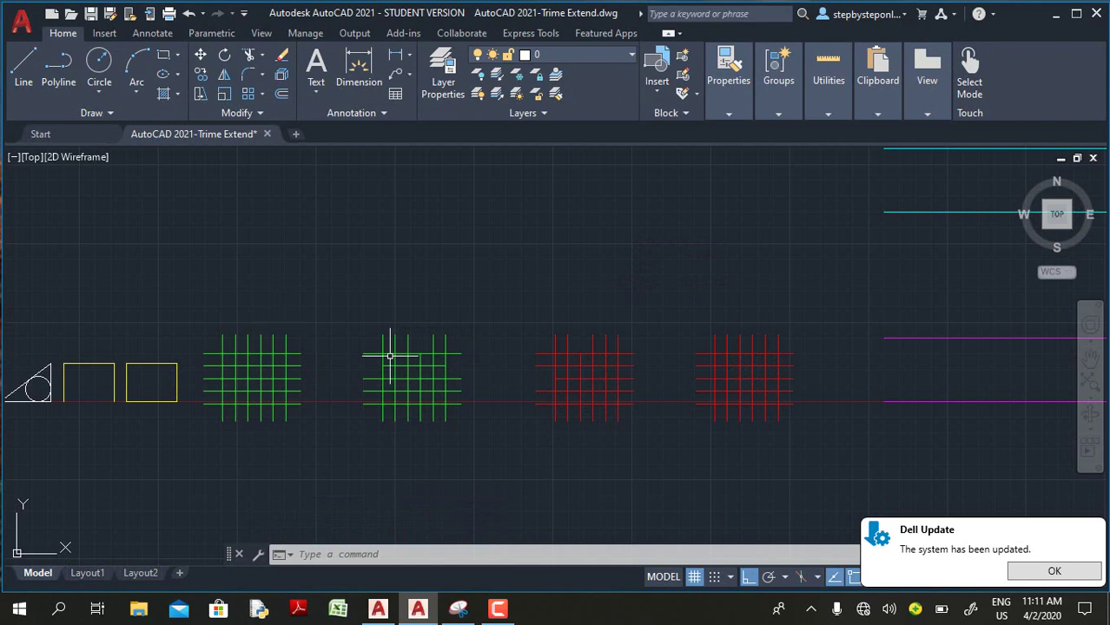
pyautogui.click(255, 58)
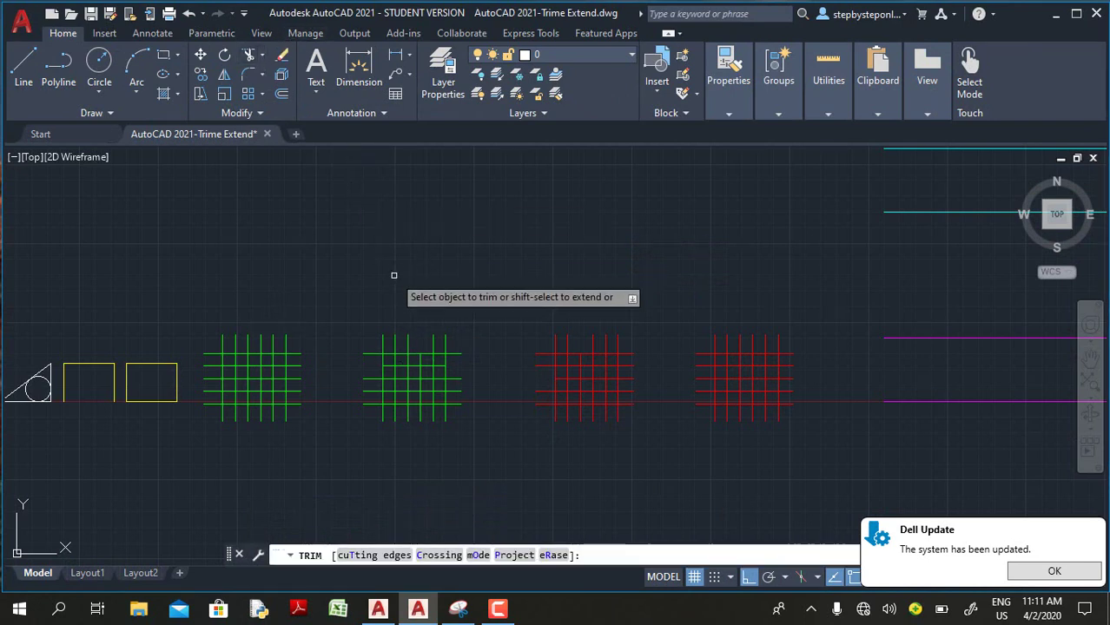
pyautogui.click(339, 286)
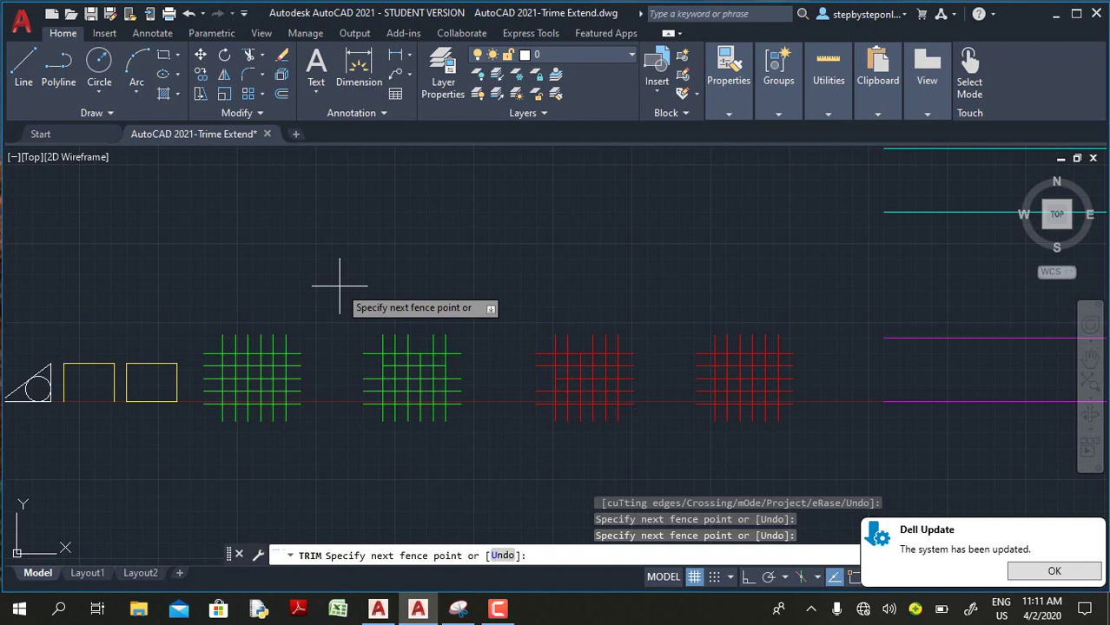
pyautogui.press('Return')
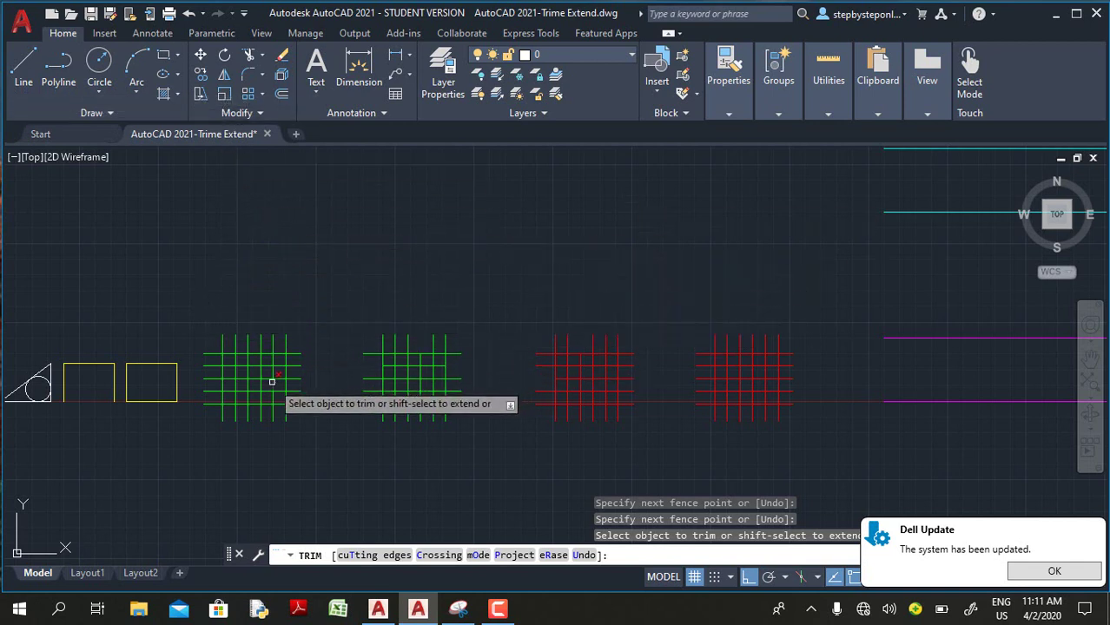
pyautogui.scroll(2, 181, 358)
pyautogui.click(361, 321)
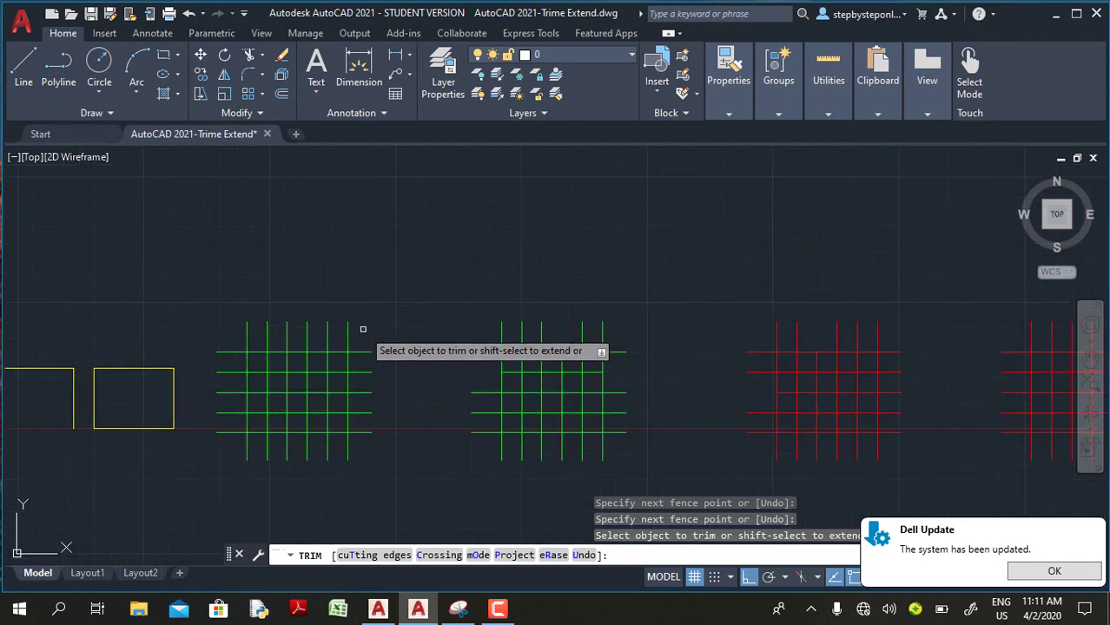
pyautogui.click(165, 339)
pyautogui.press('Return')
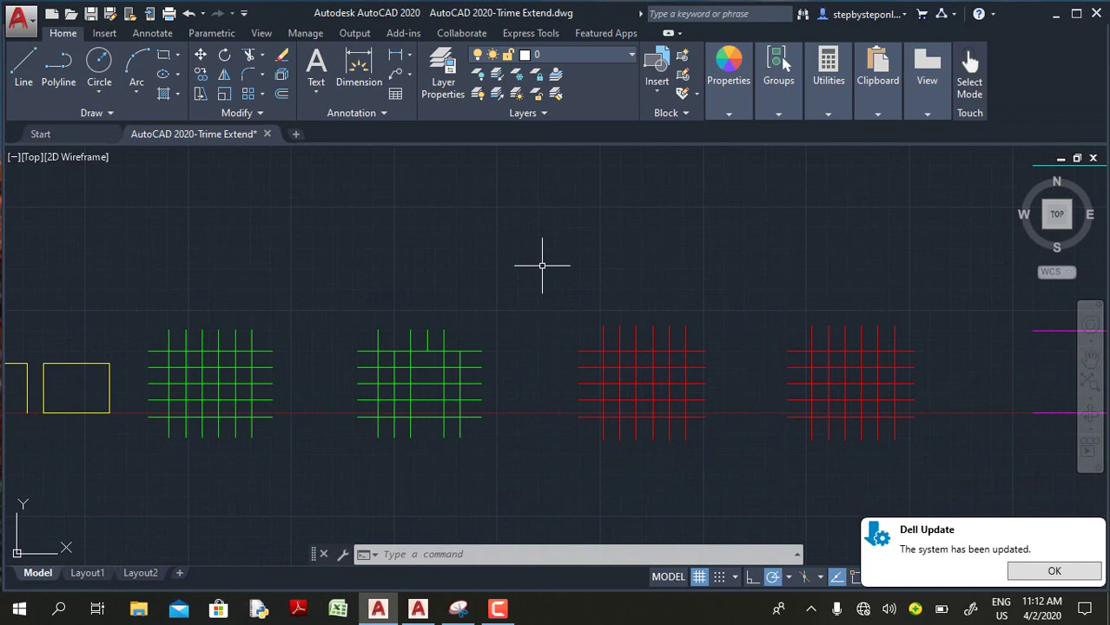
pyautogui.click(249, 57)
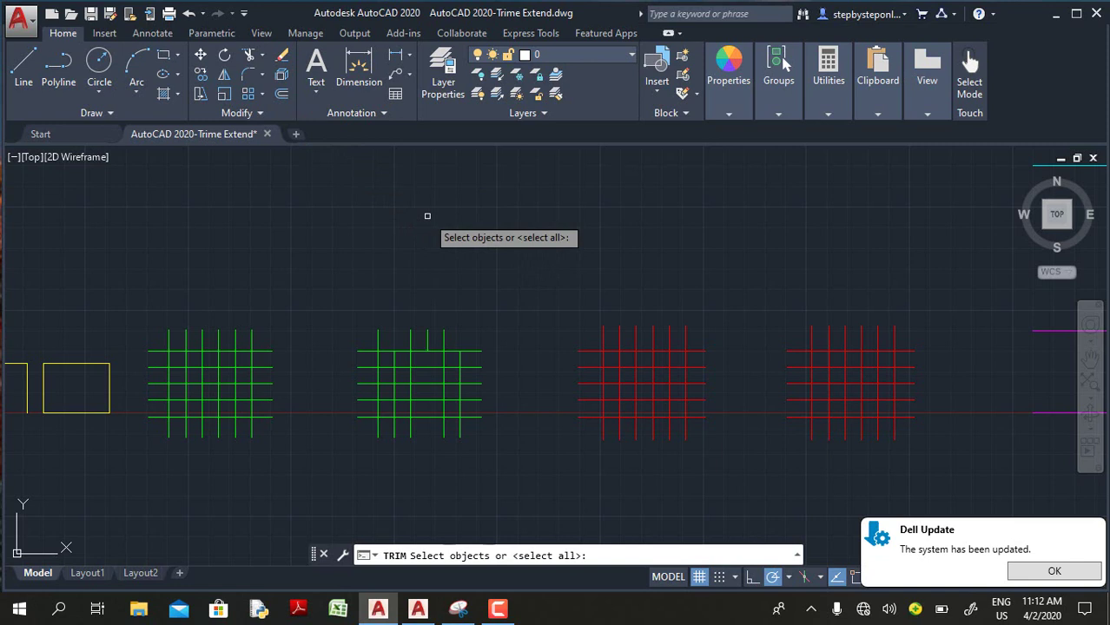
pyautogui.press('Return')
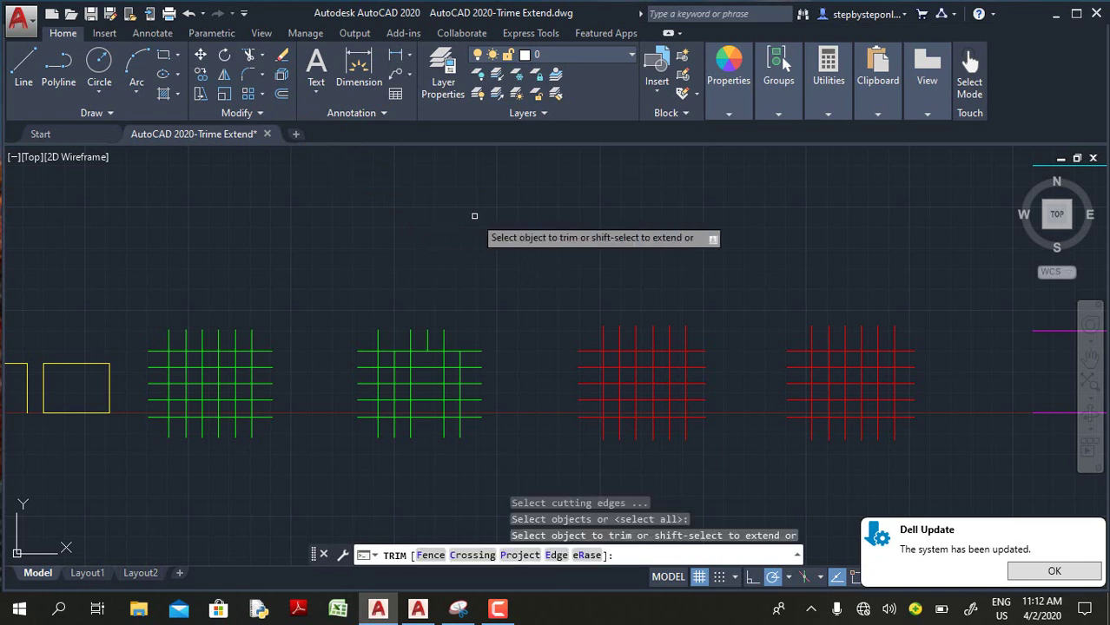
pyautogui.click(485, 250)
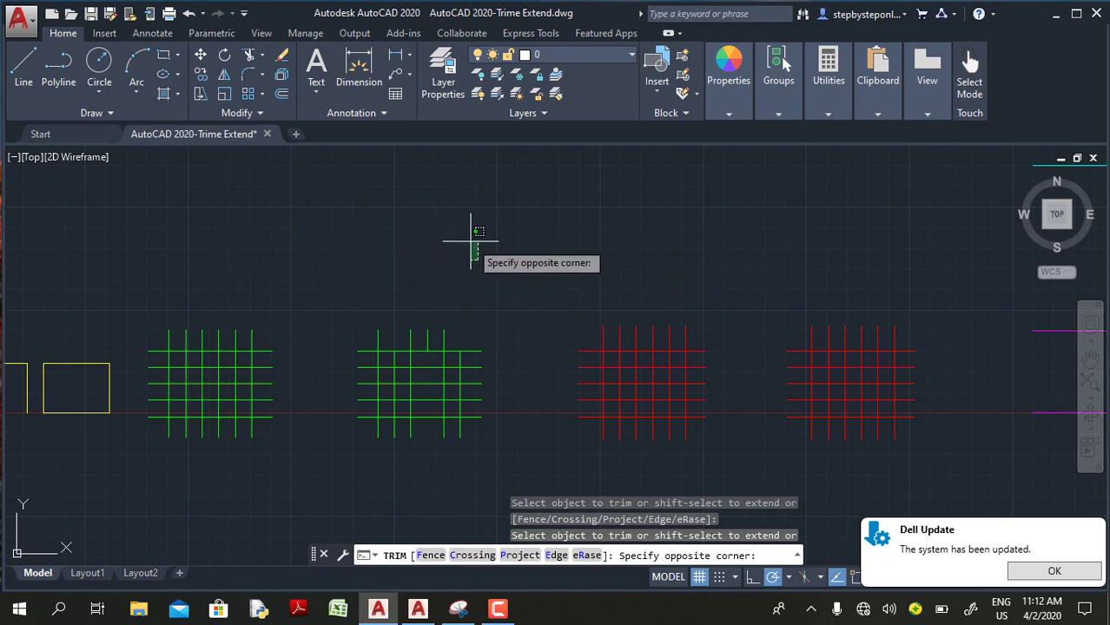
pyautogui.press('Escape')
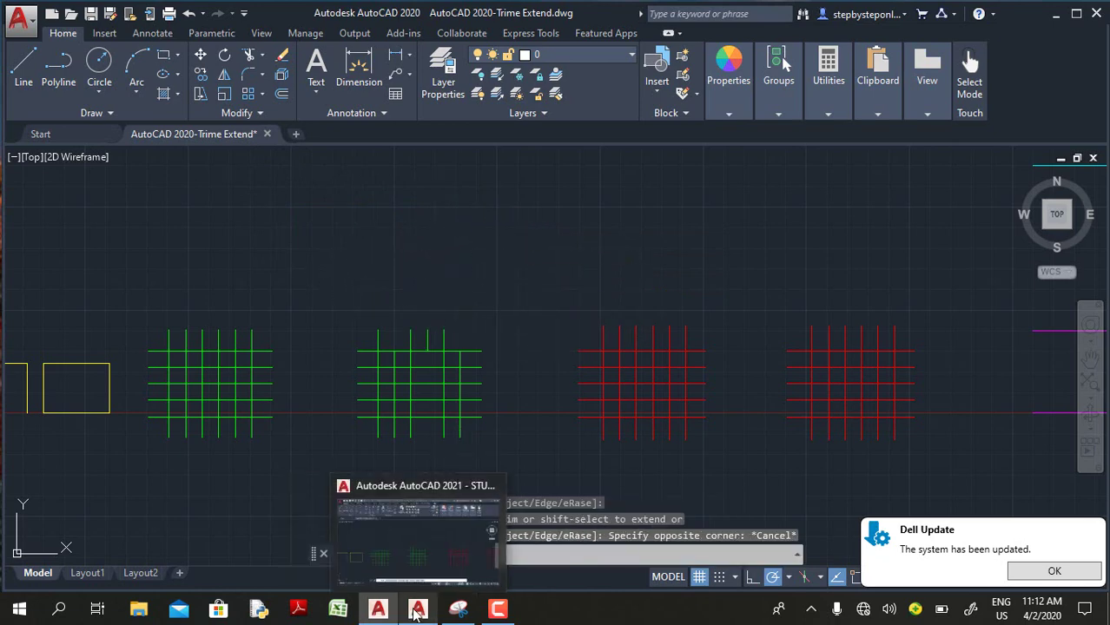
# Return to AutoCAD 2021 and try Trim's fence selection and its Crossing option in the empty area above the grids
pyautogui.click(376, 611)
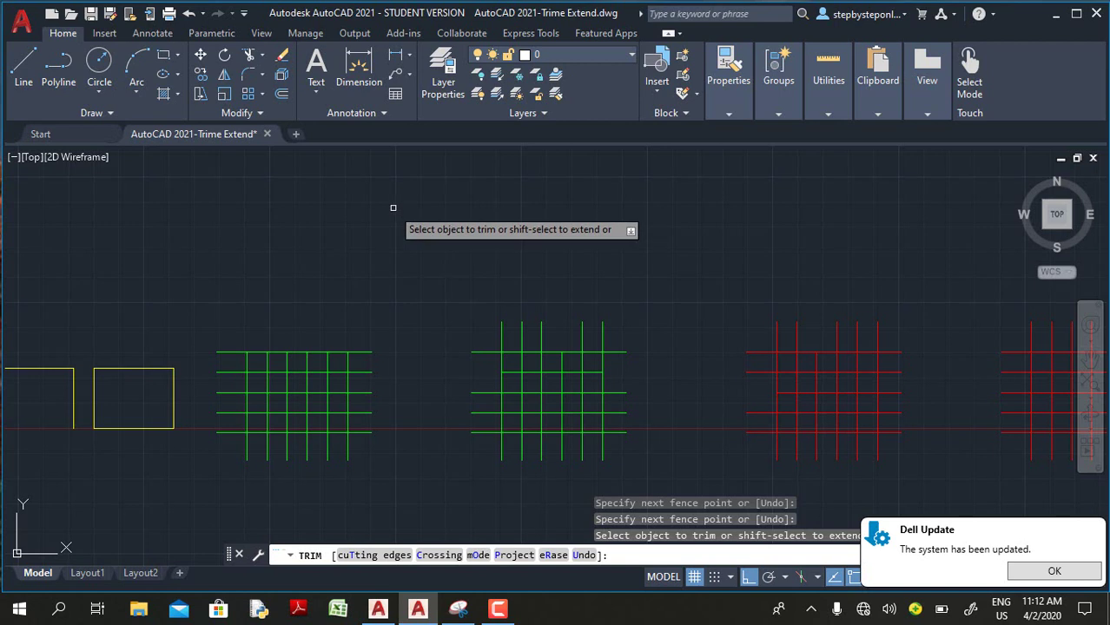
pyautogui.click(459, 250)
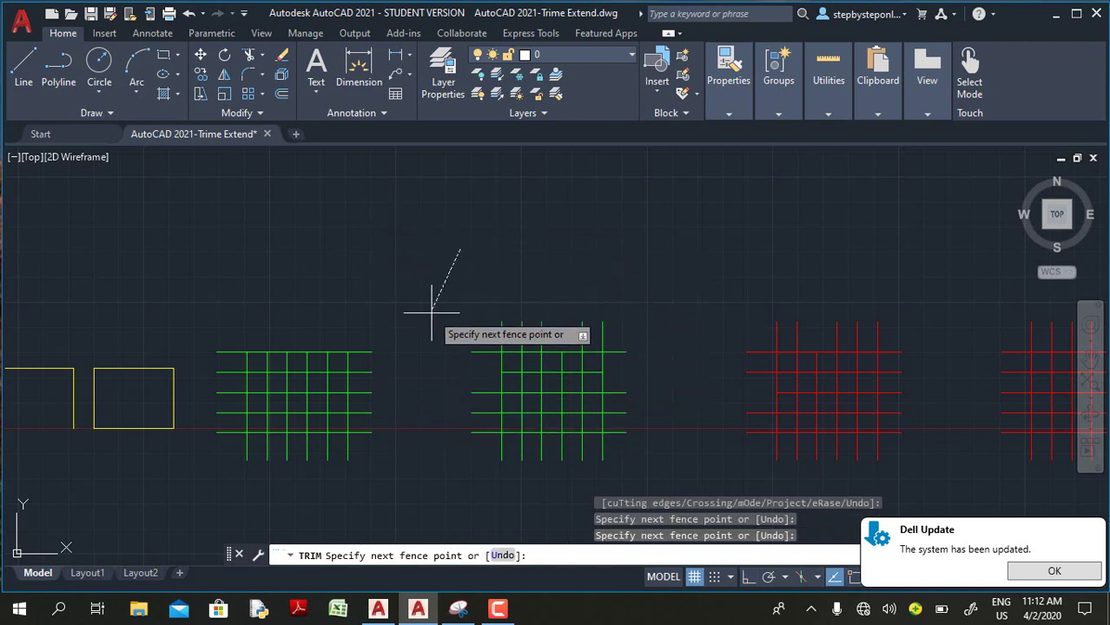
pyautogui.press('Return')
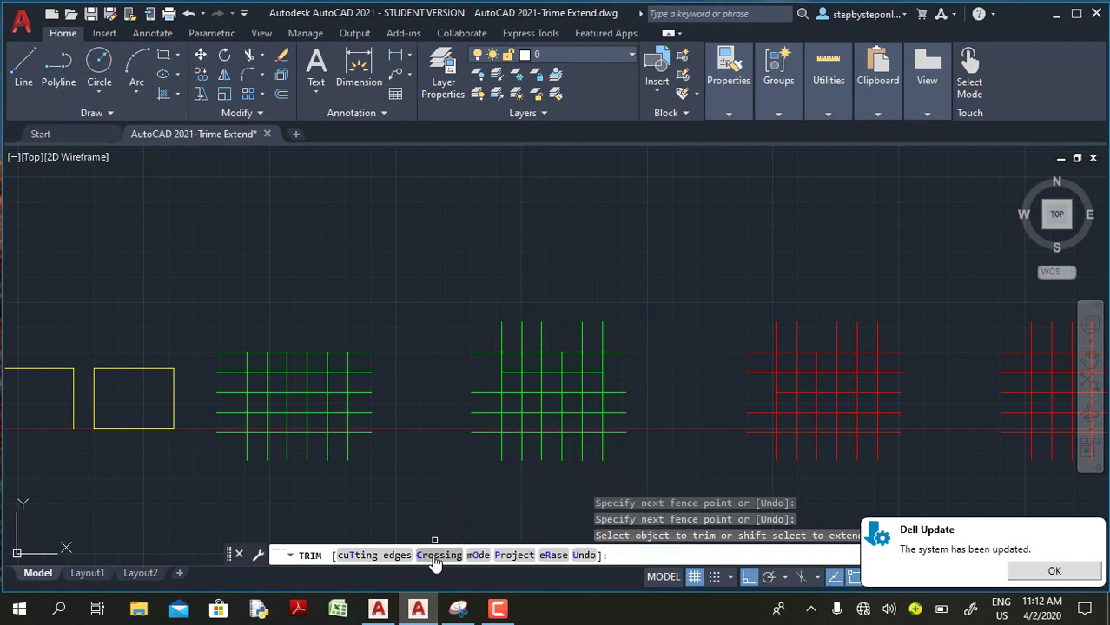
pyautogui.write('c')
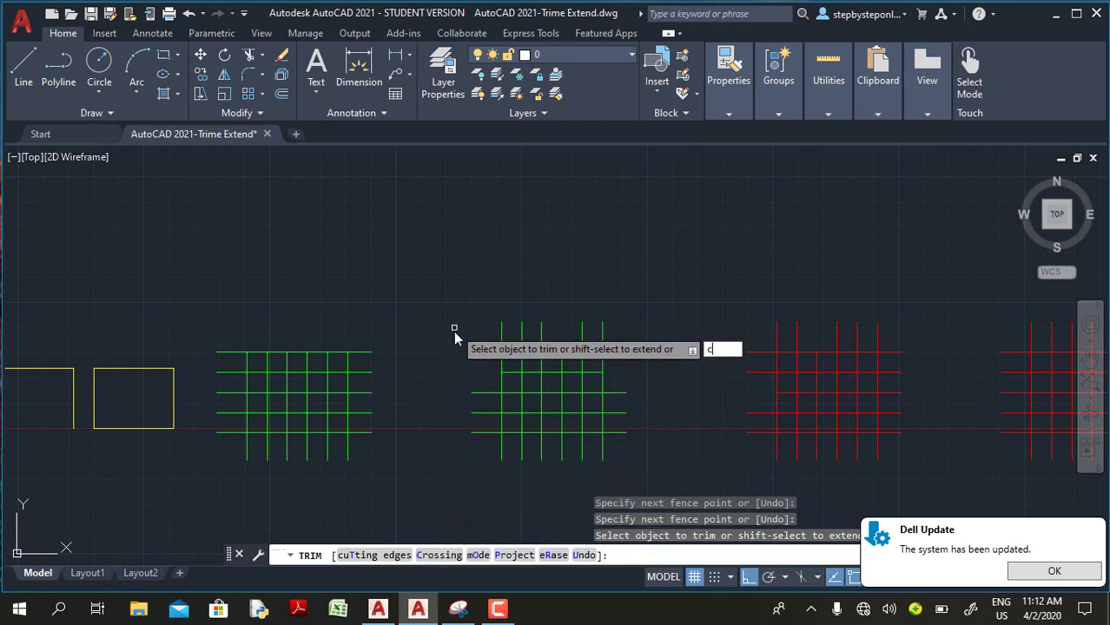
pyautogui.press('Return')
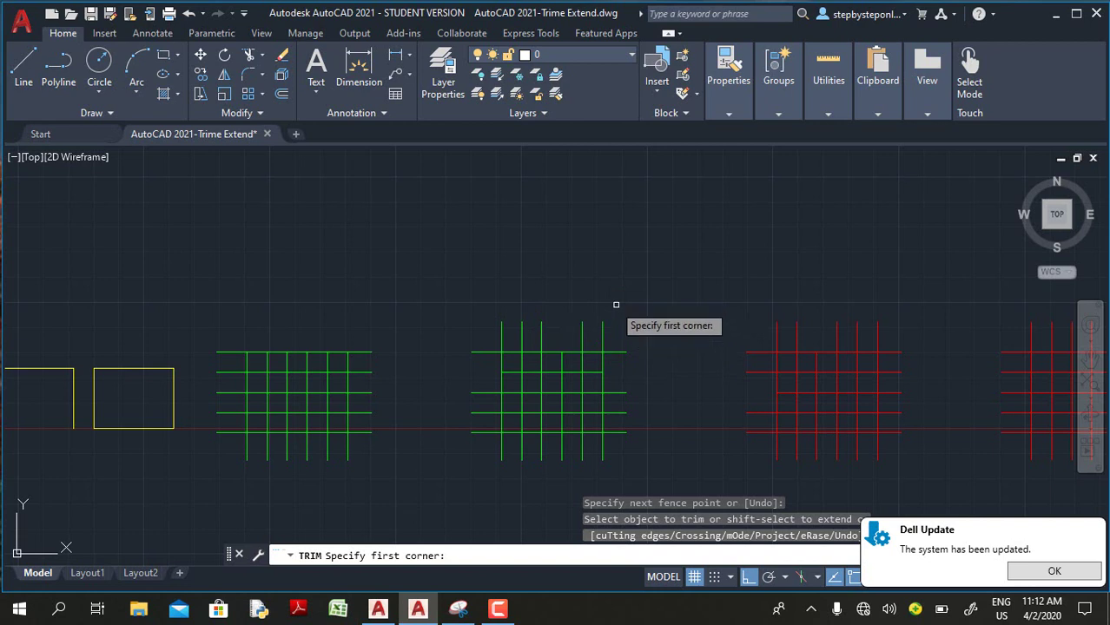
pyautogui.click(396, 248)
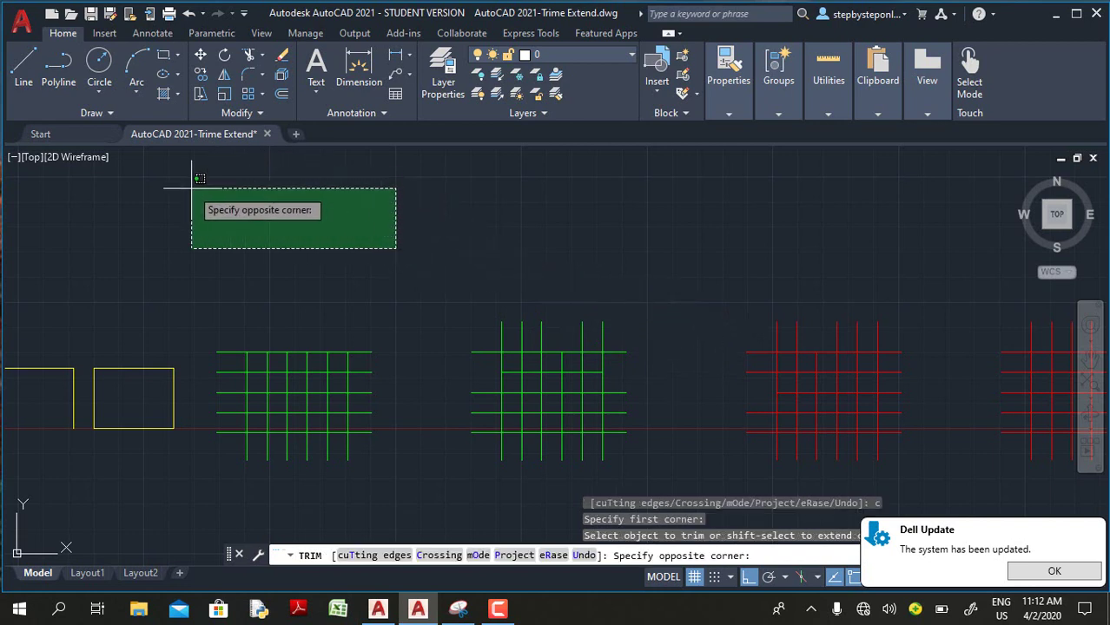
pyautogui.click(558, 207)
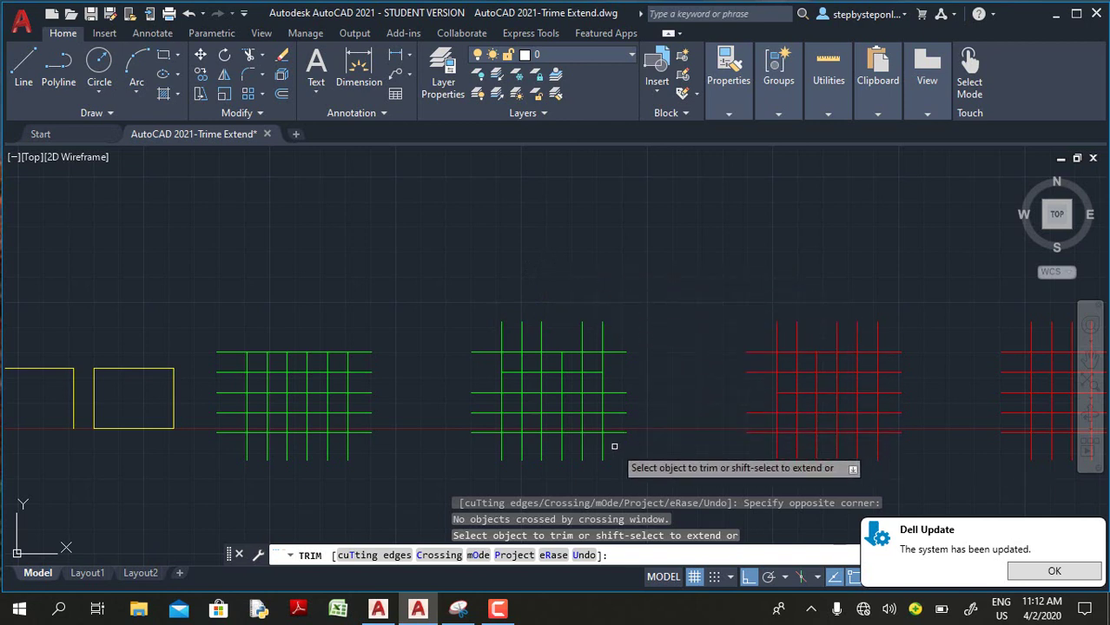
# Trim the overhanging line ends along the upper edge and both sides of the second green grid
pyautogui.moveTo(614, 450)
pyautogui.mouseDown()
pyautogui.moveTo(615, 345)
pyautogui.moveTo(526, 334)
pyautogui.moveTo(487, 338)
pyautogui.moveTo(479, 450)
pyautogui.mouseUp()
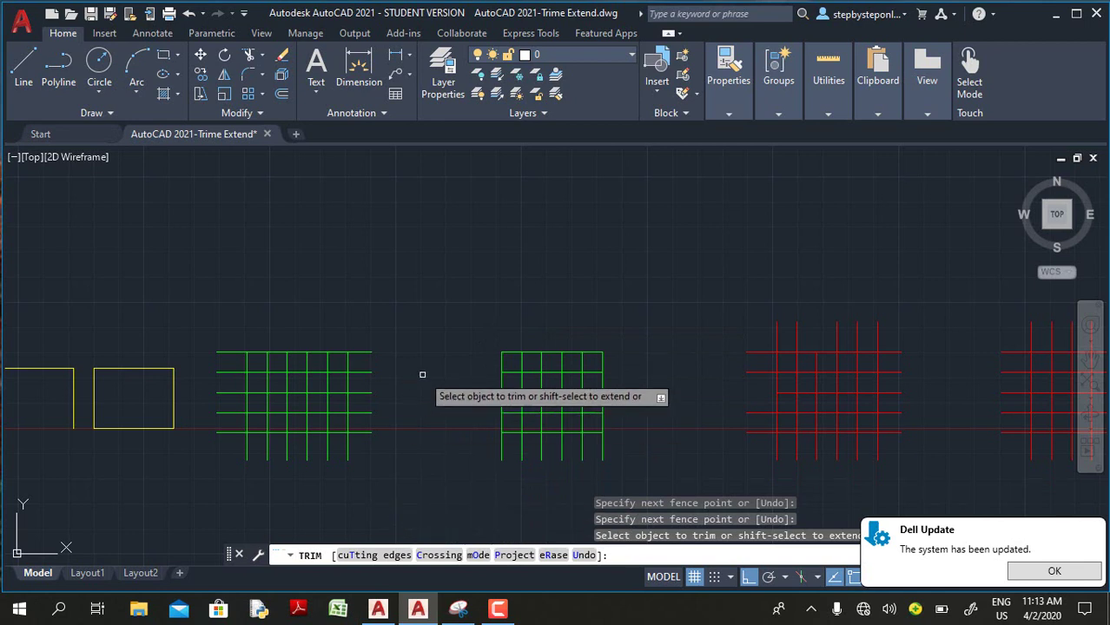
# Trim the first green grid with one fence around its right, upper and left overhangs, continuing in a zigzag through its lower half
pyautogui.press('Return')
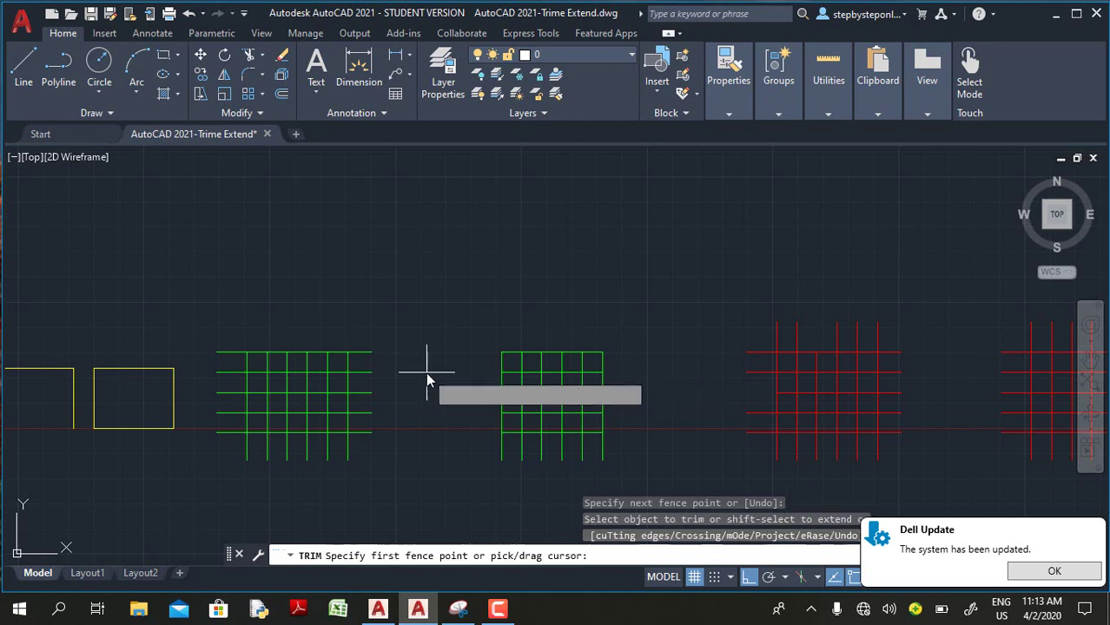
pyautogui.click(363, 447)
pyautogui.click(364, 346)
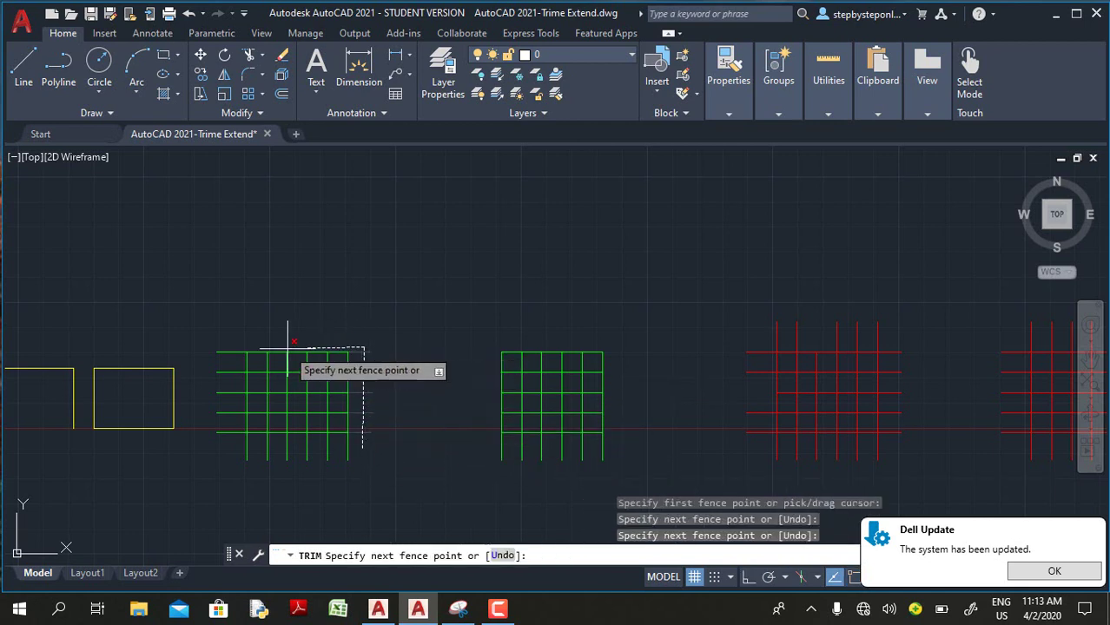
pyautogui.click(235, 348)
pyautogui.click(232, 446)
pyautogui.click(293, 389)
pyautogui.click(308, 453)
pyautogui.click(327, 375)
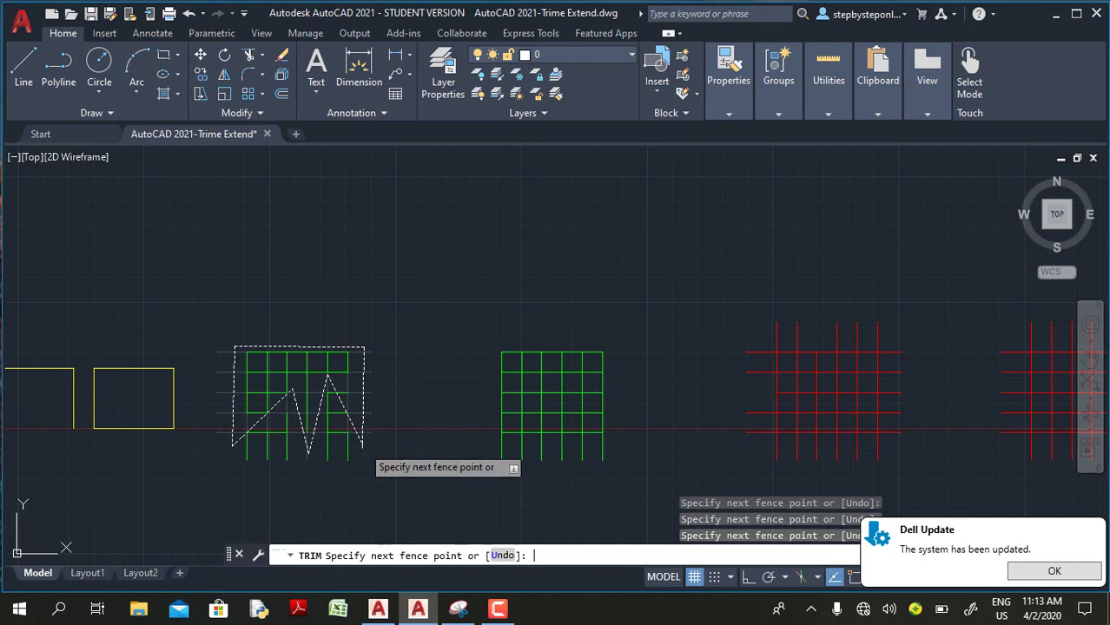
pyautogui.press('Return')
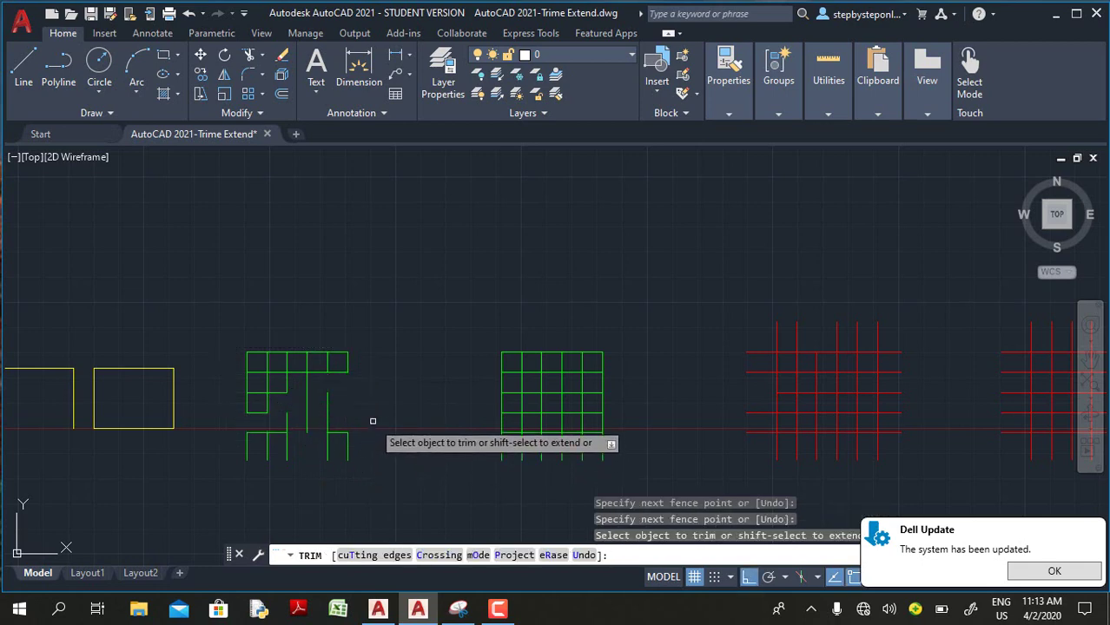
pyautogui.scroll(-5, 373, 419)
pyautogui.press('Escape')
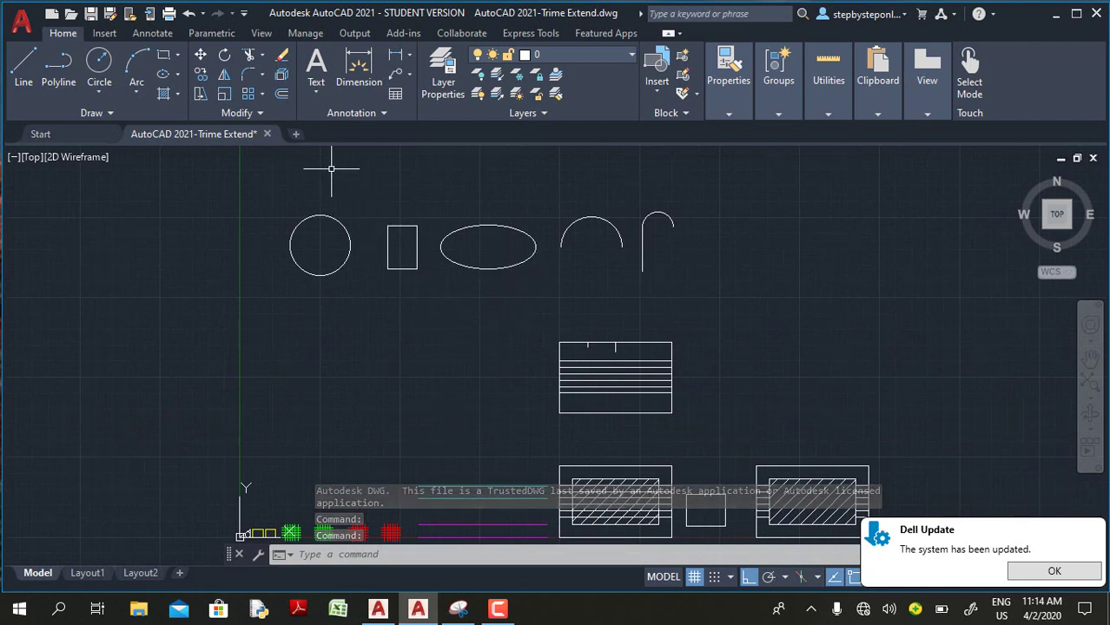
# Trim away the row of standalone shapes above the grids: the hooked line with its arc, rectangle, large arc, ellipse and circle
pyautogui.click(251, 54)
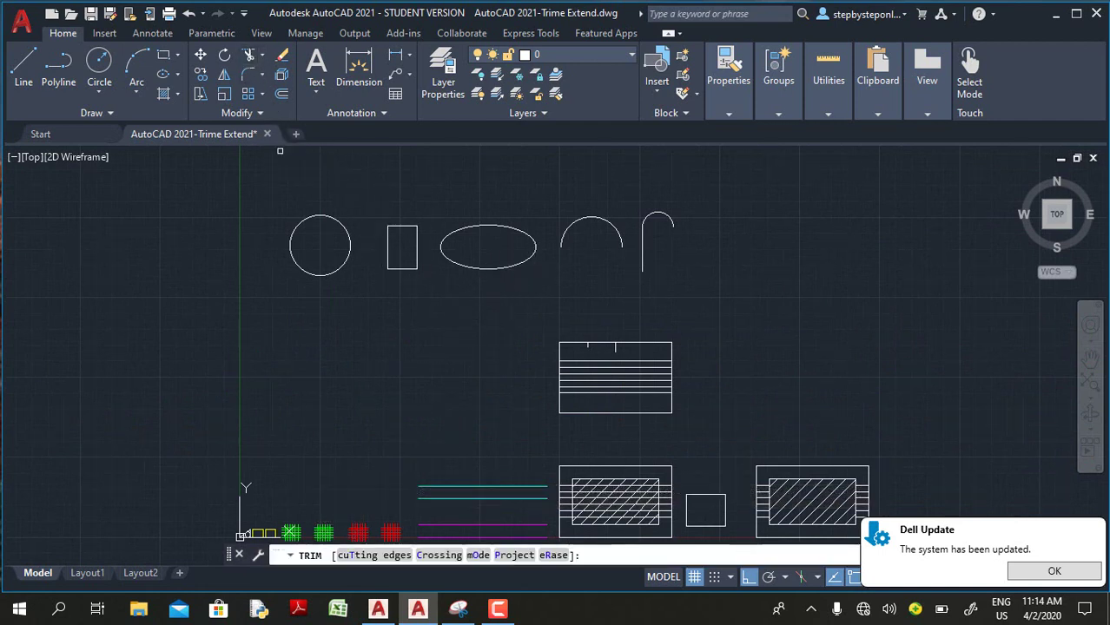
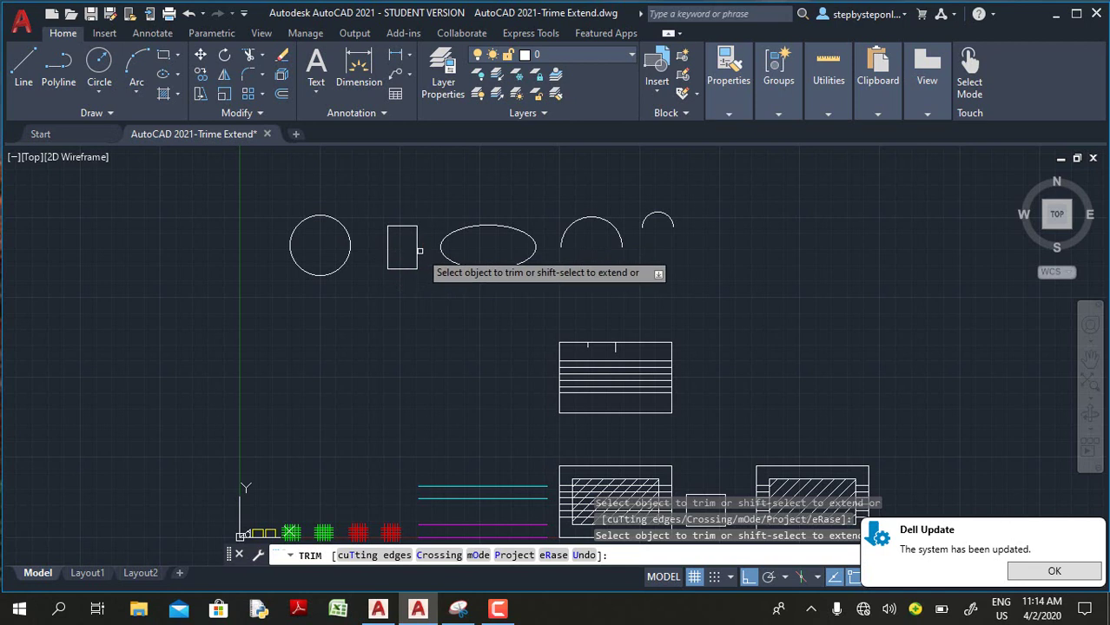
pyautogui.click(407, 269)
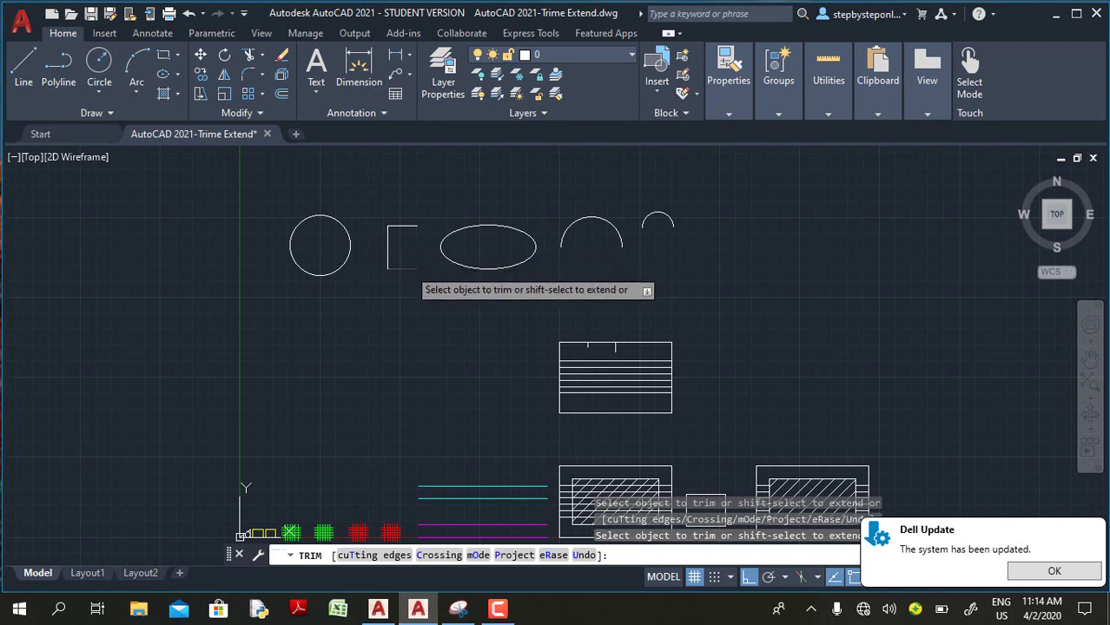
pyautogui.click(388, 248)
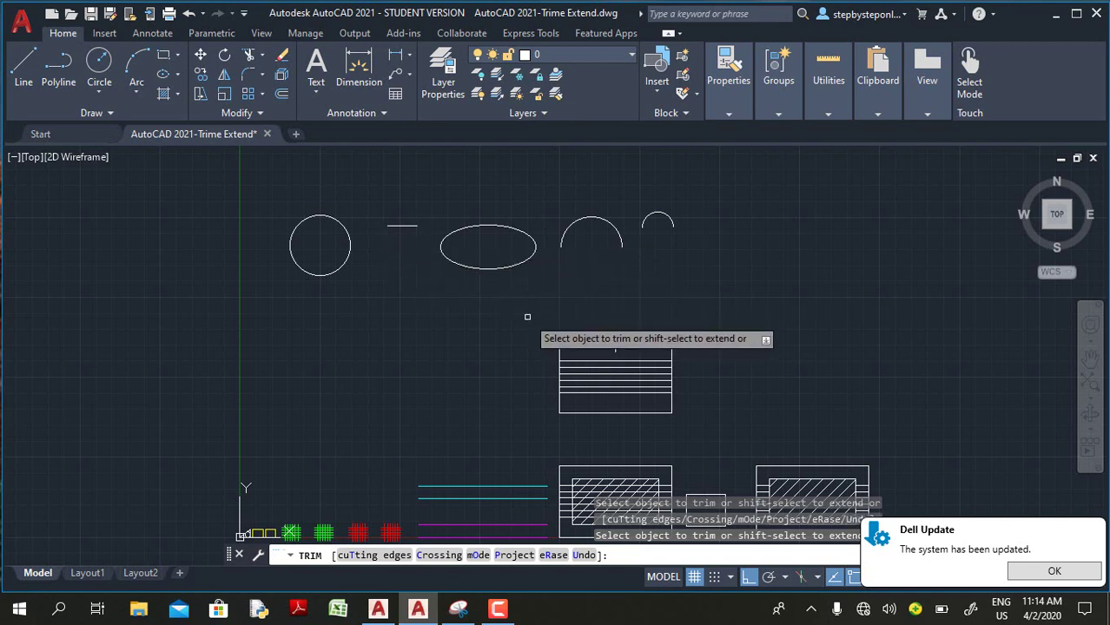
pyautogui.click(648, 212)
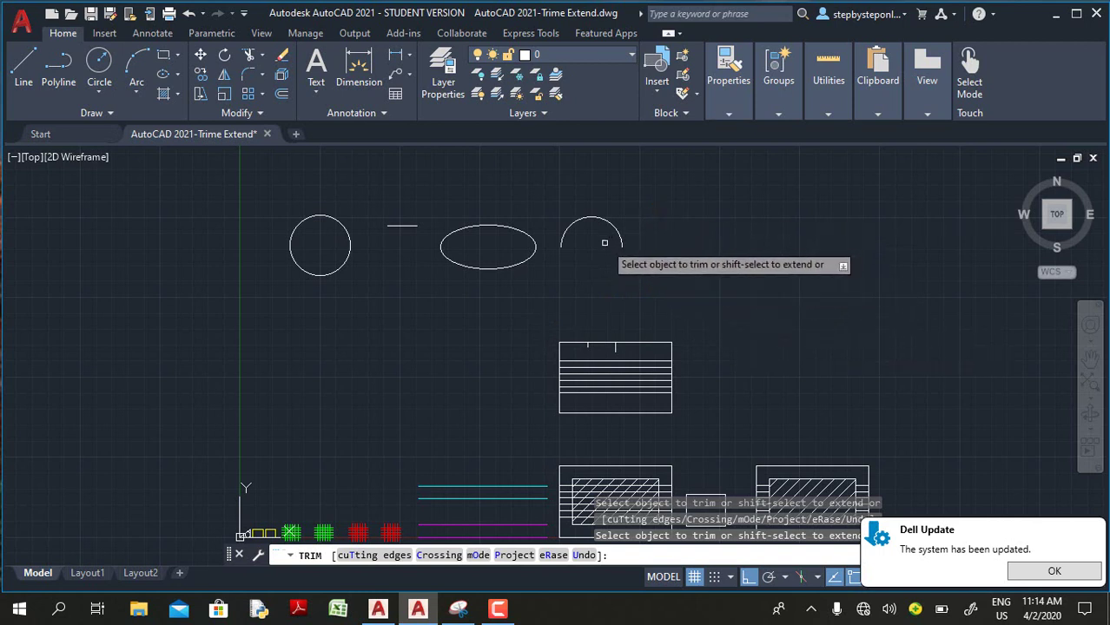
pyautogui.click(591, 220)
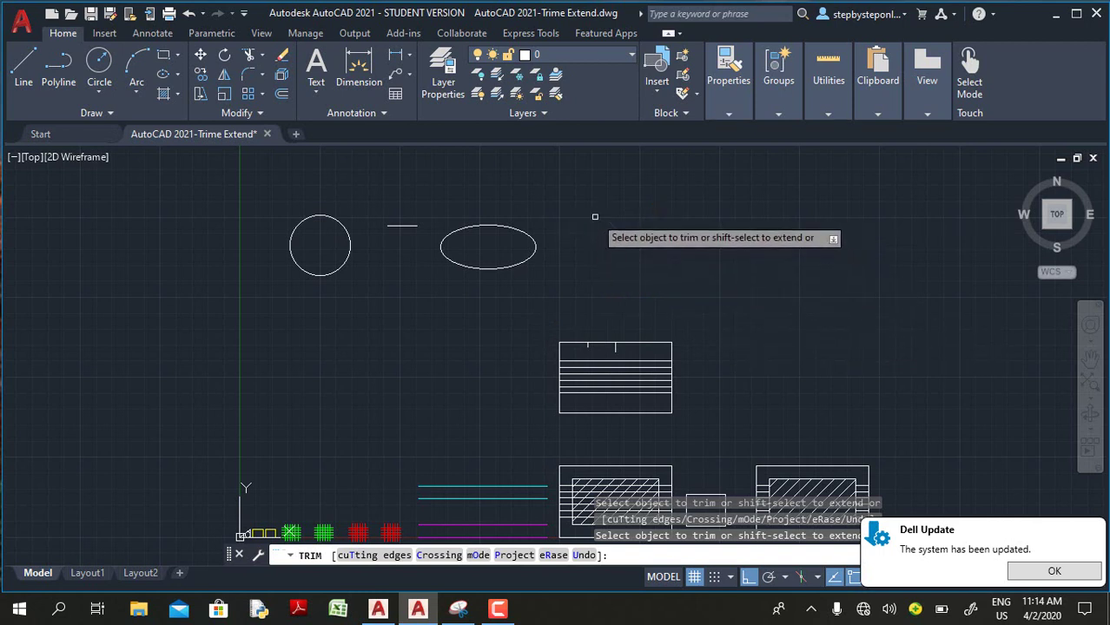
pyautogui.click(475, 227)
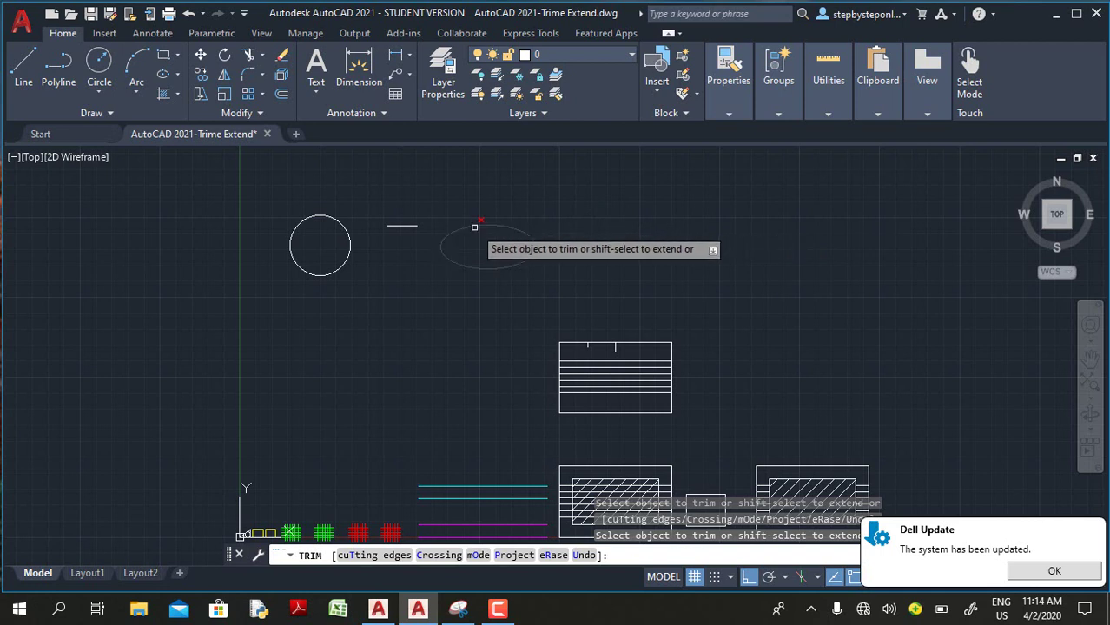
pyautogui.click(397, 226)
pyautogui.moveTo(350, 244)
pyautogui.mouseDown()
pyautogui.moveTo(384, 235)
pyautogui.moveTo(310, 241)
pyautogui.moveTo(332, 254)
pyautogui.mouseUp()
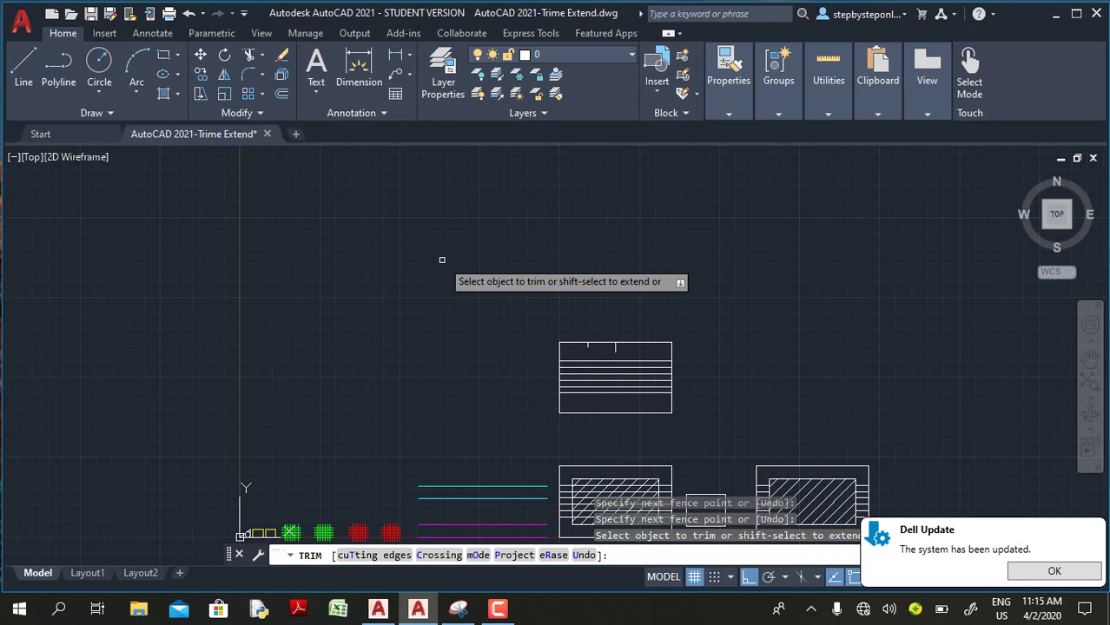
pyautogui.press('Escape')
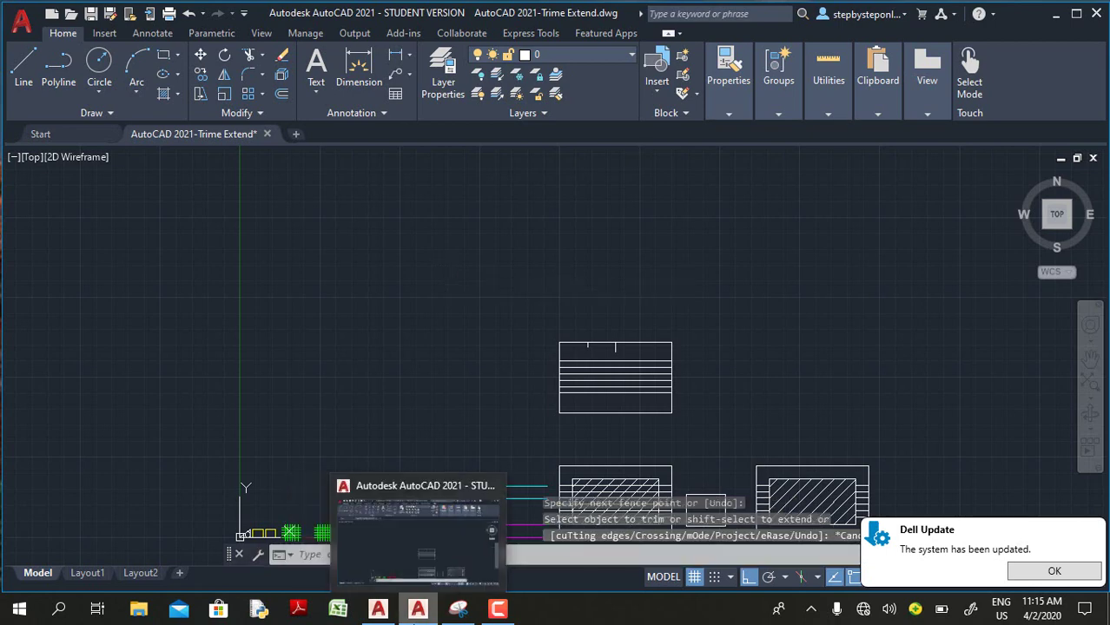
# Switch to AutoCAD 2020 and trim the vertical line below the small arc, using all objects as cutting edges
pyautogui.click(382, 613)
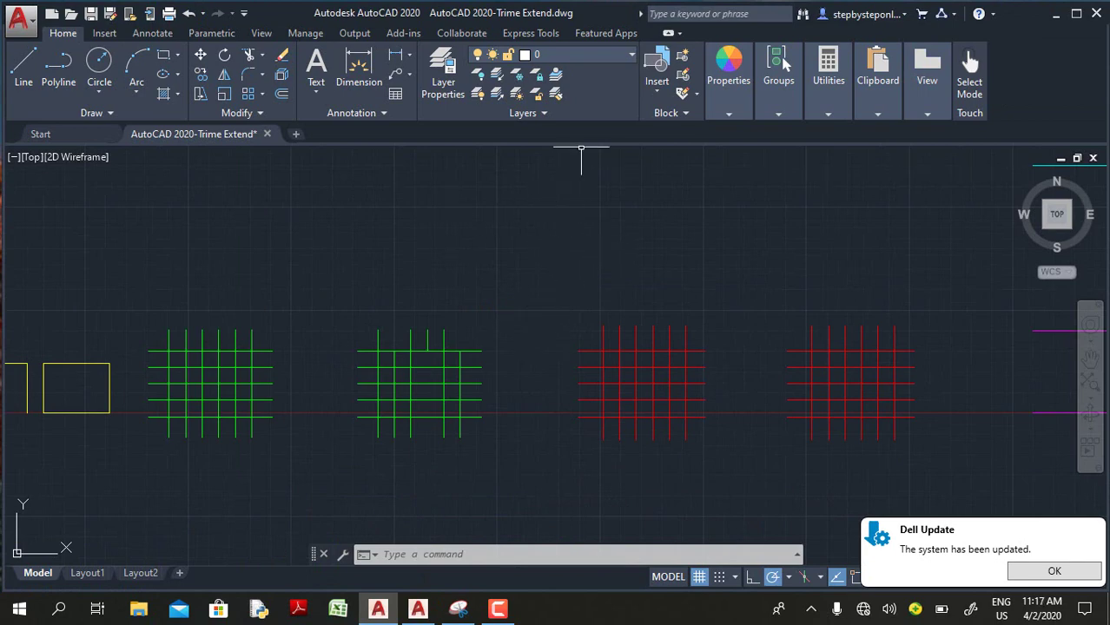
pyautogui.scroll(-10, 504, 356)
pyautogui.scroll(5, 556, 231)
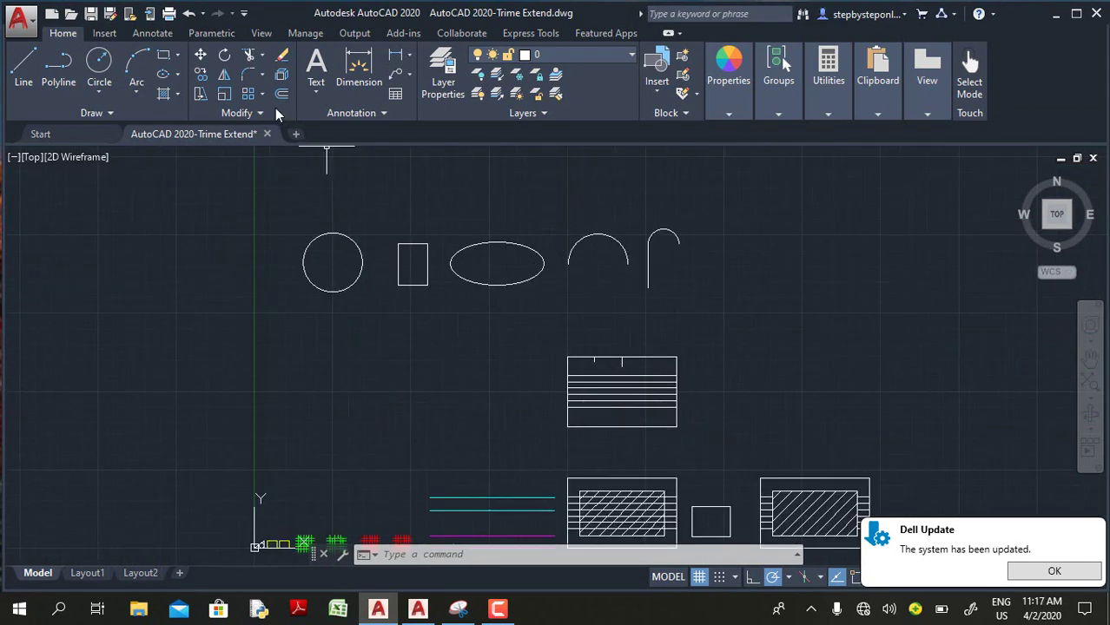
pyautogui.click(249, 55)
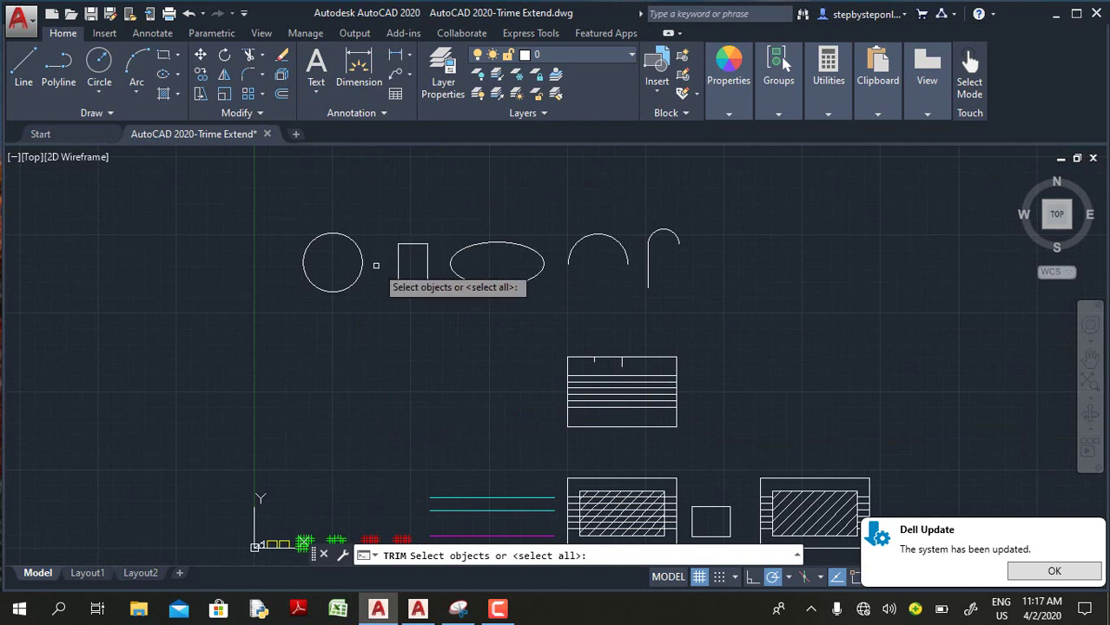
pyautogui.press('Return')
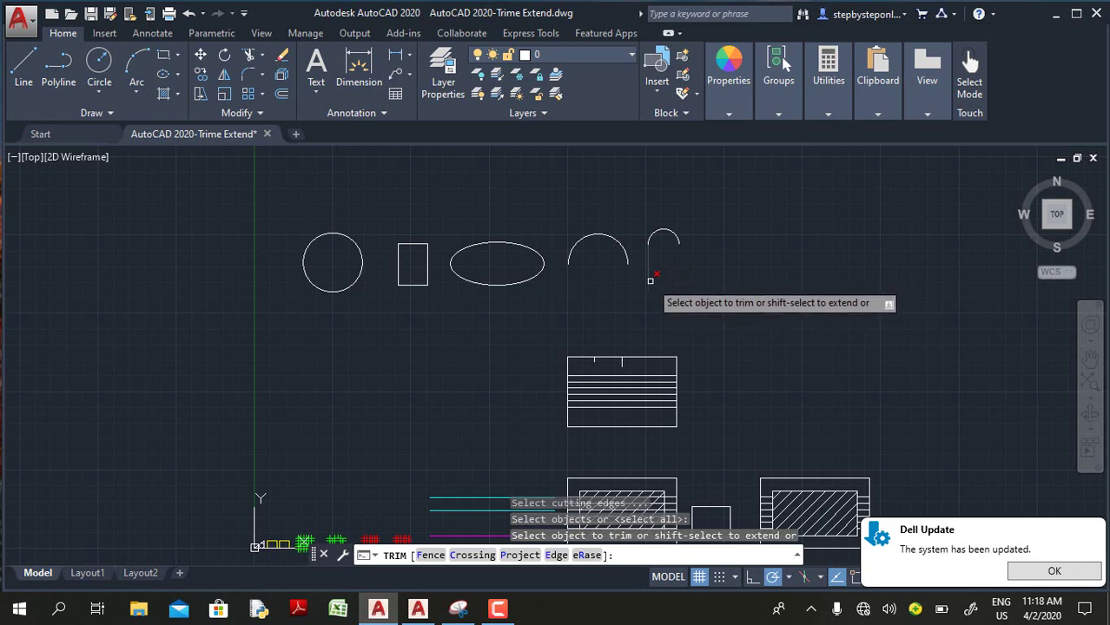
pyautogui.click(652, 279)
pyautogui.click(632, 283)
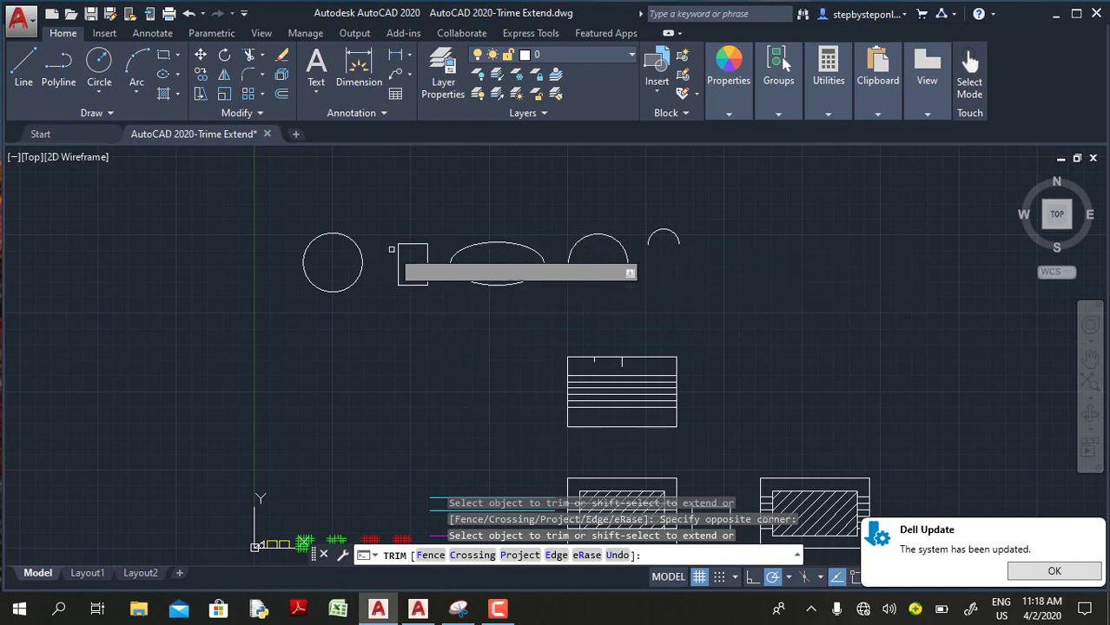
# Switch to AutoCAD 2021 and draw a single vertical line in the empty area above the grids
pyautogui.click(377, 608)
pyautogui.scroll(-4, 446, 383)
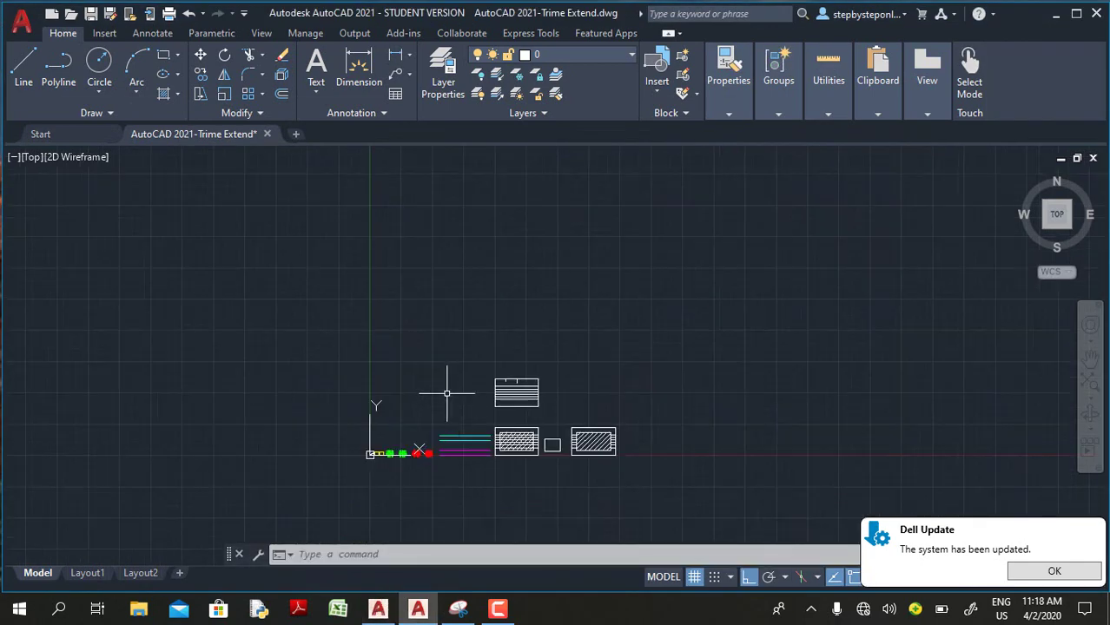
pyautogui.scroll(2, 445, 384)
pyautogui.scroll(3, 421, 203)
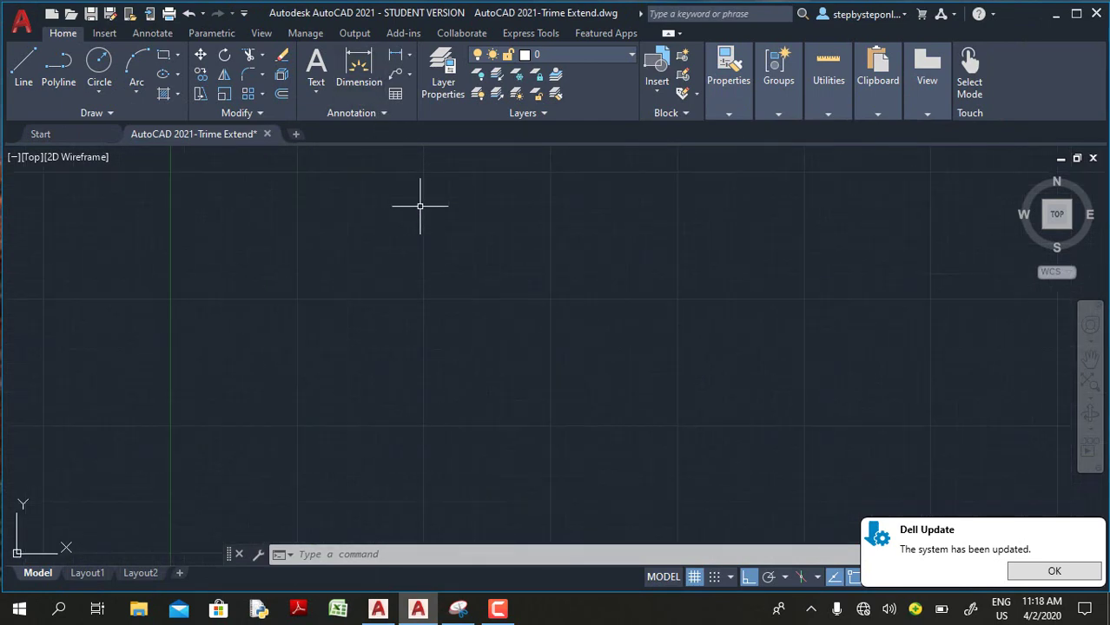
pyautogui.scroll(-3, 418, 208)
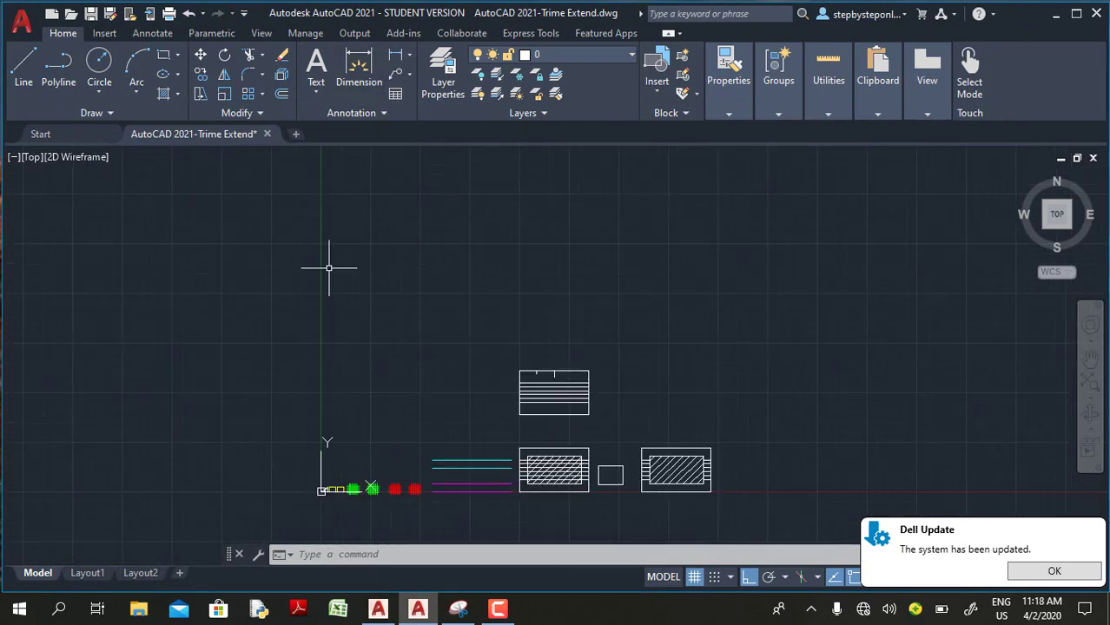
pyautogui.click(24, 65)
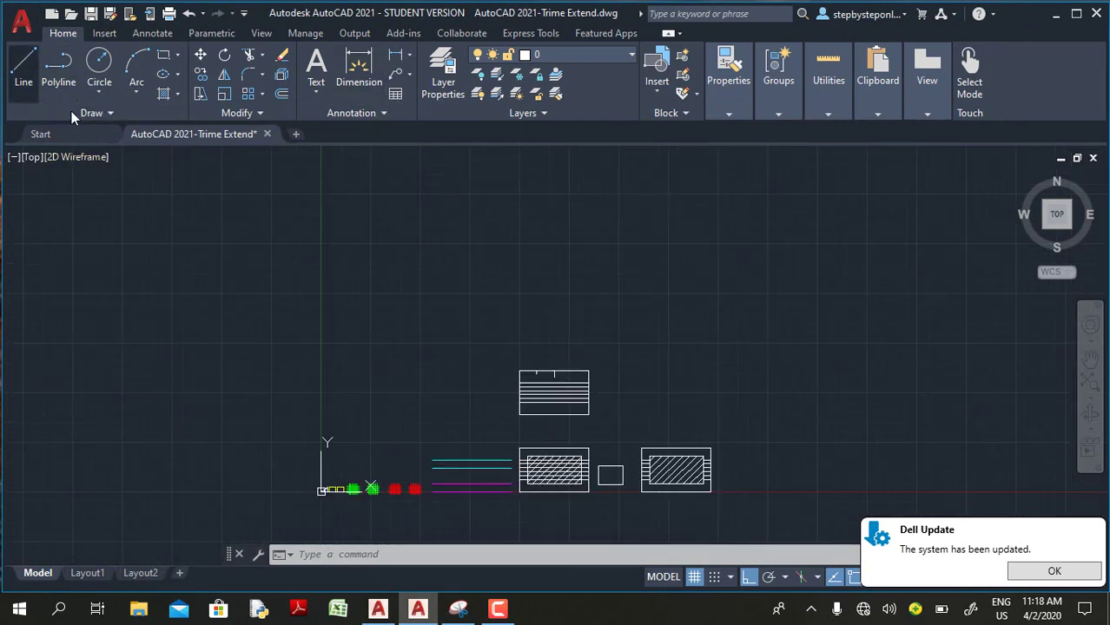
pyautogui.click(401, 206)
pyautogui.click(400, 368)
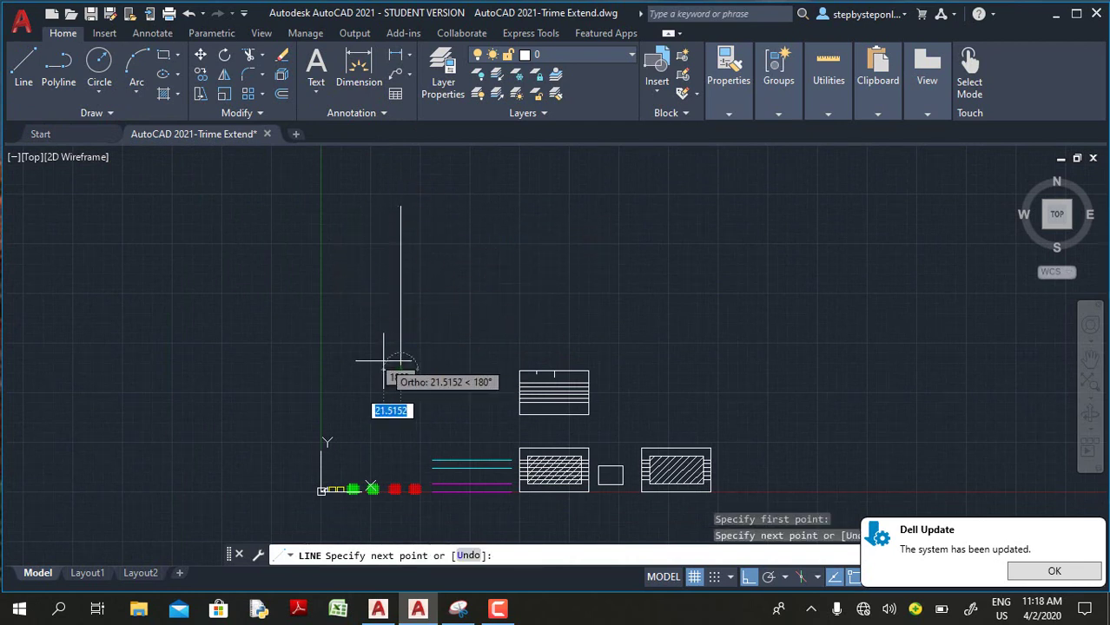
pyautogui.press('Escape')
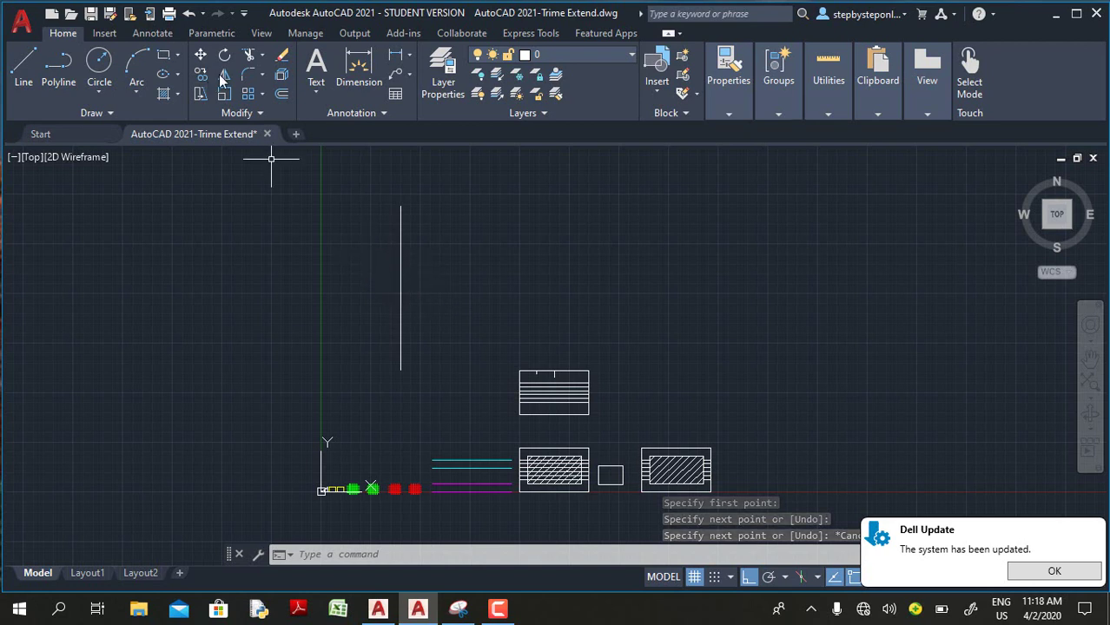
# Remove the isolated vertical line with the Trim command
pyautogui.click(248, 58)
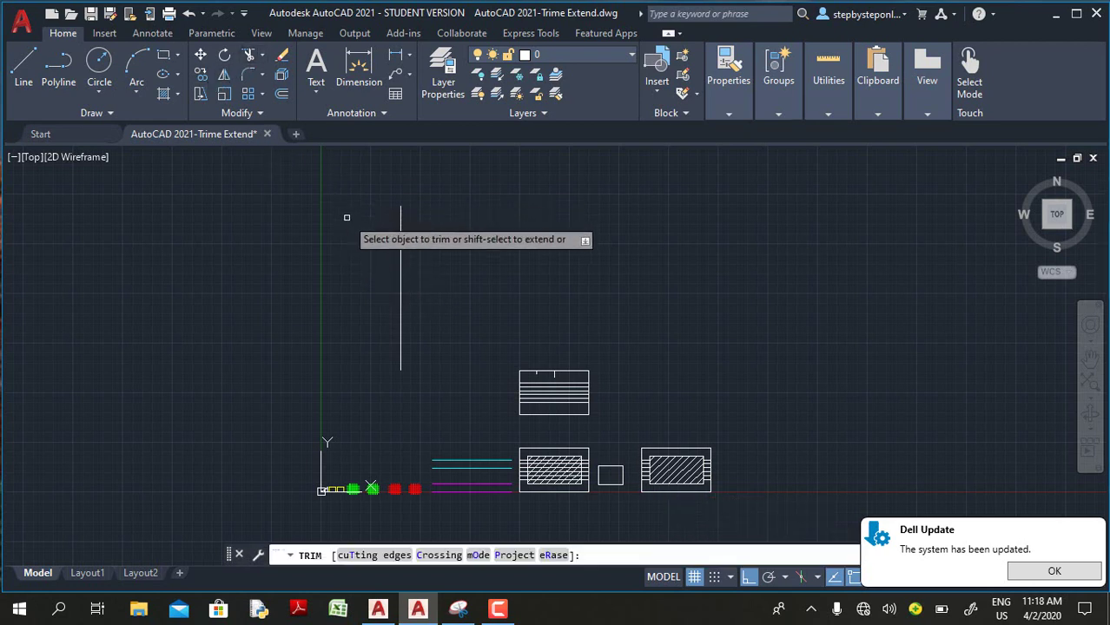
pyautogui.click(398, 267)
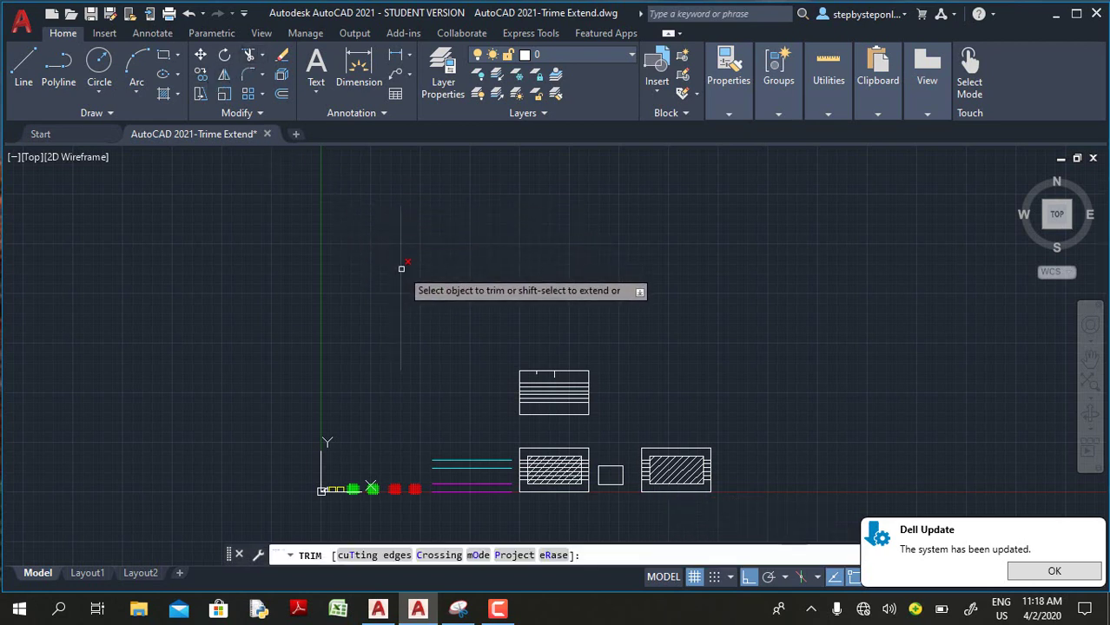
pyautogui.press('Escape')
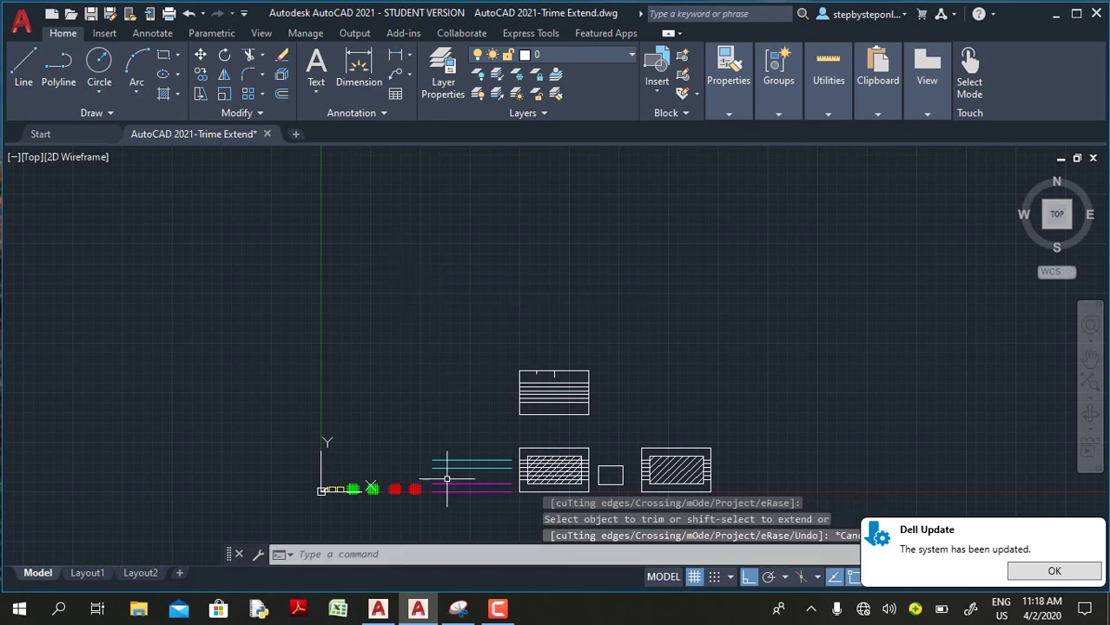
# Switch to AutoCAD 2020 and draw a diagonal line in the empty area below the circle and rectangle
pyautogui.click(389, 616)
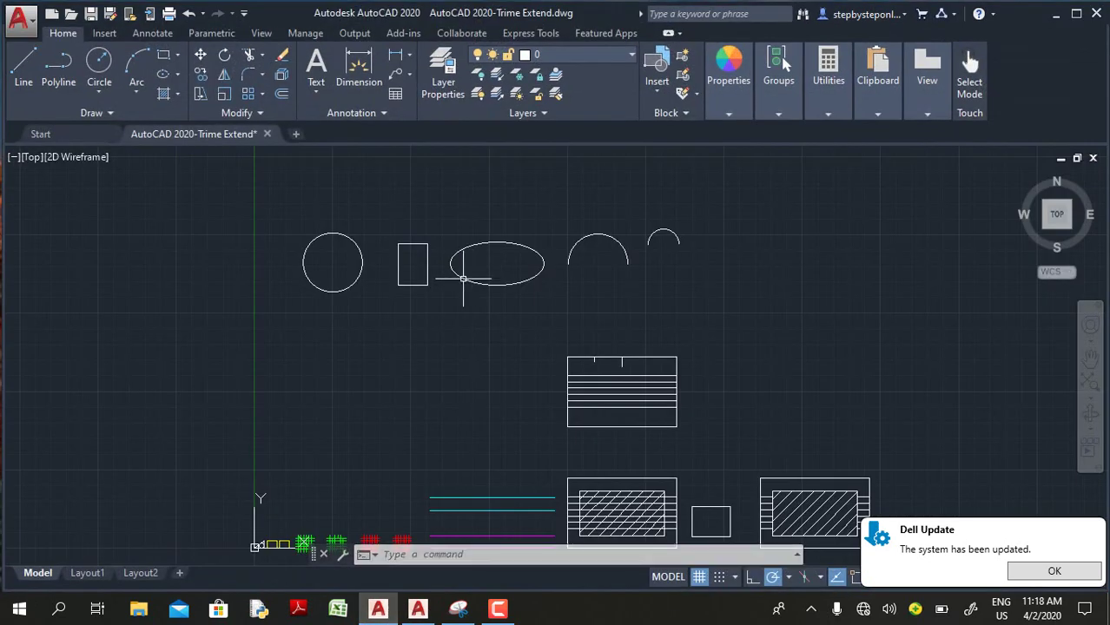
pyautogui.click(23, 67)
pyautogui.click(305, 356)
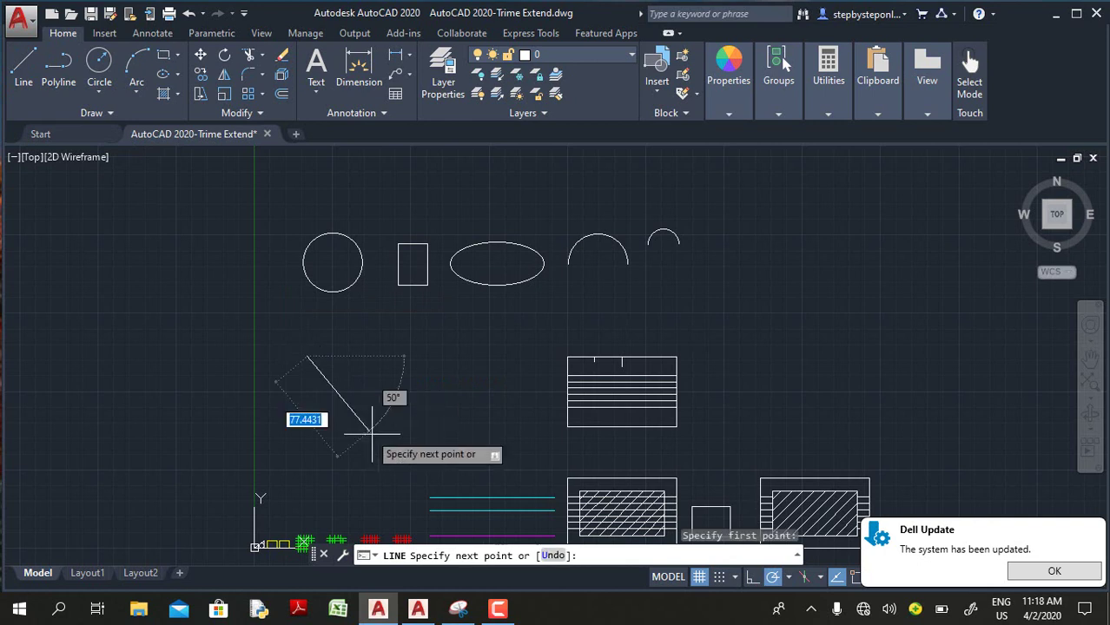
pyautogui.click(379, 439)
pyautogui.press('Escape')
pyautogui.press('Escape')
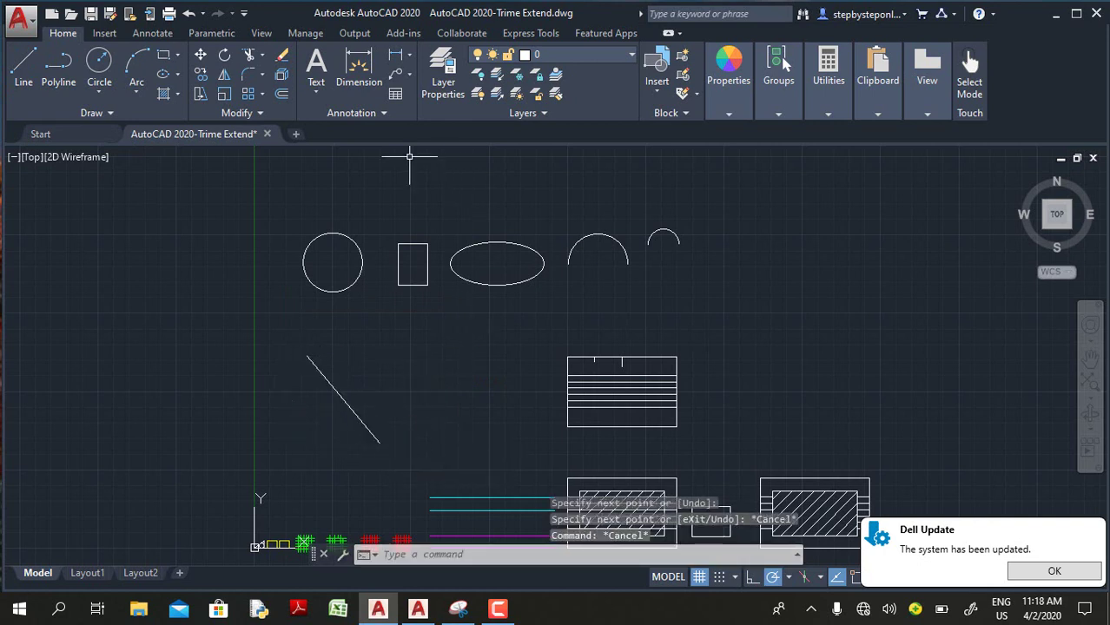
# Try to trim the isolated diagonal line, using all objects as cutting edges
pyautogui.click(248, 55)
pyautogui.press('Return')
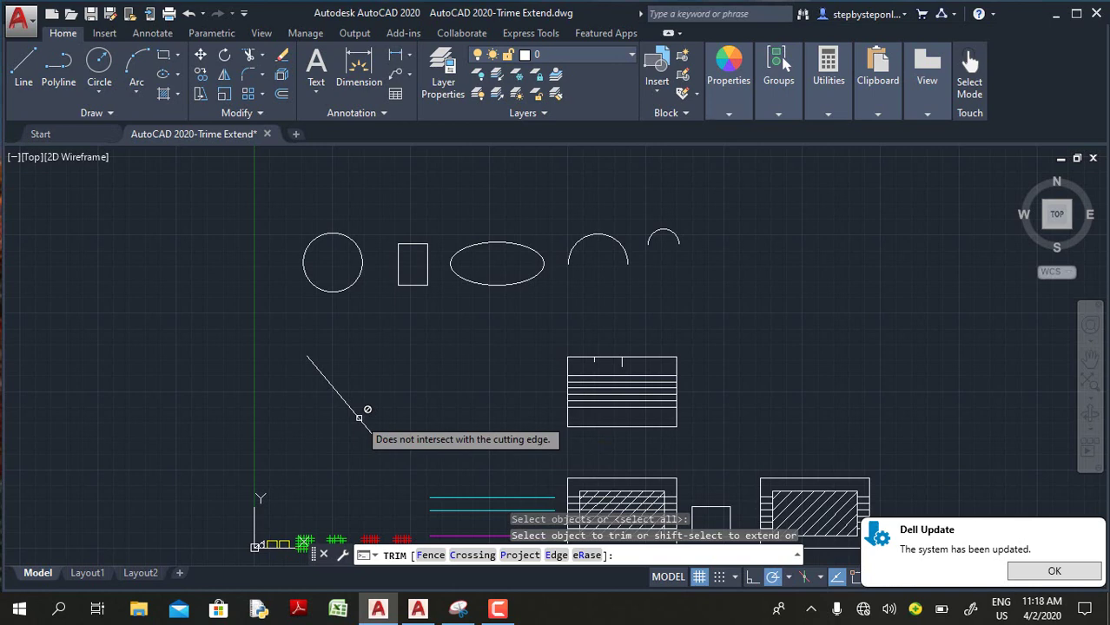
pyautogui.click(359, 417)
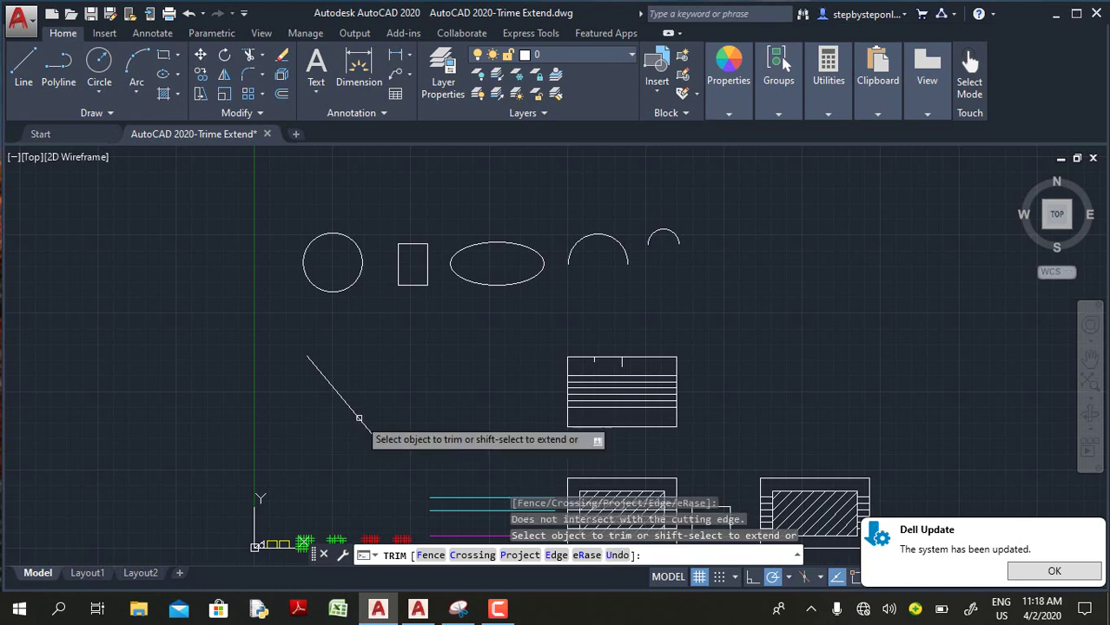
pyautogui.press('Escape')
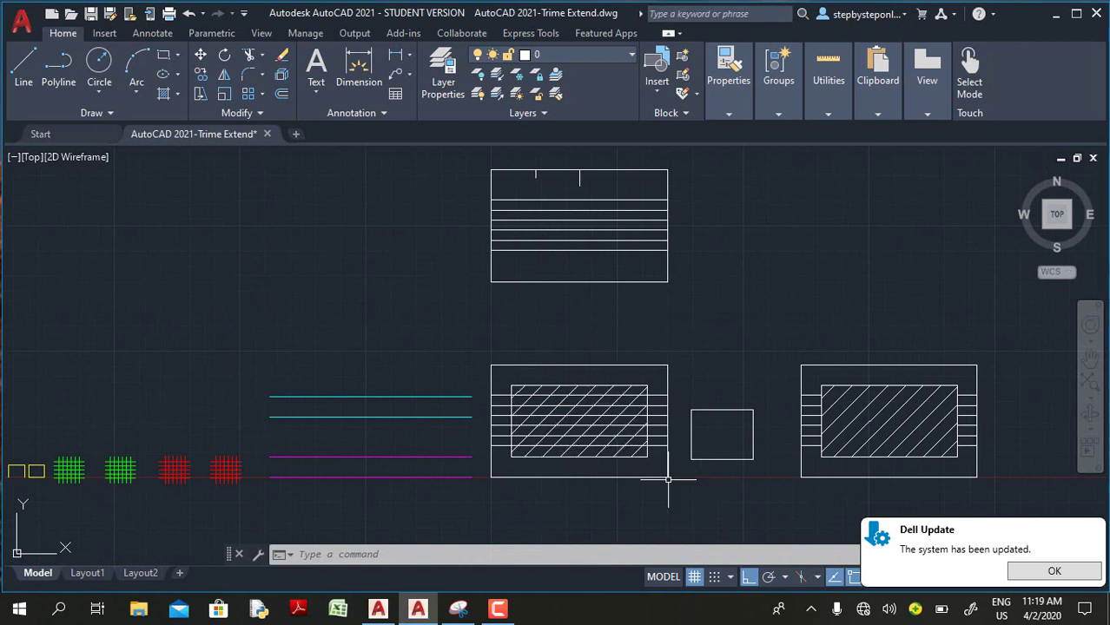
# Inspect the left hatched rectangle by selecting one of its horizontal lines and the hatch, clearing each selection
pyautogui.scroll(4, 656, 491)
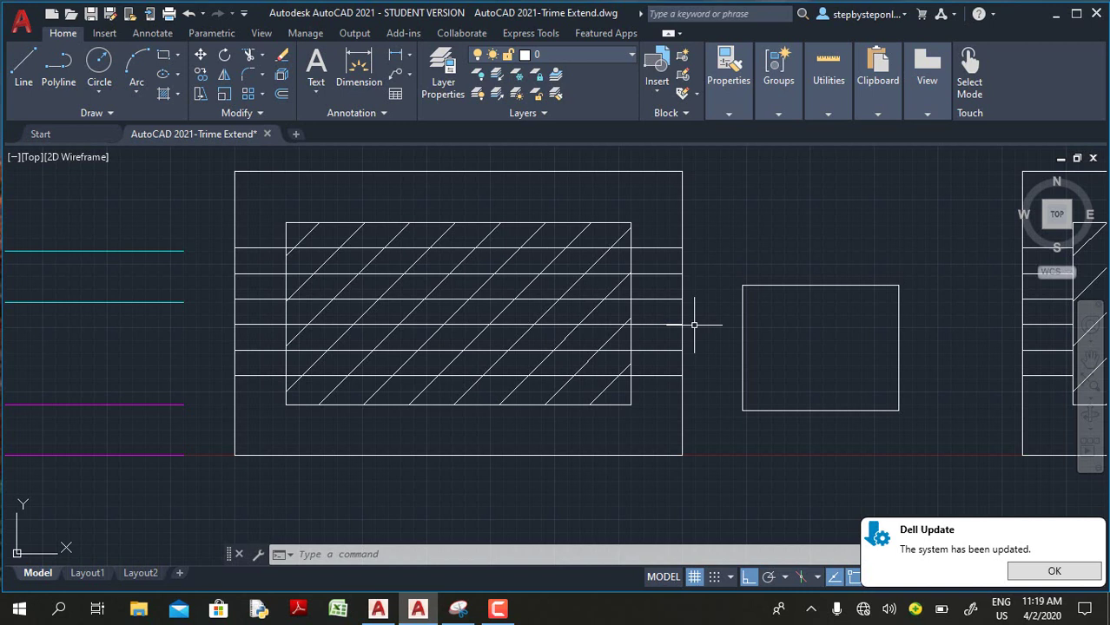
pyautogui.click(649, 286)
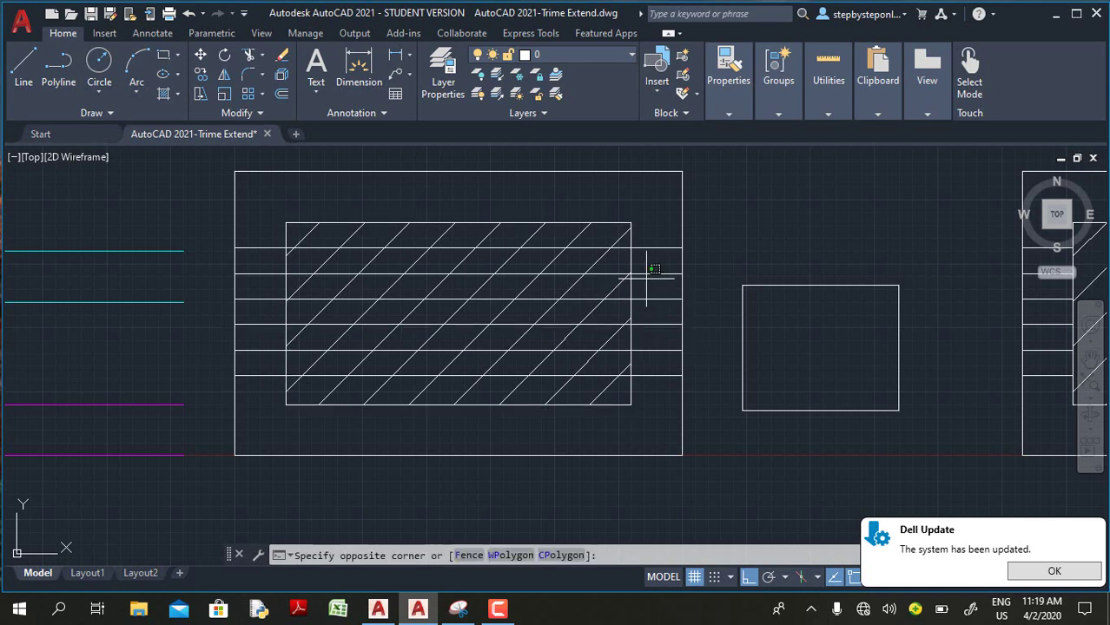
pyautogui.click(638, 270)
pyautogui.click(636, 265)
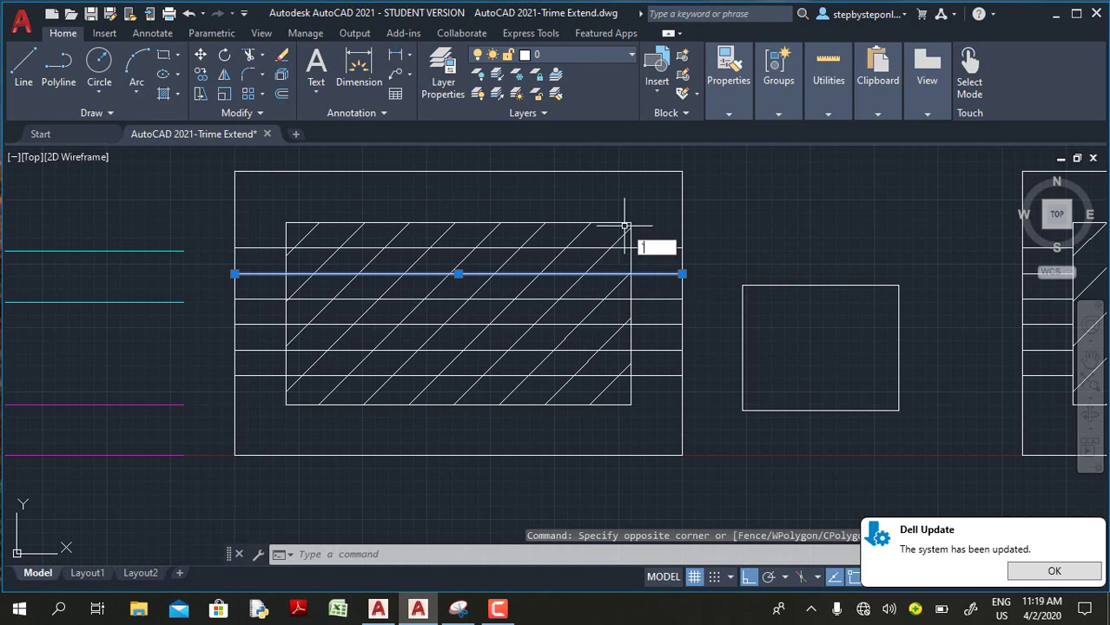
pyautogui.press('Escape')
pyautogui.press('Escape')
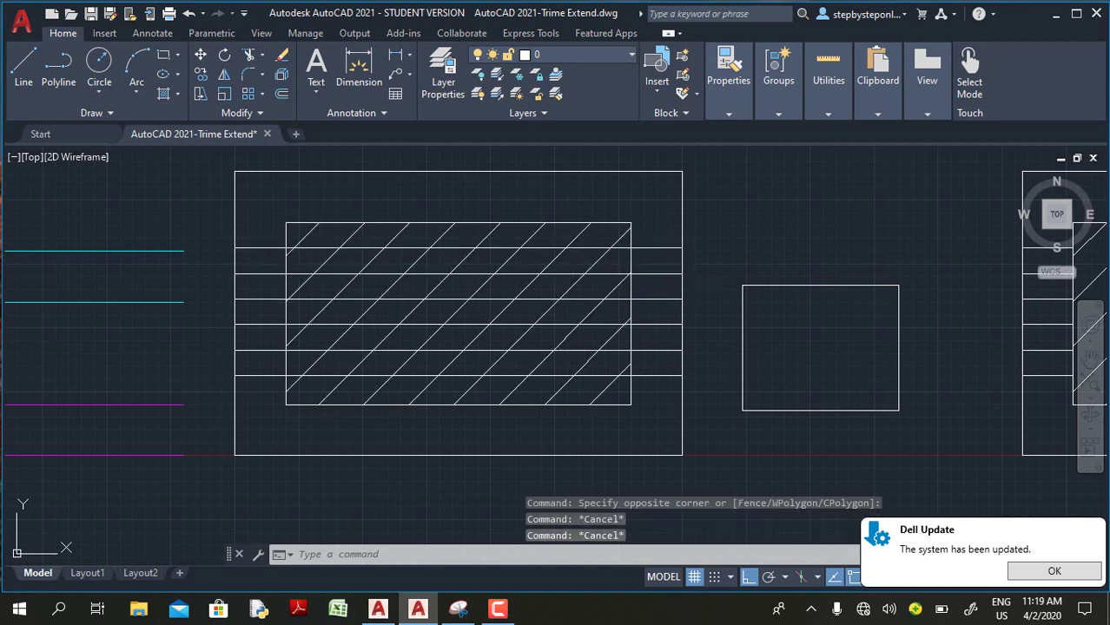
pyautogui.click(577, 234)
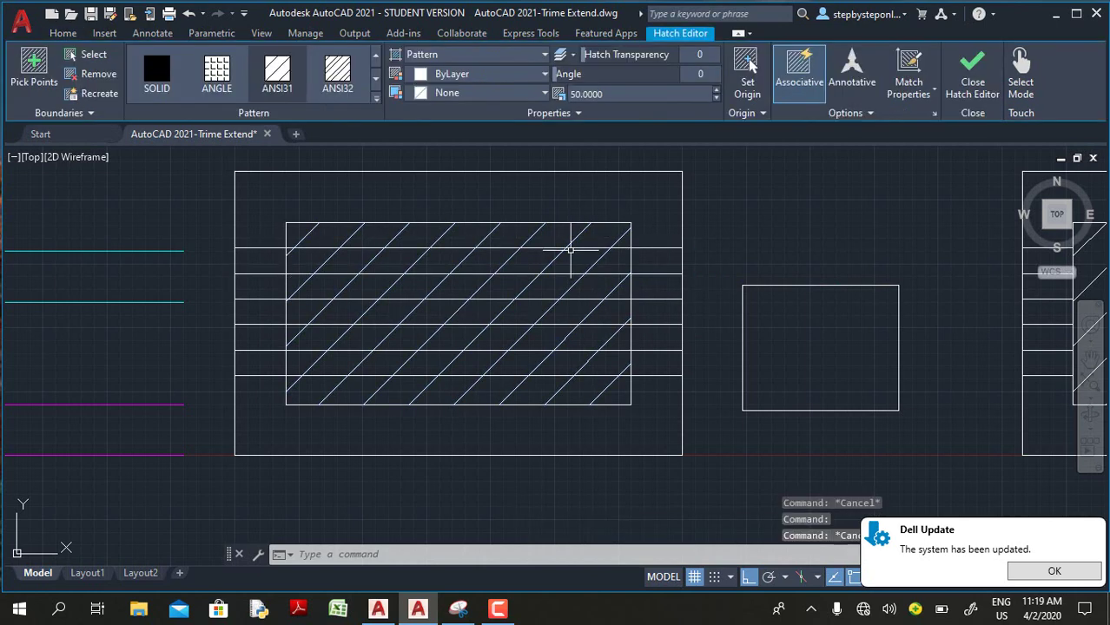
pyautogui.press('Escape')
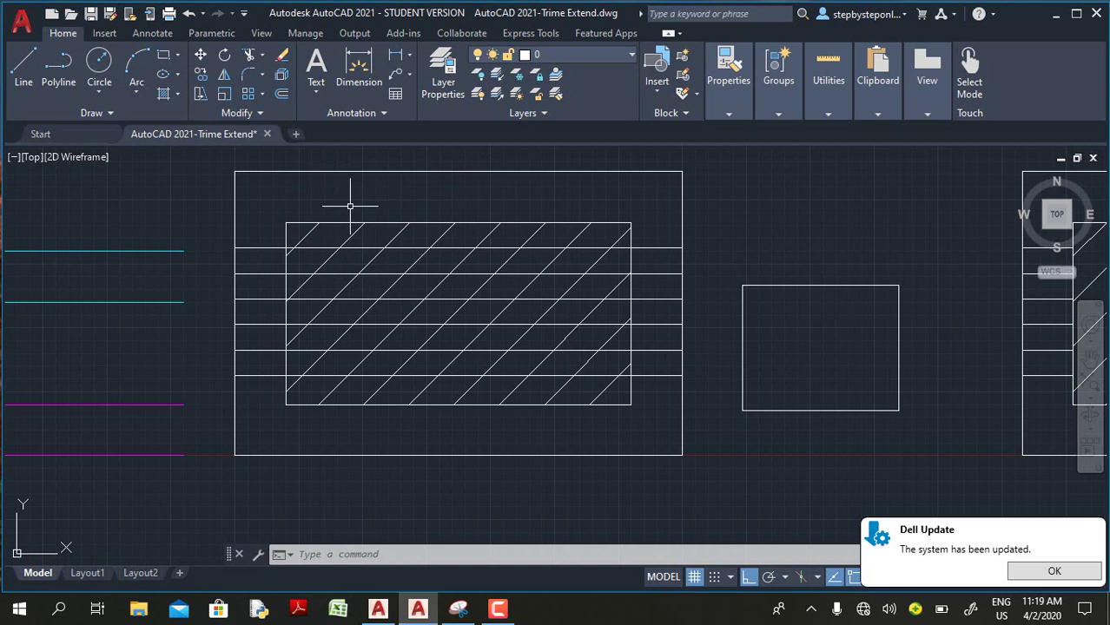
# Trim the portions of the upper three horizontal lines that lie inside the left hatched rectangle
pyautogui.click(250, 58)
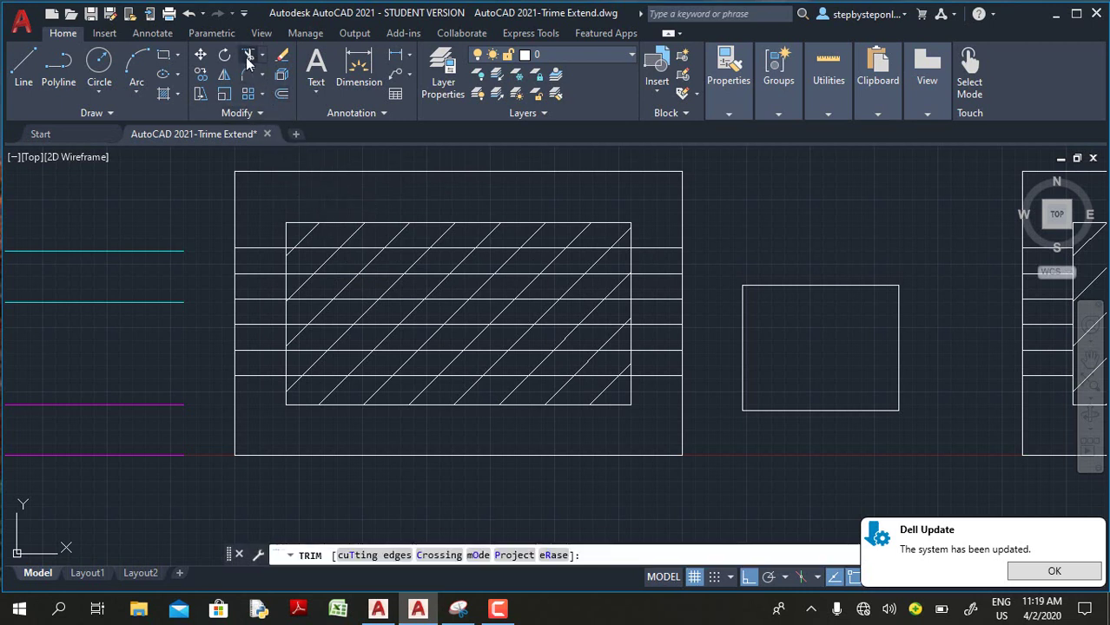
pyautogui.click(319, 247)
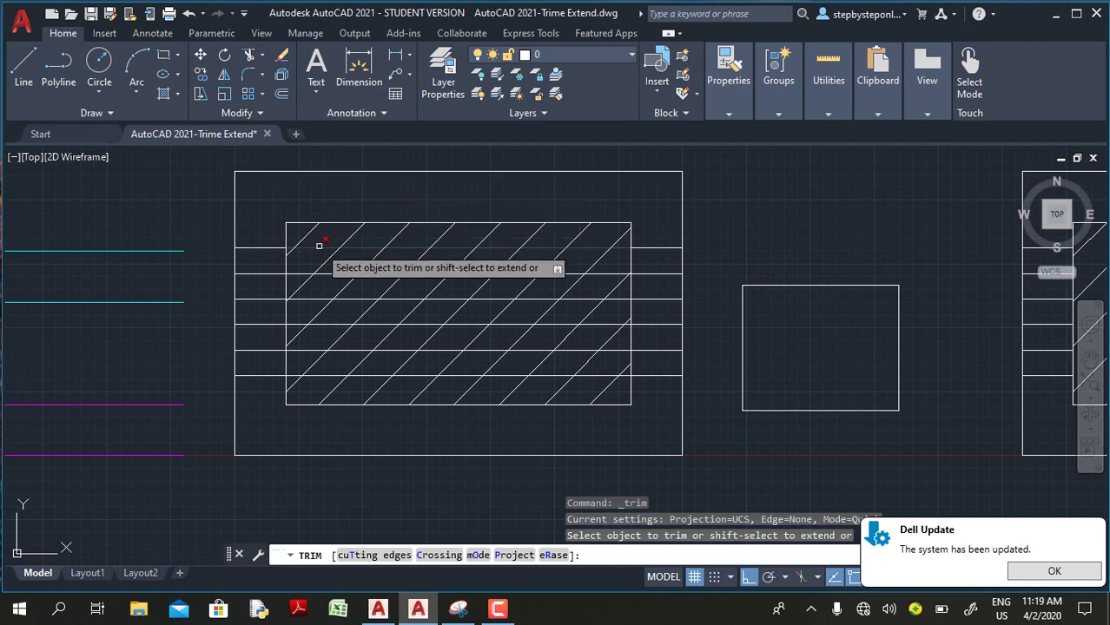
pyautogui.click(319, 247)
pyautogui.click(334, 274)
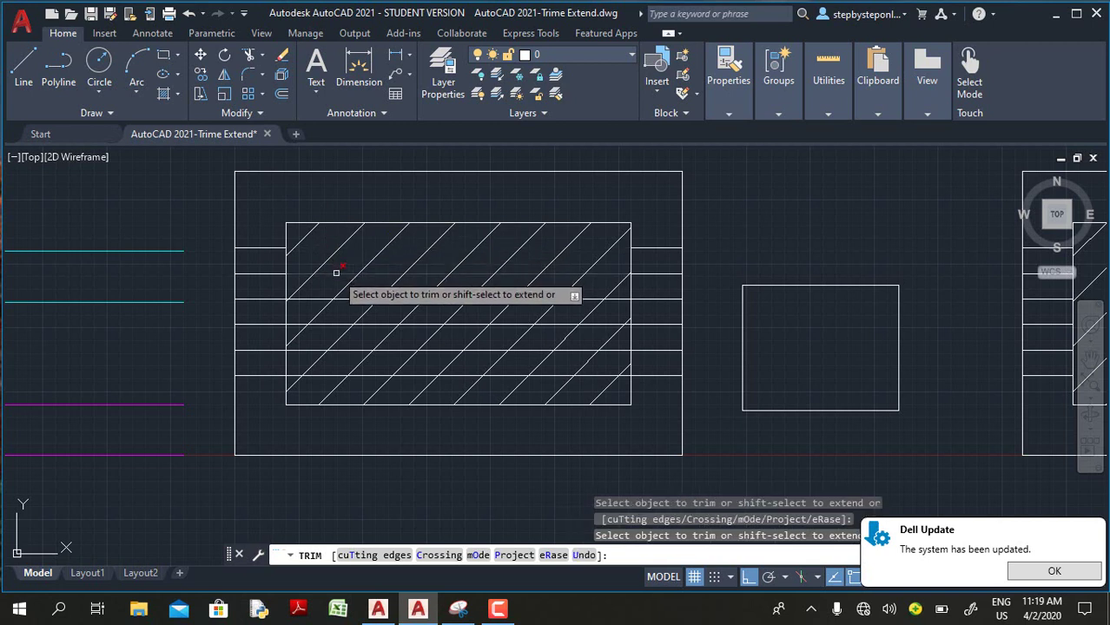
pyautogui.click(415, 298)
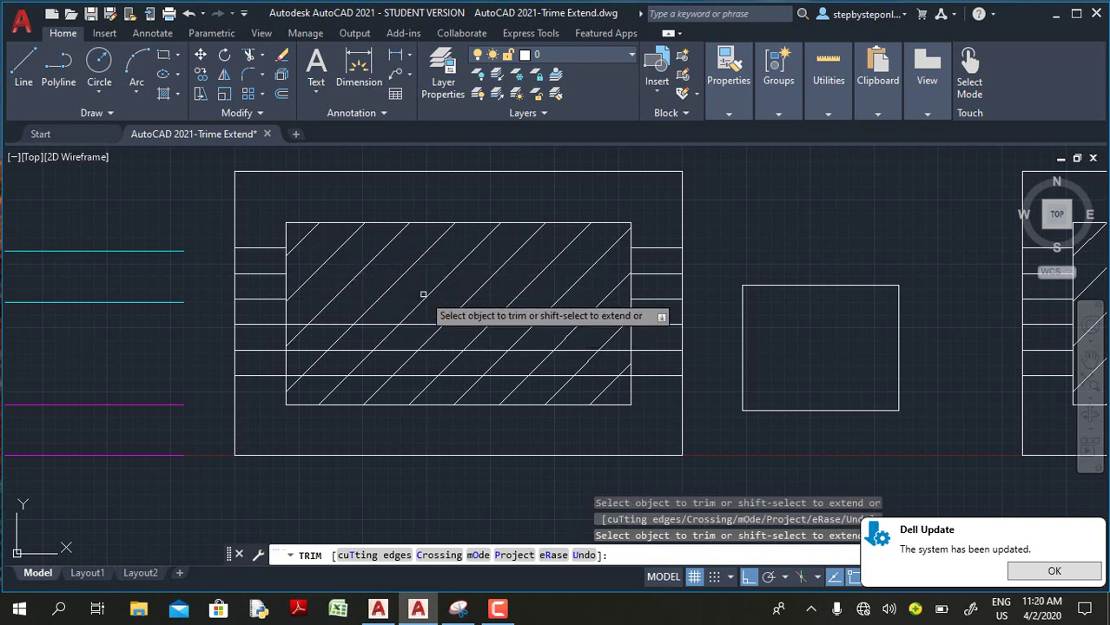
pyautogui.scroll(-2, 435, 285)
pyautogui.press('Escape')
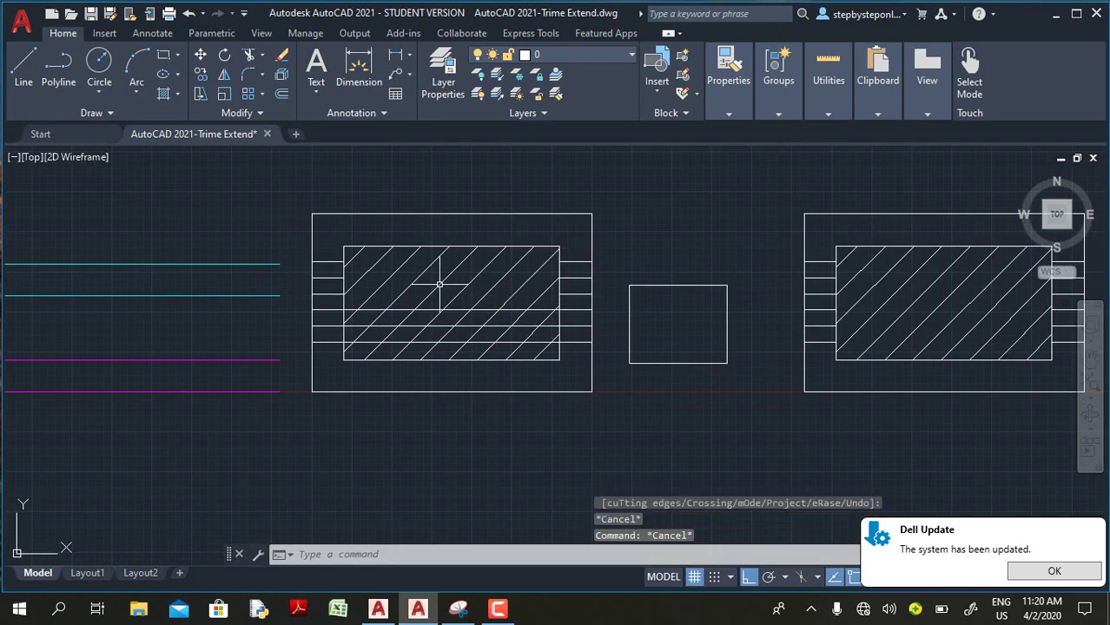
# Switch to AutoCAD 2020 and trim the uppermost horizontal line inside the left hatched rectangle, using all objects as cutting edges
pyautogui.click(378, 608)
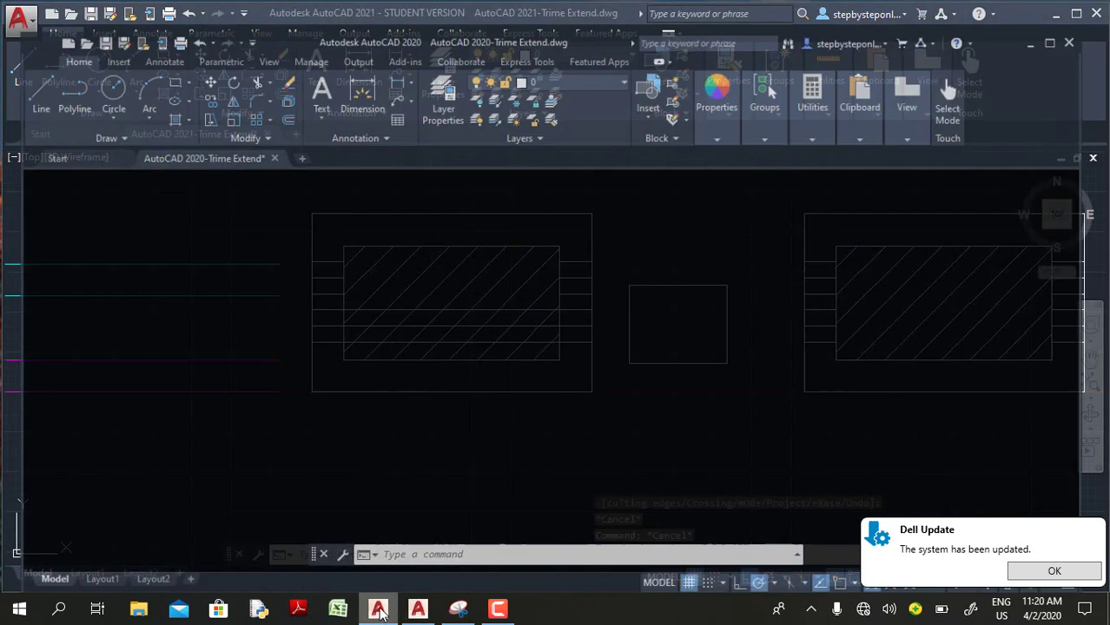
pyautogui.scroll(-3, 546, 421)
pyautogui.scroll(6, 581, 452)
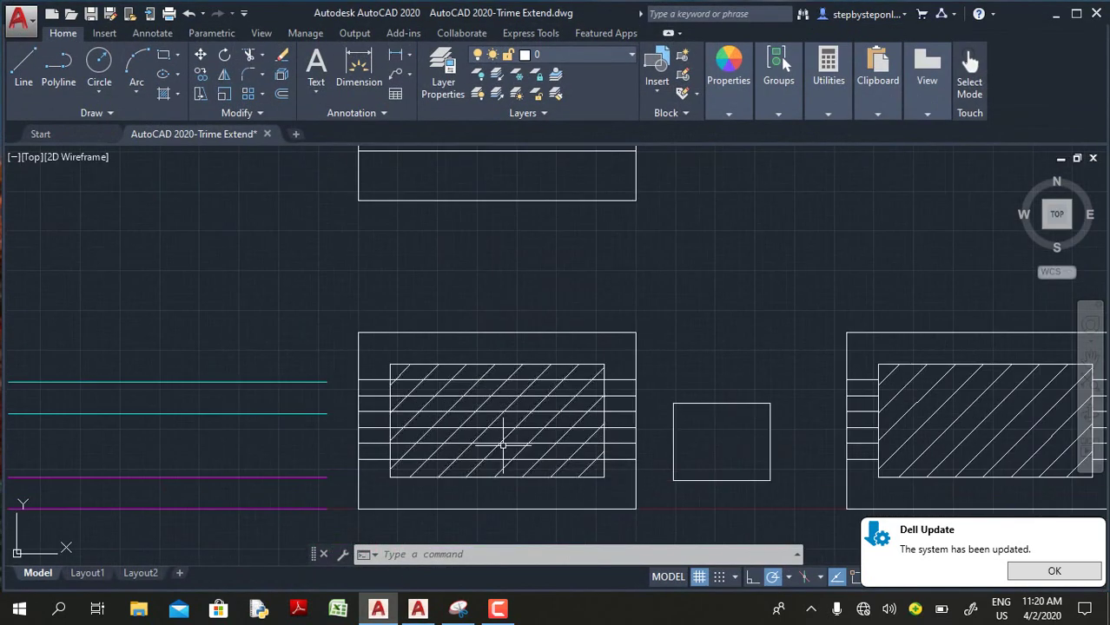
pyautogui.scroll(2, 503, 445)
pyautogui.scroll(-2, 520, 292)
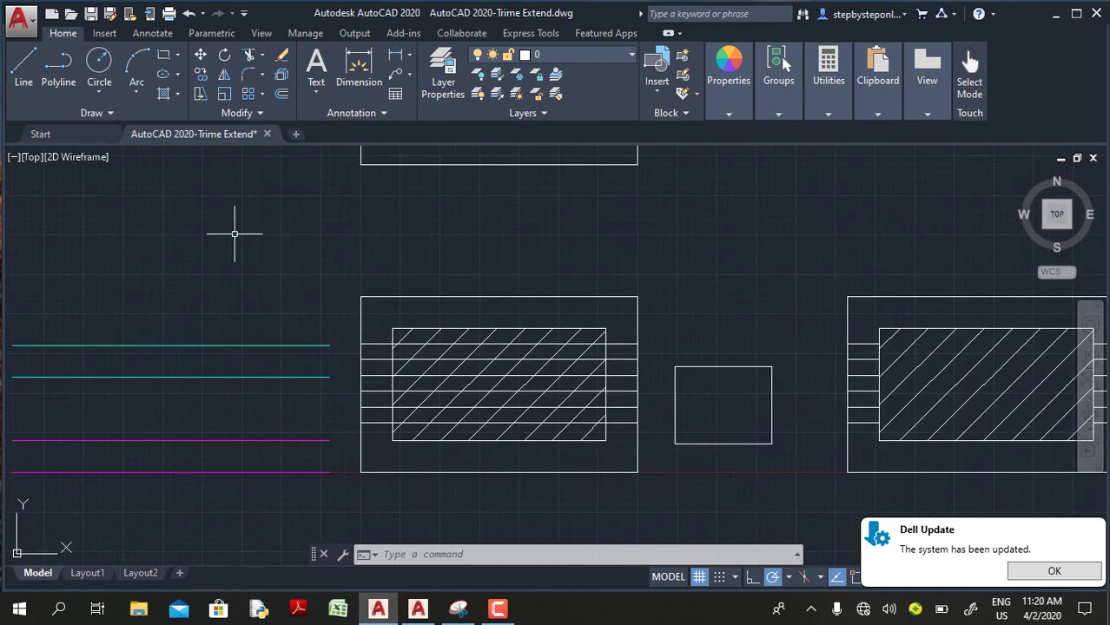
pyautogui.click(248, 54)
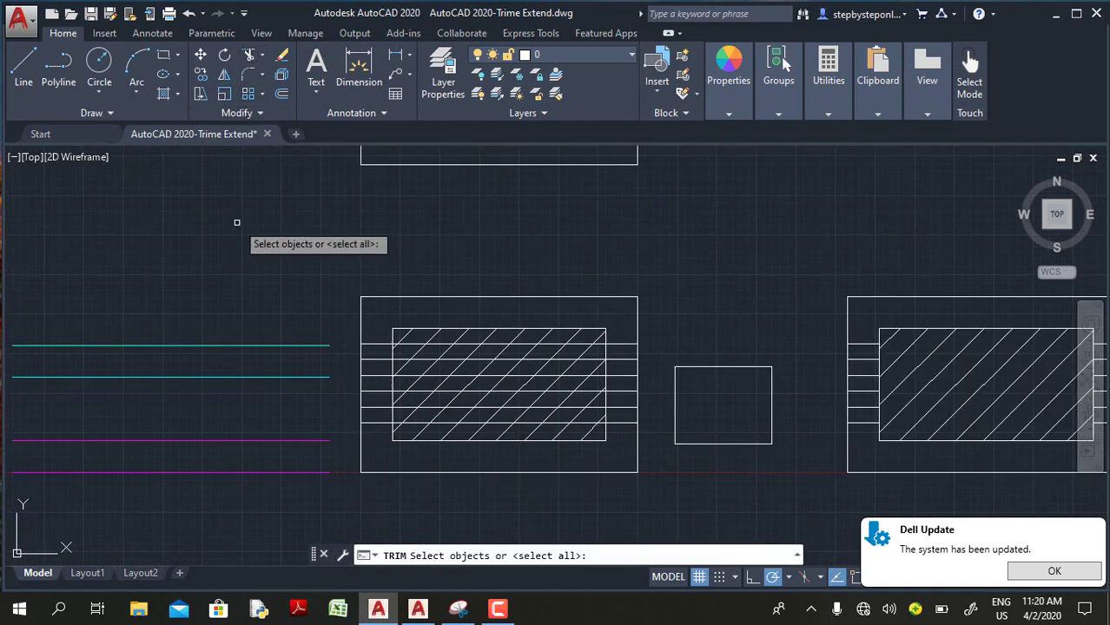
pyautogui.press('Return')
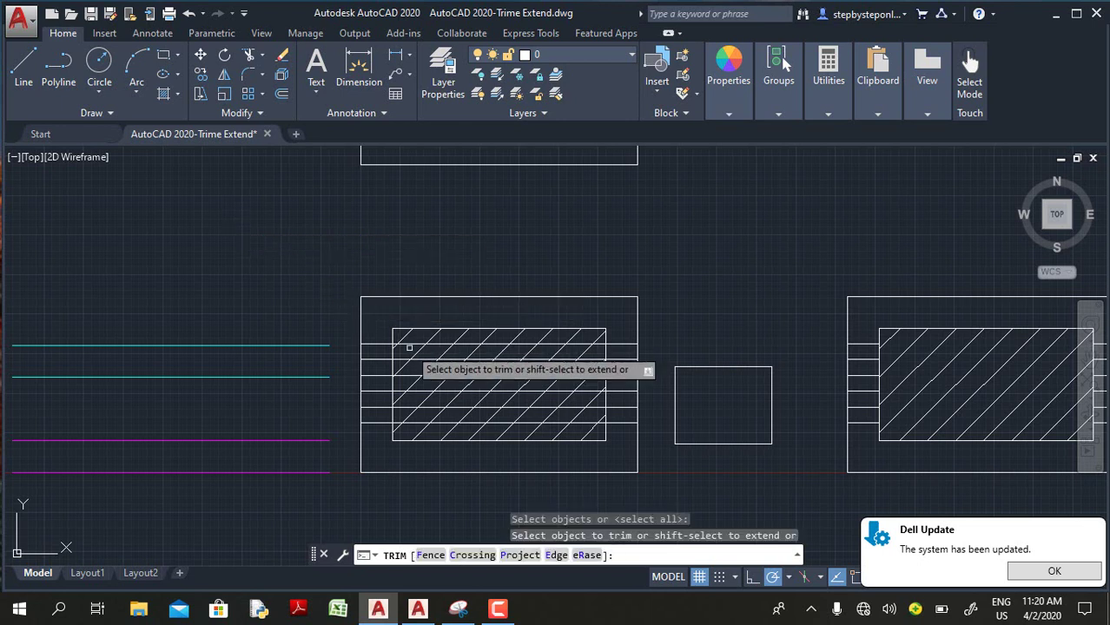
pyautogui.click(461, 344)
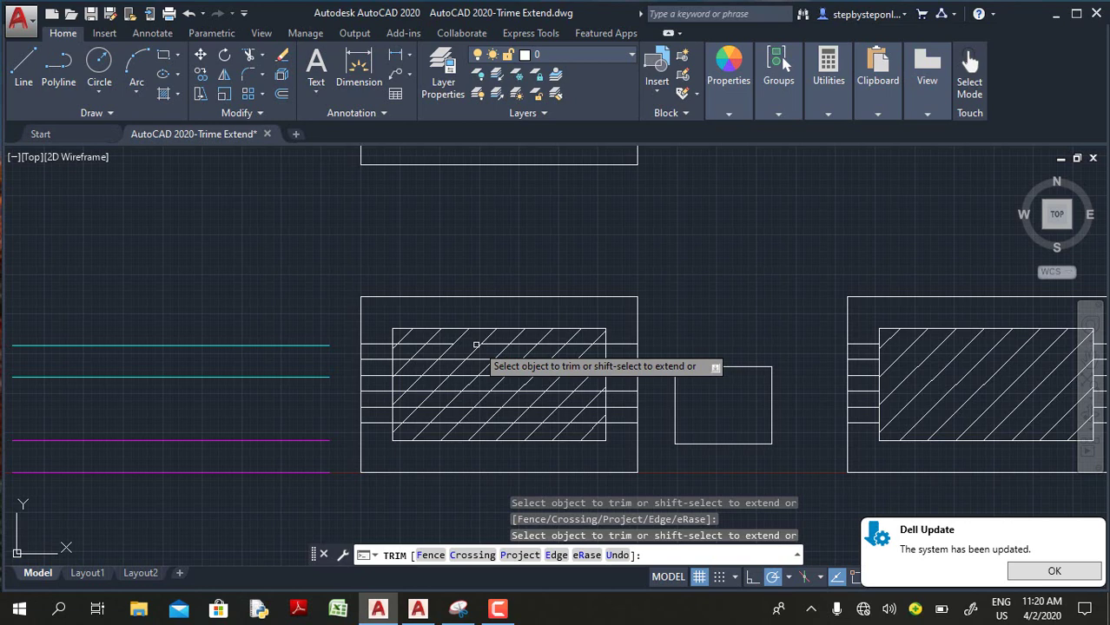
pyautogui.scroll(2, 476, 344)
pyautogui.press('Escape')
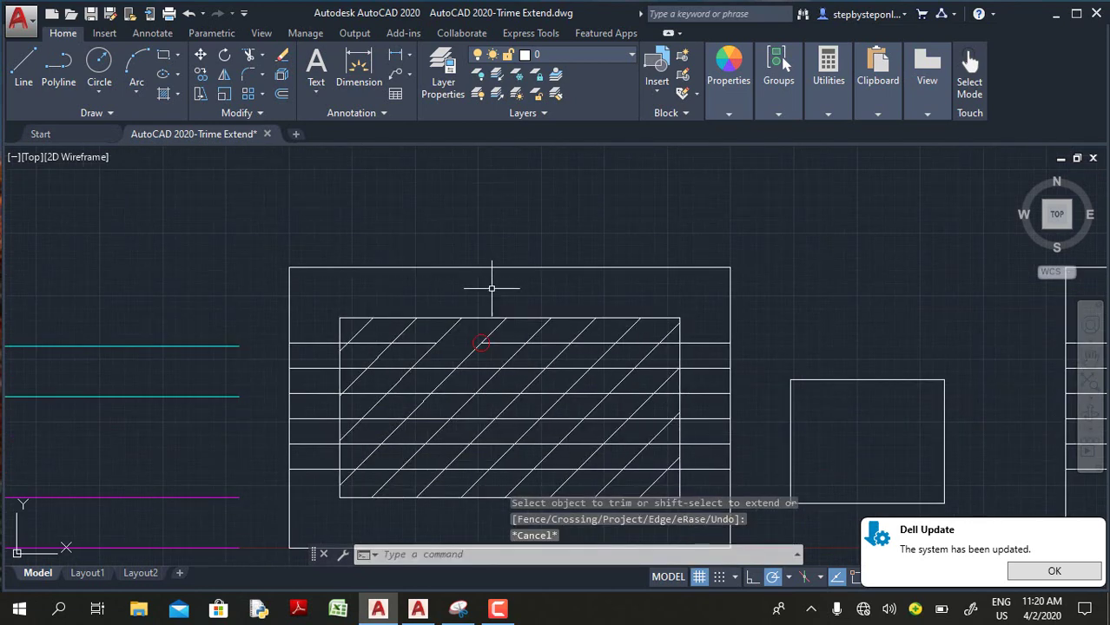
# Switch to AutoCAD 2021 and extend the uppermost short line on the right side of the right hatched rectangle leftward into the hatch
pyautogui.scroll(-4, 491, 288)
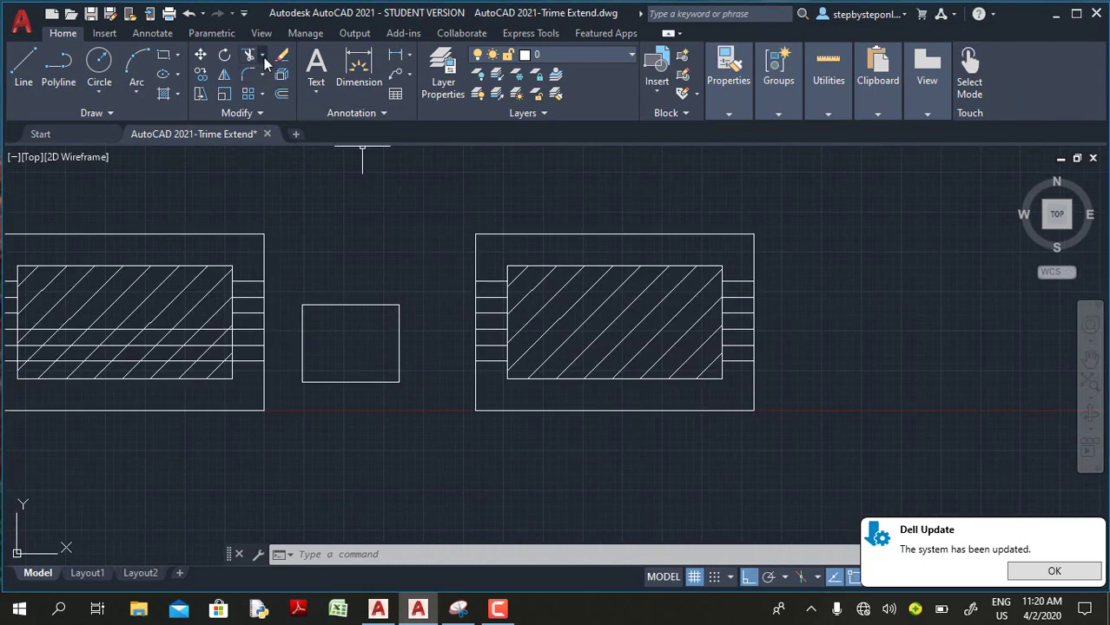
pyautogui.click(264, 57)
pyautogui.click(231, 104)
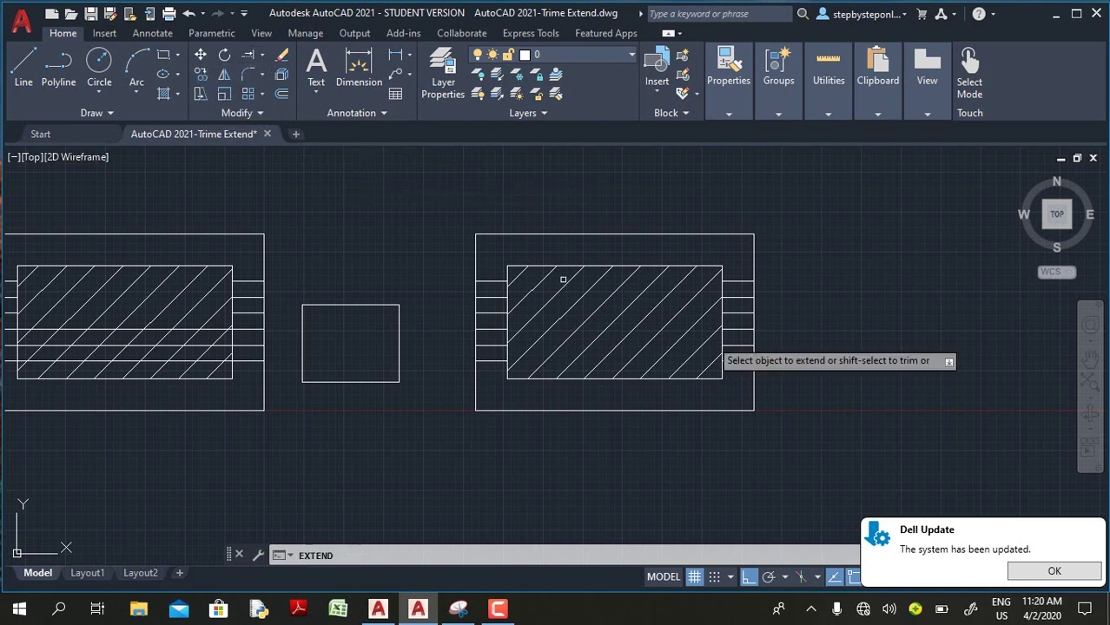
pyautogui.click(733, 282)
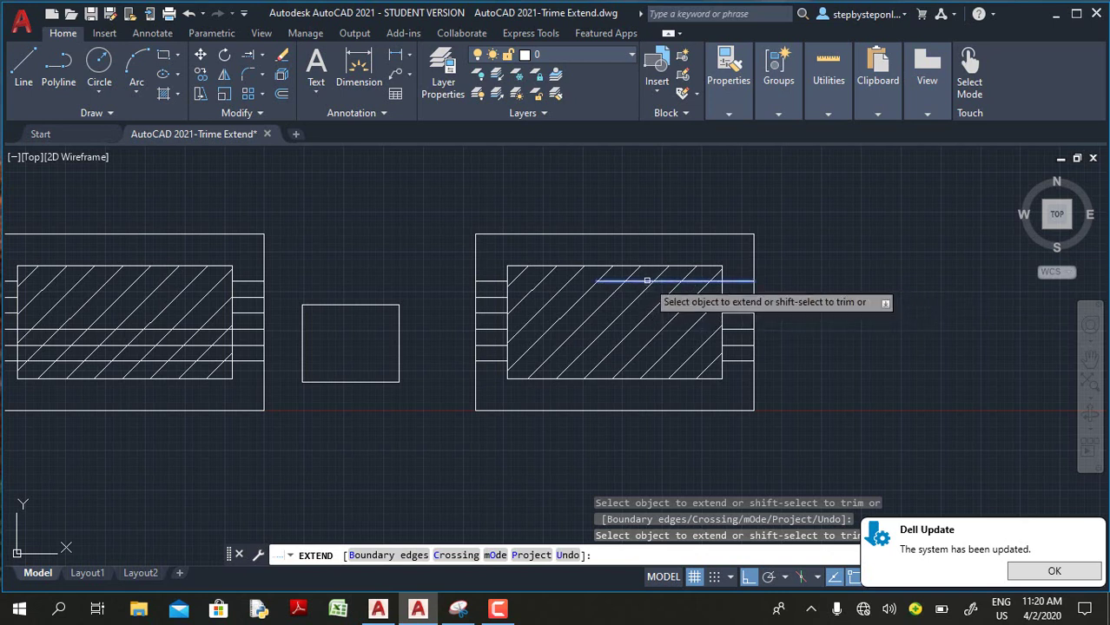
pyautogui.click(646, 279)
pyautogui.press('Return')
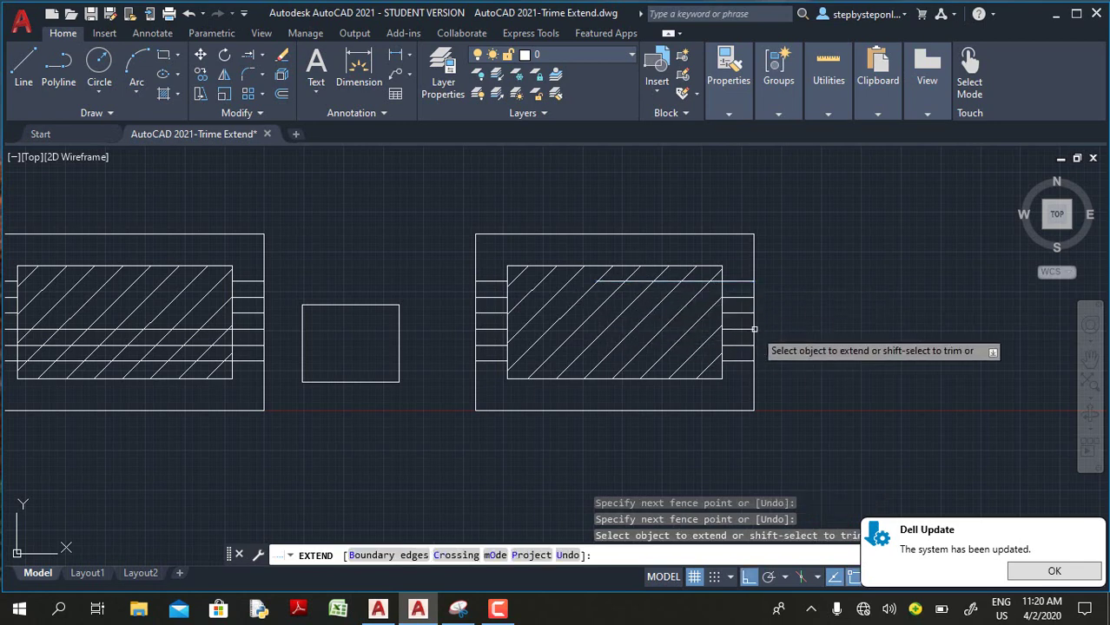
pyautogui.press('Escape')
# Erase the cyan and magenta lines and the left hatched rectangle with its frame and crossing lines, using Trim's Erase option
pyautogui.scroll(-6, 730, 304)
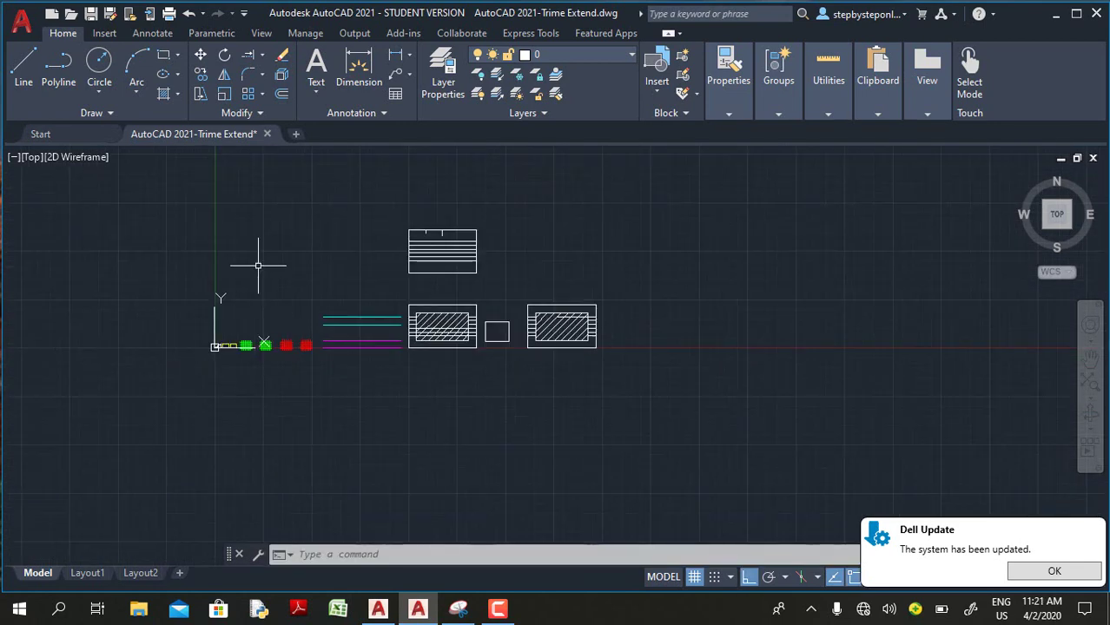
pyautogui.click(265, 55)
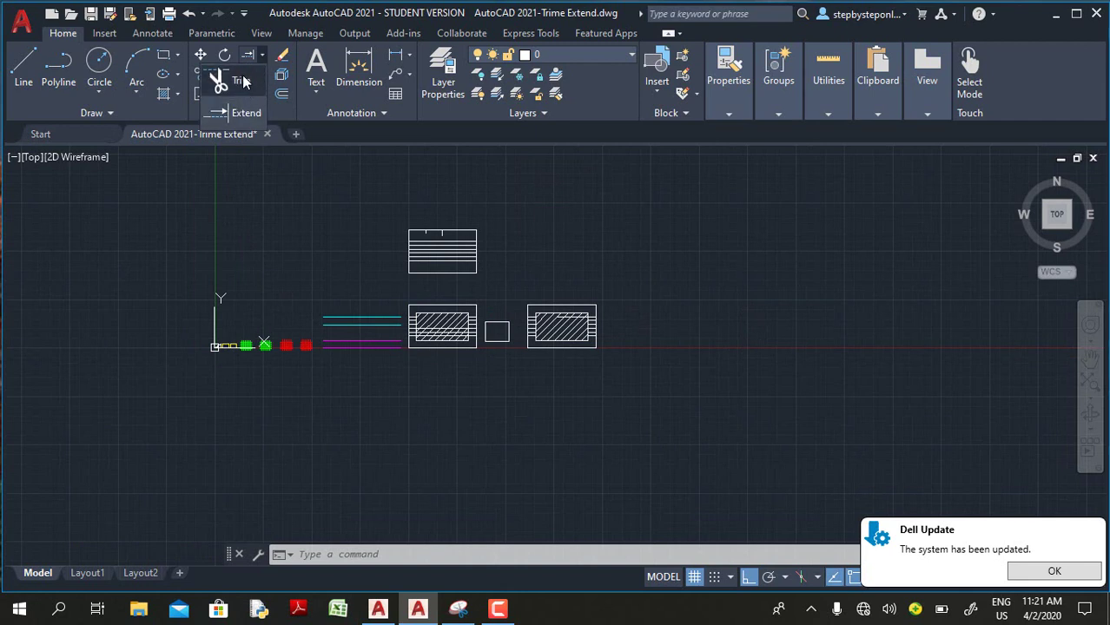
pyautogui.click(240, 81)
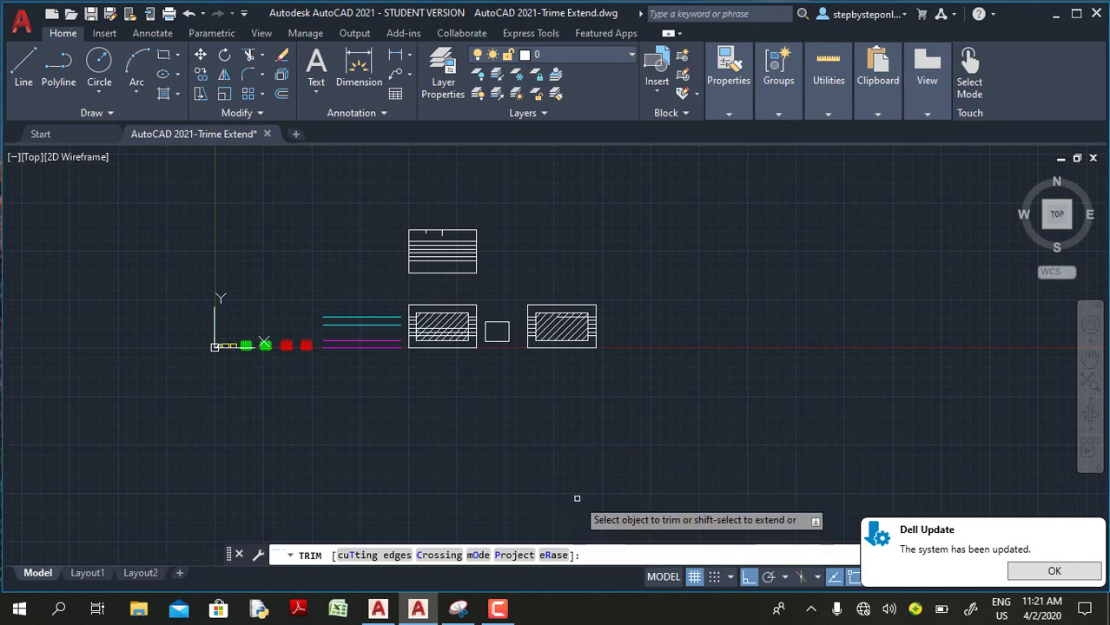
pyautogui.click(554, 556)
pyautogui.scroll(3, 384, 366)
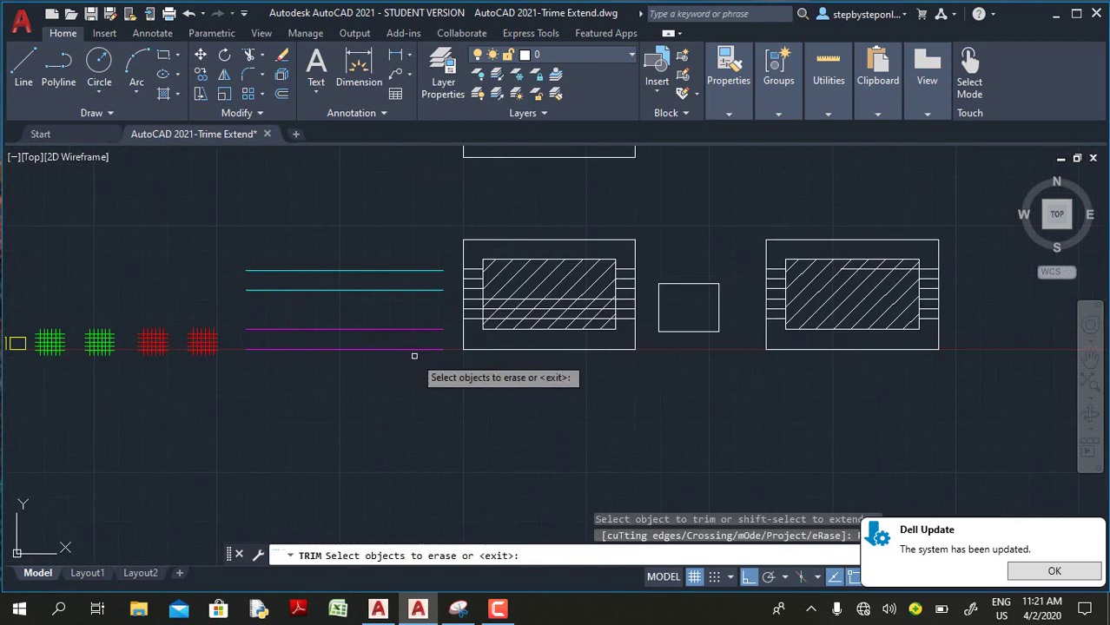
pyautogui.click(384, 367)
pyautogui.click(374, 326)
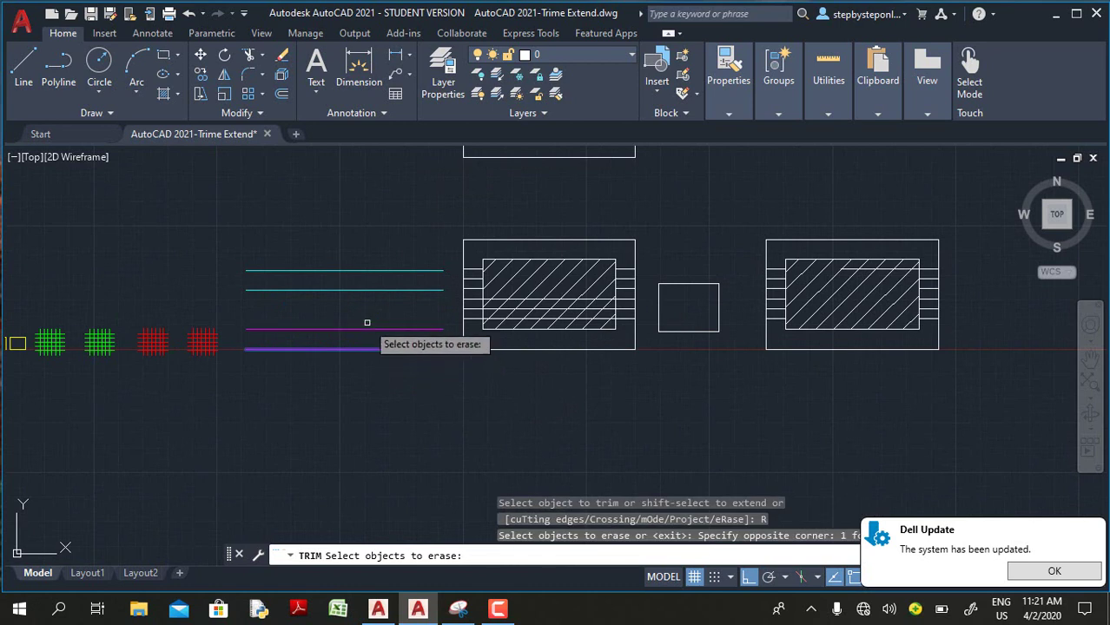
pyautogui.click(367, 318)
pyautogui.click(328, 369)
pyautogui.click(390, 239)
pyautogui.click(339, 323)
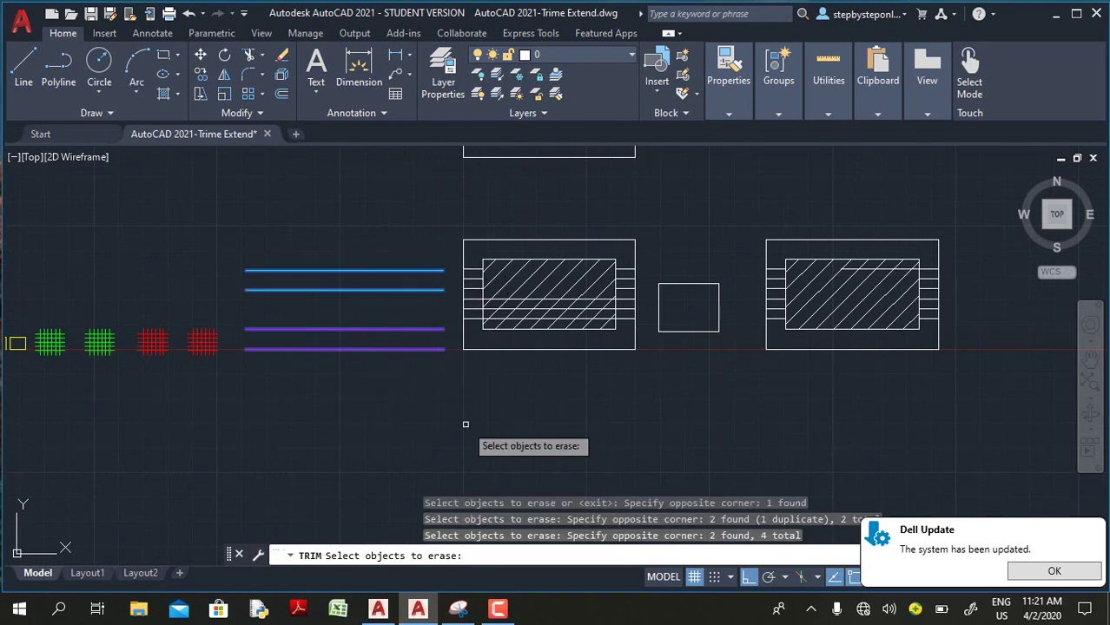
pyautogui.scroll(-2, 512, 439)
pyautogui.click(599, 279)
pyautogui.click(449, 455)
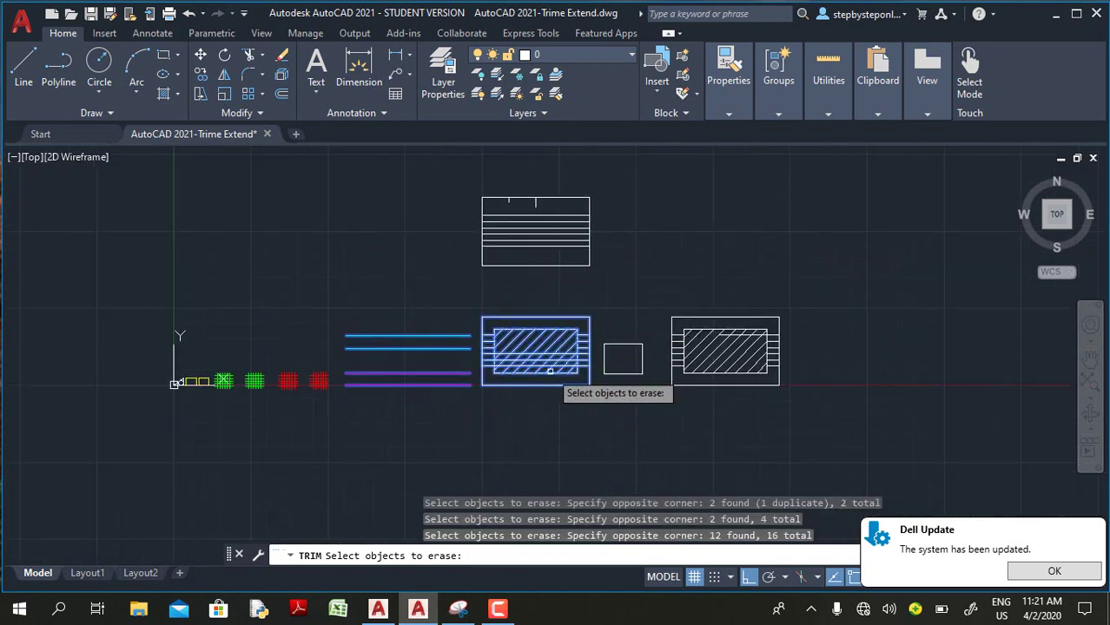
pyautogui.press('Return')
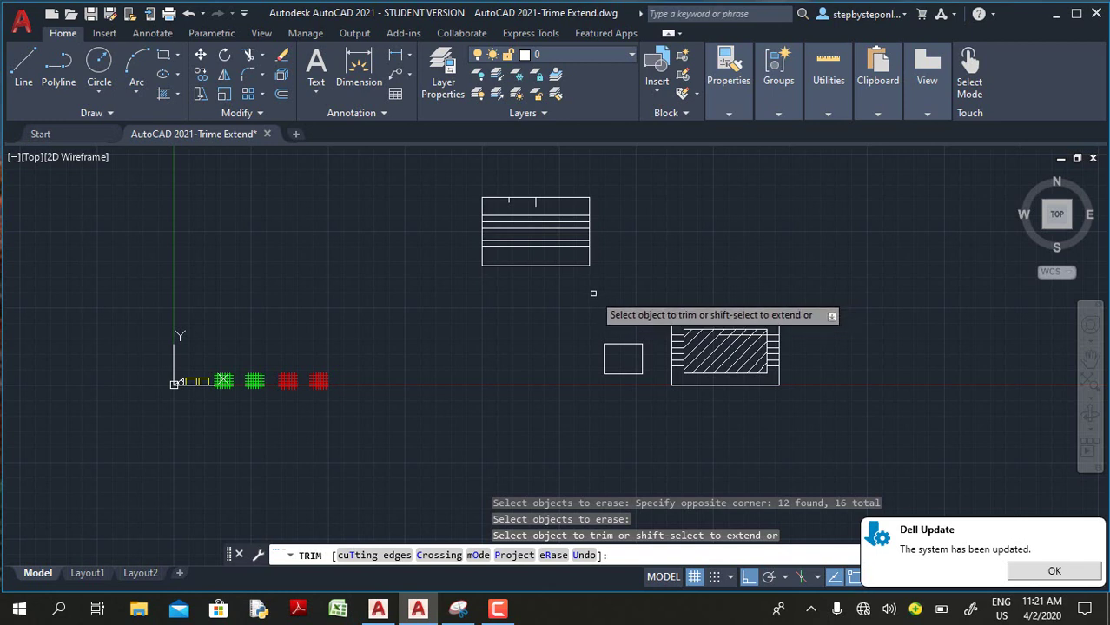
# Undo the erasure within the Trim command and end the command
pyautogui.write('u')
pyautogui.press('Return')
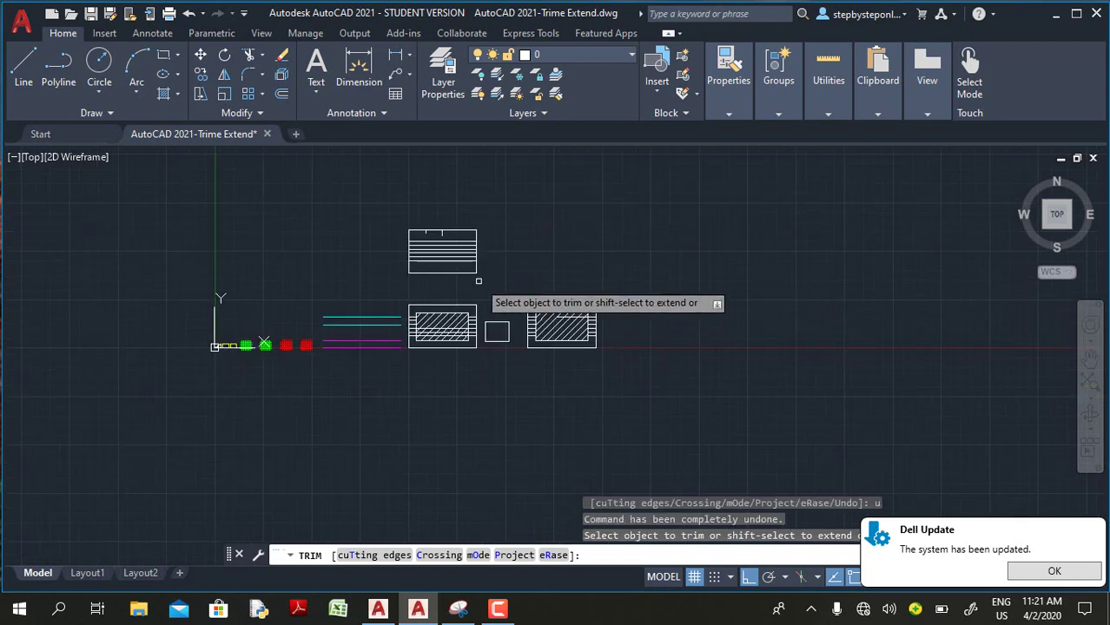
pyautogui.press('Escape')
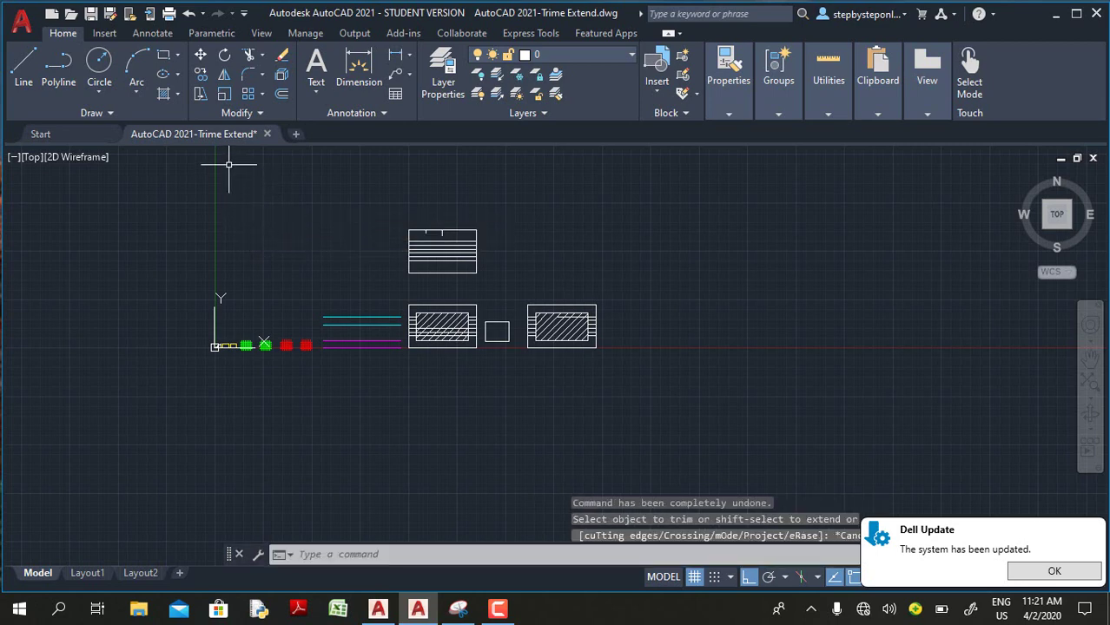
# Draw a single vertical line in the empty area above the green grids
pyautogui.scroll(4, 240, 270)
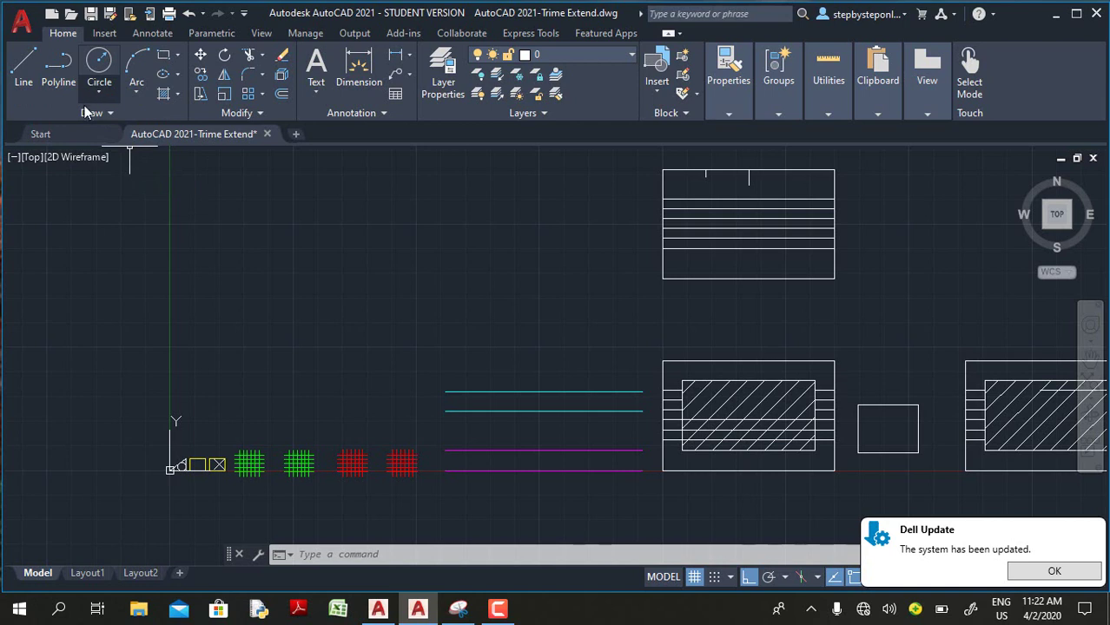
pyautogui.click(23, 65)
pyautogui.click(305, 206)
pyautogui.click(305, 288)
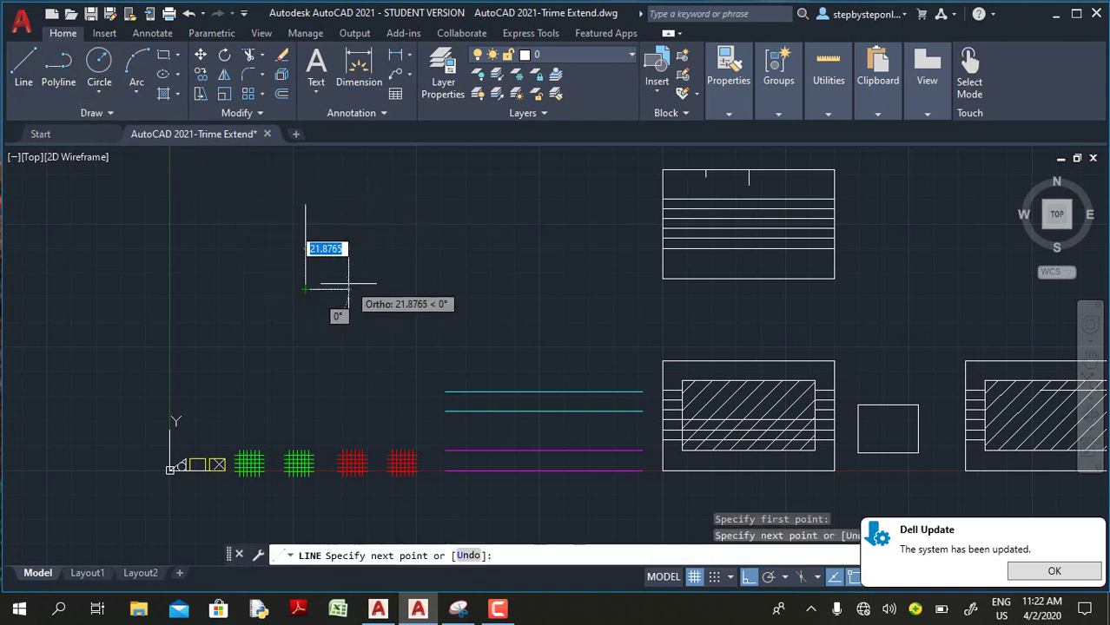
pyautogui.press('Escape')
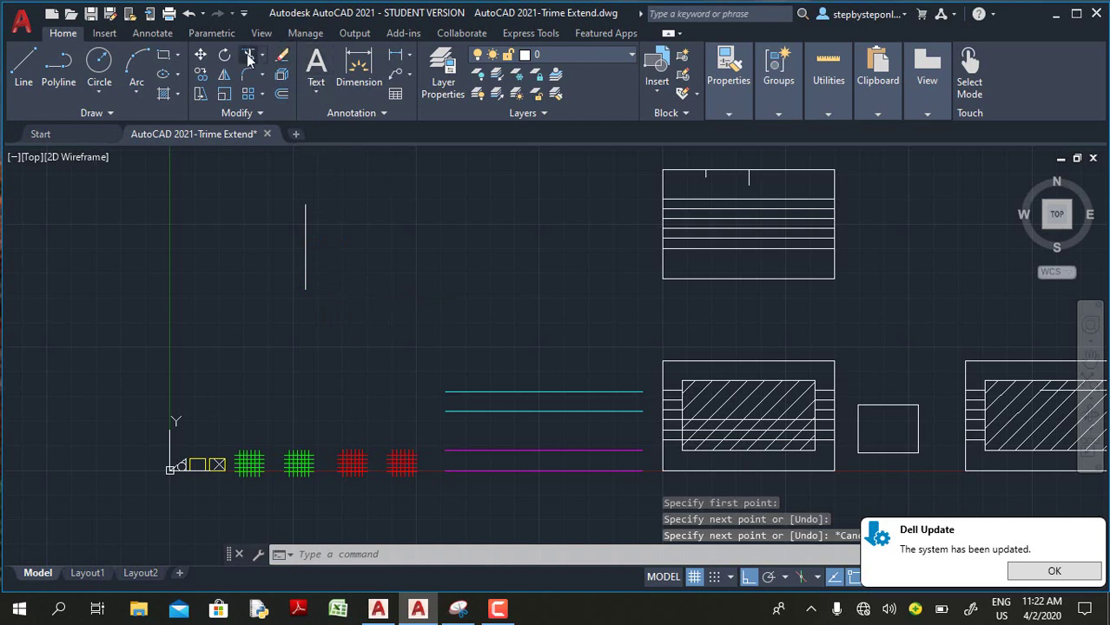
# Remove the isolated vertical line above the green grids with Trim and end the command
pyautogui.click(248, 56)
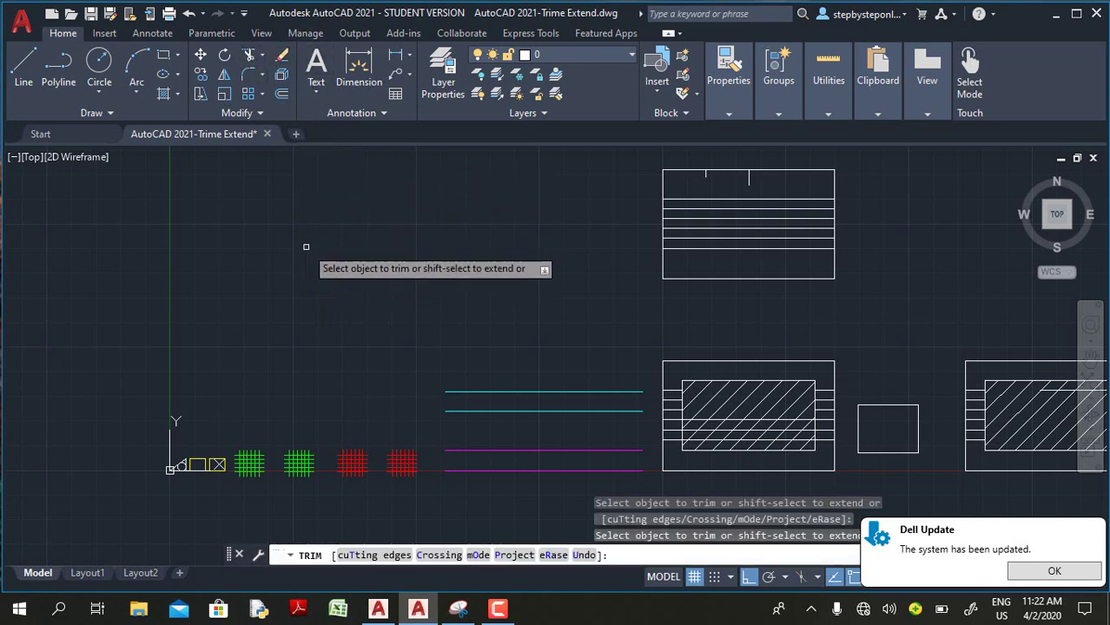
pyautogui.press('Escape')
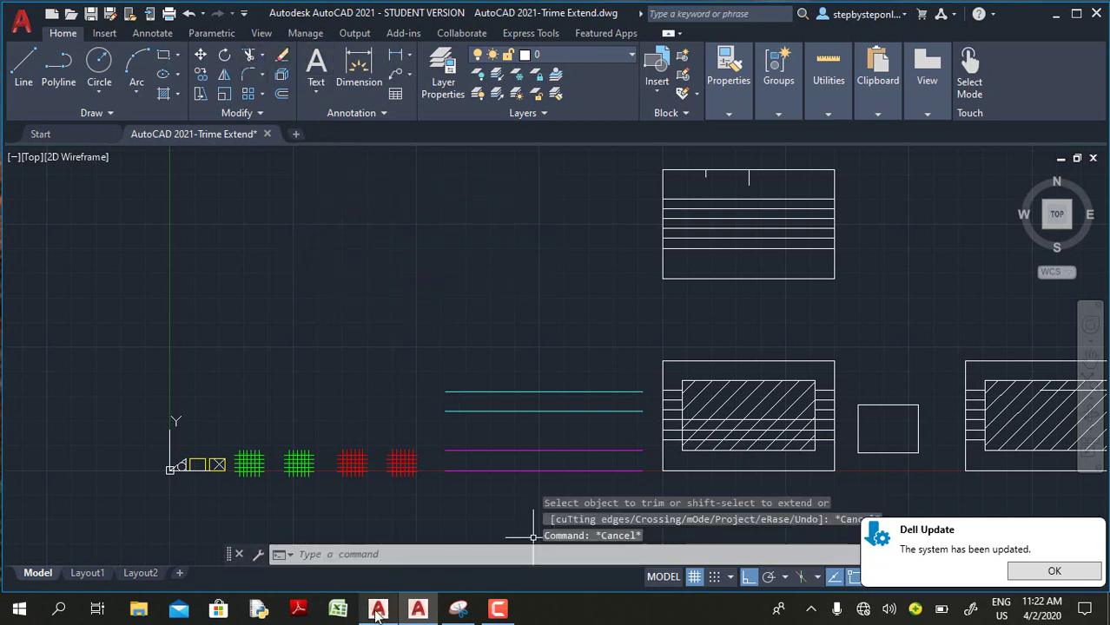
# Switch to AutoCAD 2020 and try to trim the isolated diagonal line, using all objects as cutting edges
pyautogui.click(377, 613)
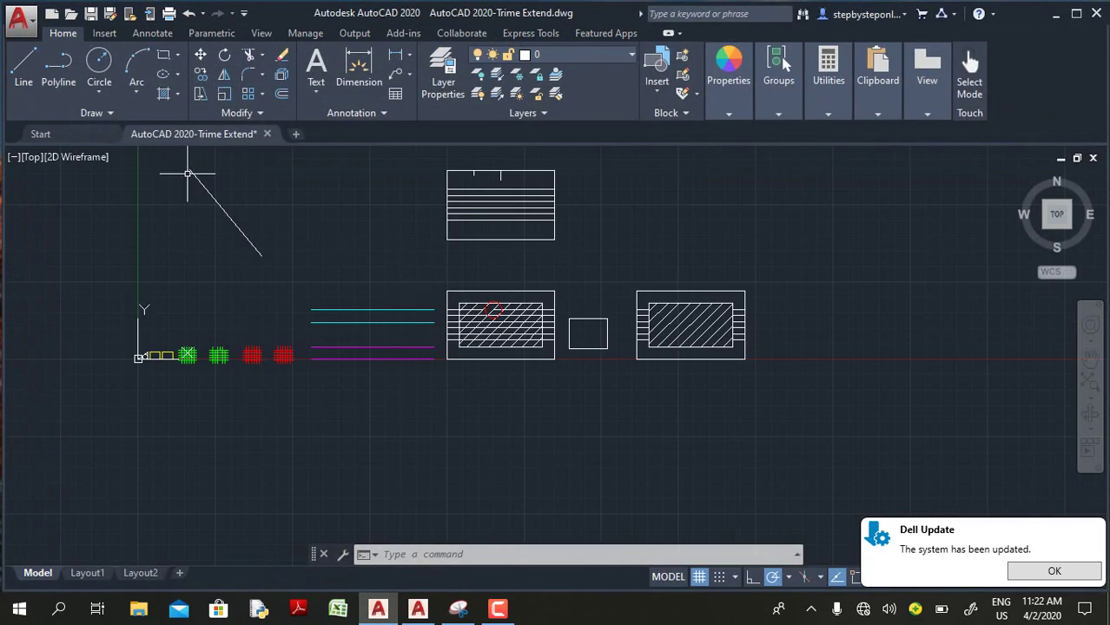
pyautogui.click(250, 57)
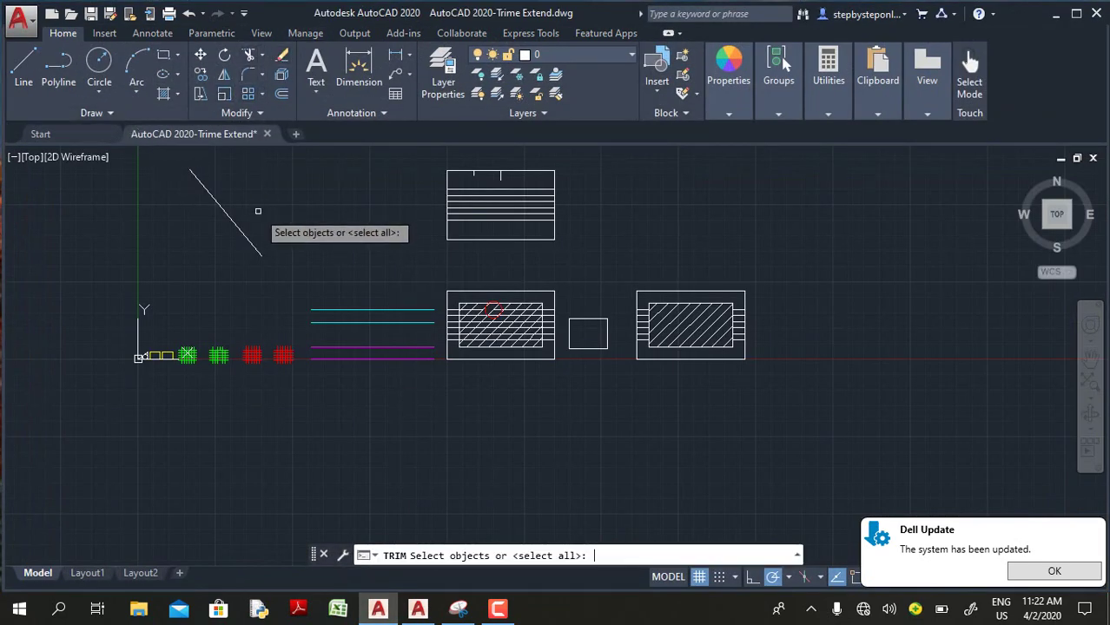
pyautogui.press('Return')
pyautogui.click(247, 240)
pyautogui.press('Escape')
pyautogui.press('Escape')
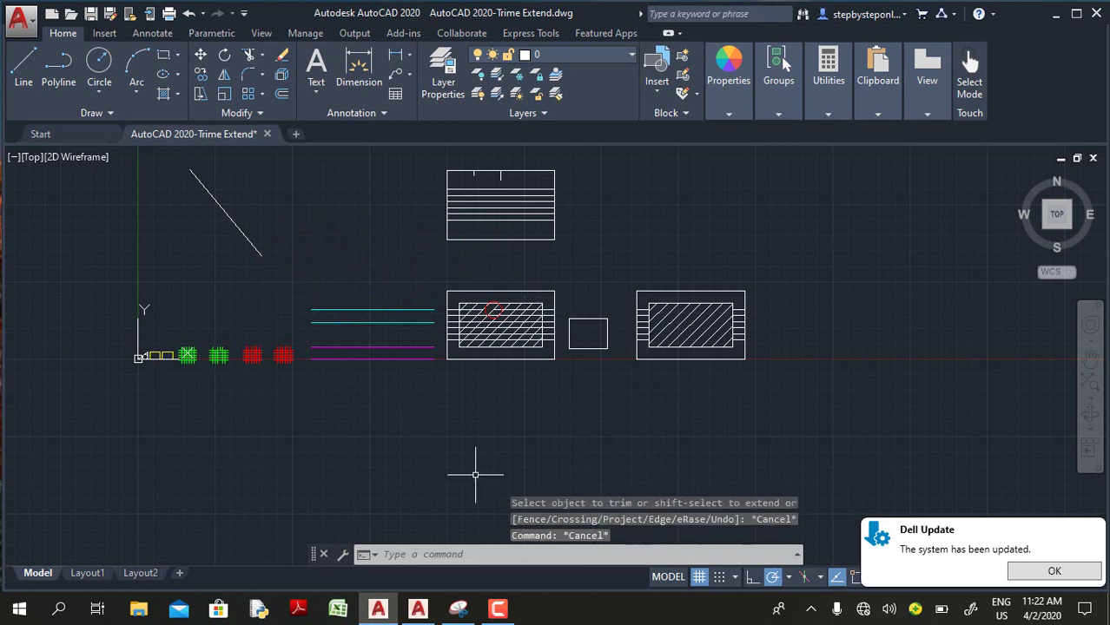
# Expand the additional Modify tools and keep them pinned open
pyautogui.scroll(-4, 470, 471)
pyautogui.scroll(4, 469, 418)
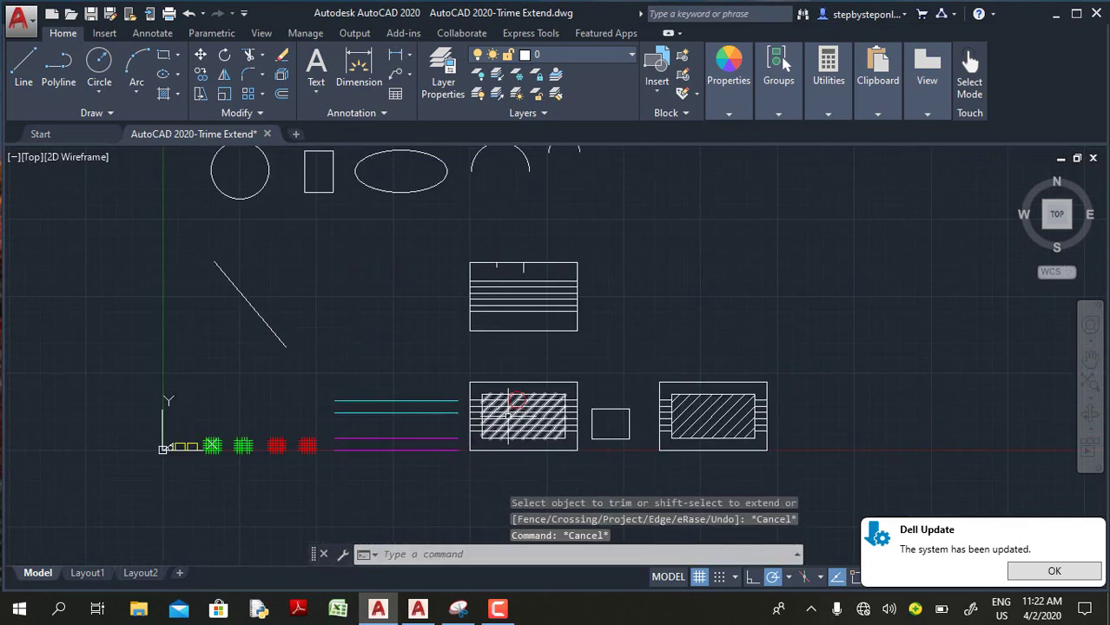
pyautogui.moveTo(370, 610)
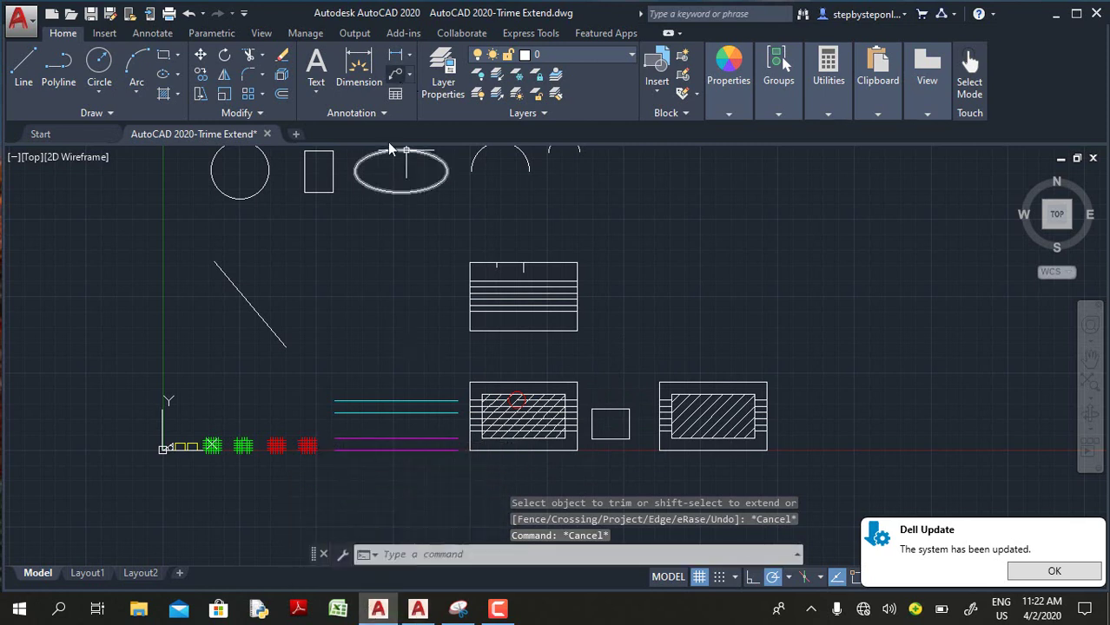
pyautogui.scroll(-5, 361, 213)
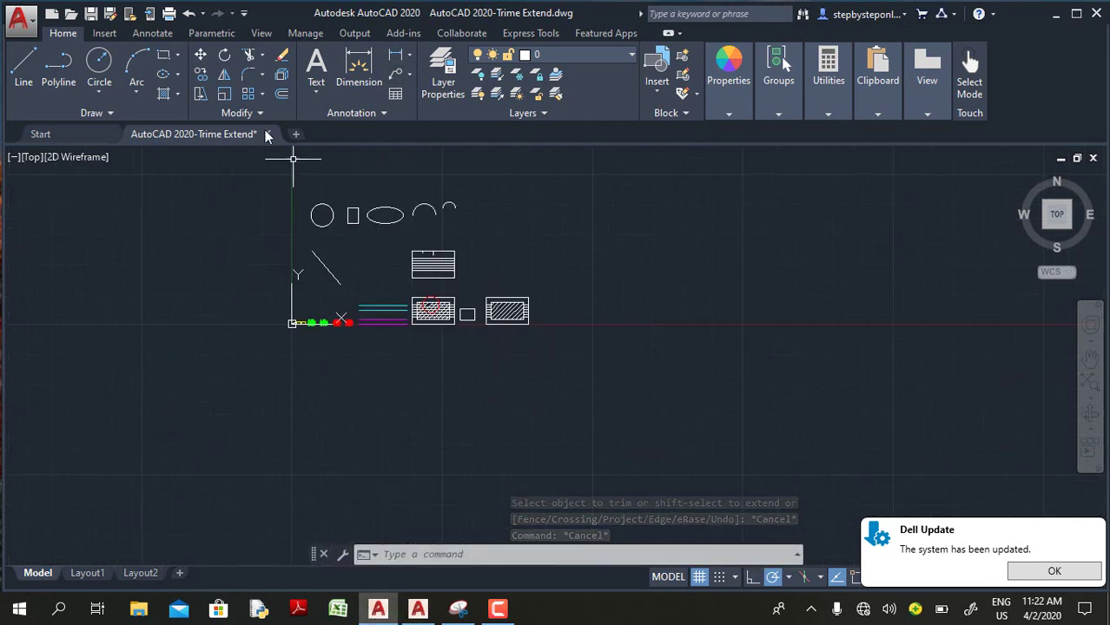
pyautogui.scroll(5, 313, 170)
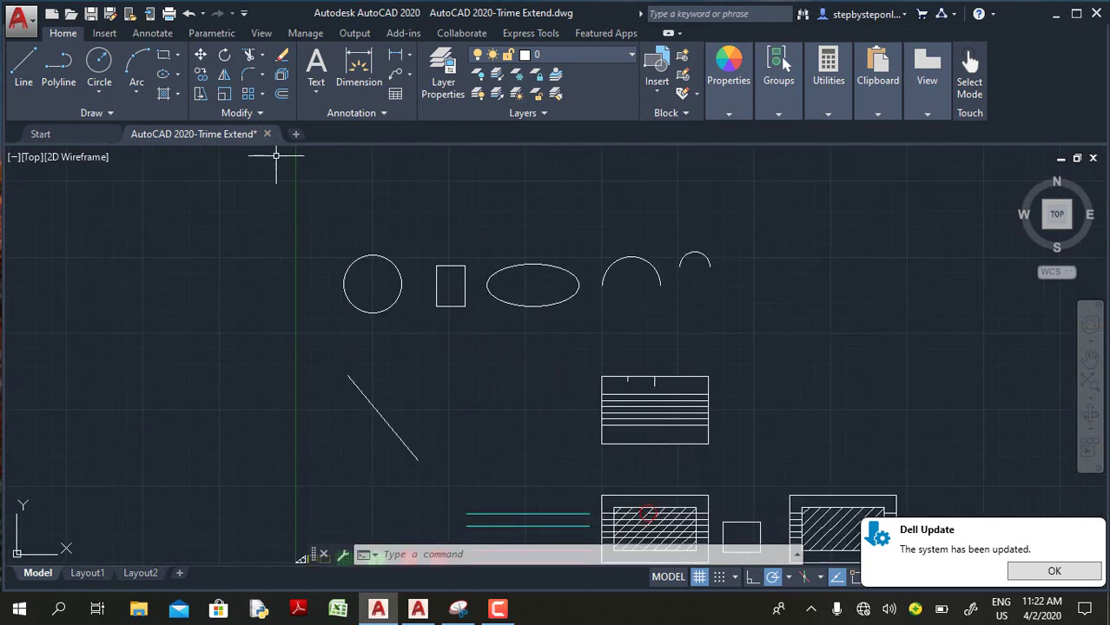
pyautogui.click(261, 113)
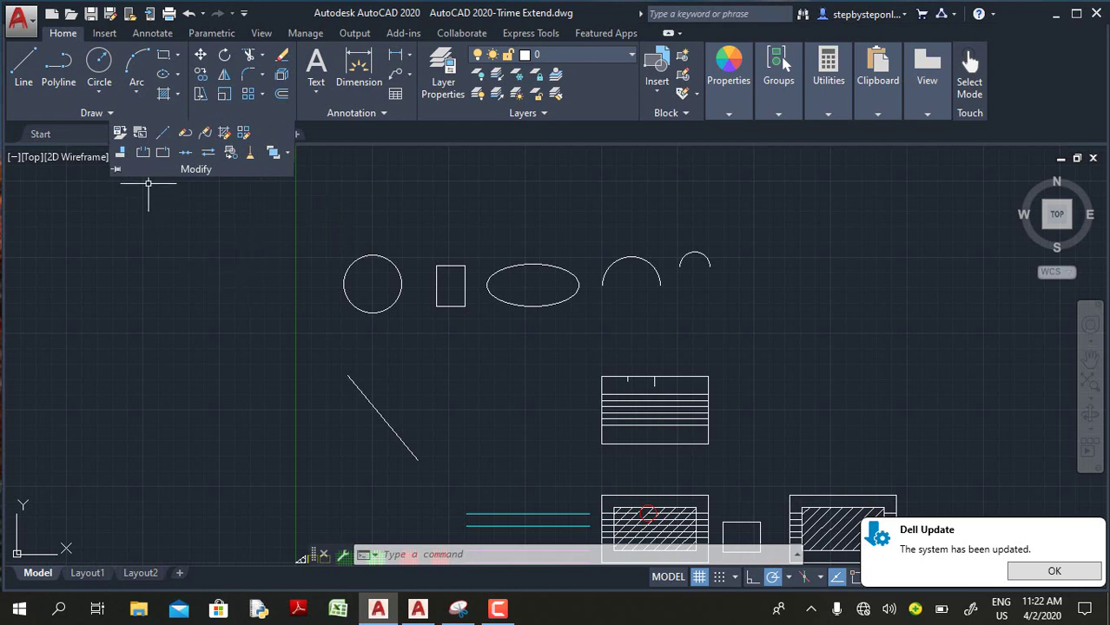
pyautogui.click(116, 168)
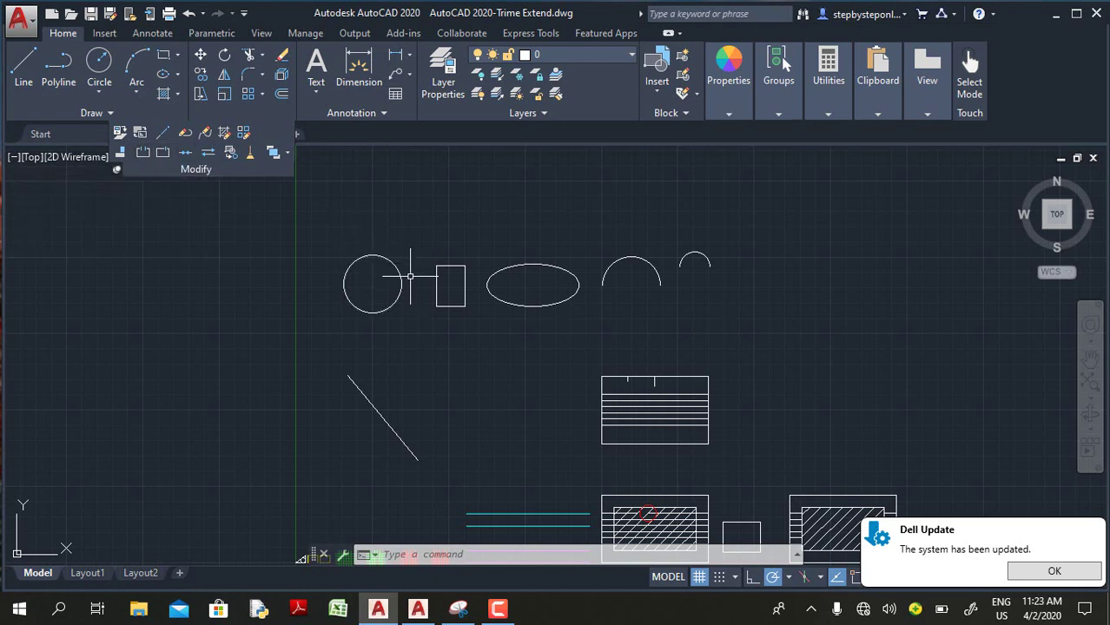
# Break the lower magenta line between two points to cut a gap in its middle
pyautogui.click(145, 159)
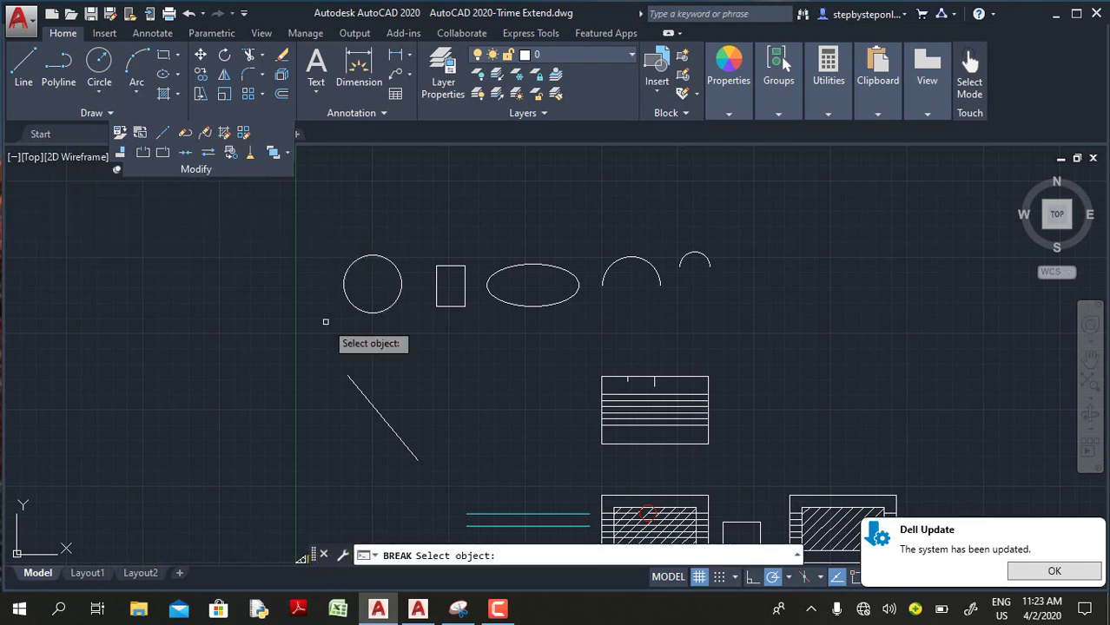
pyautogui.scroll(-4, 410, 334)
pyautogui.scroll(3, 421, 420)
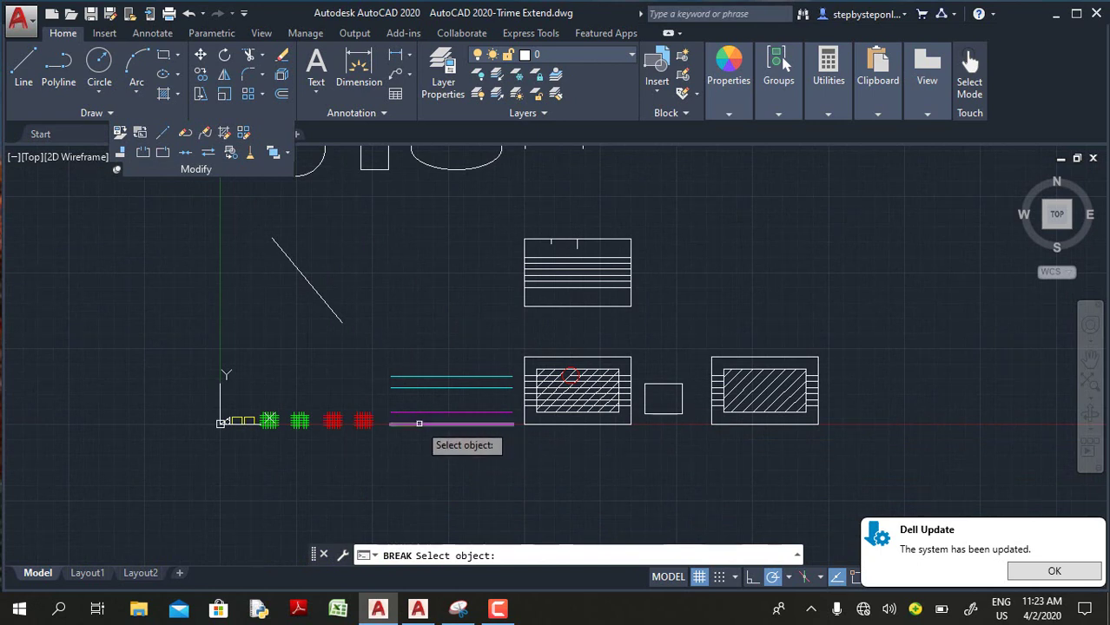
pyautogui.click(423, 422)
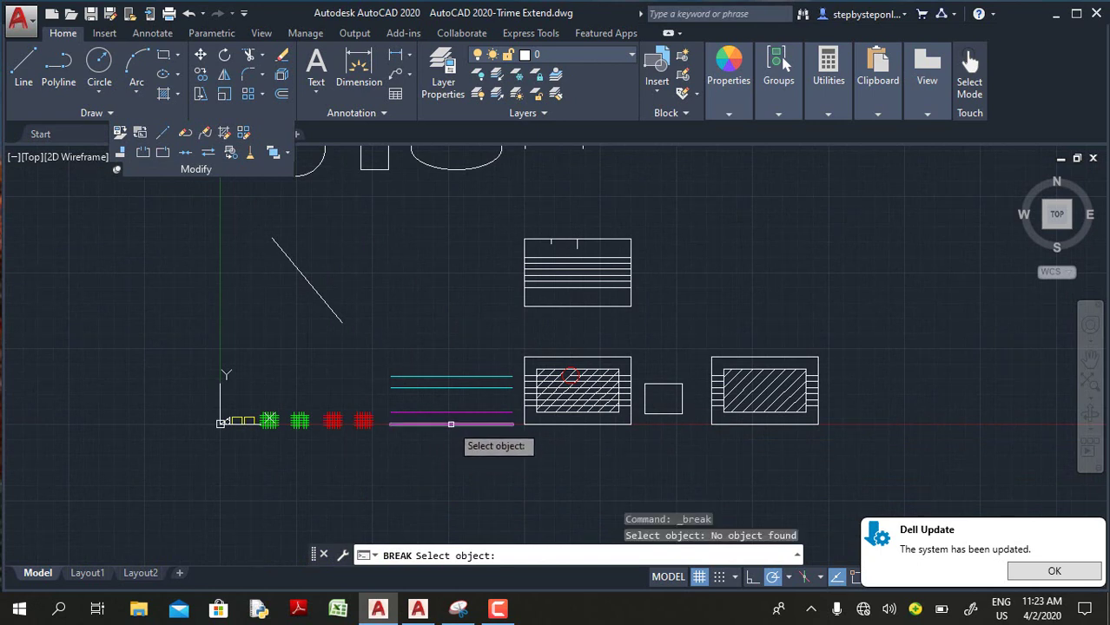
pyautogui.click(429, 425)
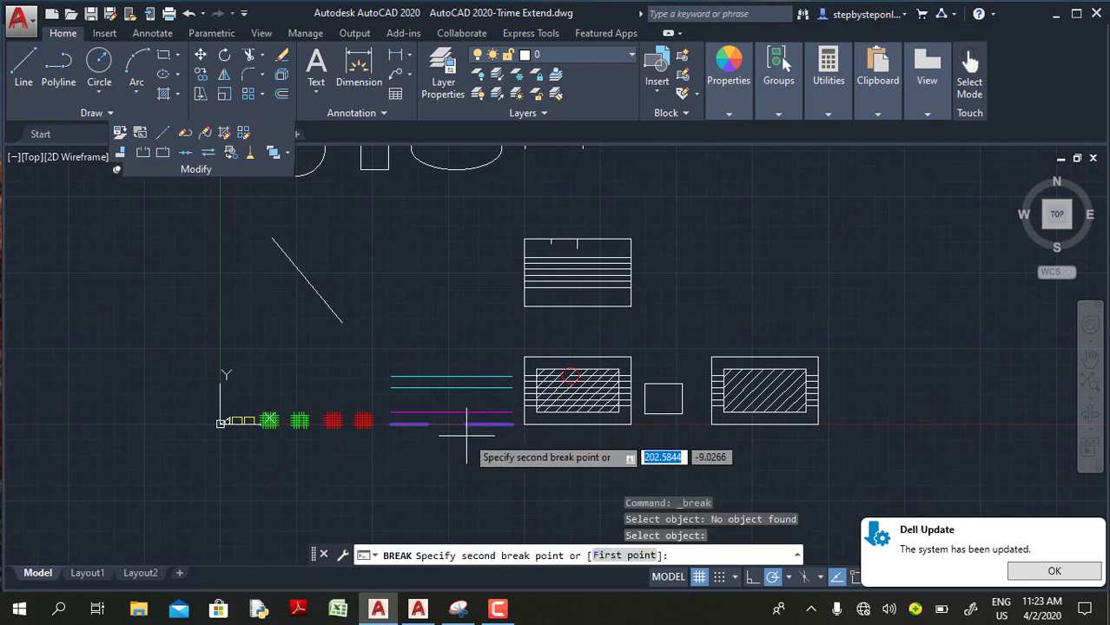
pyautogui.click(467, 425)
# Break the upper magenta line between two points, roughly above the gap in the lower magenta line
pyautogui.scroll(4, 417, 409)
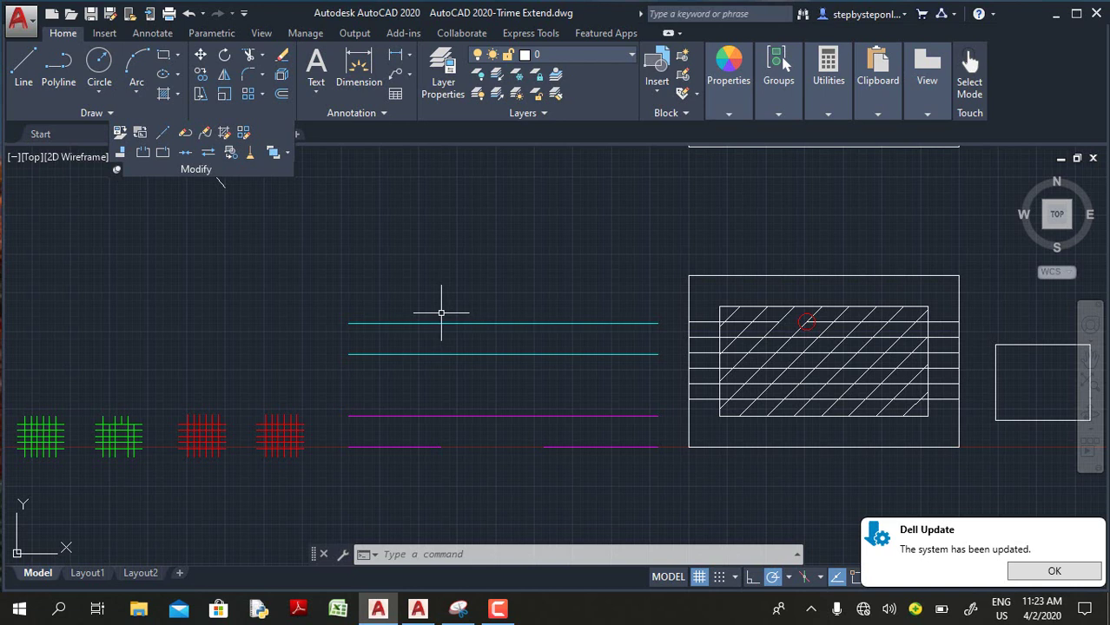
pyautogui.write('br')
pyautogui.press('Return')
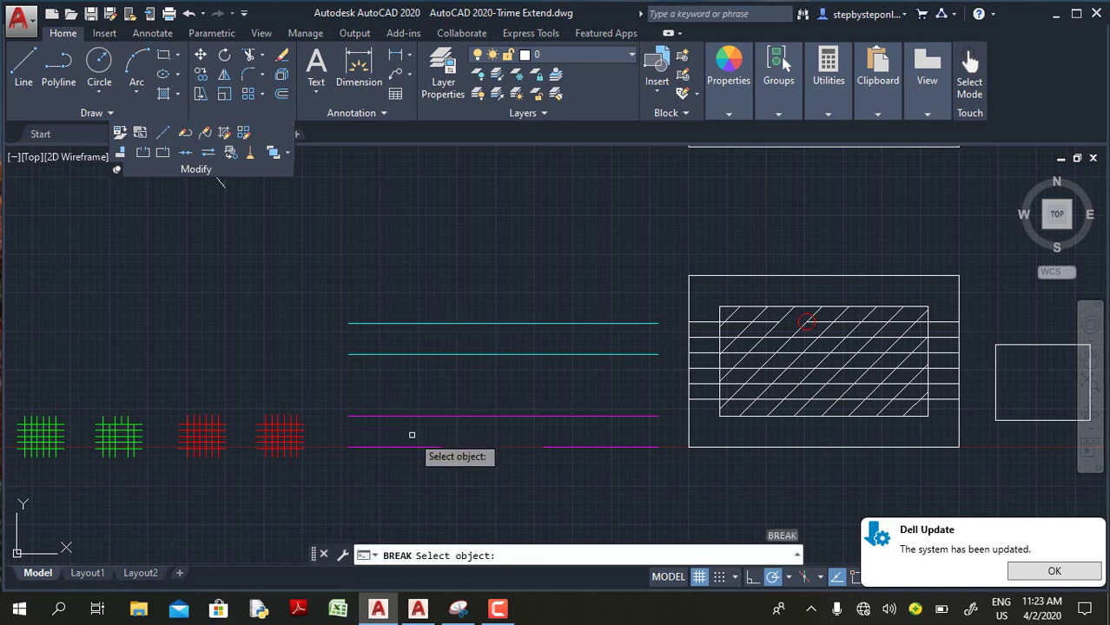
pyautogui.click(434, 416)
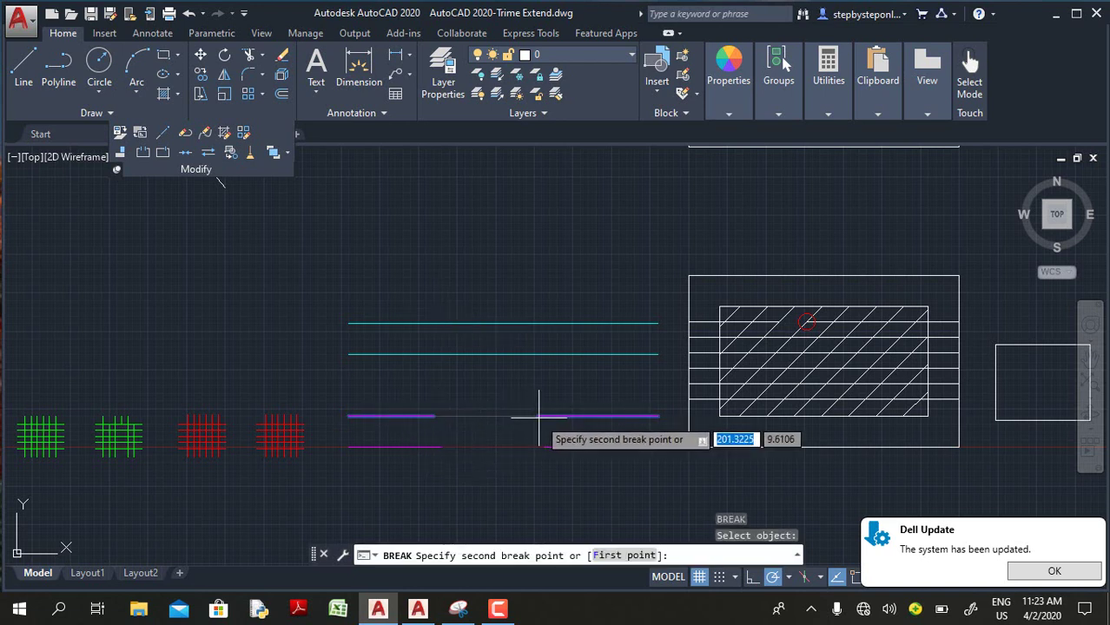
pyautogui.click(539, 416)
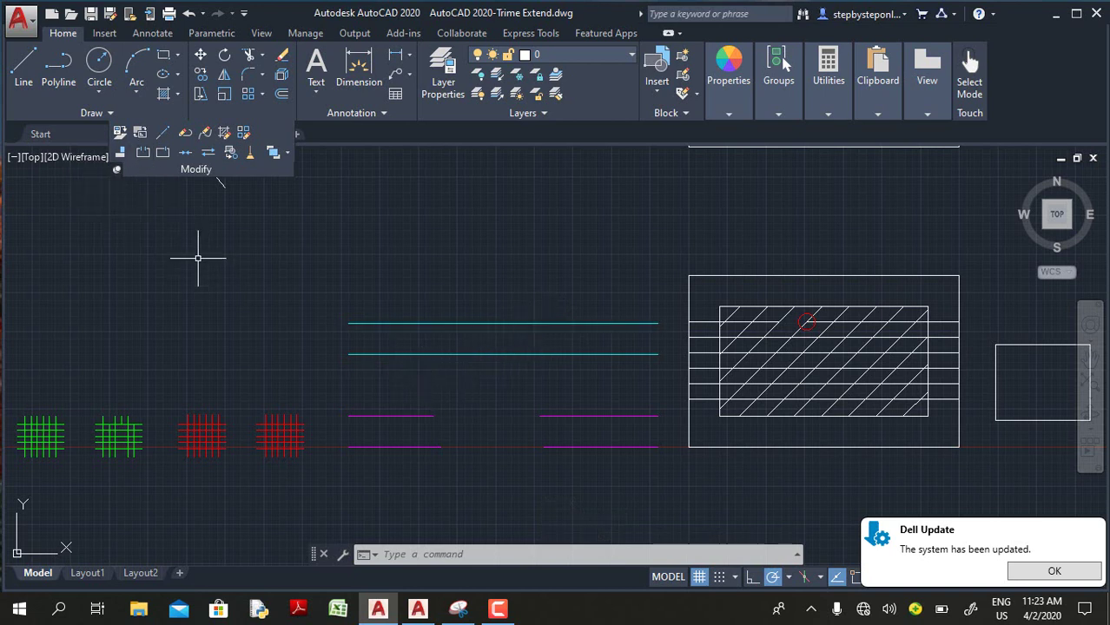
# Split the lower cyan line near its middle with Break at Point and check the right-hand piece by selecting it
pyautogui.click(171, 153)
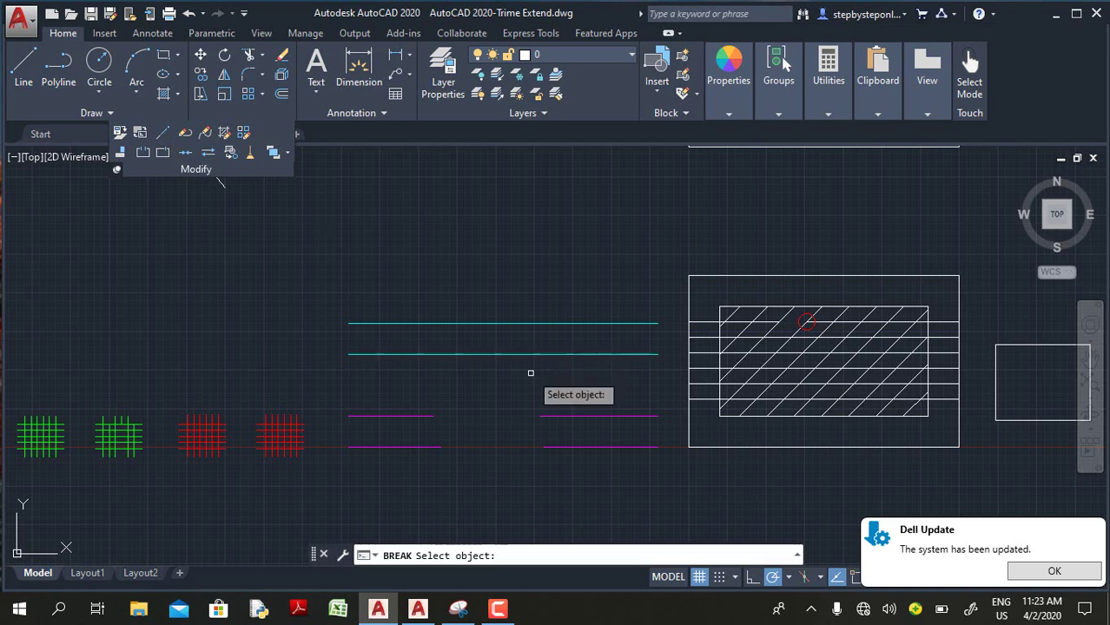
pyautogui.click(452, 354)
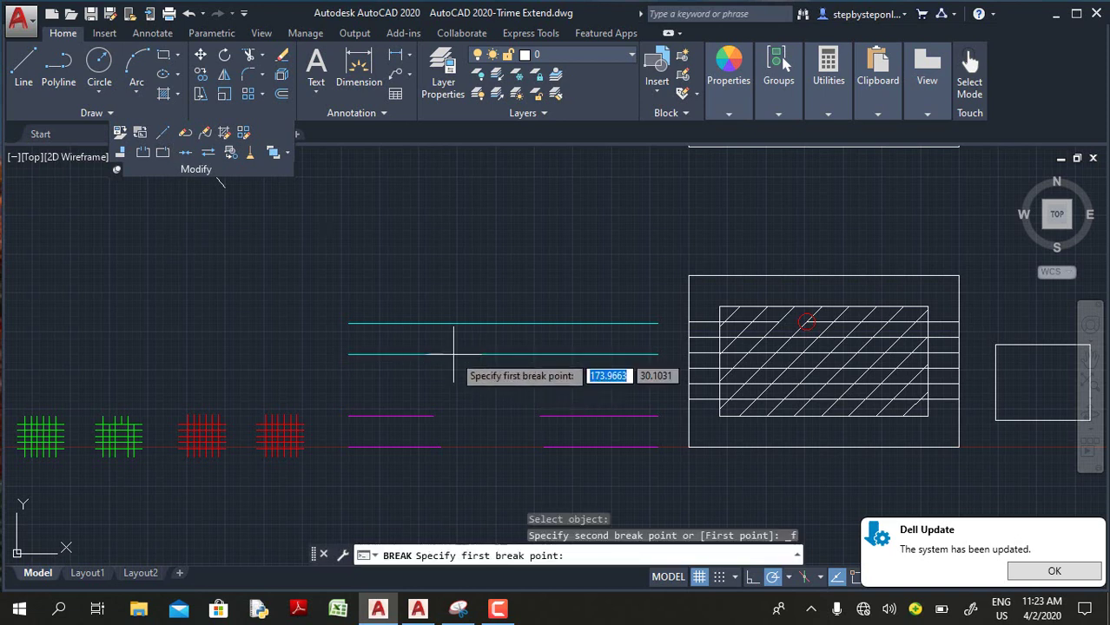
pyautogui.click(507, 354)
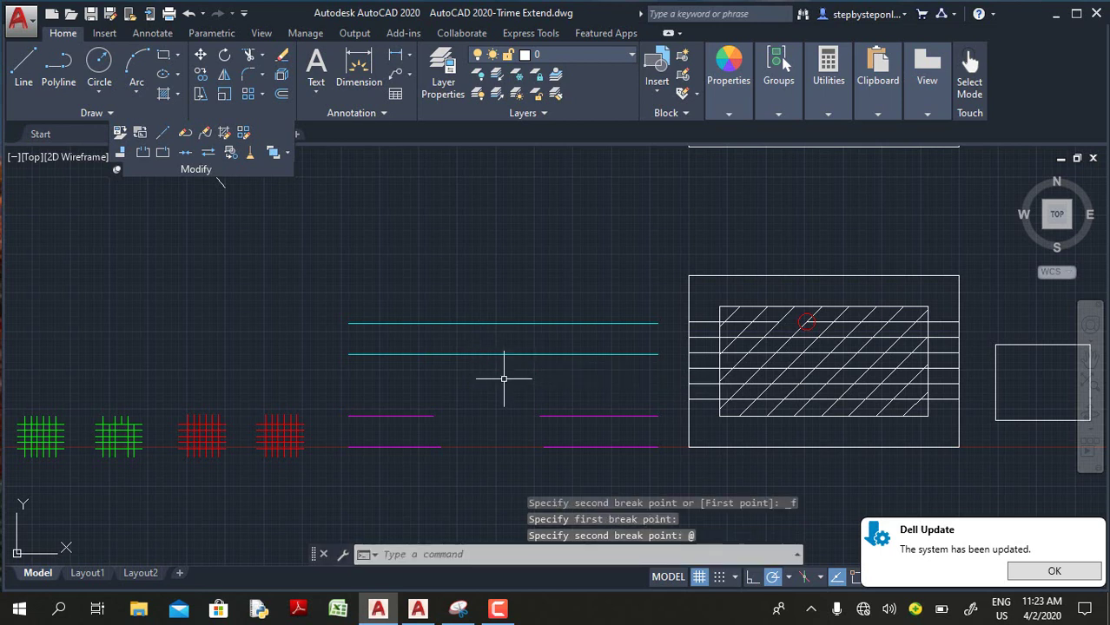
pyautogui.click(545, 360)
pyautogui.click(534, 344)
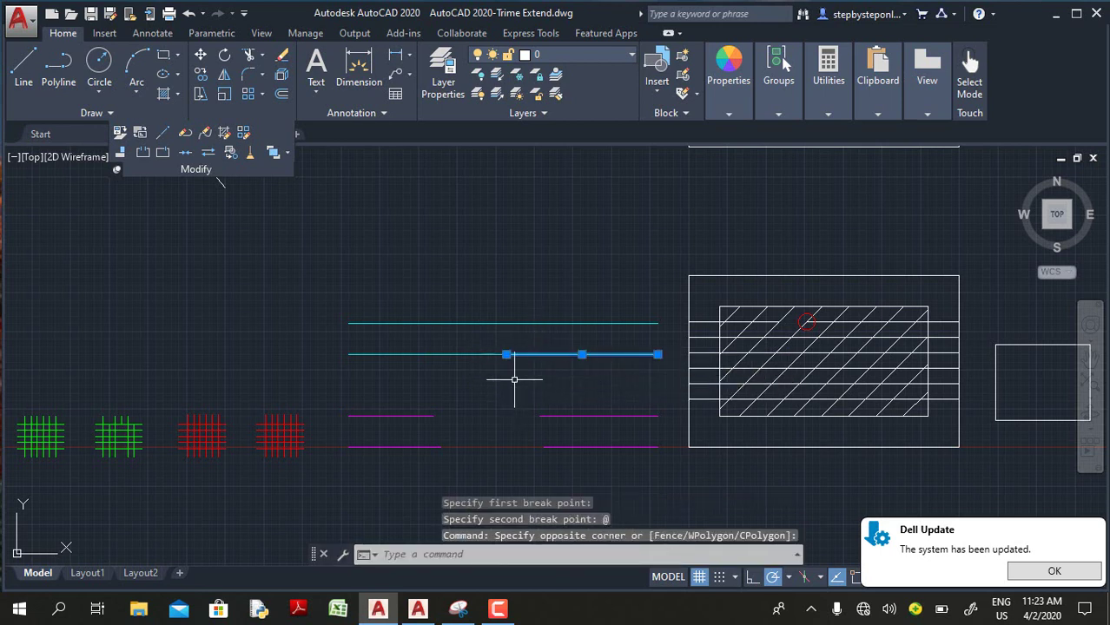
pyautogui.moveTo(506, 354)
pyautogui.press('Escape')
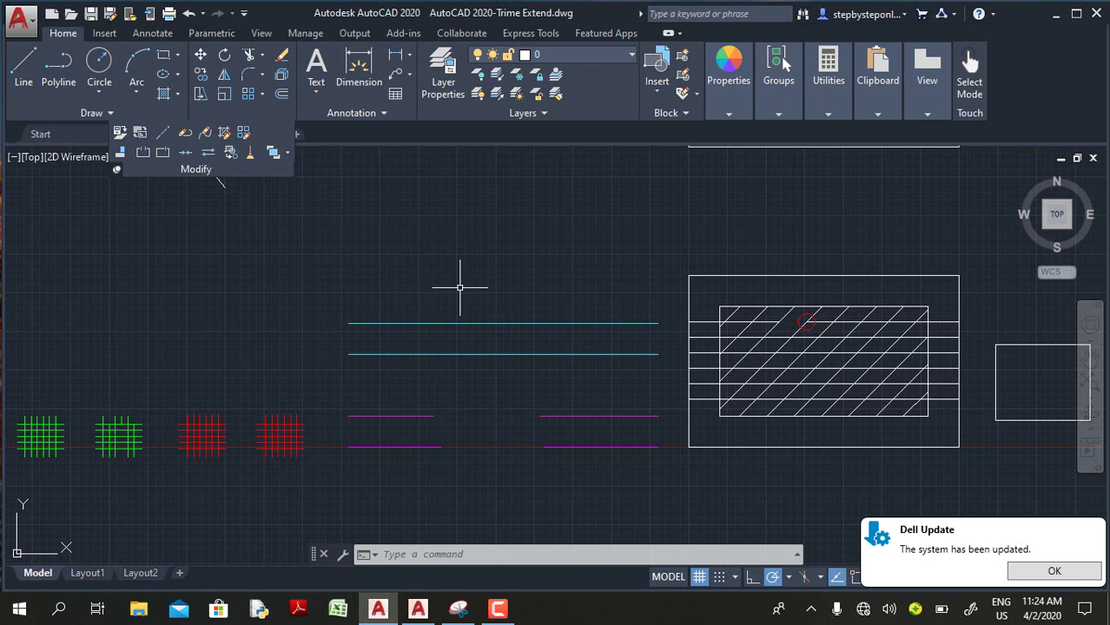
# Split the left-hand piece of the lower cyan line at another point with Break at Point
pyautogui.click(162, 156)
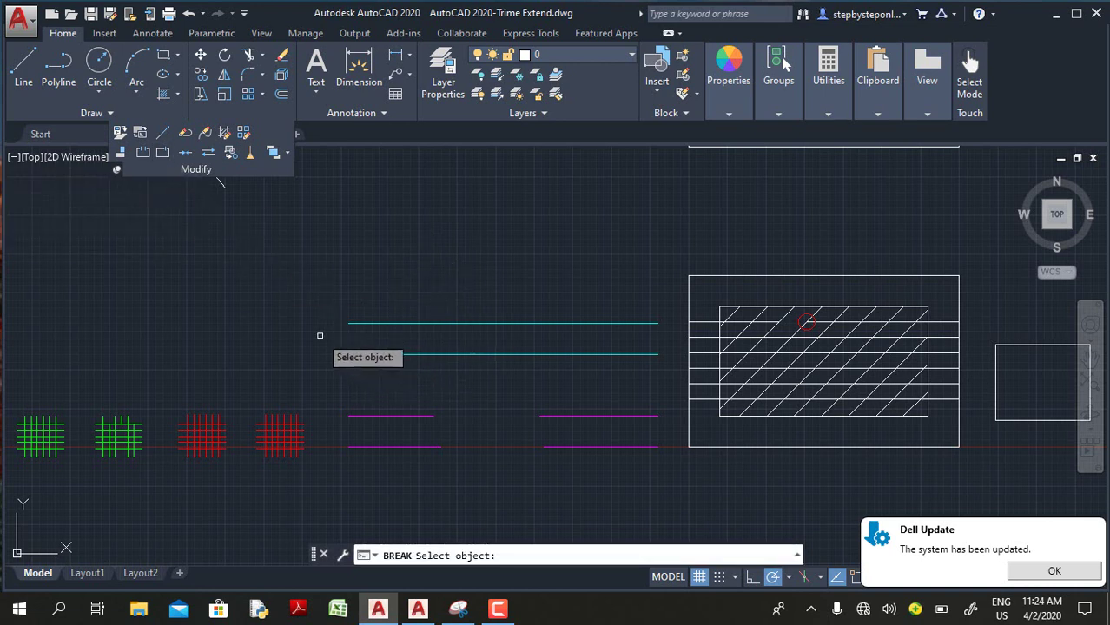
pyautogui.click(393, 353)
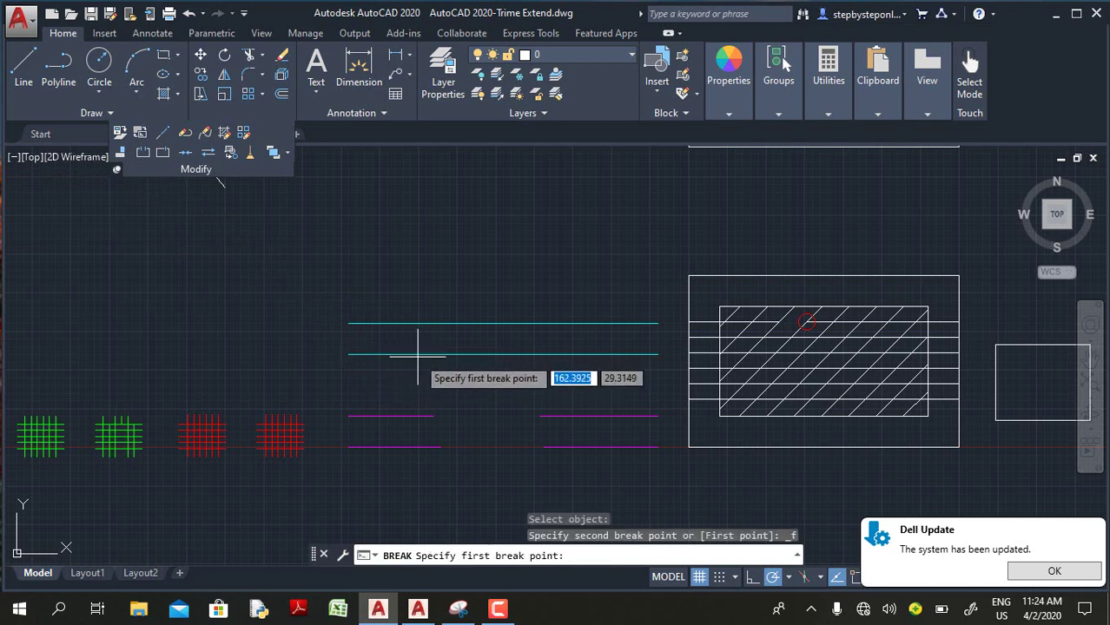
pyautogui.click(418, 354)
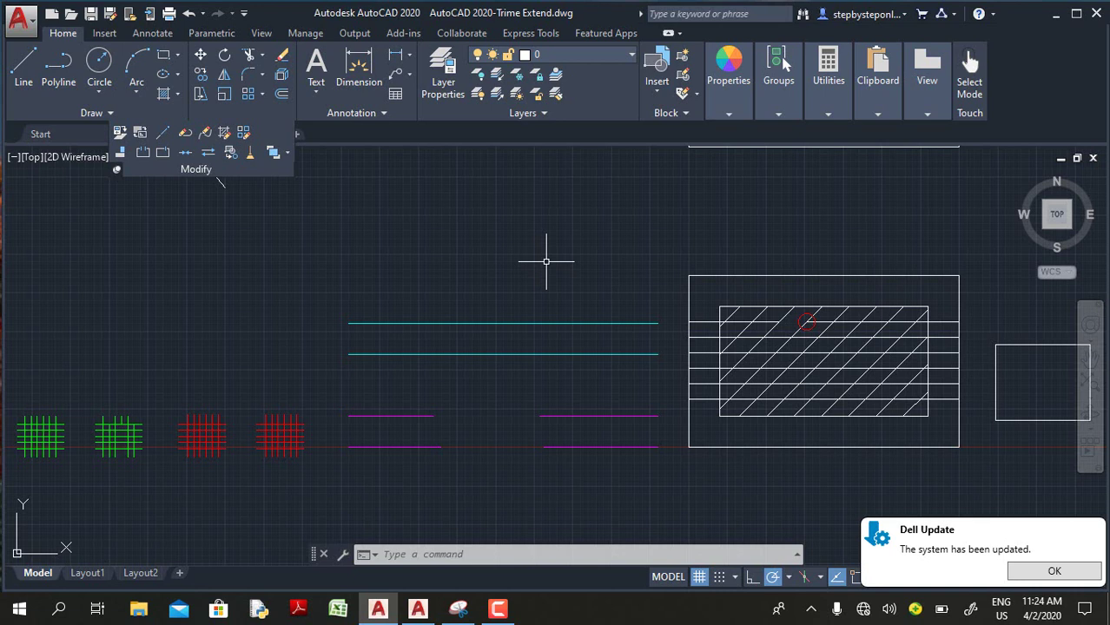
# Break the upper cyan line between two points to cut a gap in its middle
pyautogui.write('br')
pyautogui.press('Return')
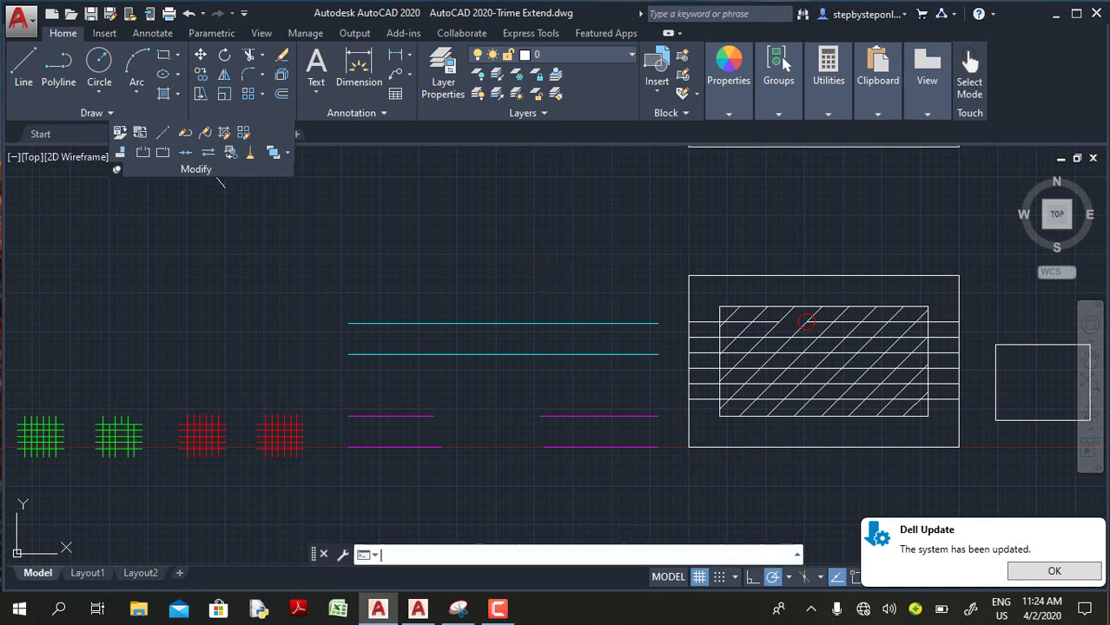
pyautogui.click(460, 325)
pyautogui.click(531, 287)
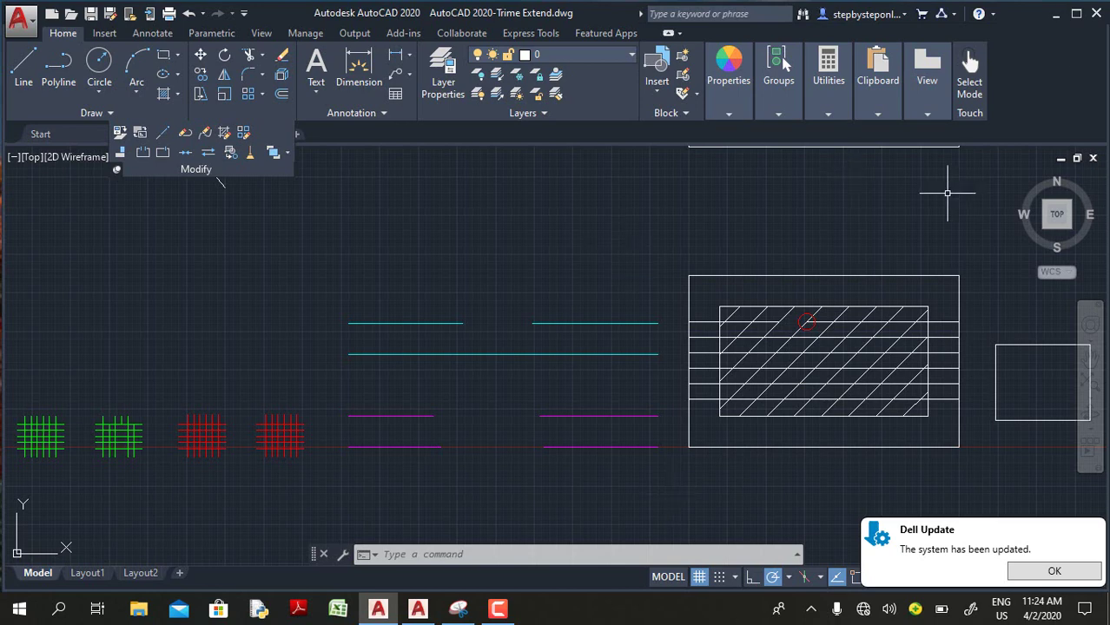
# Switch to AutoCAD 2021 and keep its additional Modify tools pinned open, with the cyan and magenta lines in view
pyautogui.click(417, 608)
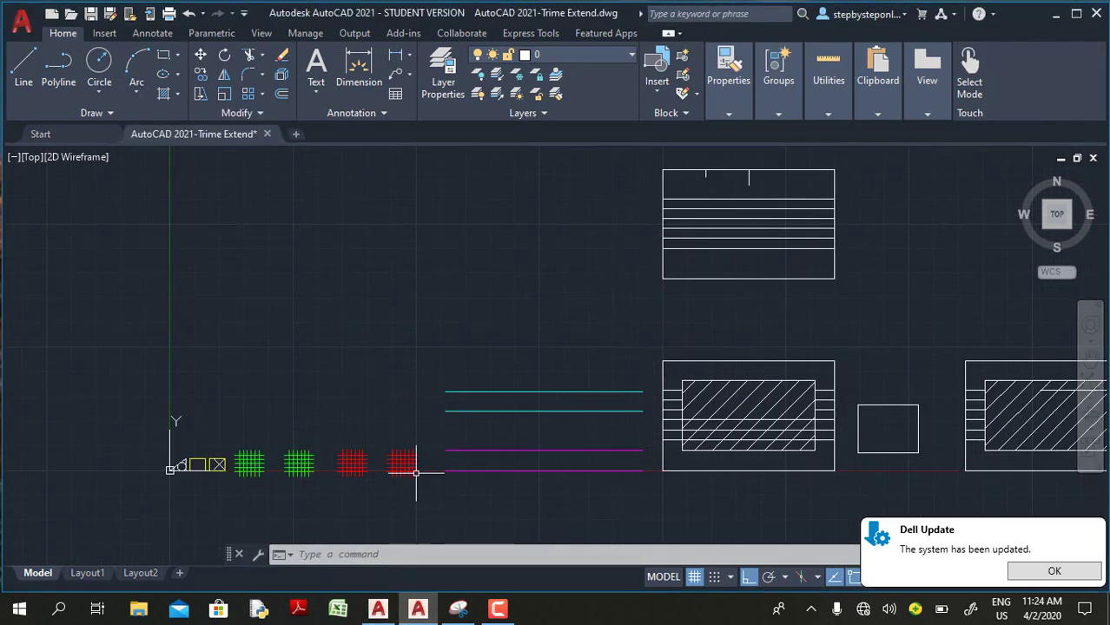
pyautogui.scroll(-2, 482, 310)
pyautogui.scroll(4, 516, 352)
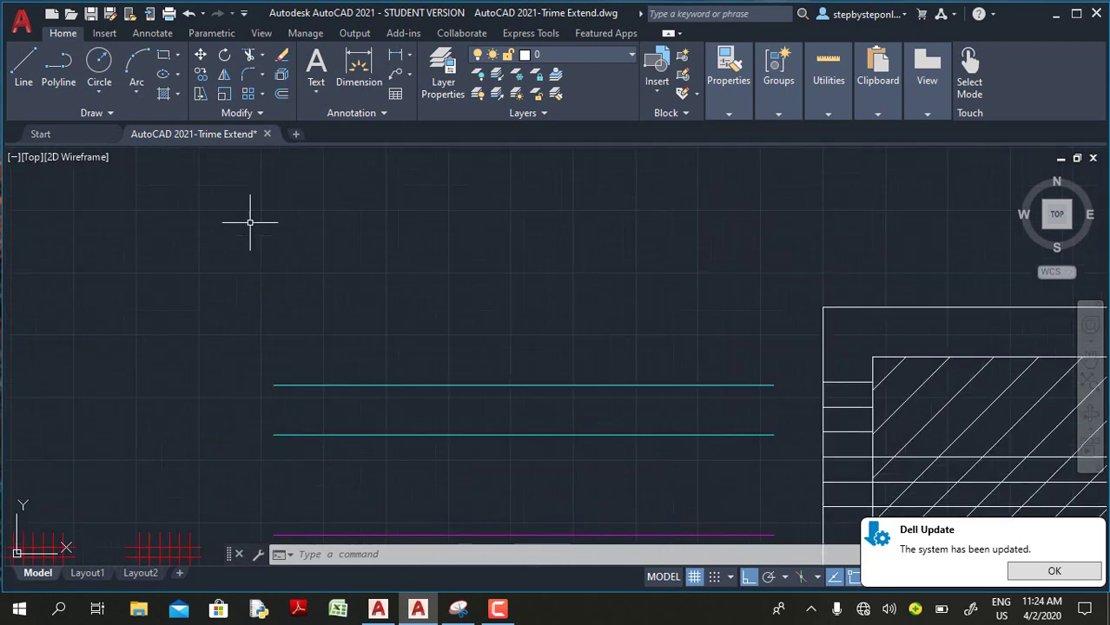
pyautogui.click(261, 111)
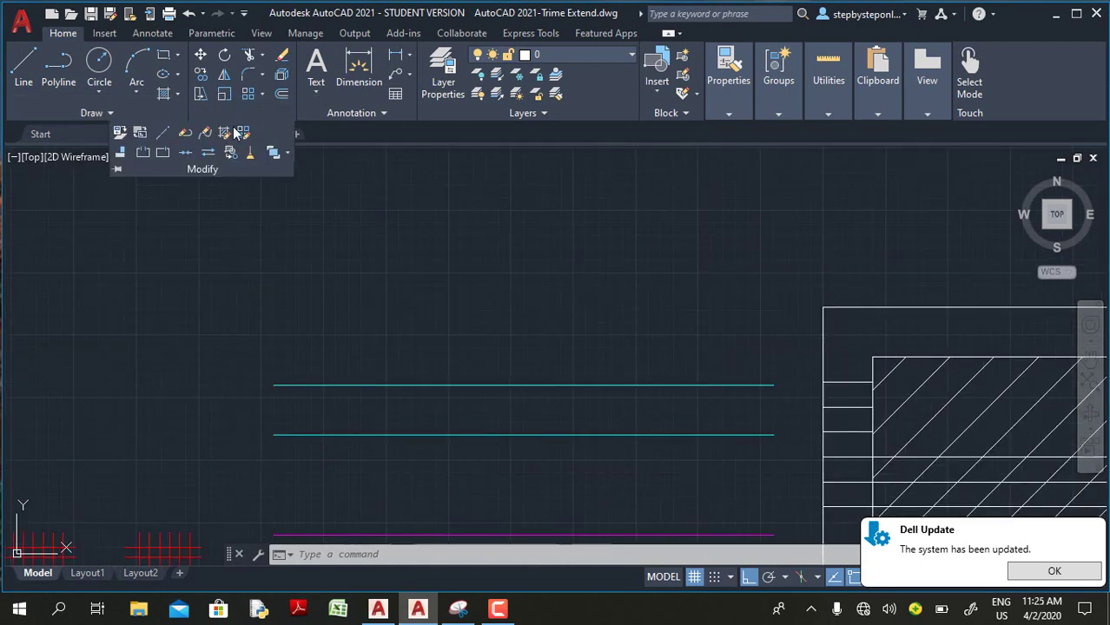
pyautogui.click(116, 169)
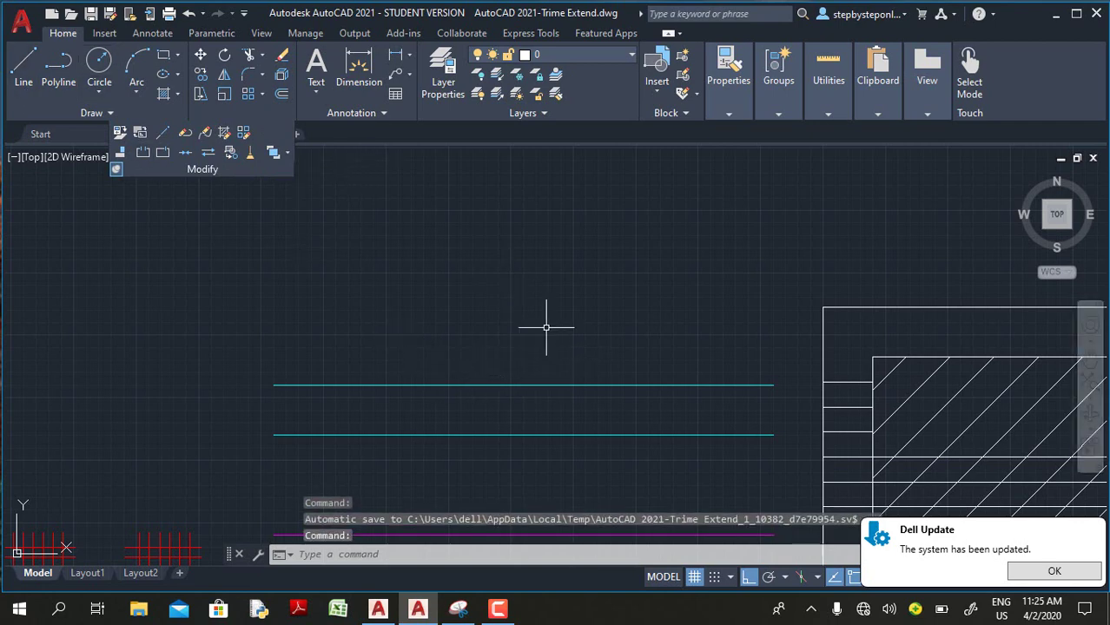
pyautogui.scroll(-2, 546, 327)
pyautogui.scroll(-2, 387, 323)
pyautogui.scroll(2, 485, 417)
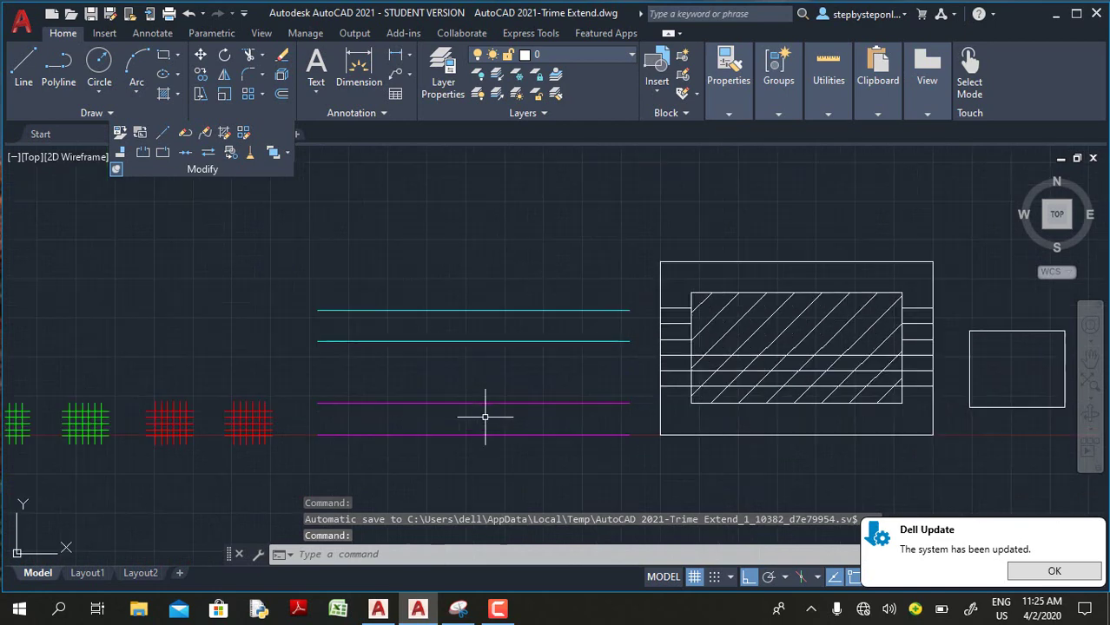
pyautogui.scroll(2, 484, 417)
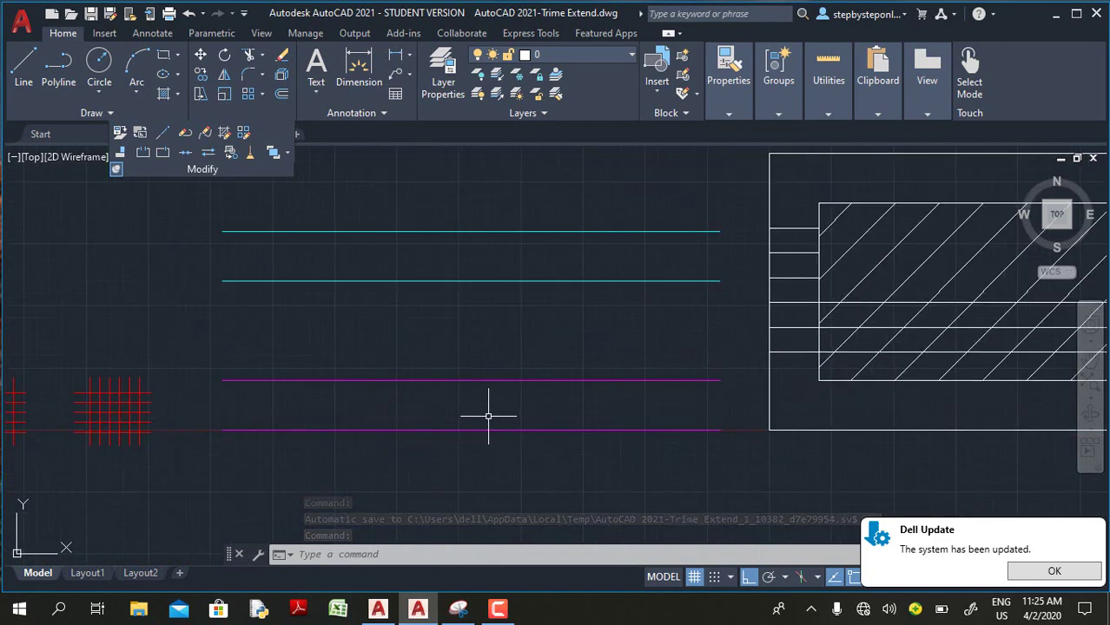
# Break the lower magenta line between two points to cut a gap in its middle, with object snap turned off
pyautogui.click(143, 153)
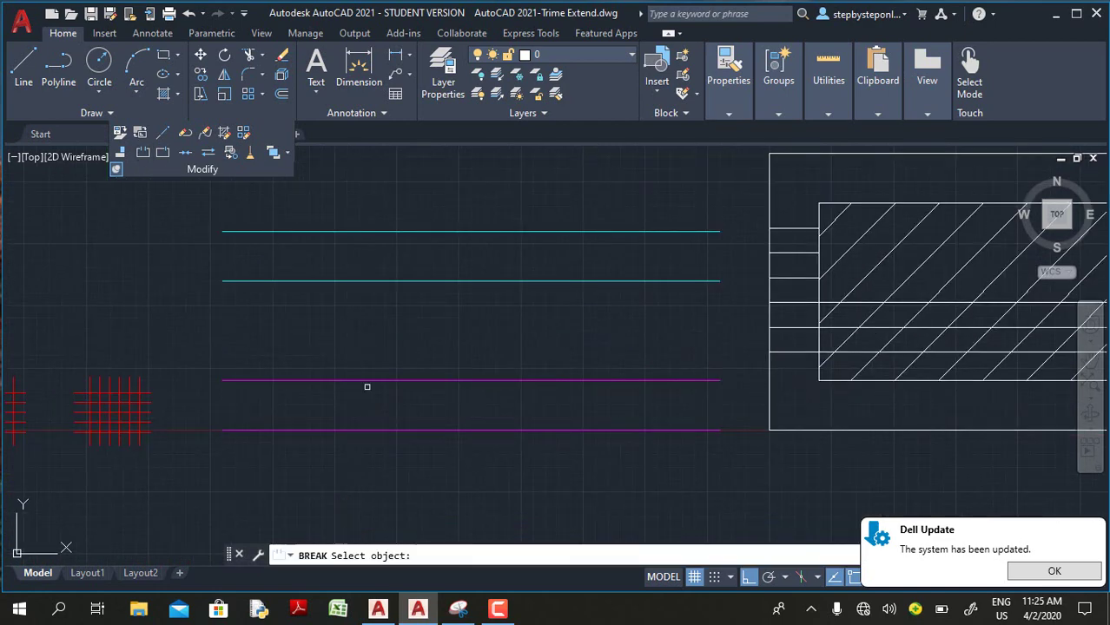
pyautogui.click(350, 430)
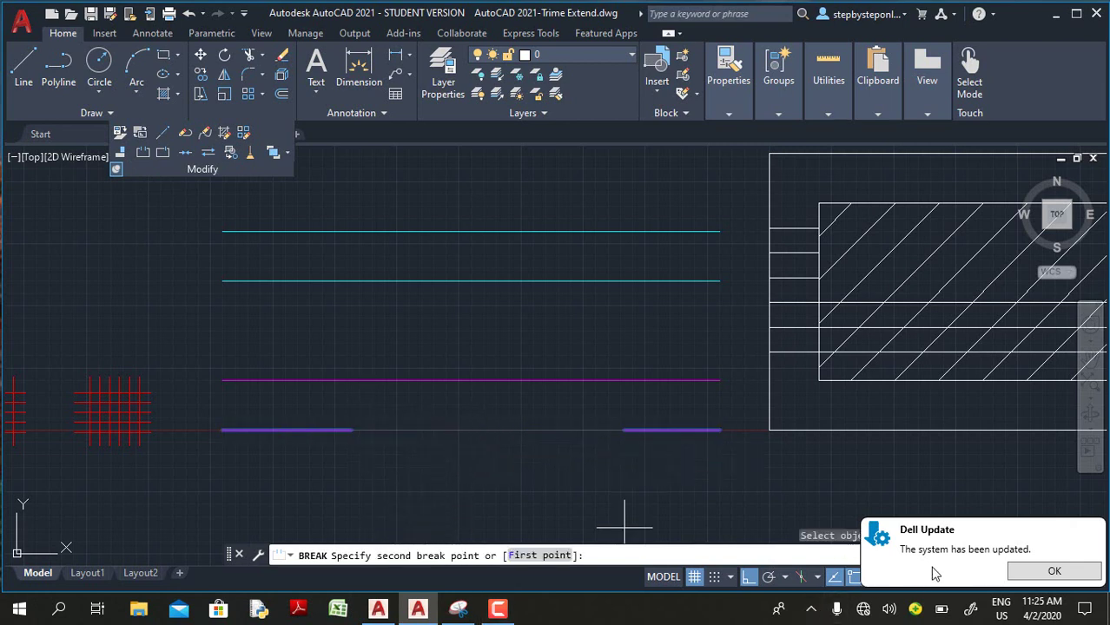
pyautogui.click(1050, 571)
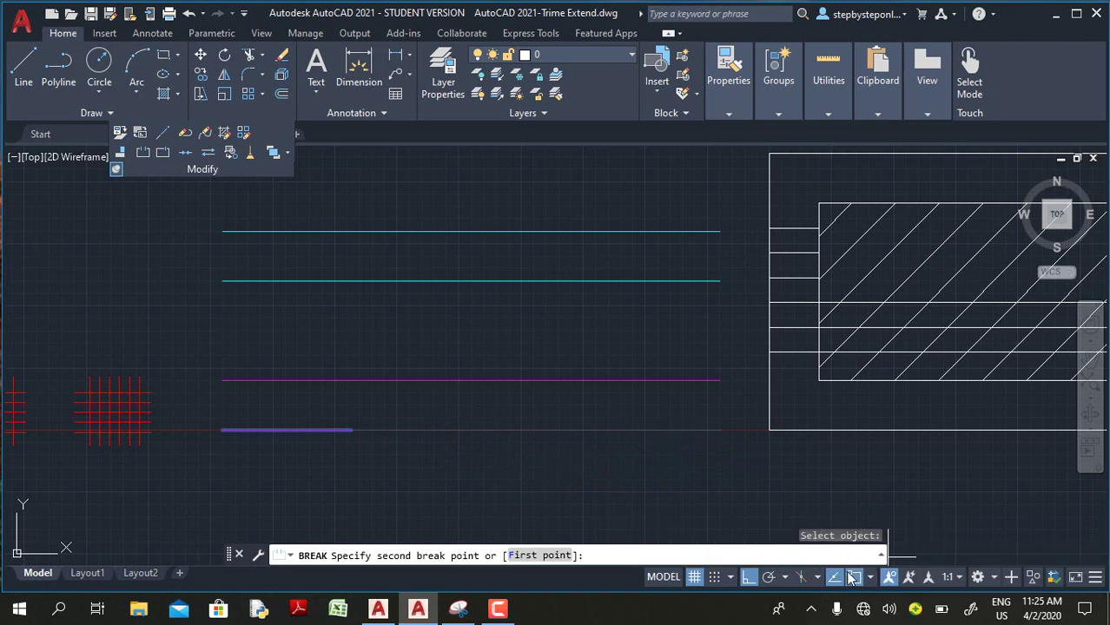
pyautogui.click(854, 578)
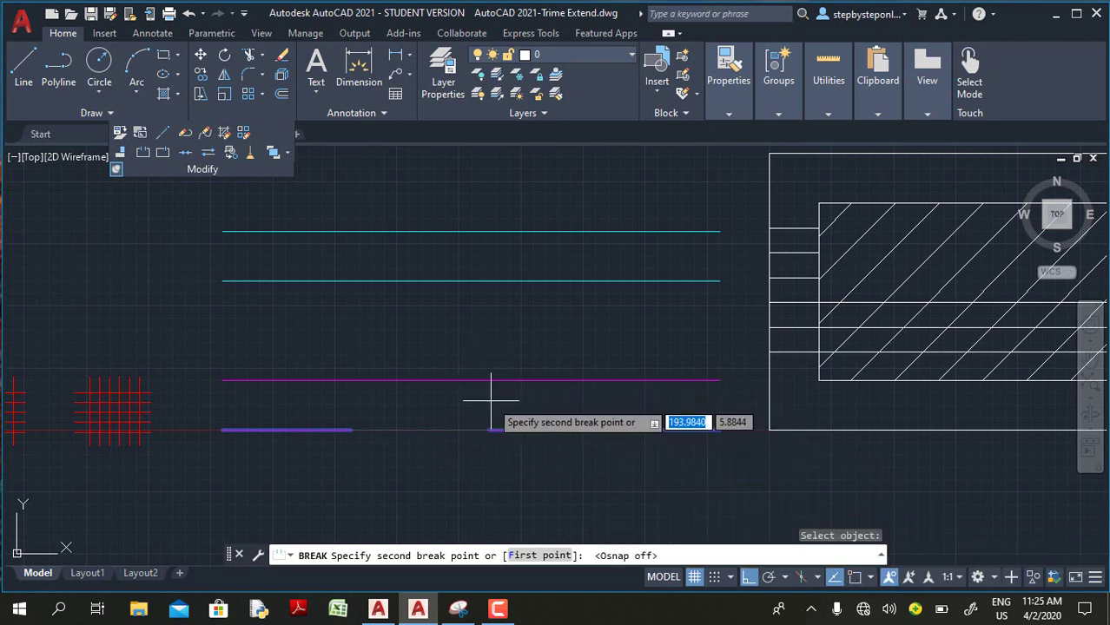
pyautogui.click(508, 429)
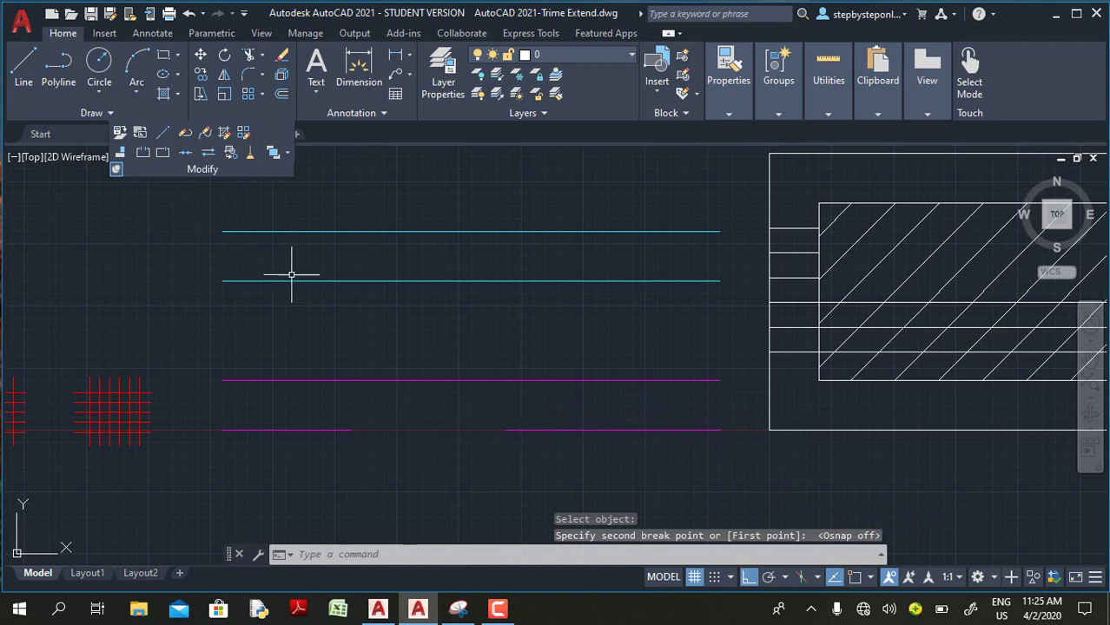
# Break the upper magenta line between two points to cut a gap near its middle
pyautogui.press('Return')
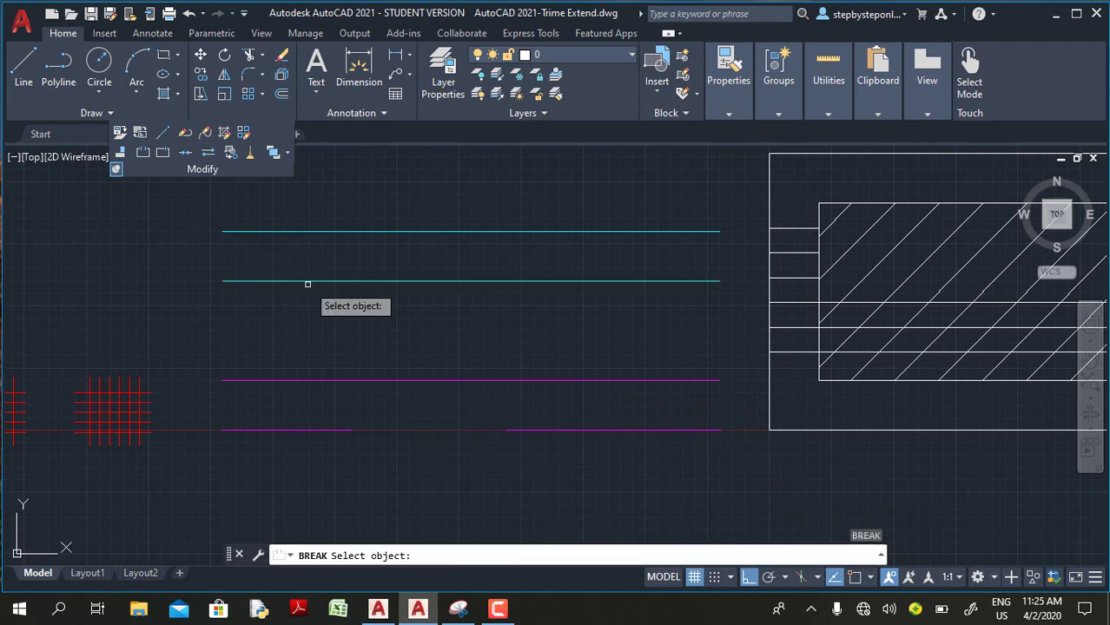
pyautogui.click(383, 381)
pyautogui.click(515, 380)
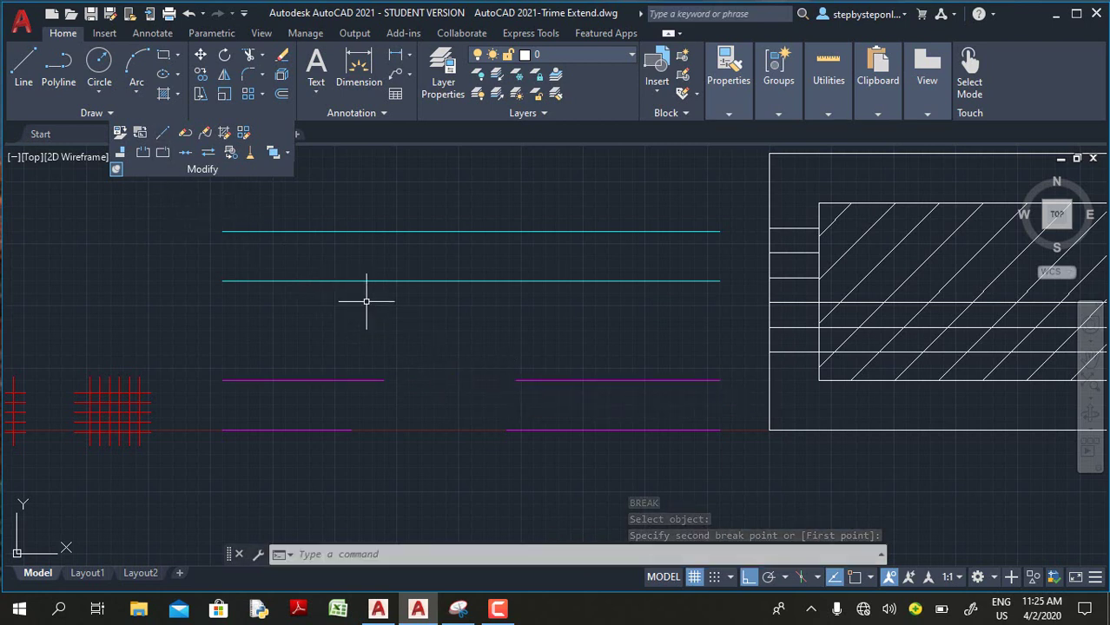
# Split the lower cyan line at its middle with Break at Point and check the resulting pieces by selecting them
pyautogui.click(115, 169)
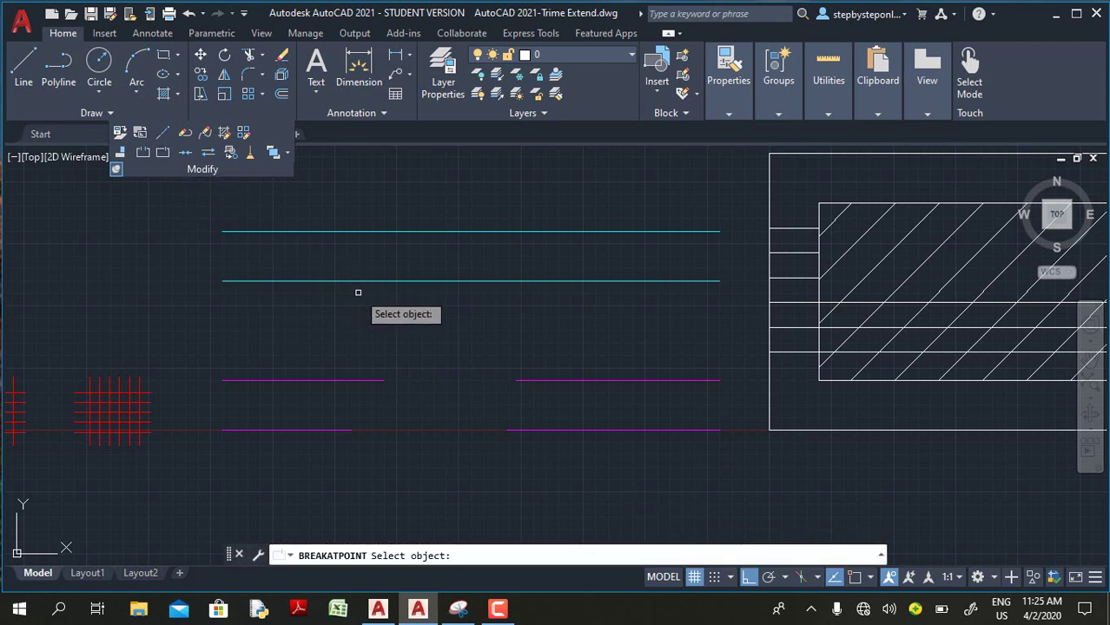
pyautogui.click(367, 281)
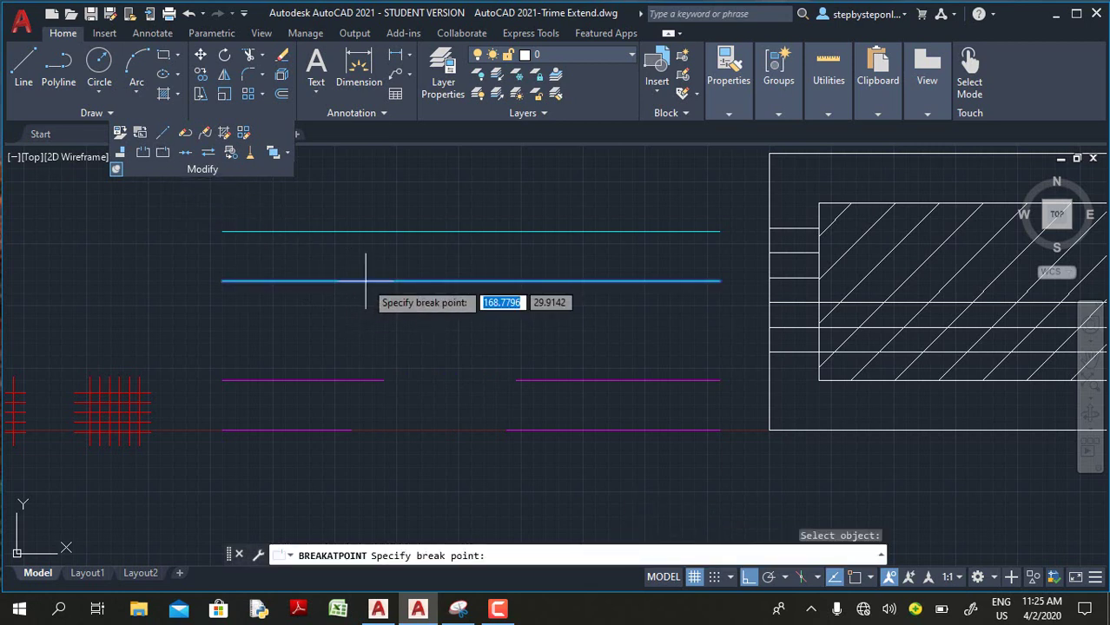
pyautogui.click(473, 280)
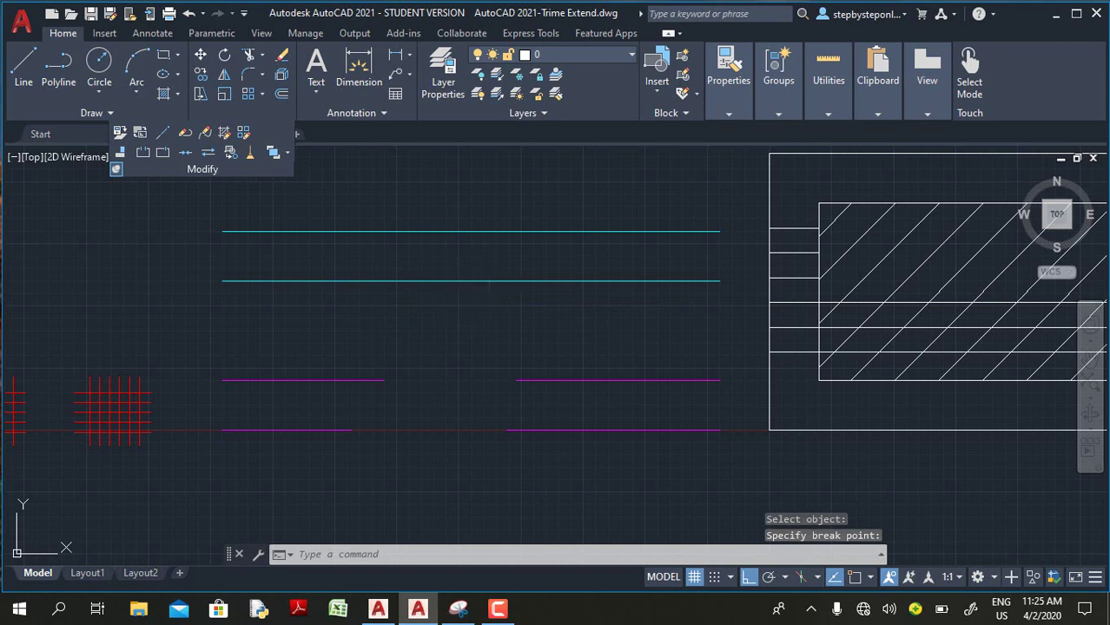
pyautogui.click(487, 283)
pyautogui.click(460, 276)
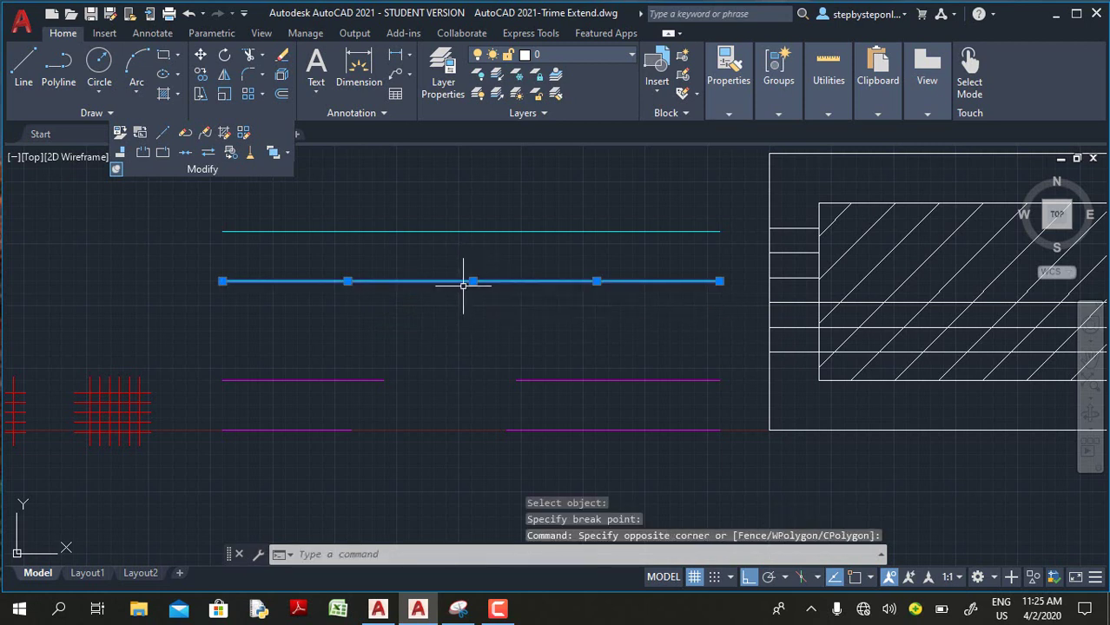
pyautogui.press('Escape')
pyautogui.click(526, 300)
pyautogui.click(521, 265)
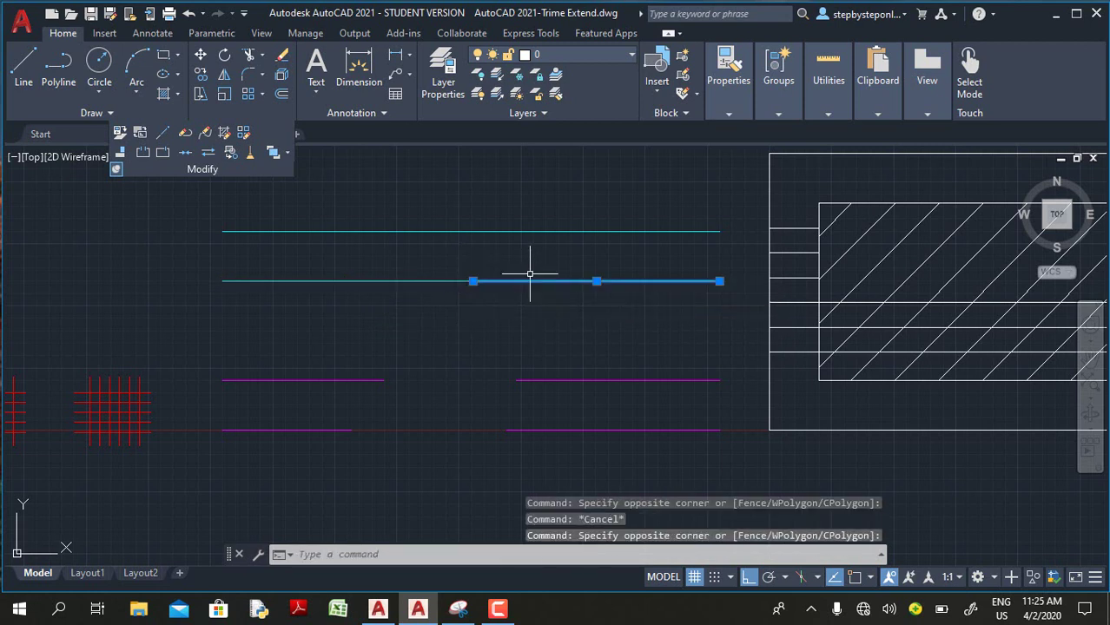
pyautogui.press('Escape')
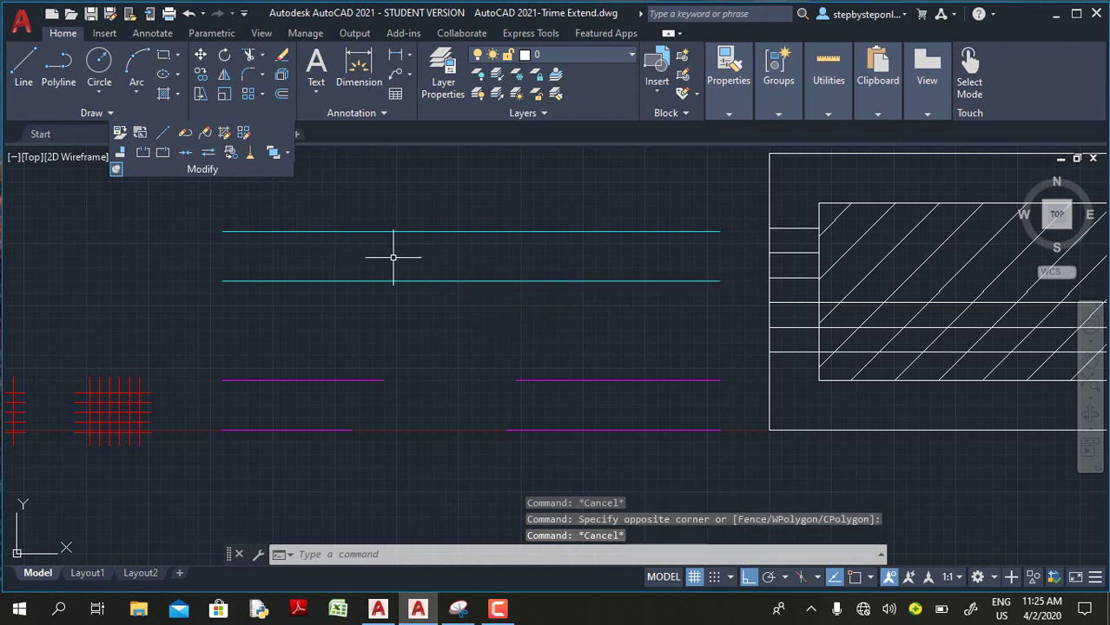
# Split the upper cyan line near its middle with Break at Point and check the right-hand piece by selecting it
pyautogui.press('Return')
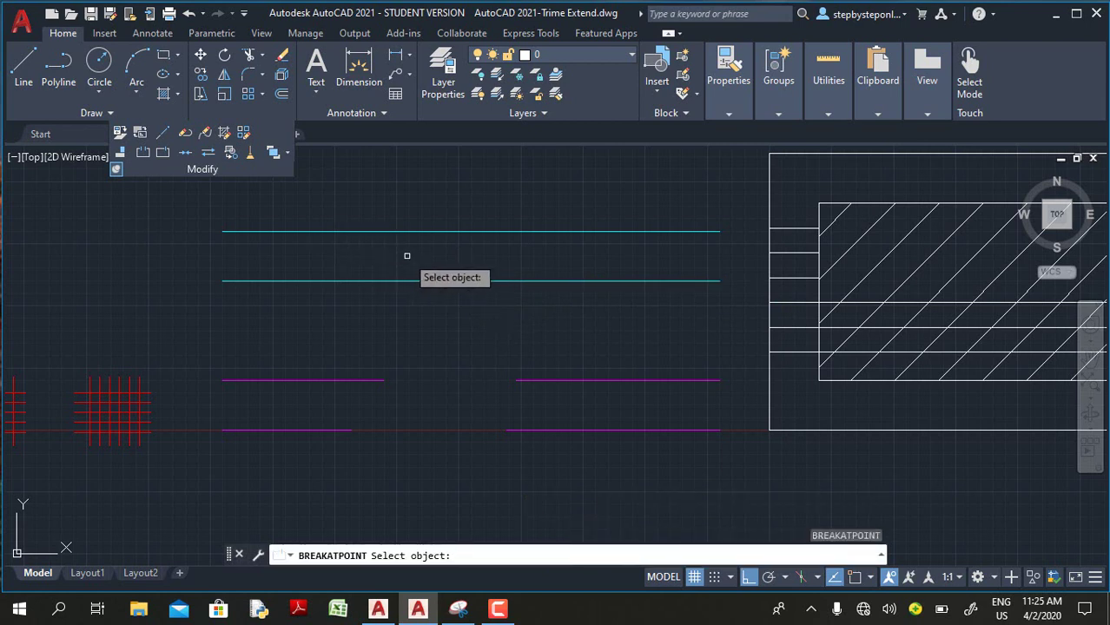
pyautogui.click(382, 231)
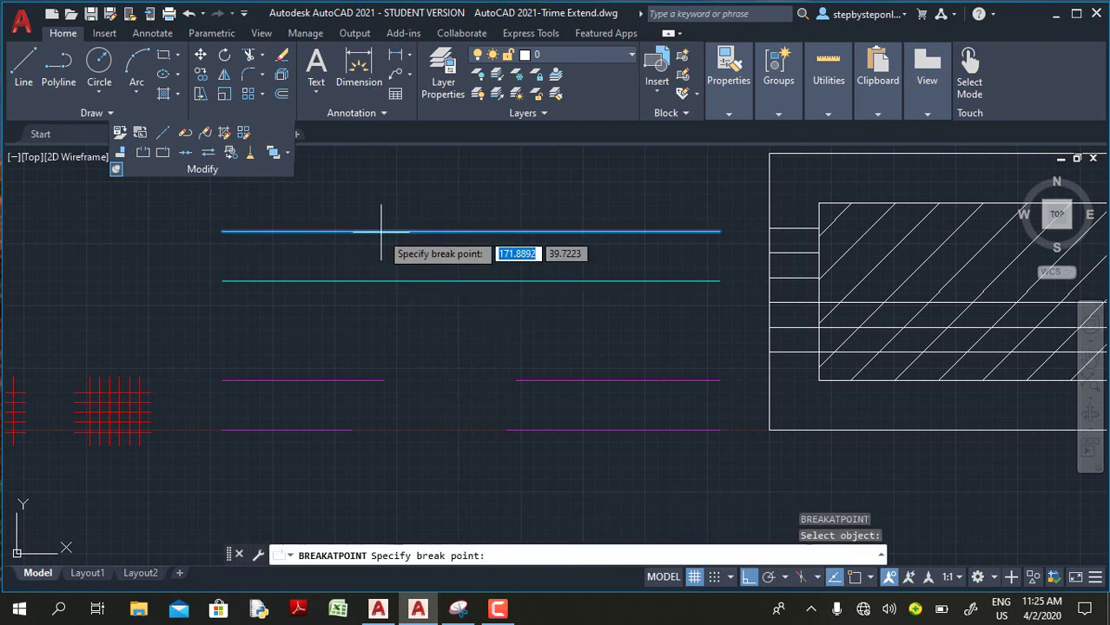
pyautogui.click(478, 230)
pyautogui.click(527, 237)
pyautogui.click(523, 218)
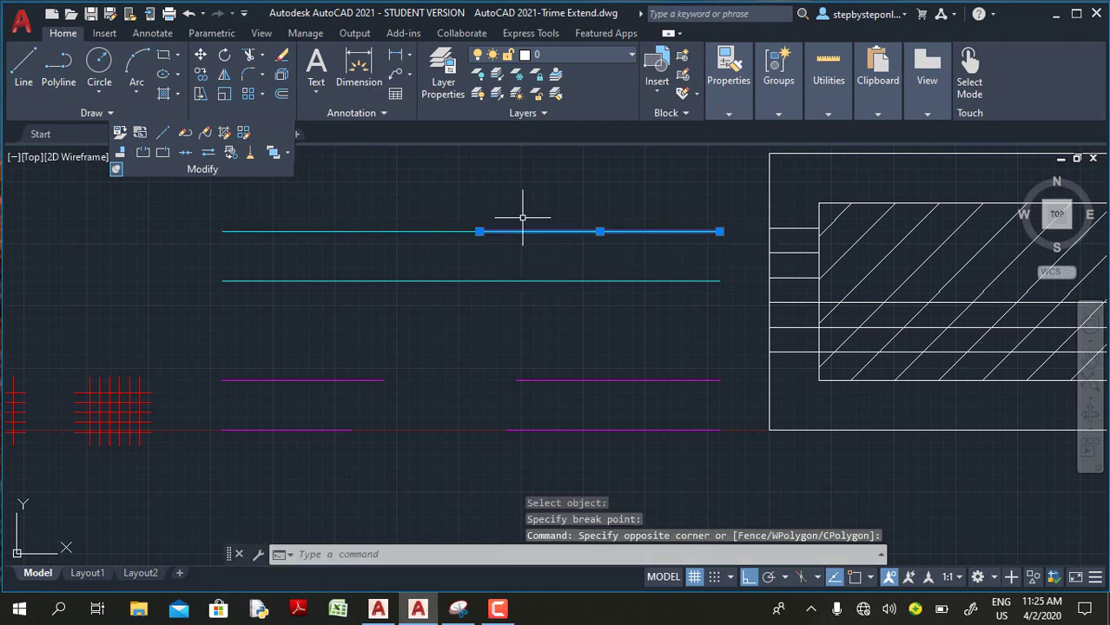
pyautogui.press('Escape')
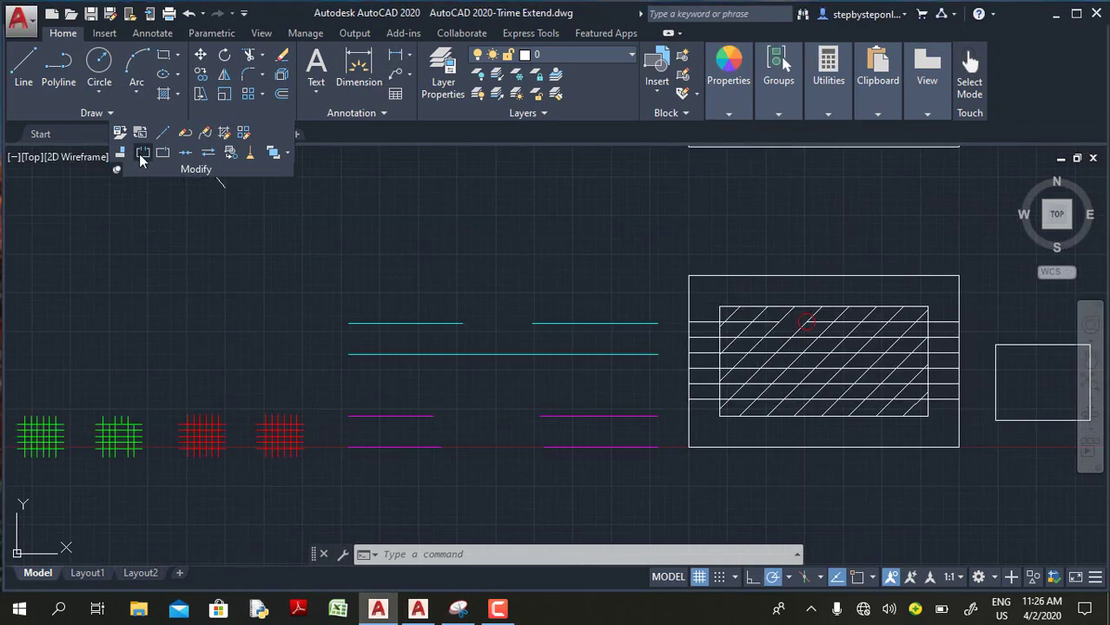
# In the AutoCAD 2020 drawing, split the right-hand part of the lower cyan line with Break at Point
pyautogui.click(122, 153)
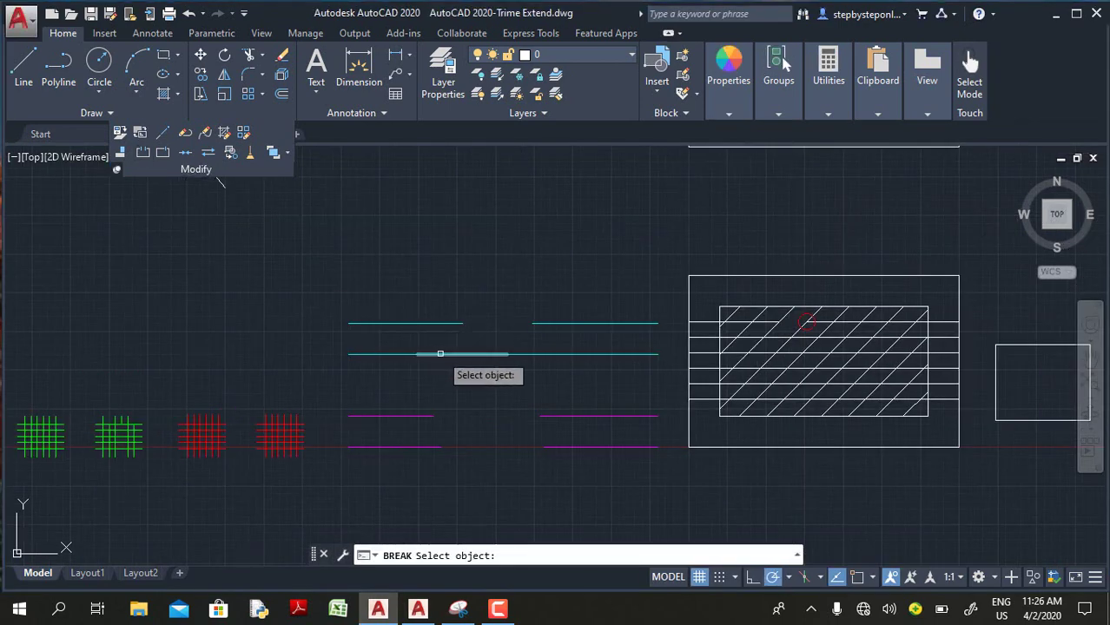
pyautogui.click(164, 153)
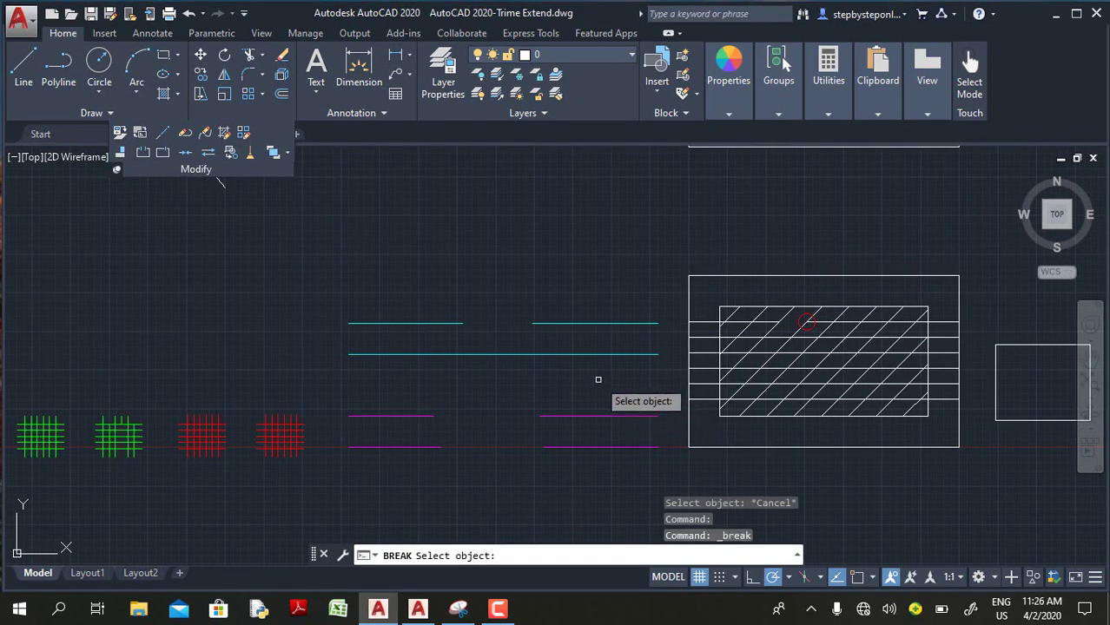
pyautogui.click(570, 354)
pyautogui.click(603, 371)
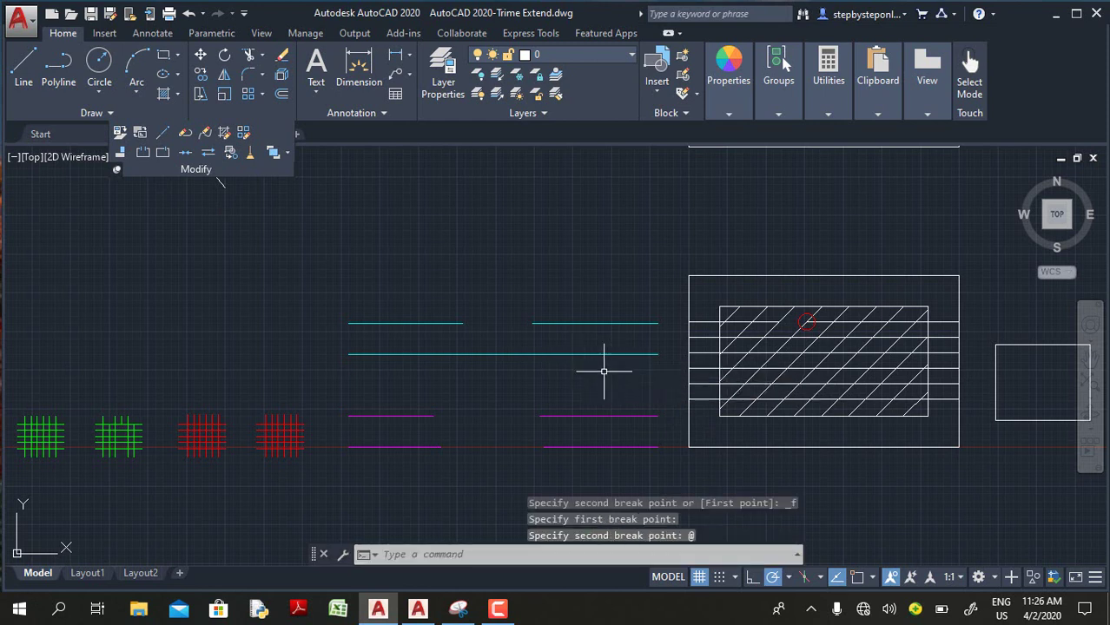
# Break the lower cyan line between two points to cut a short gap right of its middle
pyautogui.press('Return')
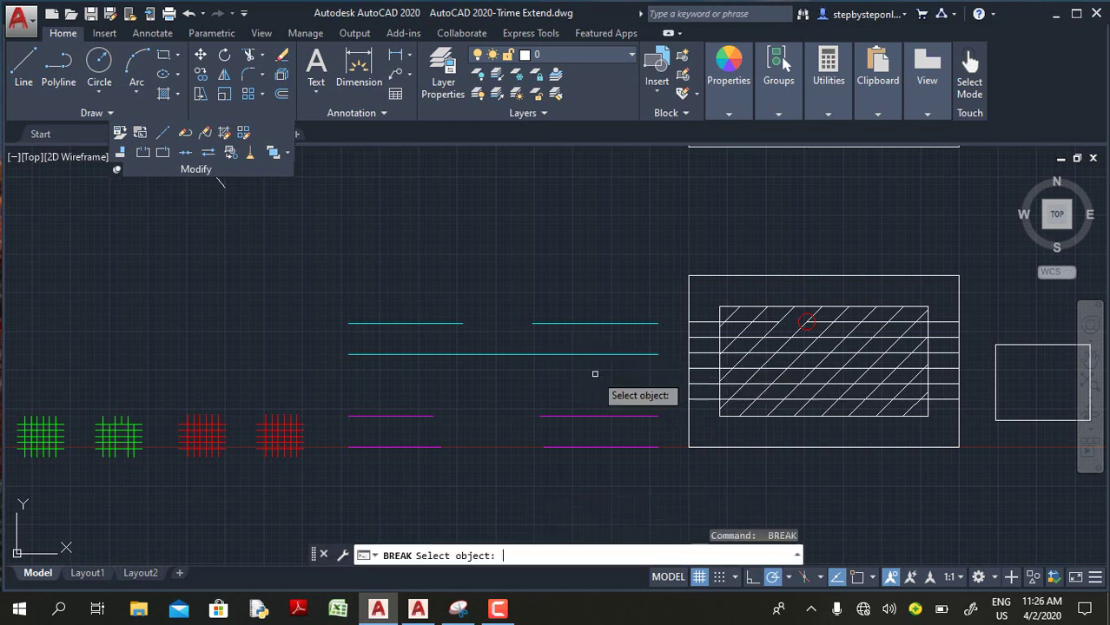
pyautogui.click(552, 353)
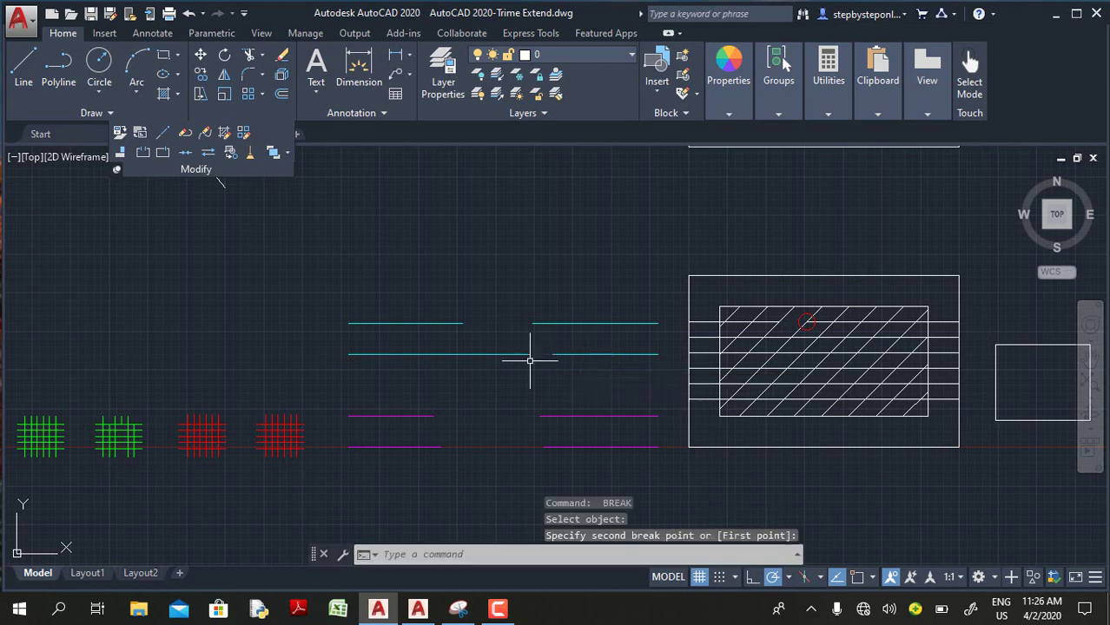
pyautogui.click(529, 356)
# Switch to AutoCAD 2021 and bring the small shapes, grids and colored lines into view
pyautogui.moveTo(374, 614)
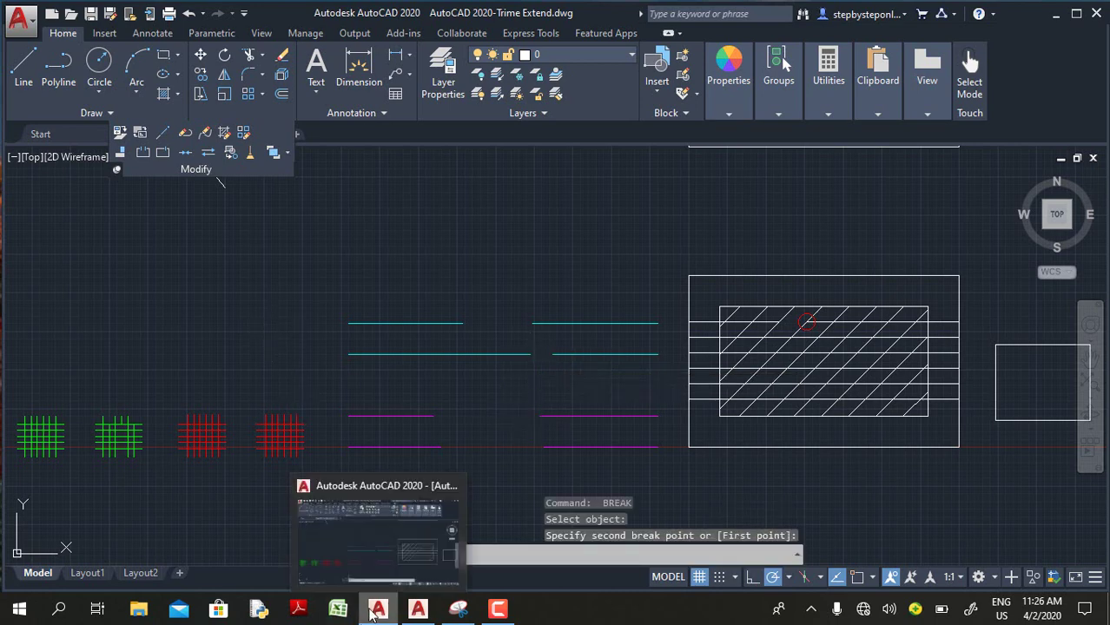
pyautogui.click(417, 609)
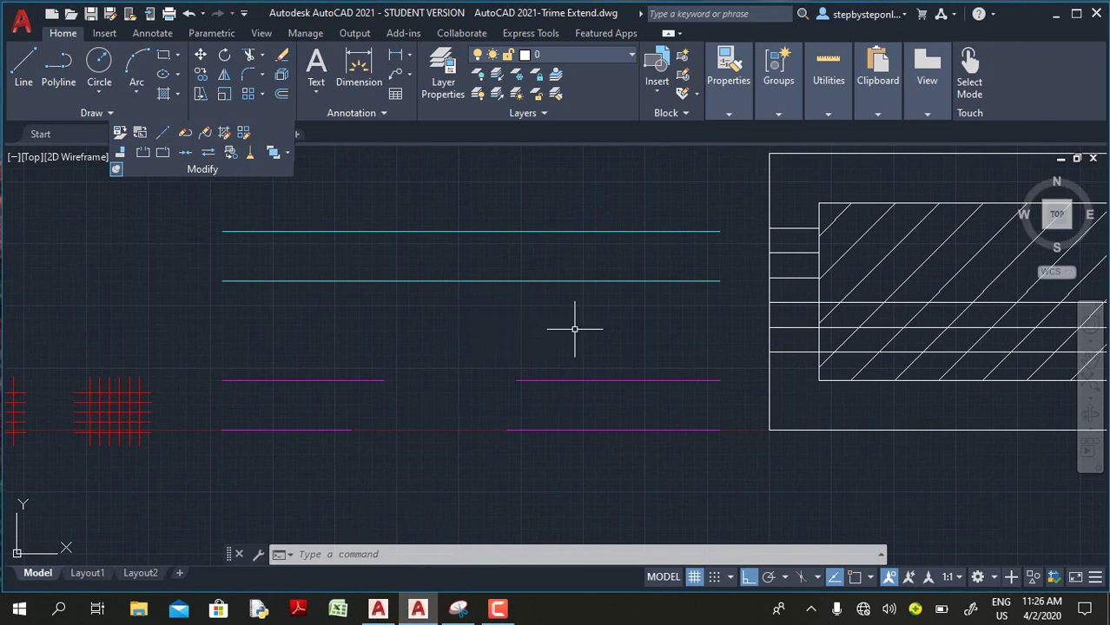
pyautogui.scroll(-4, 590, 336)
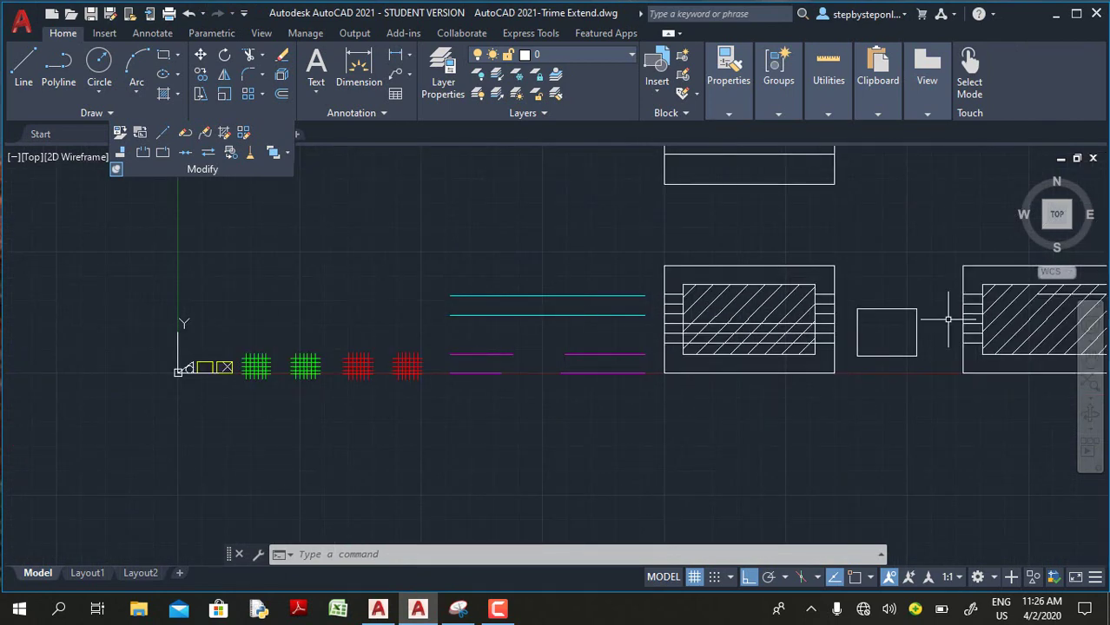
pyautogui.scroll(2, 161, 419)
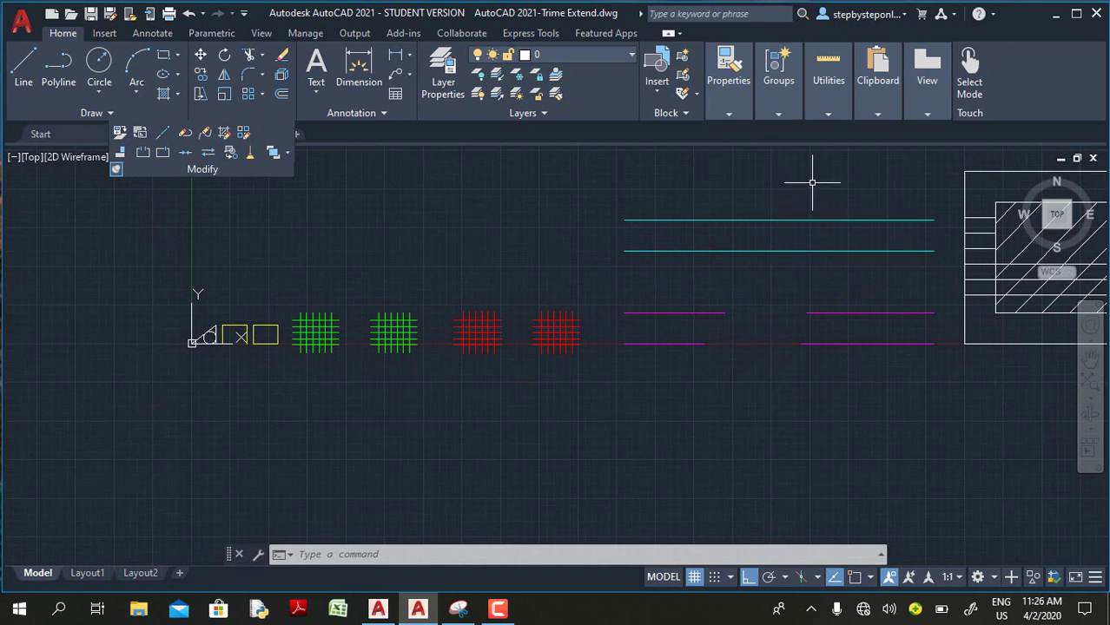
# Use Quick Measure to examine the dimensions, spacing and right angles of the triangle, circle and yellow rectangles
pyautogui.click(827, 115)
pyautogui.click(828, 114)
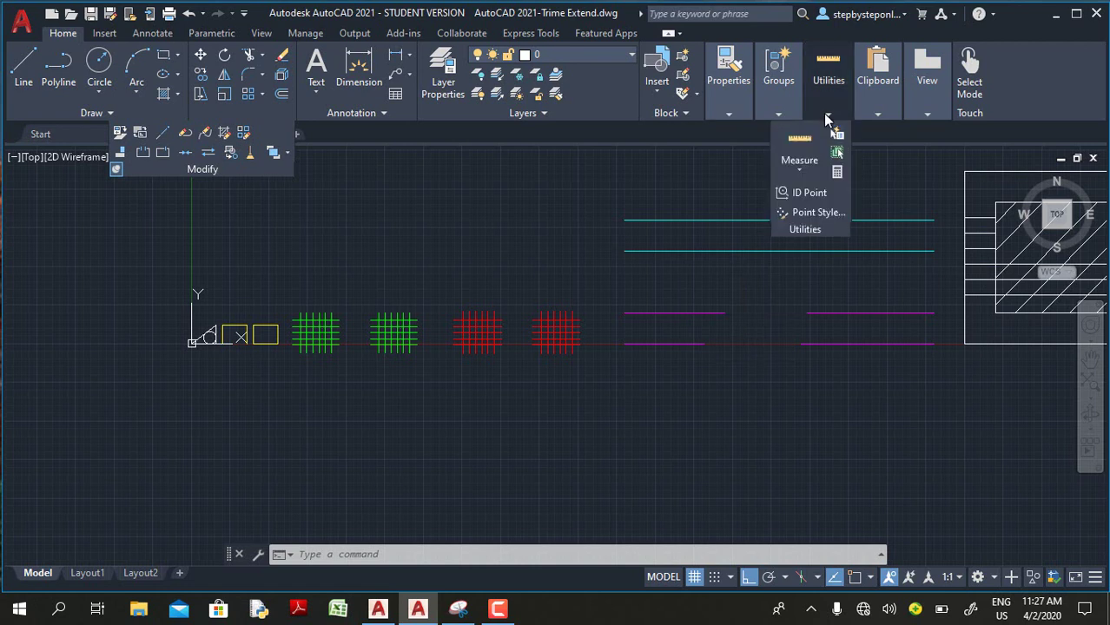
pyautogui.click(797, 172)
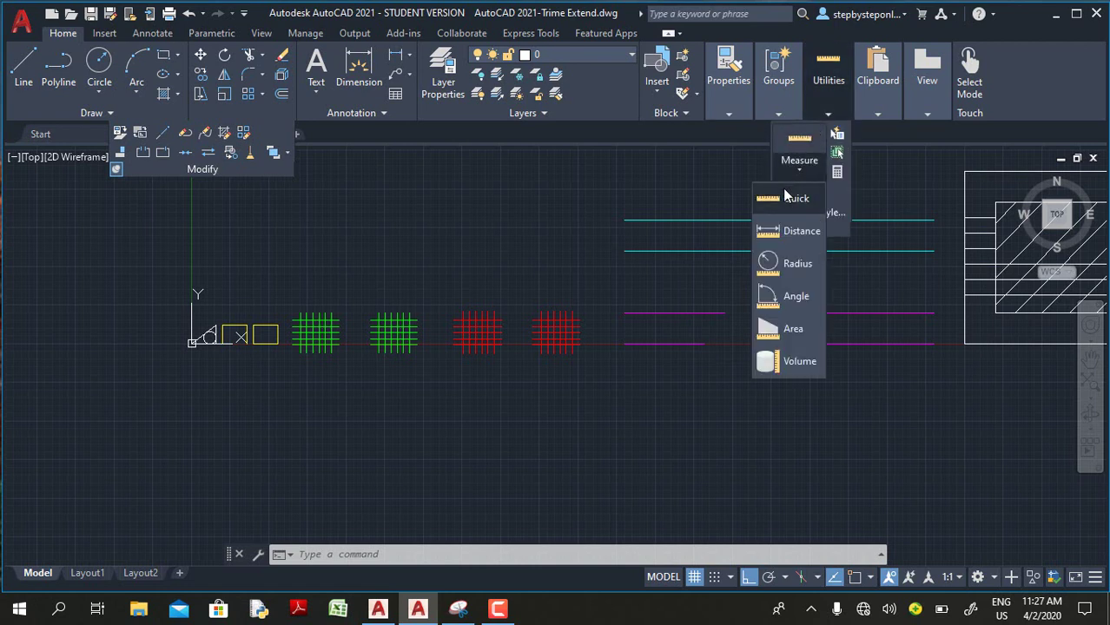
pyautogui.click(786, 200)
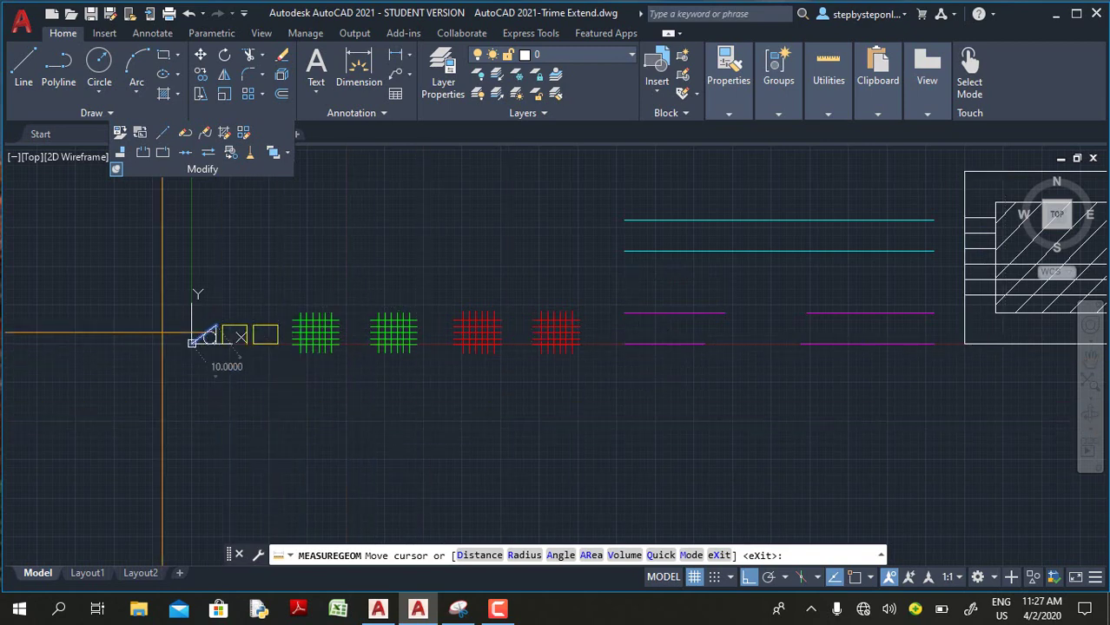
pyautogui.scroll(4, 193, 329)
pyautogui.scroll(5, 399, 339)
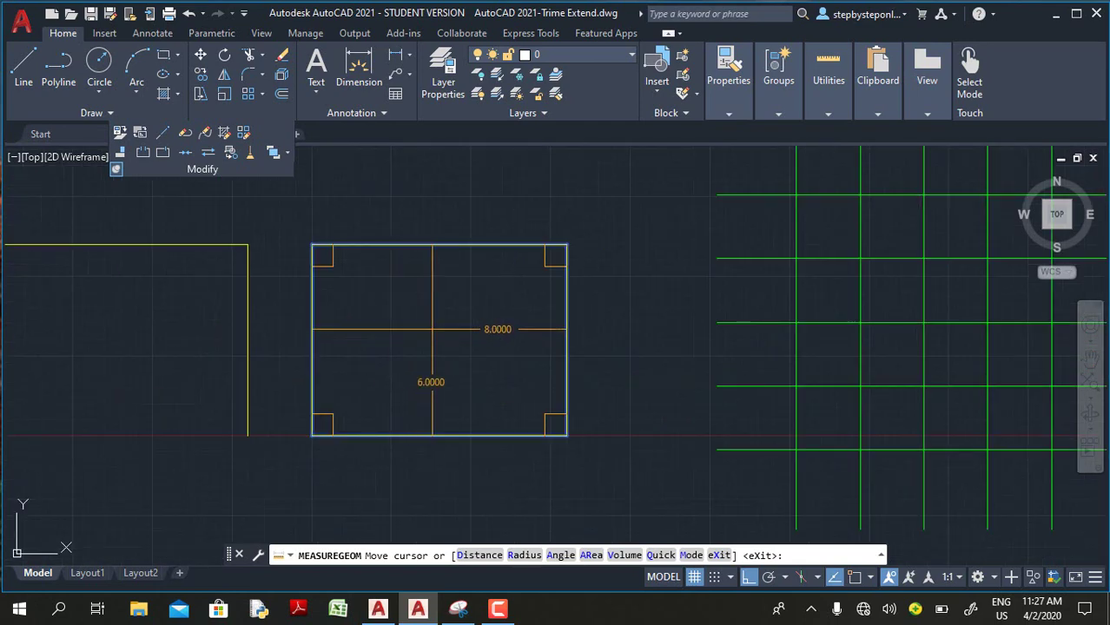
pyautogui.scroll(-5, 461, 322)
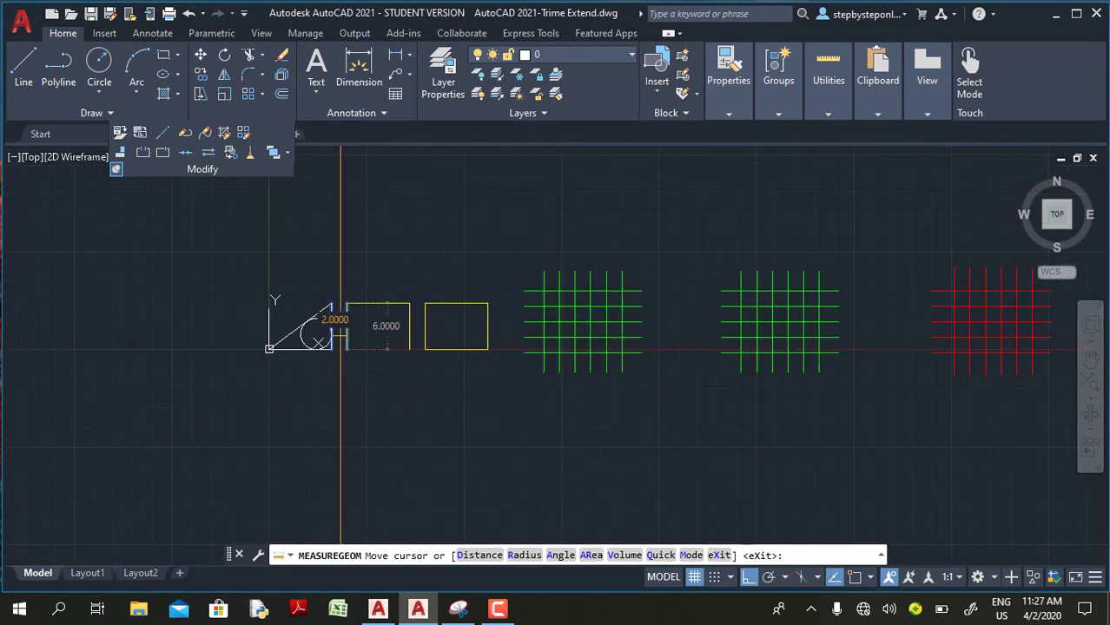
pyautogui.scroll(4, 338, 323)
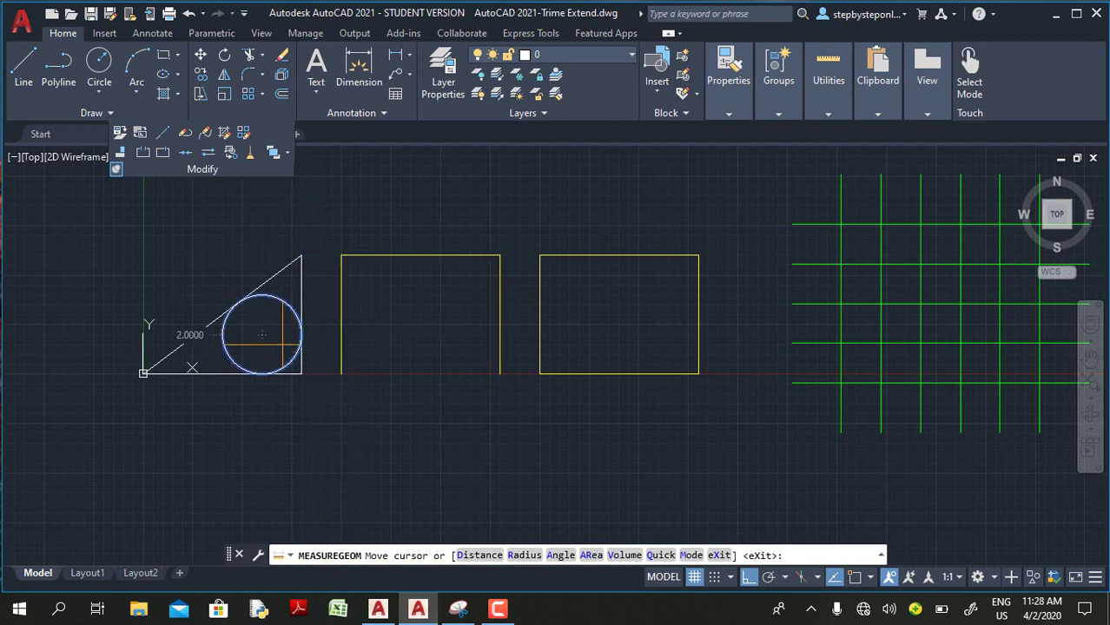
# Measure the area and perimeter of the circle inside the triangle with Quick Measure
pyautogui.click(271, 346)
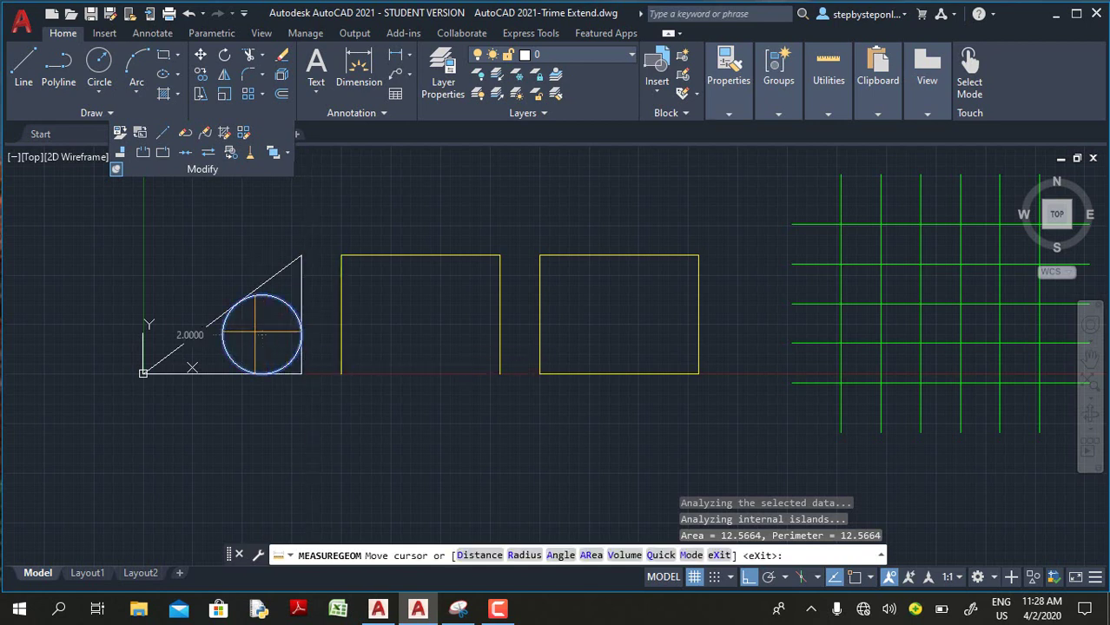
pyautogui.click(260, 335)
pyautogui.click(260, 334)
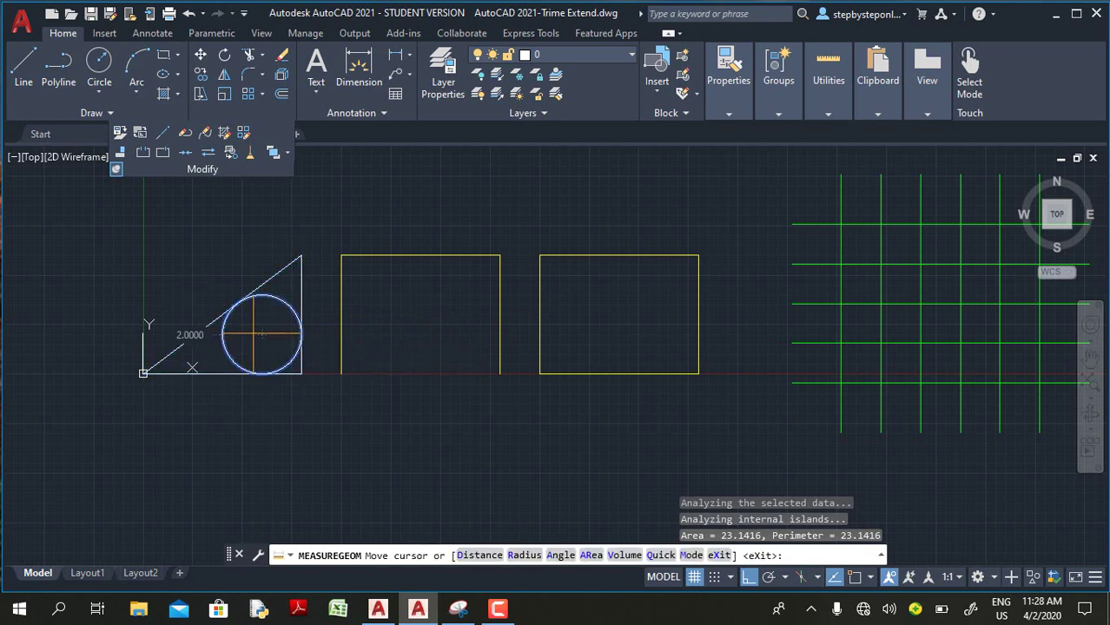
pyautogui.click(251, 339)
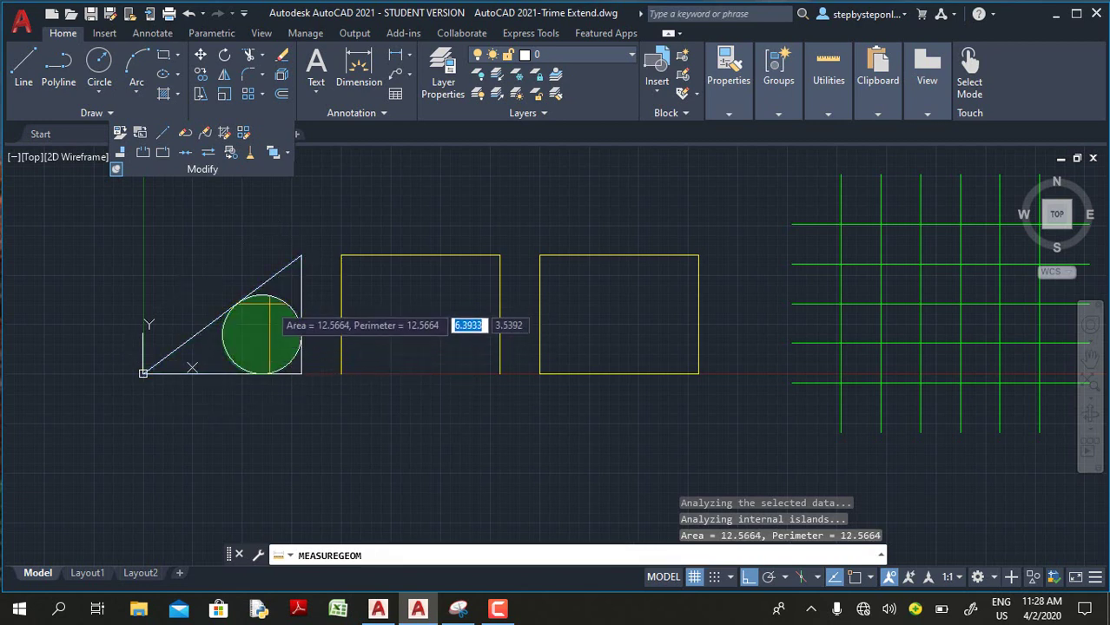
# Measure the combined area and perimeter of the triangle and the closed yellow rectangle with Quick Measure, and the circle's separately
pyautogui.click(203, 345)
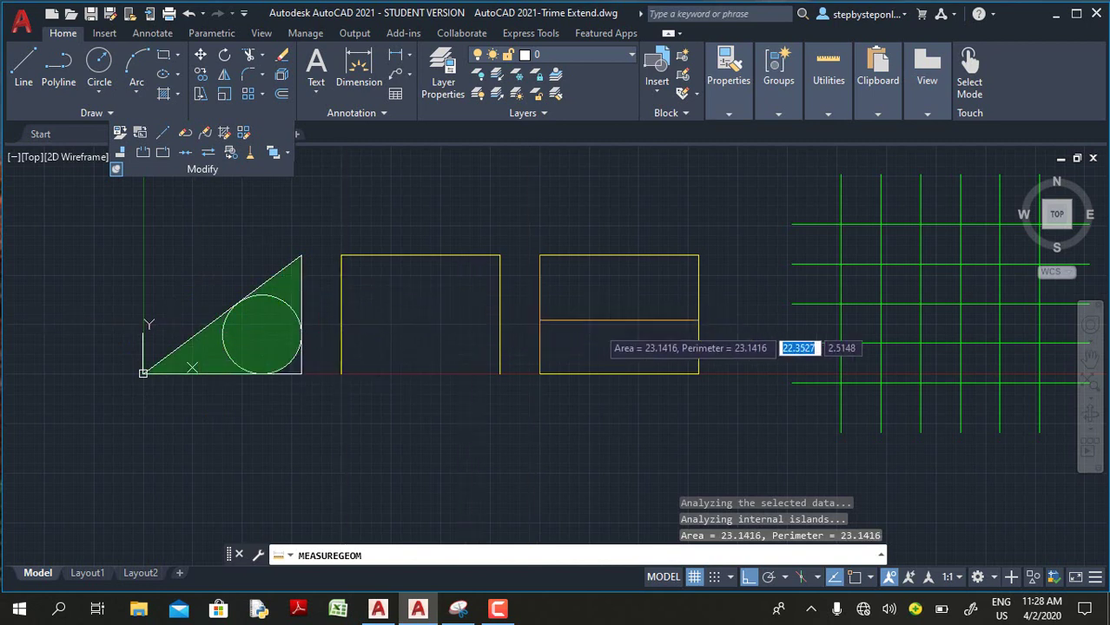
pyautogui.click(625, 315)
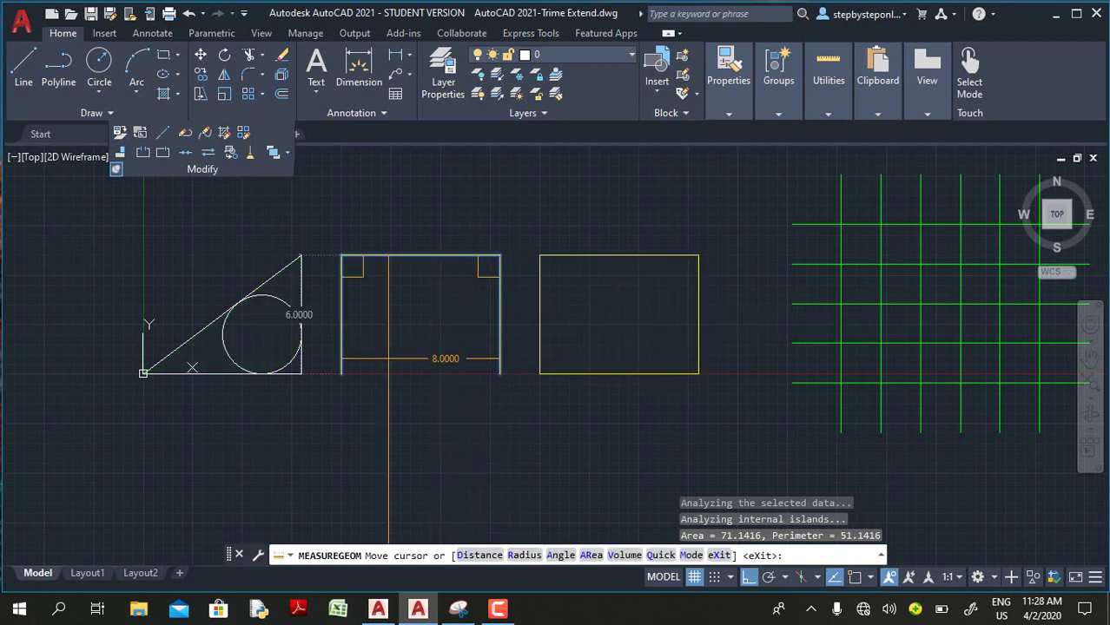
pyautogui.click(262, 334)
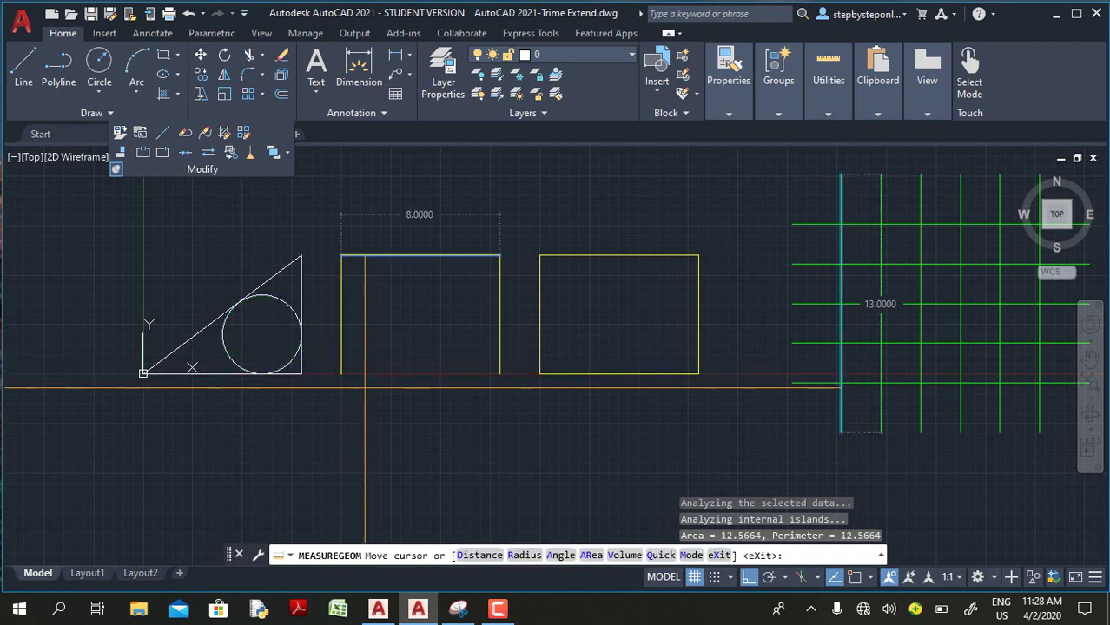
# Total the areas of the circle, the closed yellow rectangle and the triangle region beside the circle, and remove that triangle region from the total
pyautogui.click(260, 338)
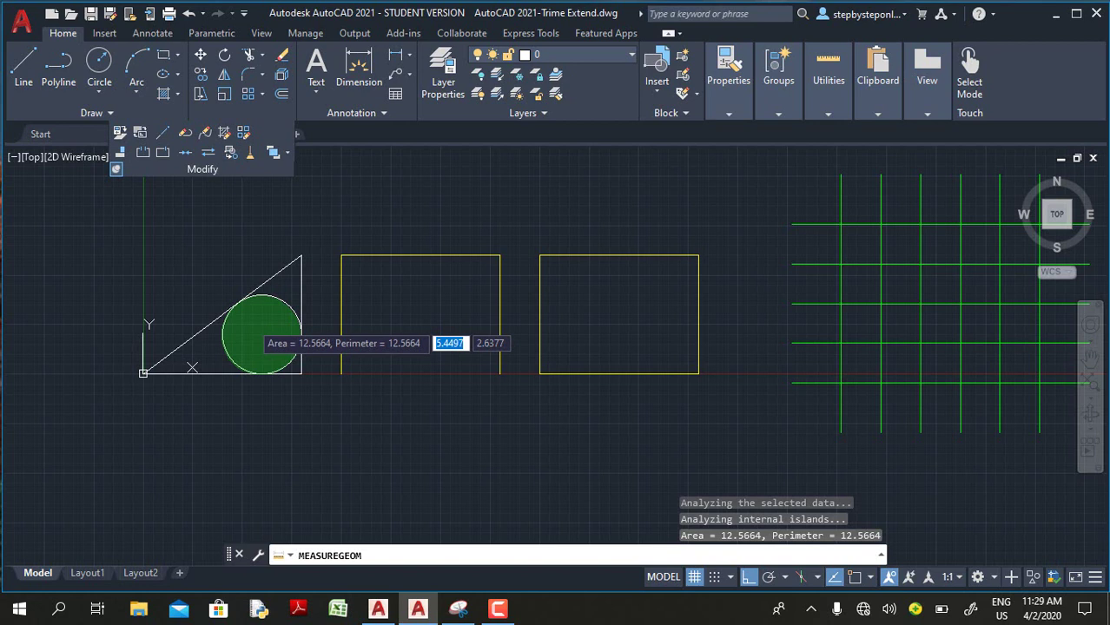
pyautogui.keyDown('shift'); pyautogui.click(590, 317); pyautogui.keyUp('shift')
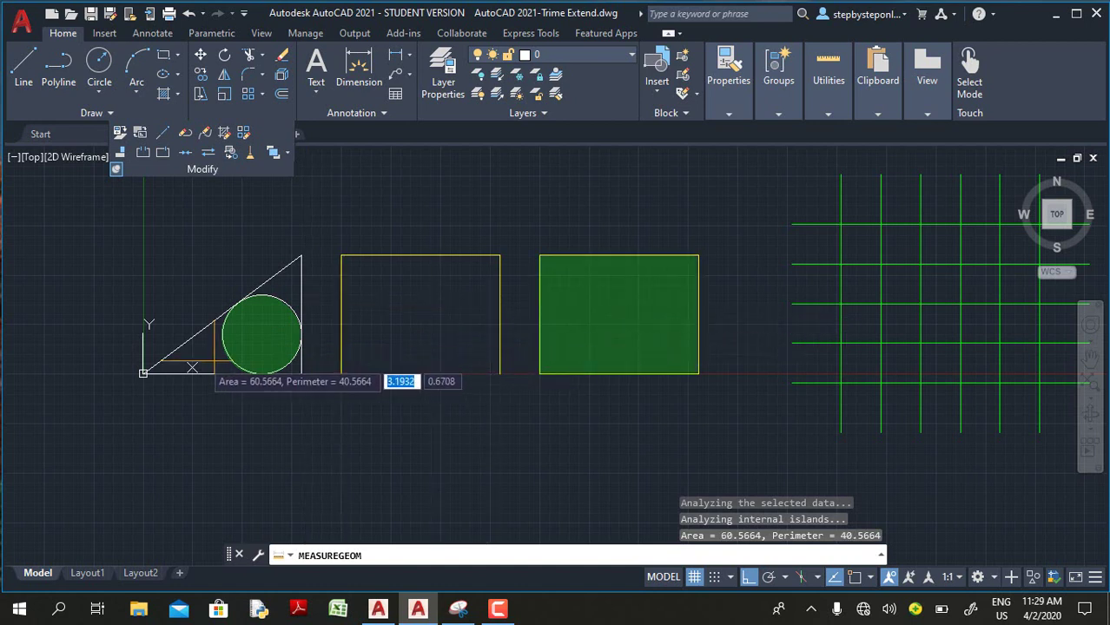
pyautogui.click(214, 361)
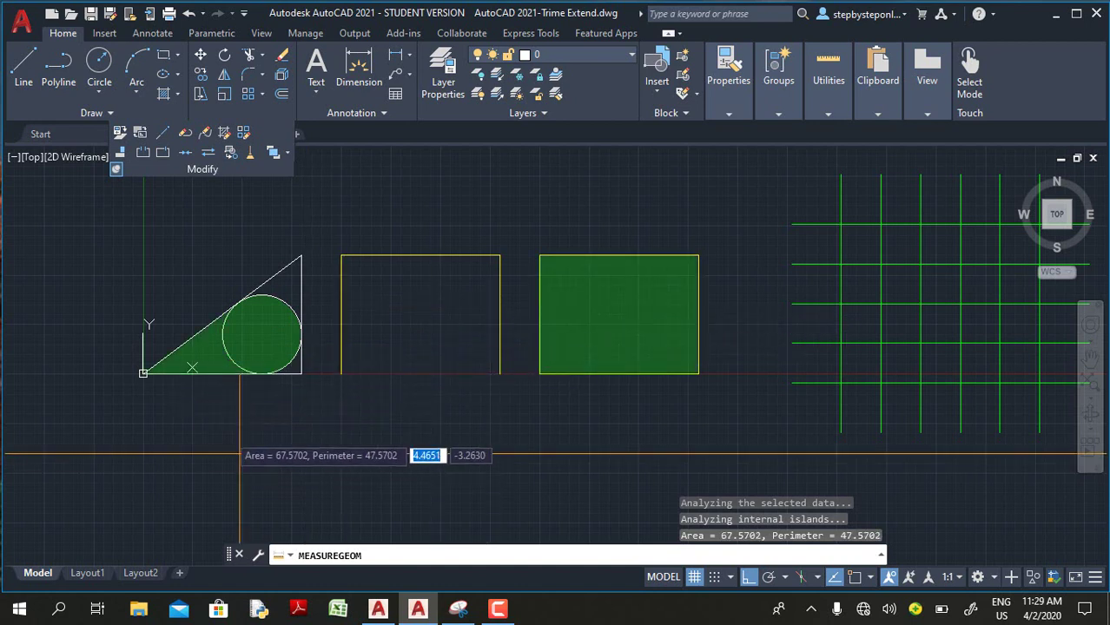
pyautogui.click(207, 365)
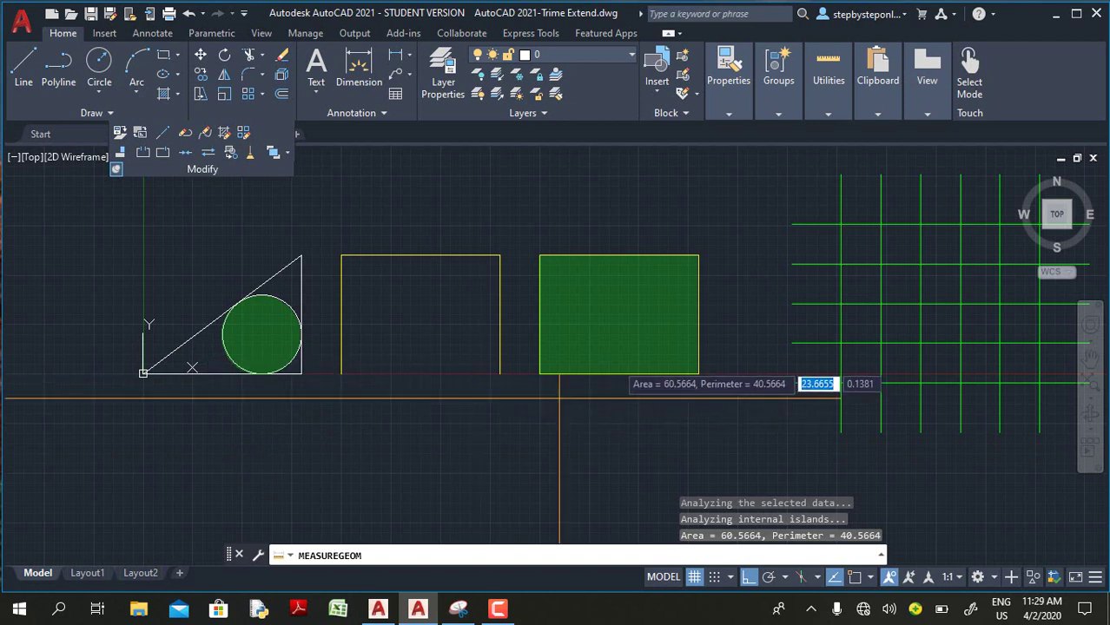
pyautogui.hotkey('ctrl', 'z')
pyautogui.press('Return')
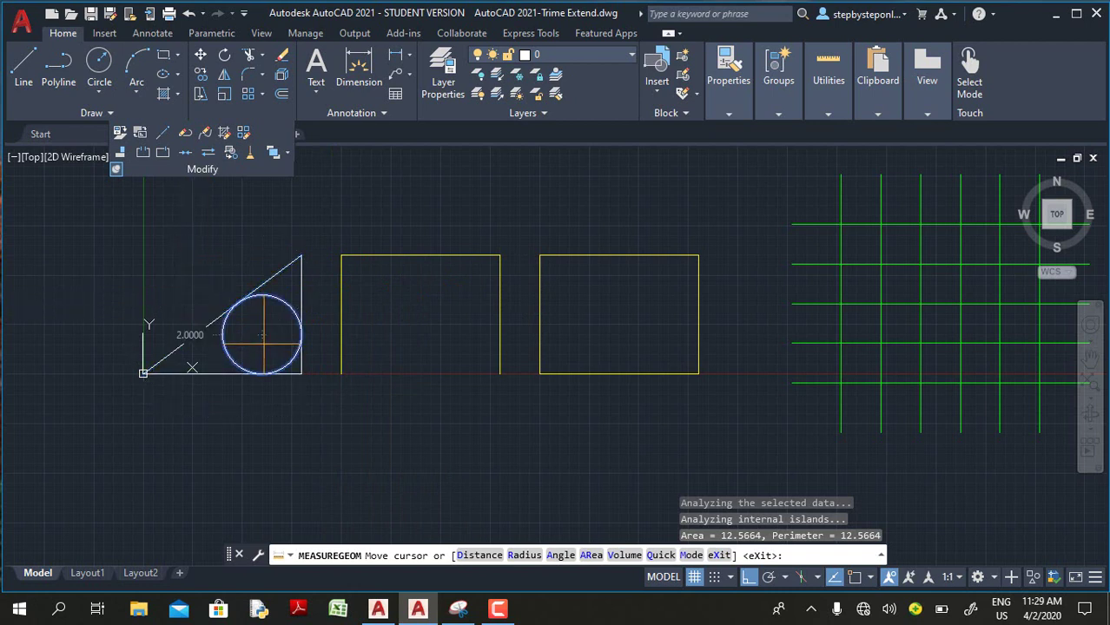
# Measure the area and perimeter of the circle inside the triangle again and end Quick Measure
pyautogui.click(265, 358)
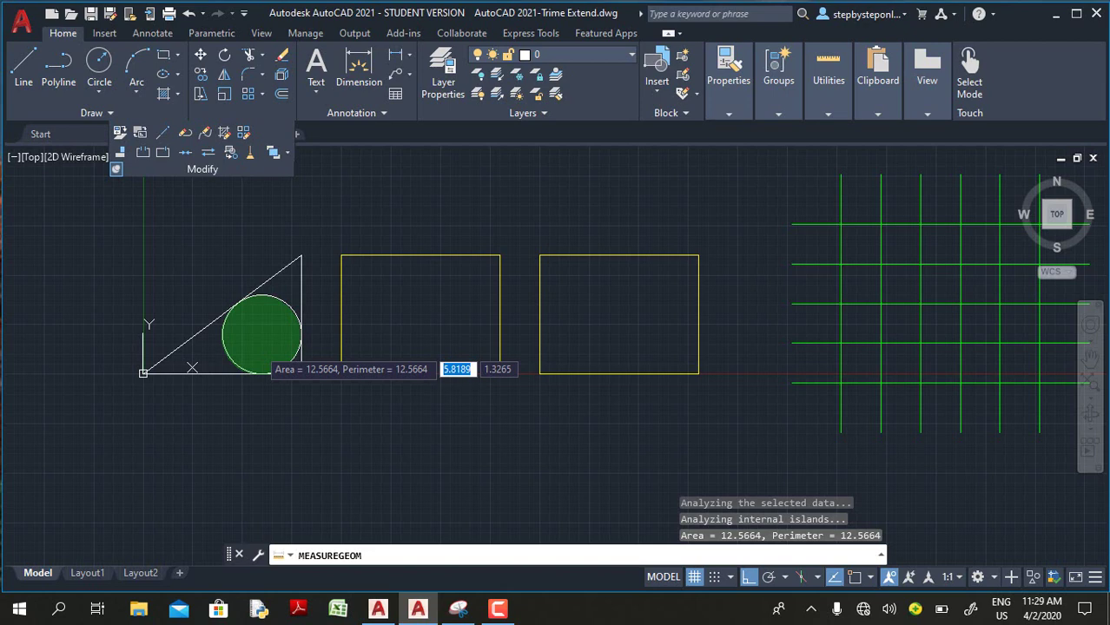
pyautogui.scroll(-2, 629, 491)
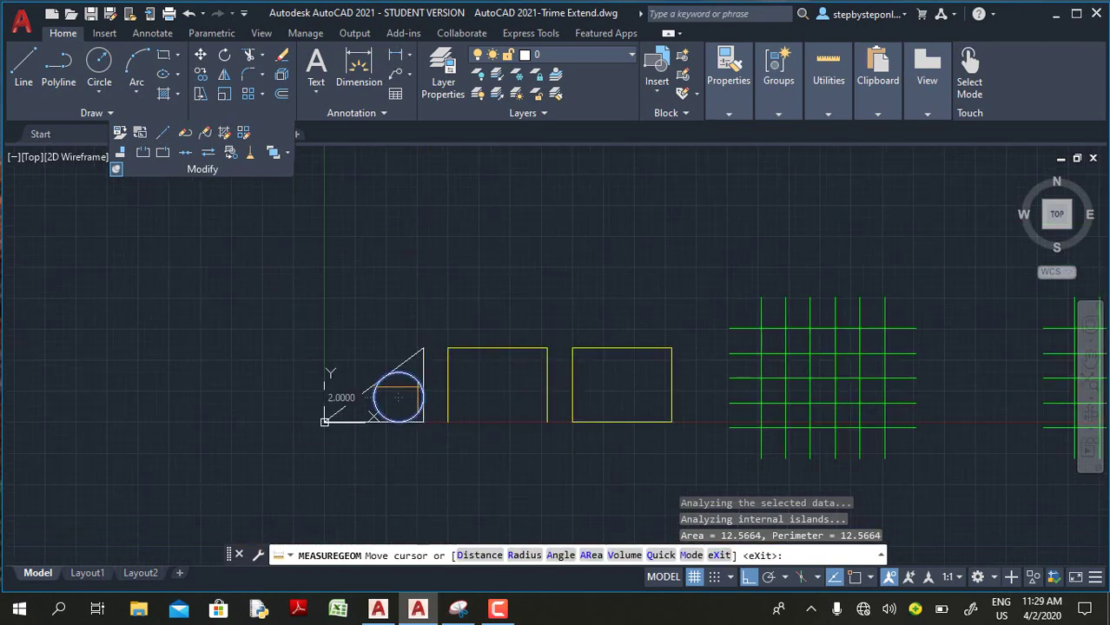
pyautogui.press('Escape')
# Copy the circle inside the triangle from its center to an empty spot straight above the triangle
pyautogui.scroll(4, 408, 364)
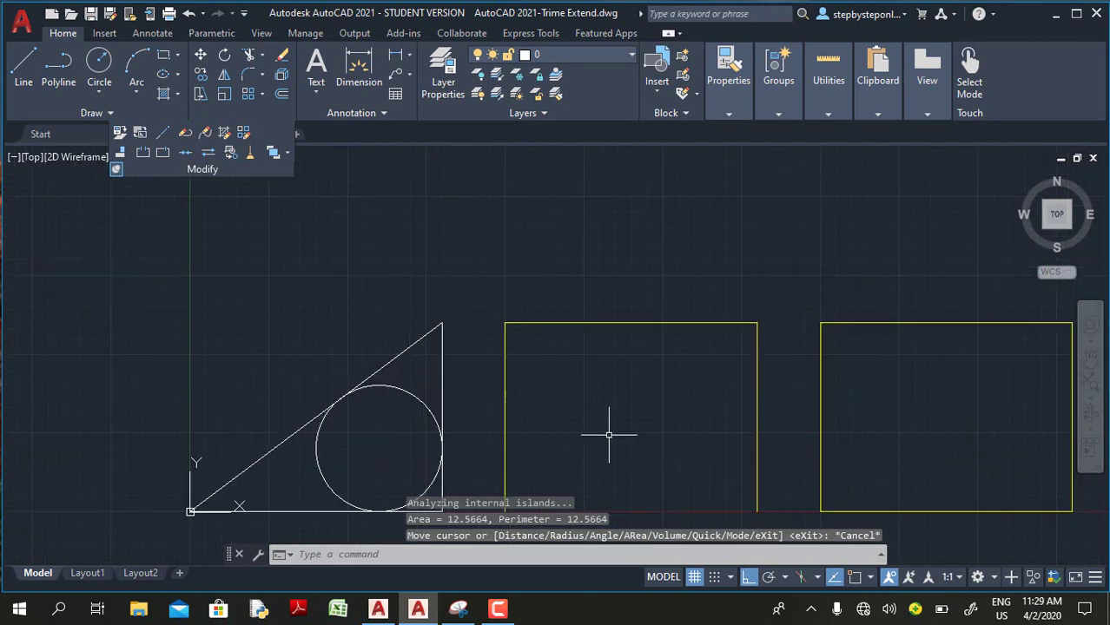
pyautogui.scroll(-2, 609, 434)
pyautogui.click(501, 415)
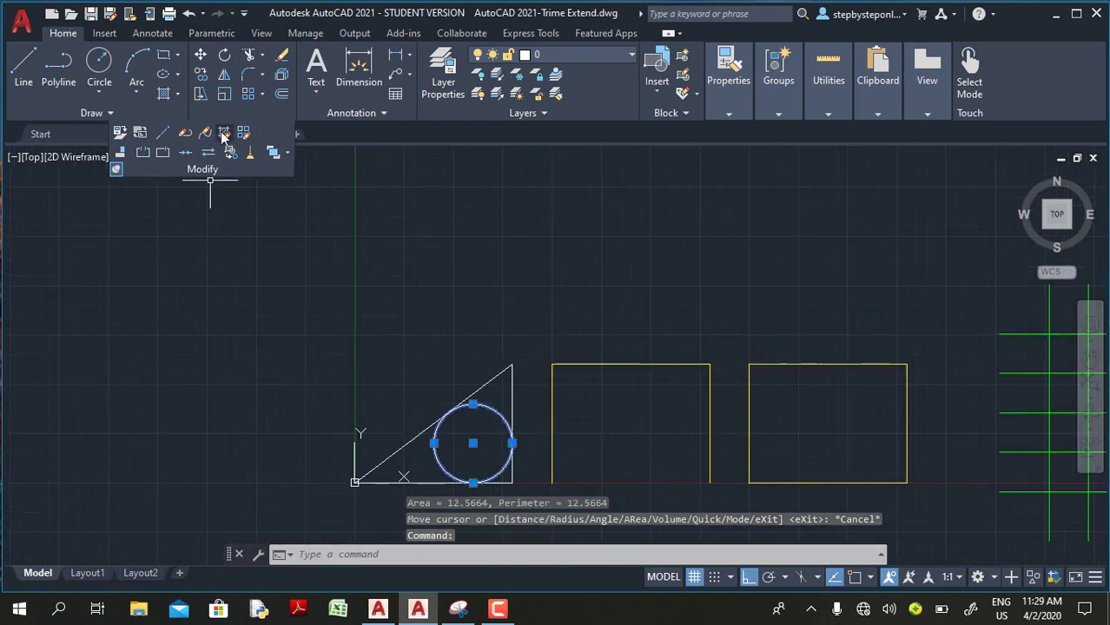
pyautogui.click(201, 74)
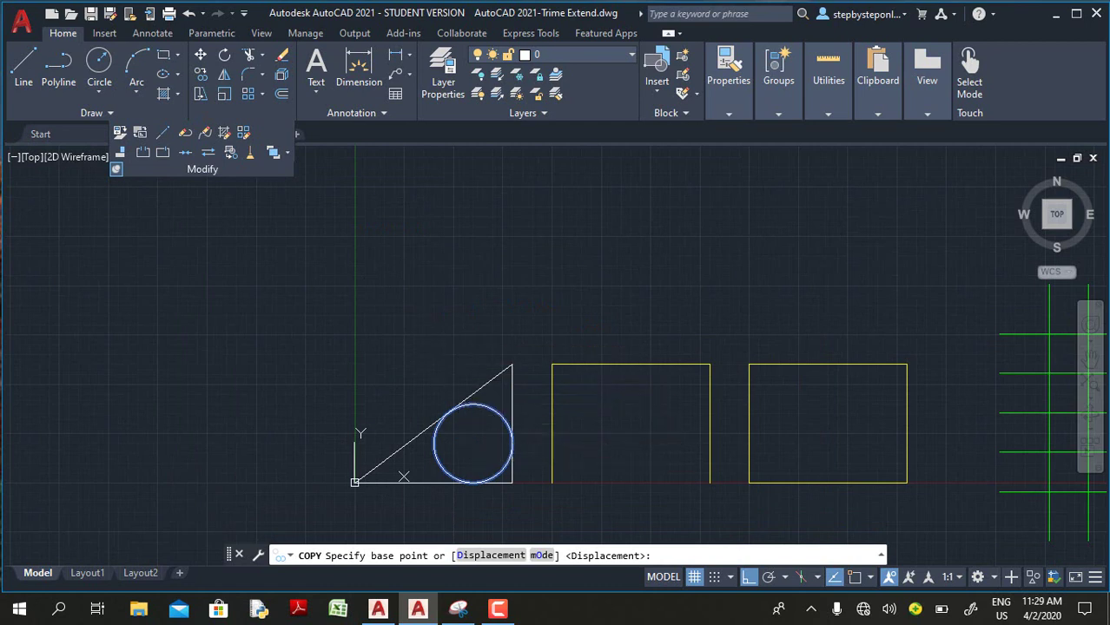
pyautogui.click(473, 443)
pyautogui.click(460, 218)
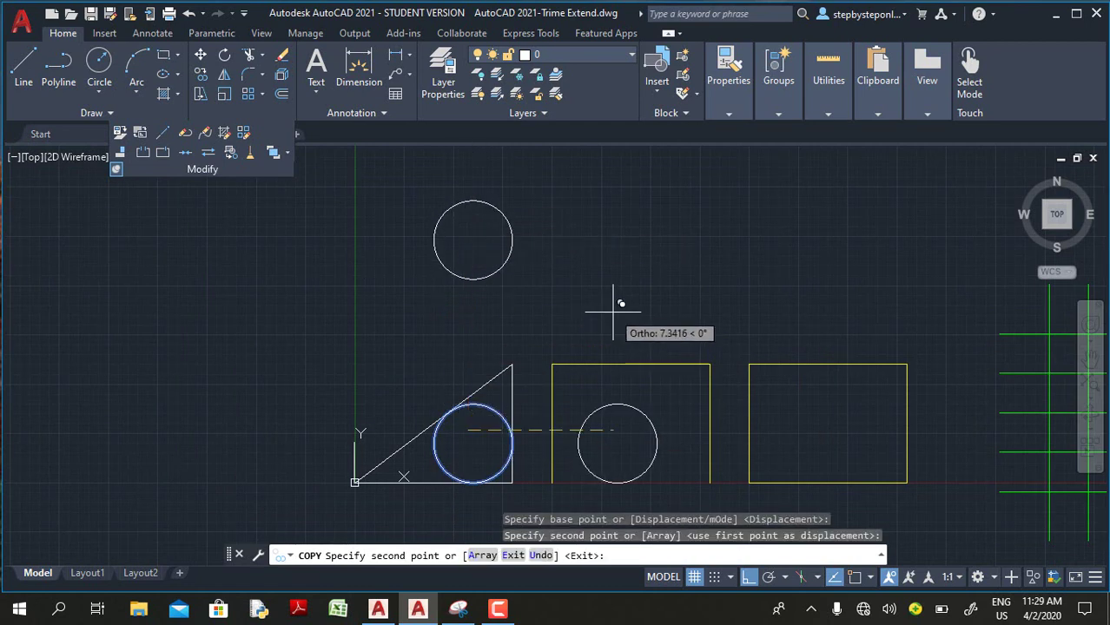
pyautogui.press('Escape')
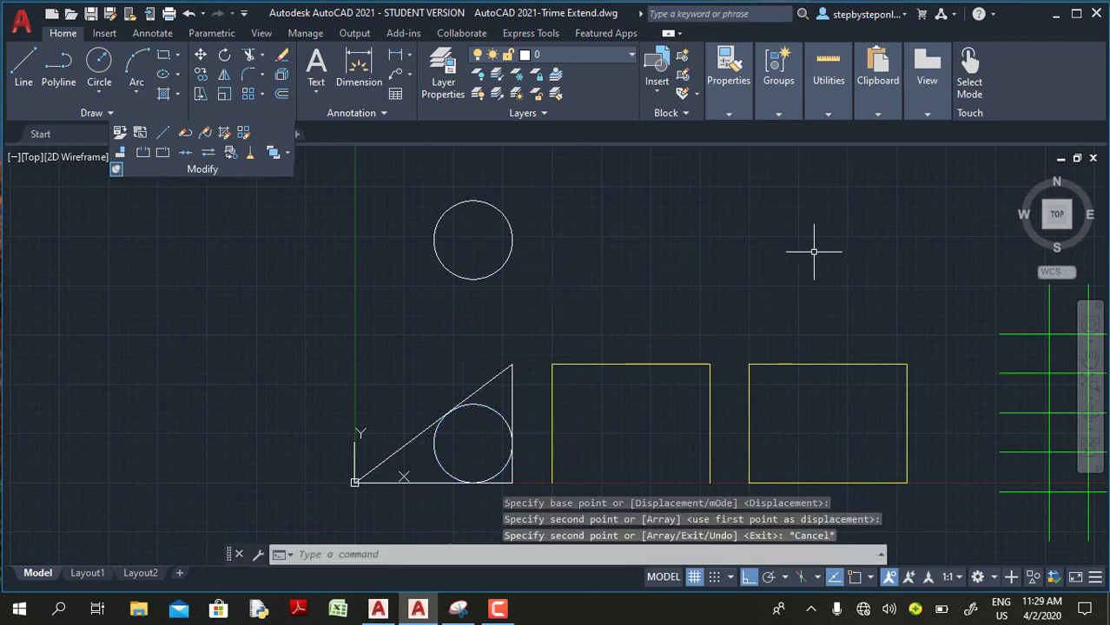
# Measure the area and perimeter of the copied circle above the triangle with Quick Measure
pyautogui.click(826, 115)
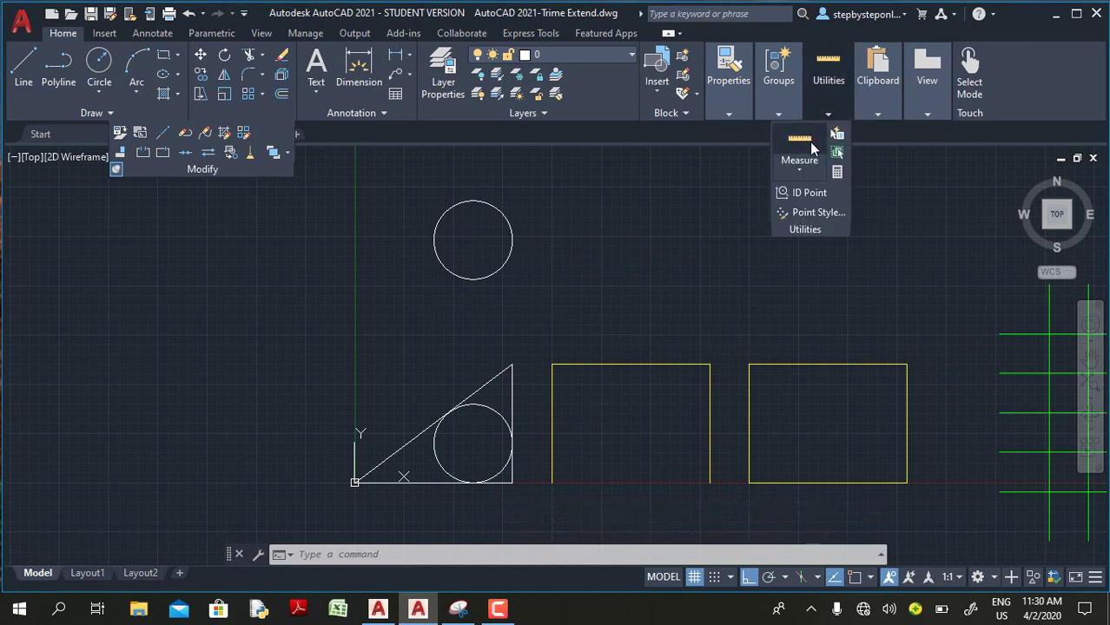
pyautogui.click(810, 141)
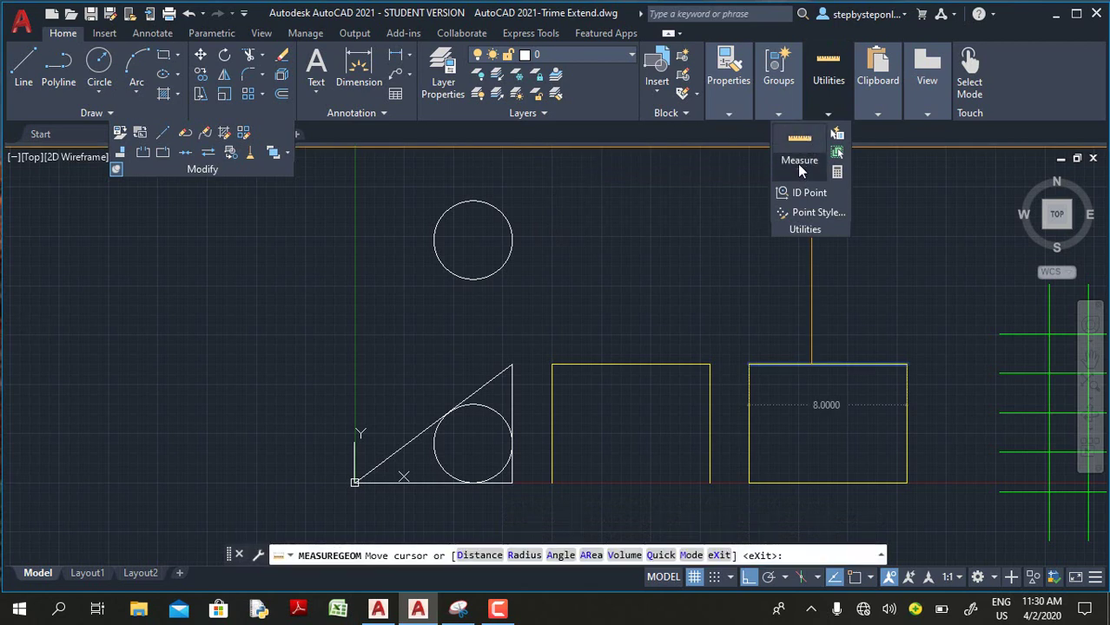
pyautogui.click(798, 169)
pyautogui.click(786, 197)
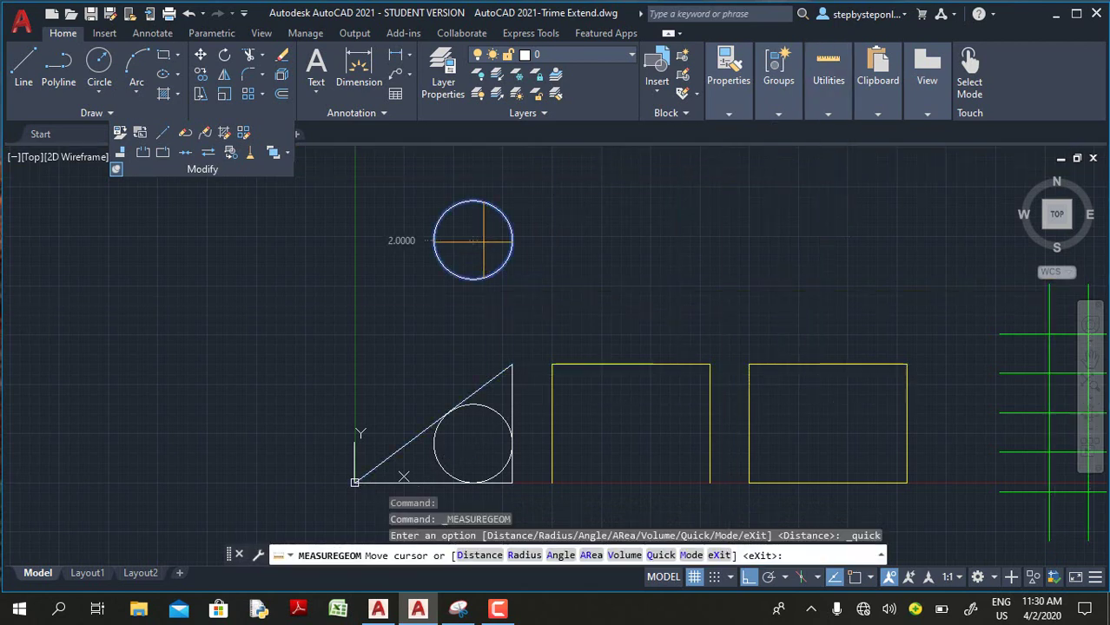
pyautogui.click(473, 241)
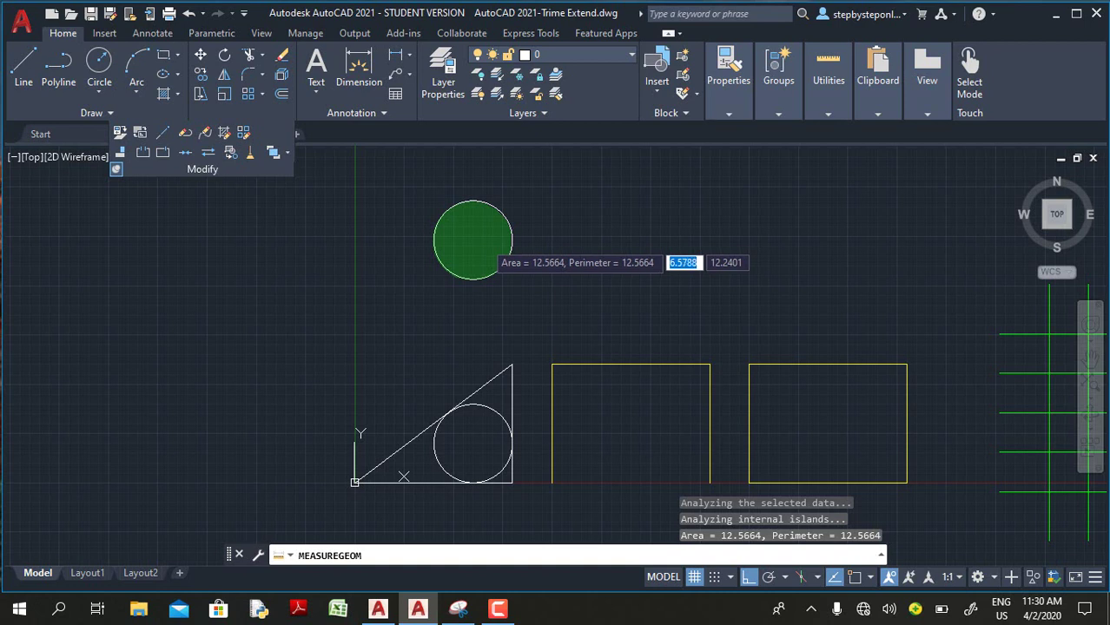
pyautogui.press('Escape')
# Turn on object snap and scale the copied circle about its center by a factor of 2
pyautogui.click(495, 257)
pyautogui.click(409, 293)
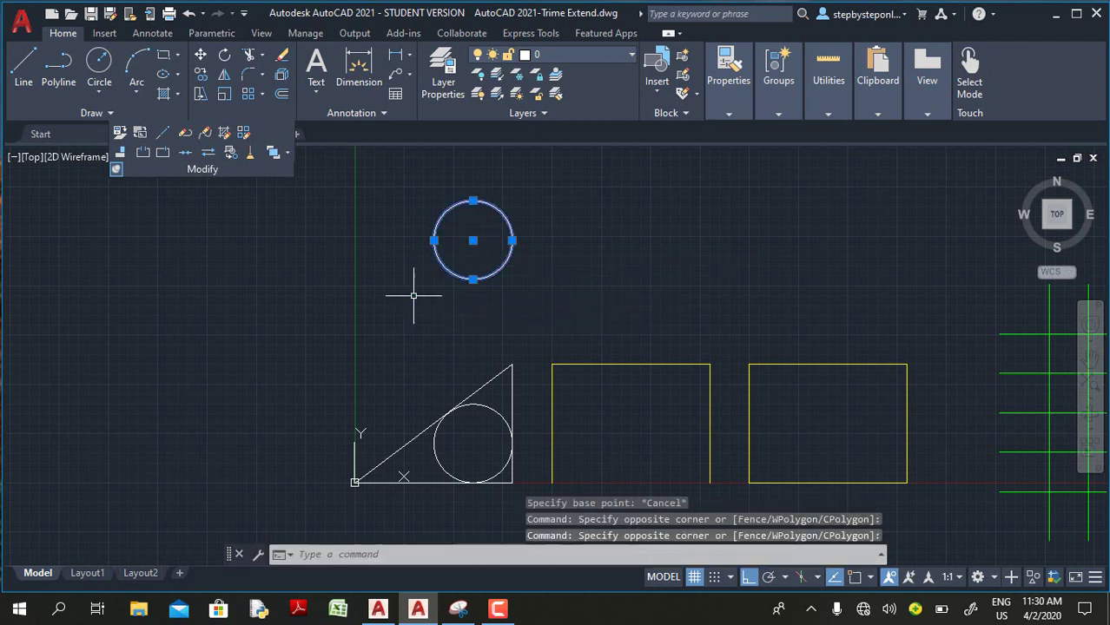
pyautogui.click(224, 93)
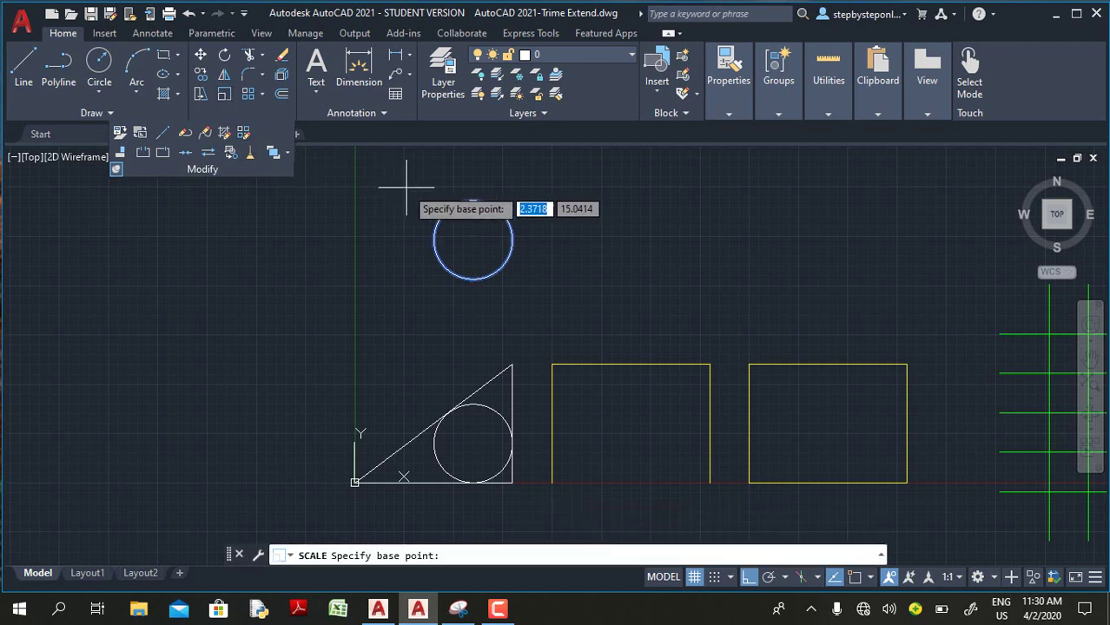
pyautogui.click(854, 579)
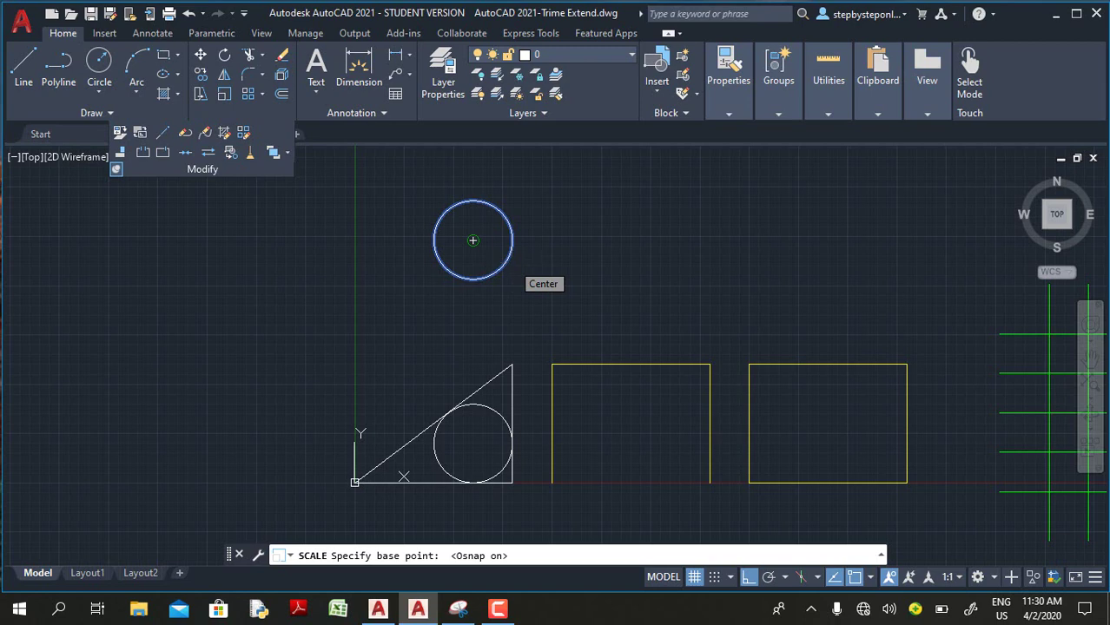
pyautogui.keyDown('shift'); pyautogui.rightClick(511, 262); pyautogui.keyUp('shift')
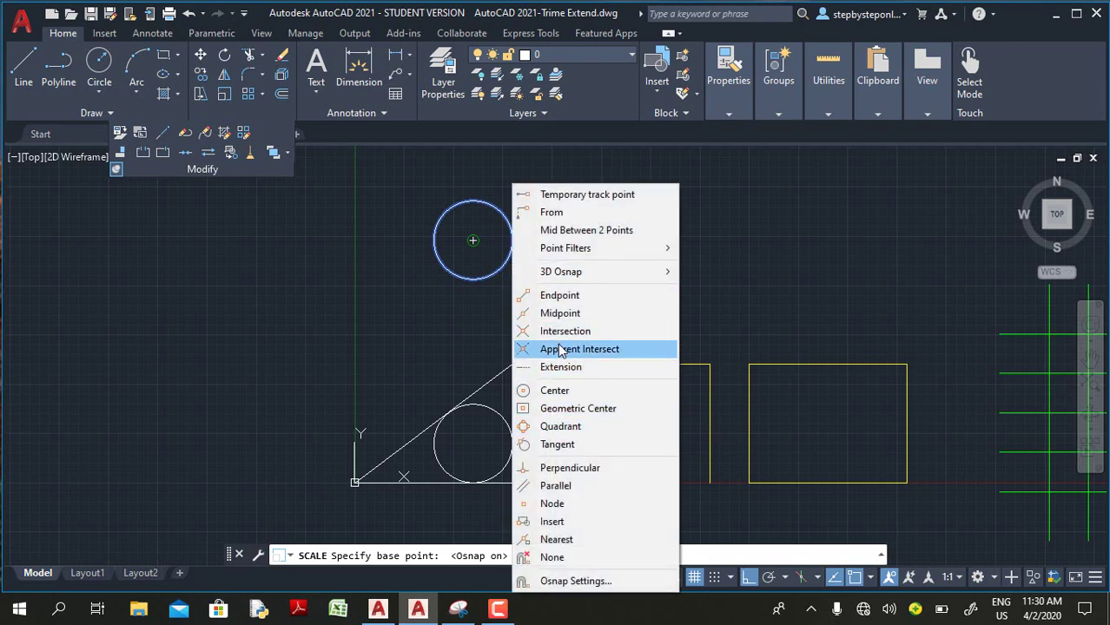
pyautogui.click(556, 391)
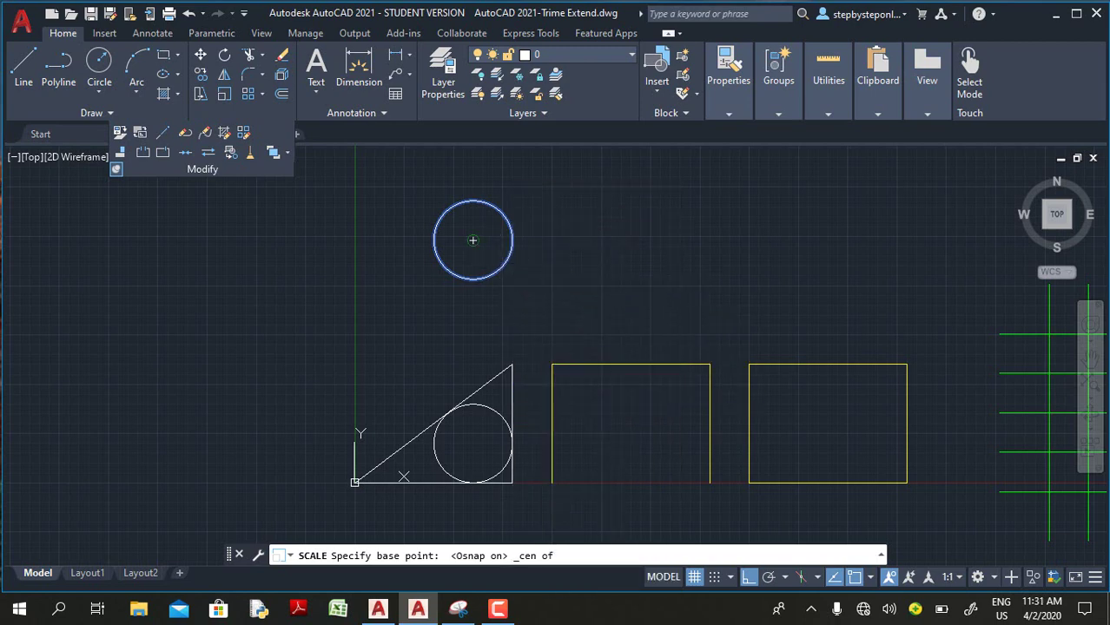
pyautogui.click(499, 258)
pyautogui.write('2')
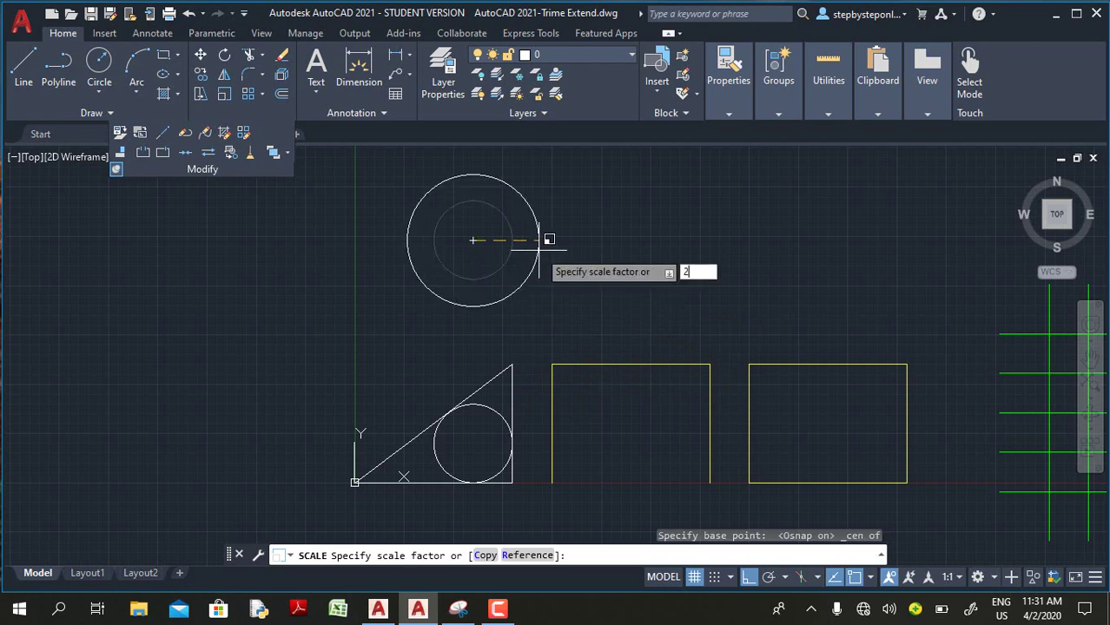
pyautogui.press('Return')
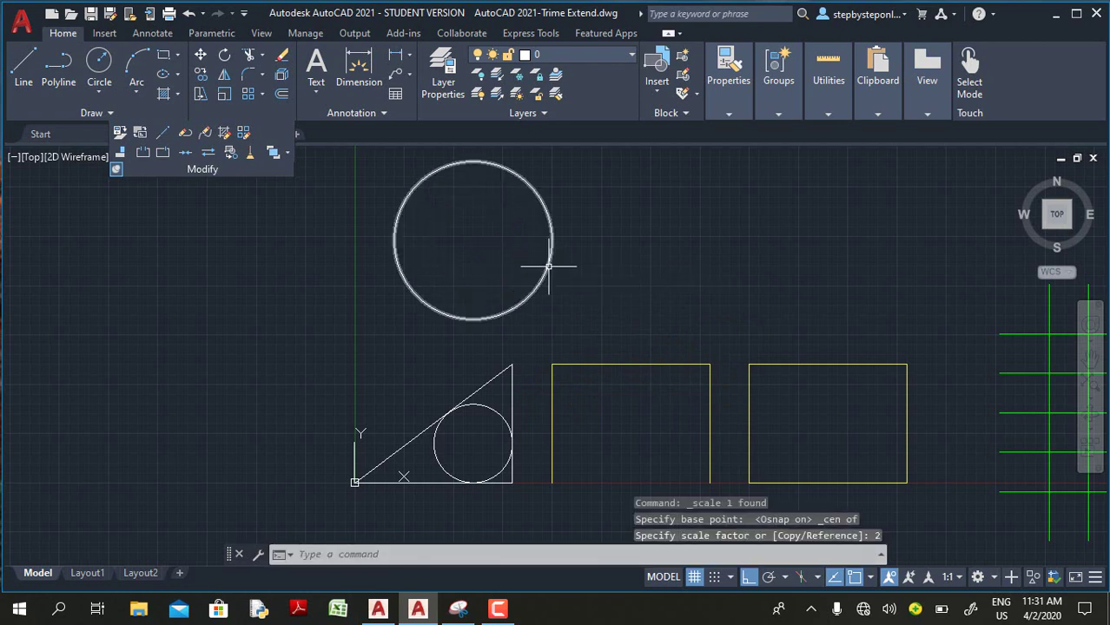
# Measure the areas and perimeters of the enlarged circle and the circle inside the triangle with Quick Measure
pyautogui.click(825, 118)
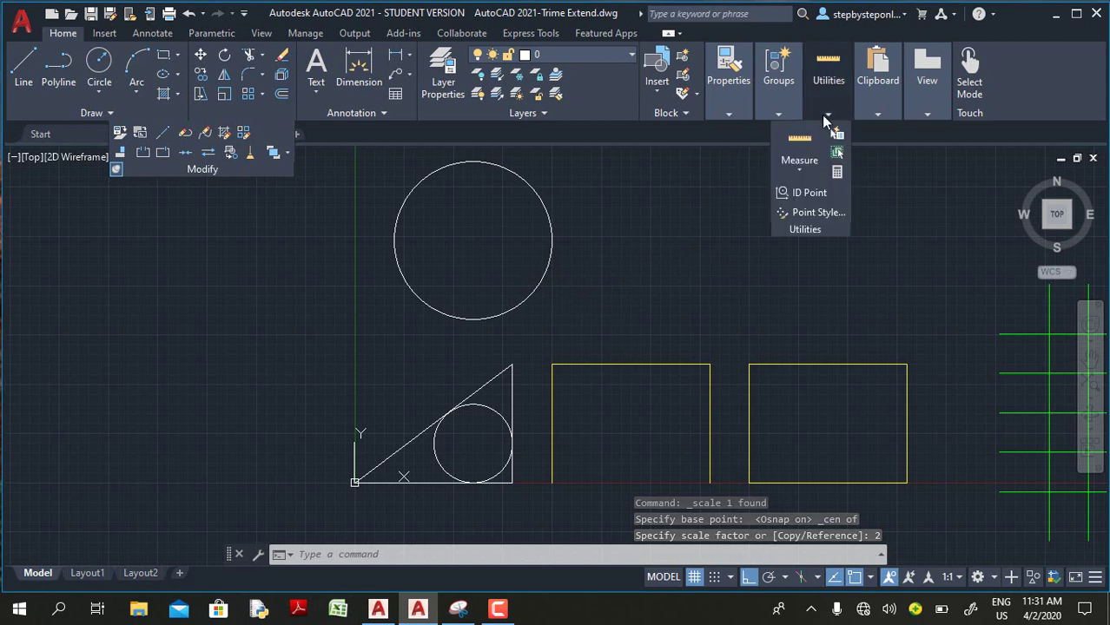
pyautogui.click(797, 174)
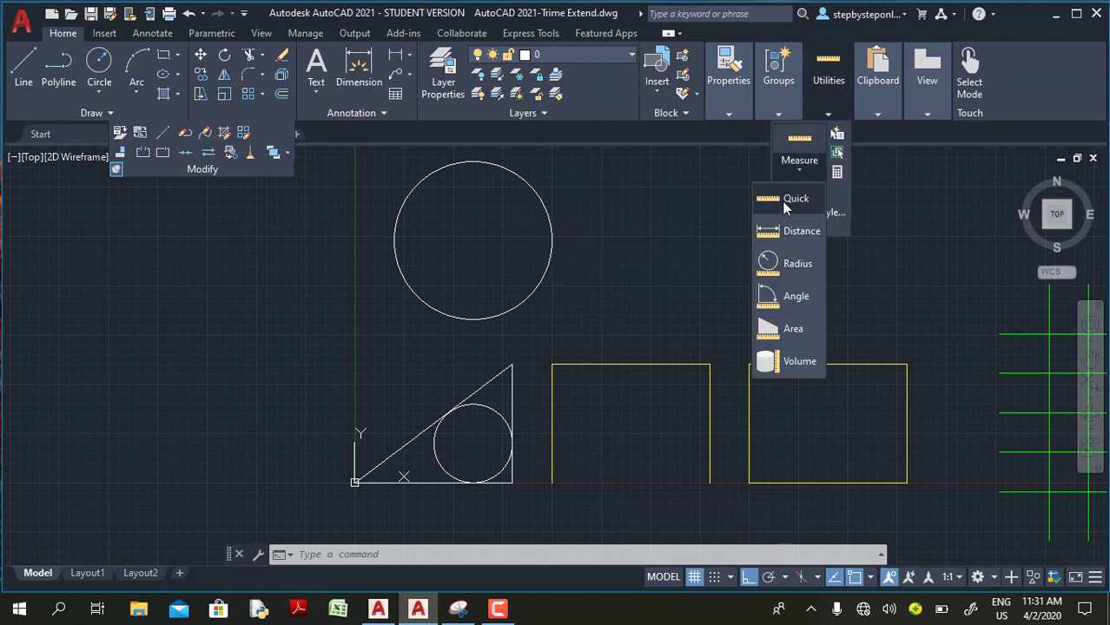
pyautogui.click(786, 199)
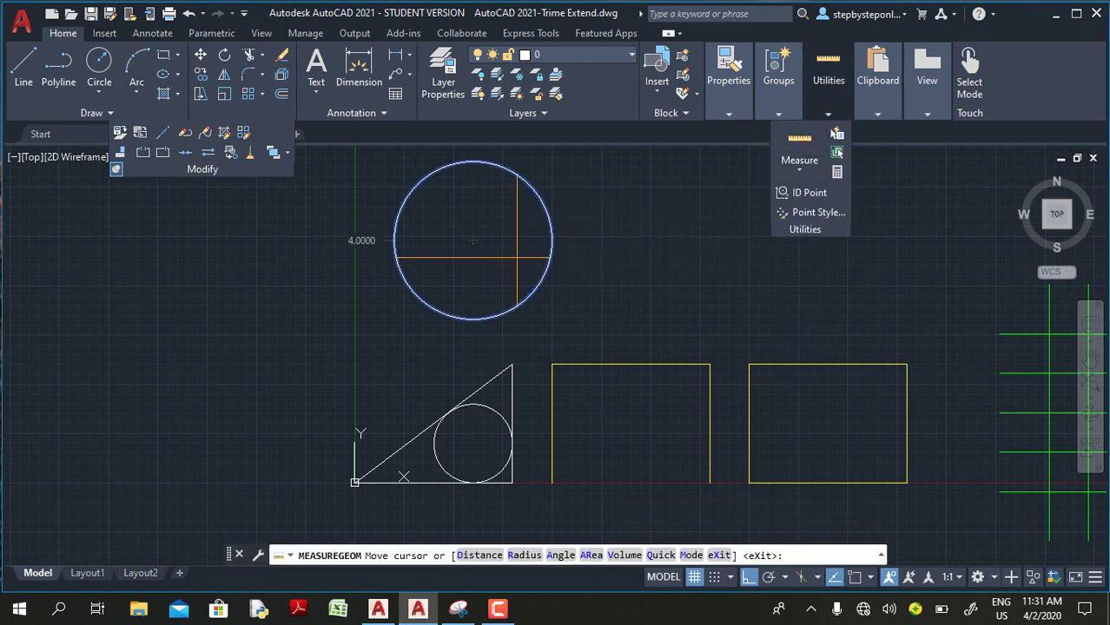
pyautogui.click(473, 240)
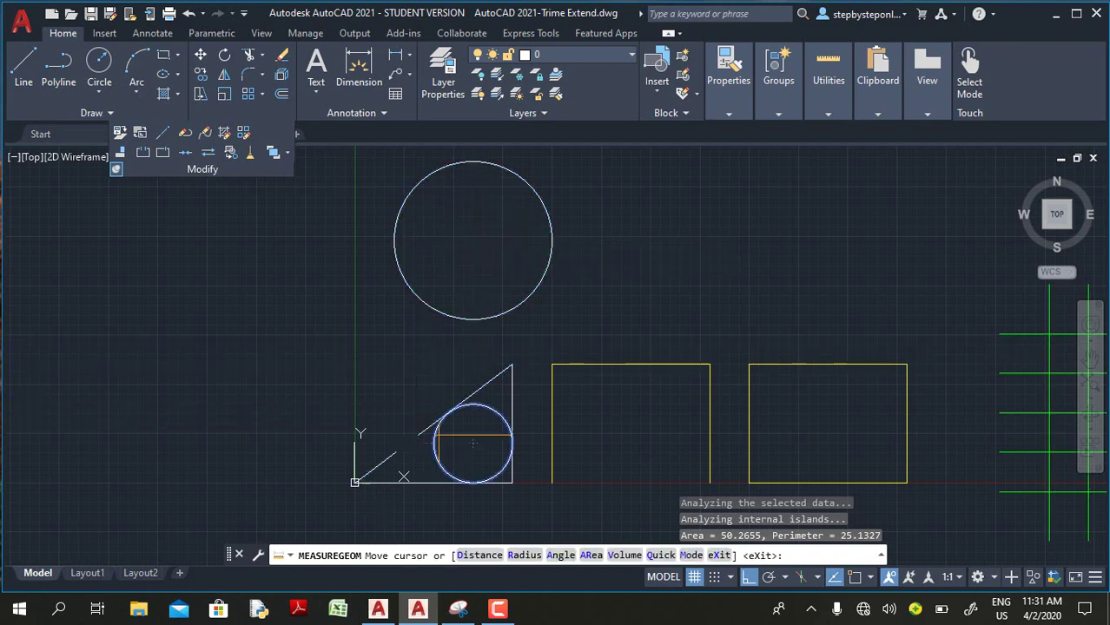
pyautogui.click(458, 452)
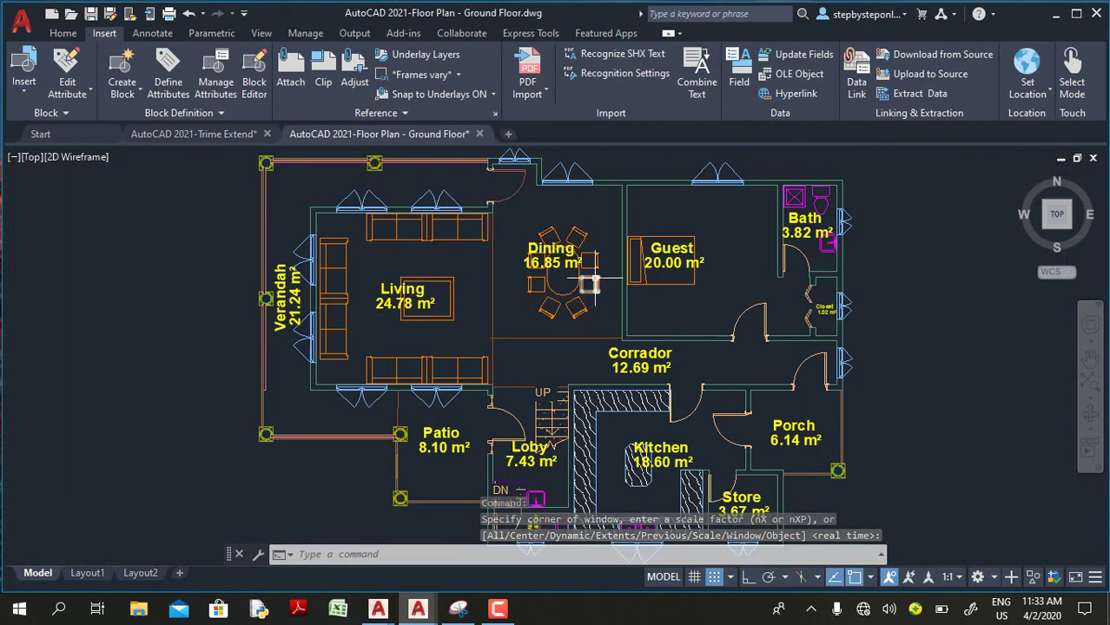
# Open the Blocks palette from the recent blocks in the ground floor plan and display the current drawing's blocks
pyautogui.moveTo(589, 285)
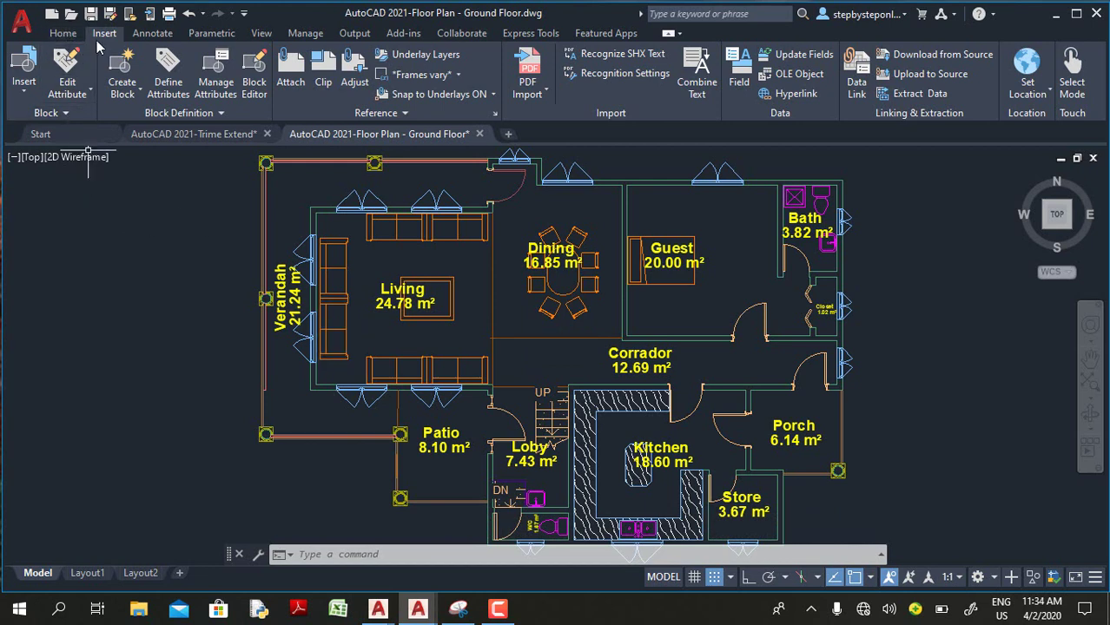
pyautogui.click(24, 96)
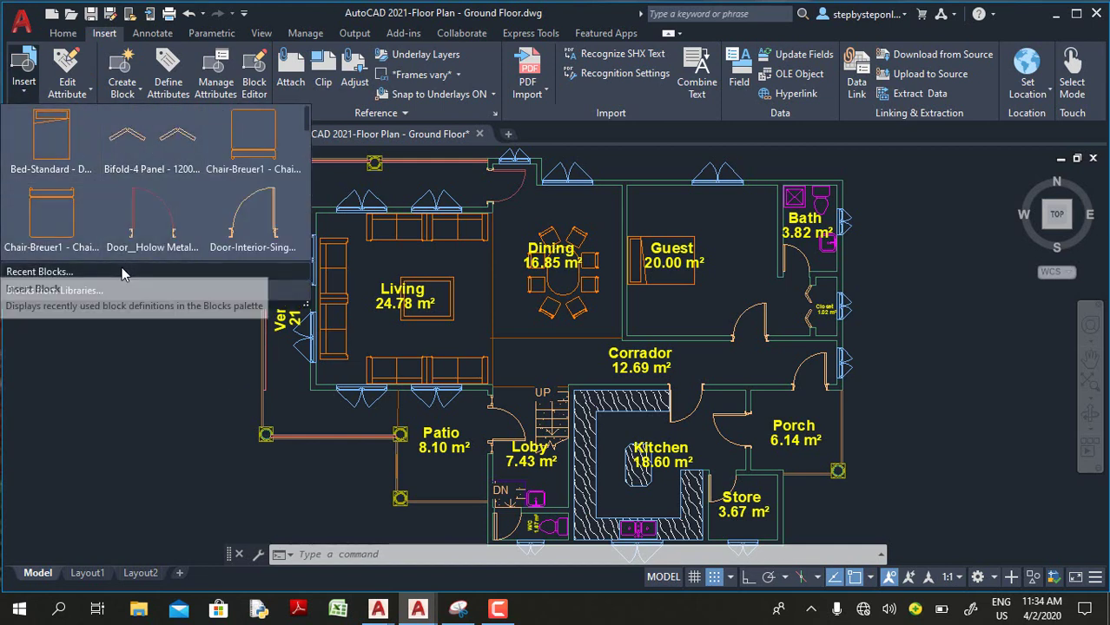
pyautogui.click(40, 272)
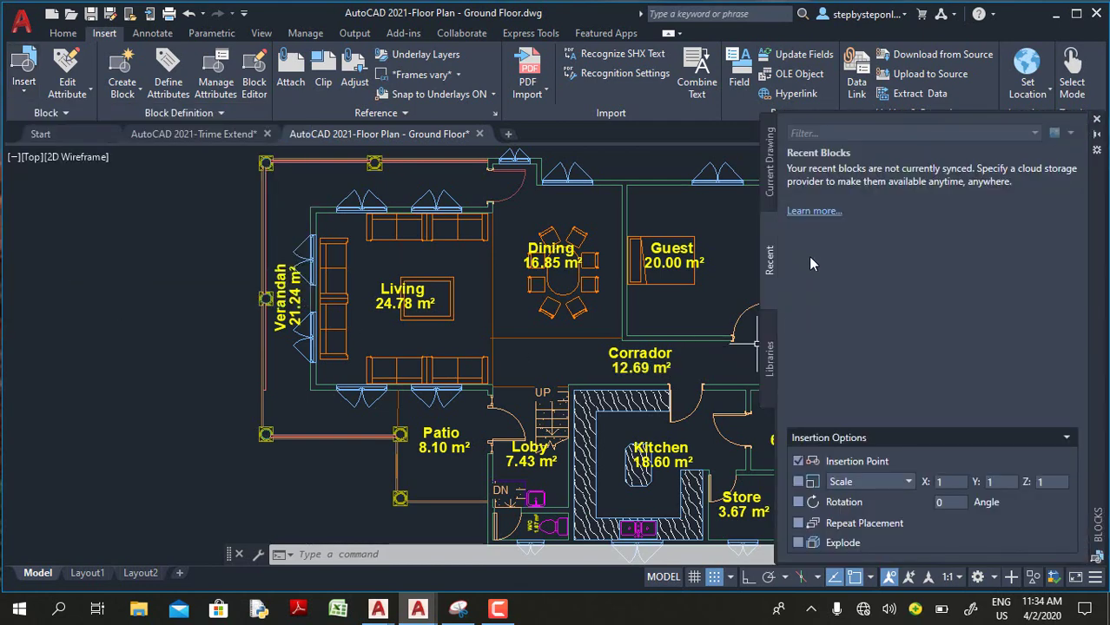
pyautogui.click(769, 192)
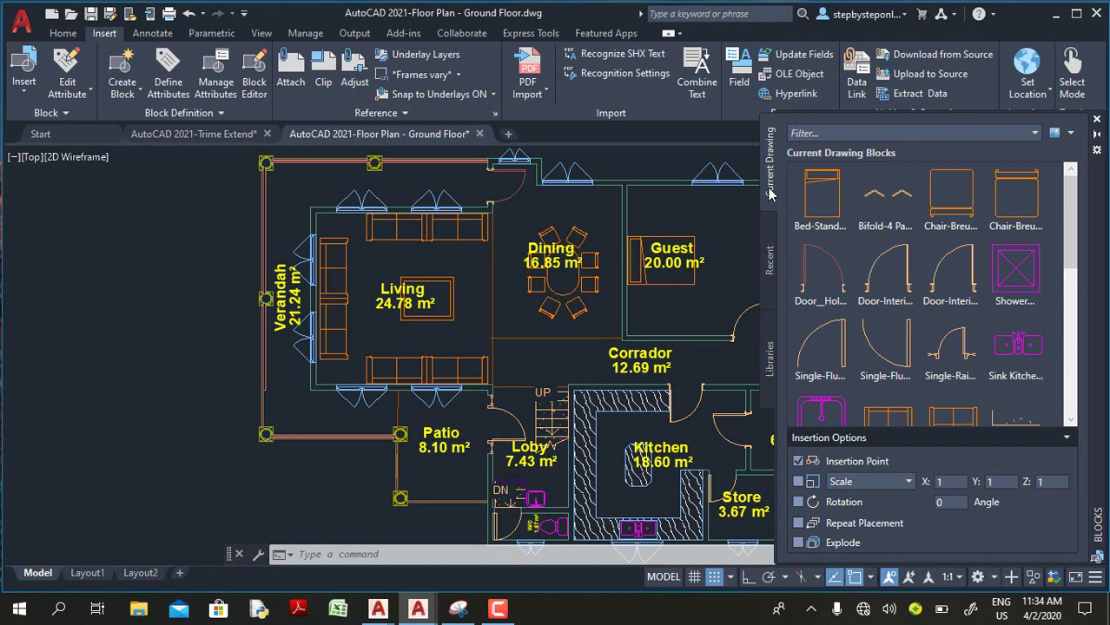
# Display the recent blocks and the block libraries in the Blocks palette of the ground floor plan
pyautogui.scroll(-2, 198, 279)
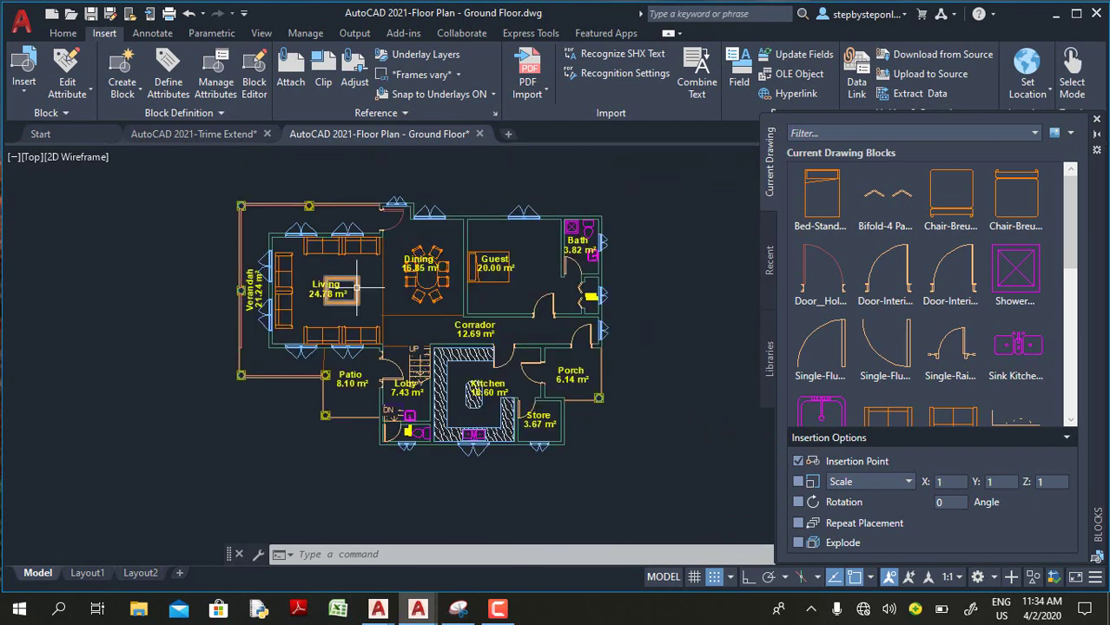
pyautogui.click(767, 269)
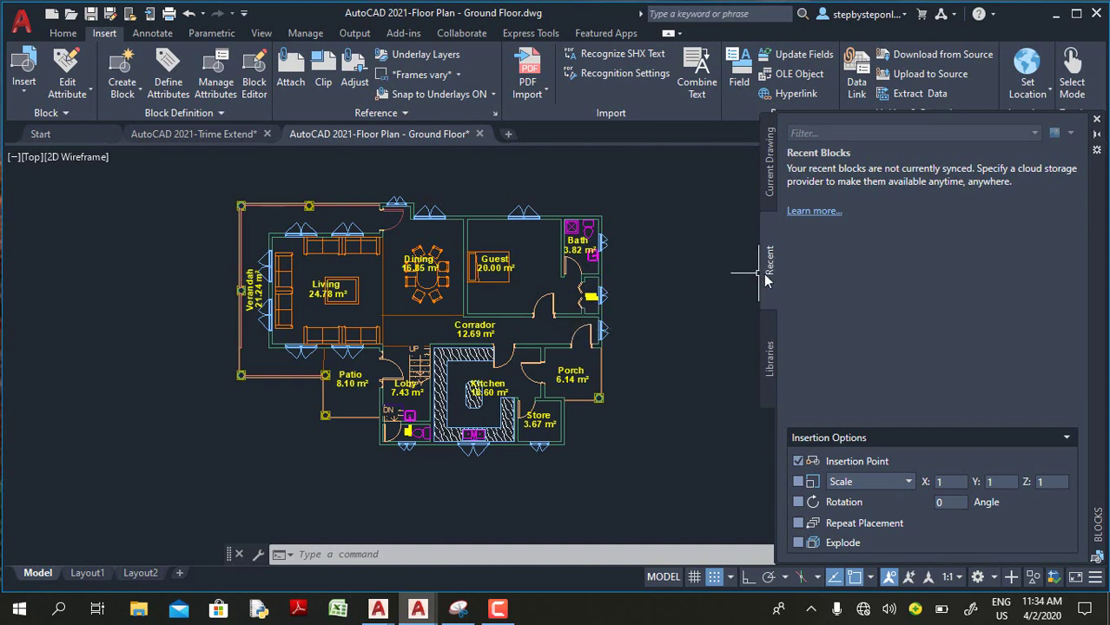
pyautogui.click(768, 369)
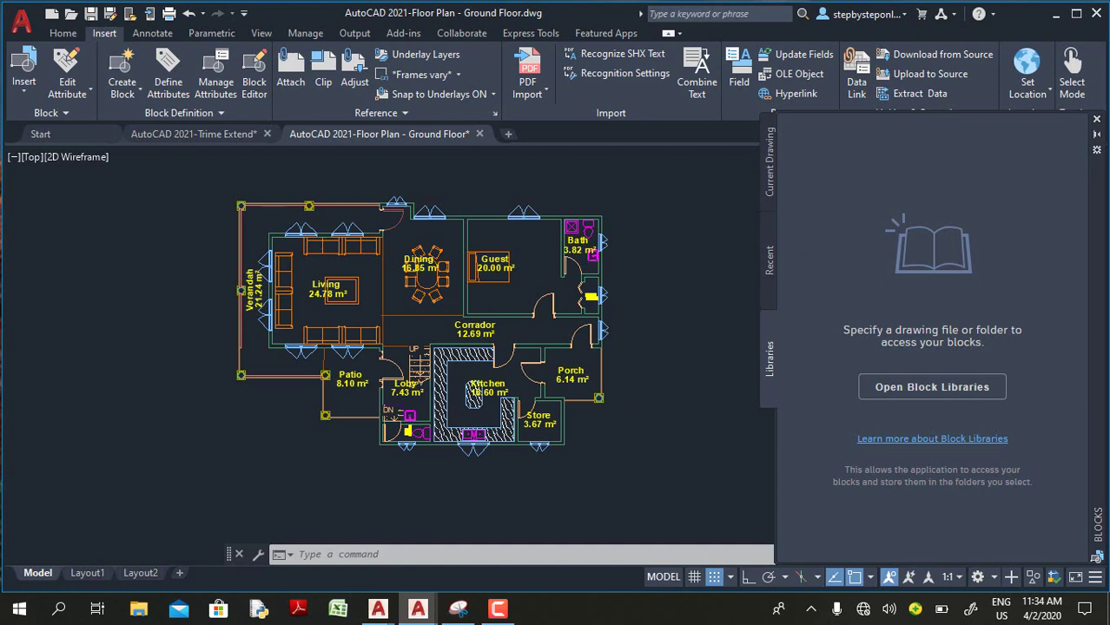
# Switch to the floor plan in AutoCAD 2020, open its Blocks palette and display the current drawing, recent and other drawing blocks
pyautogui.moveTo(378, 608)
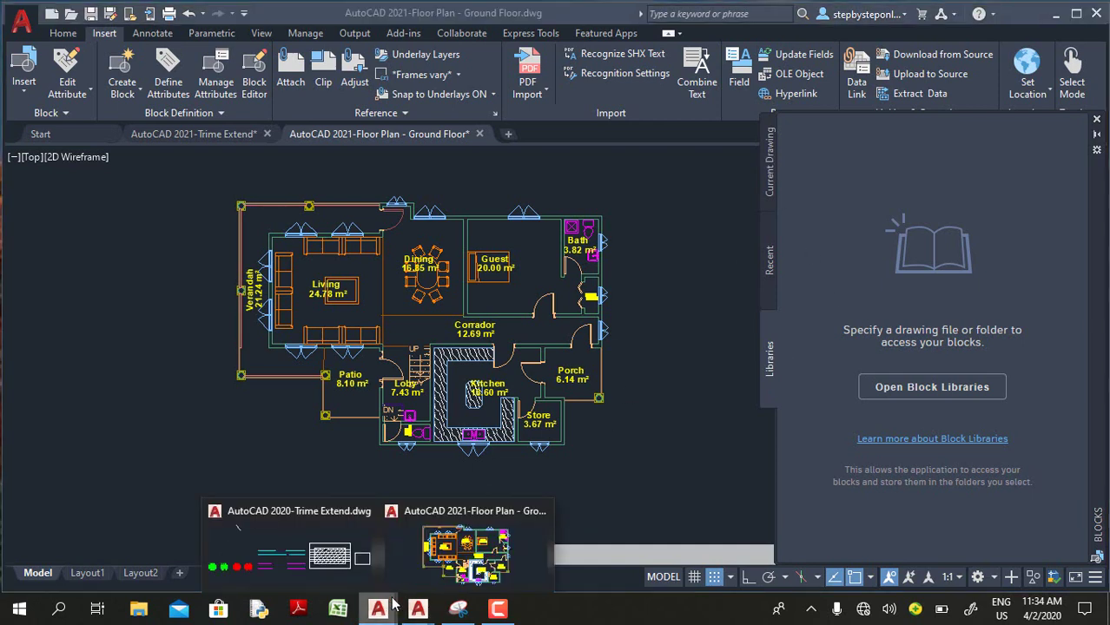
pyautogui.click(401, 546)
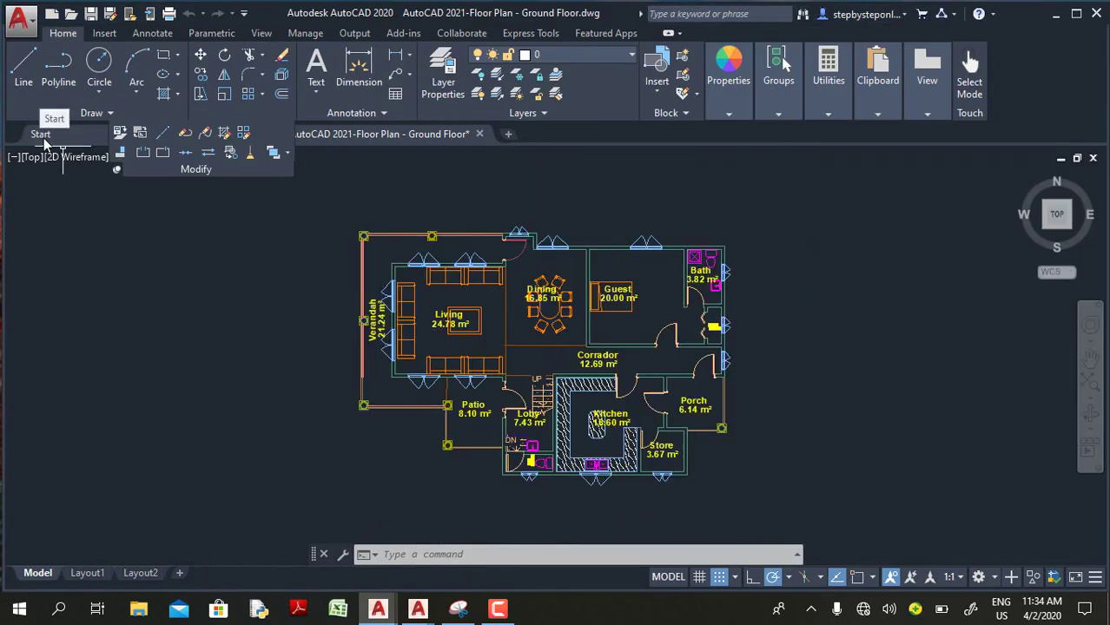
pyautogui.click(106, 35)
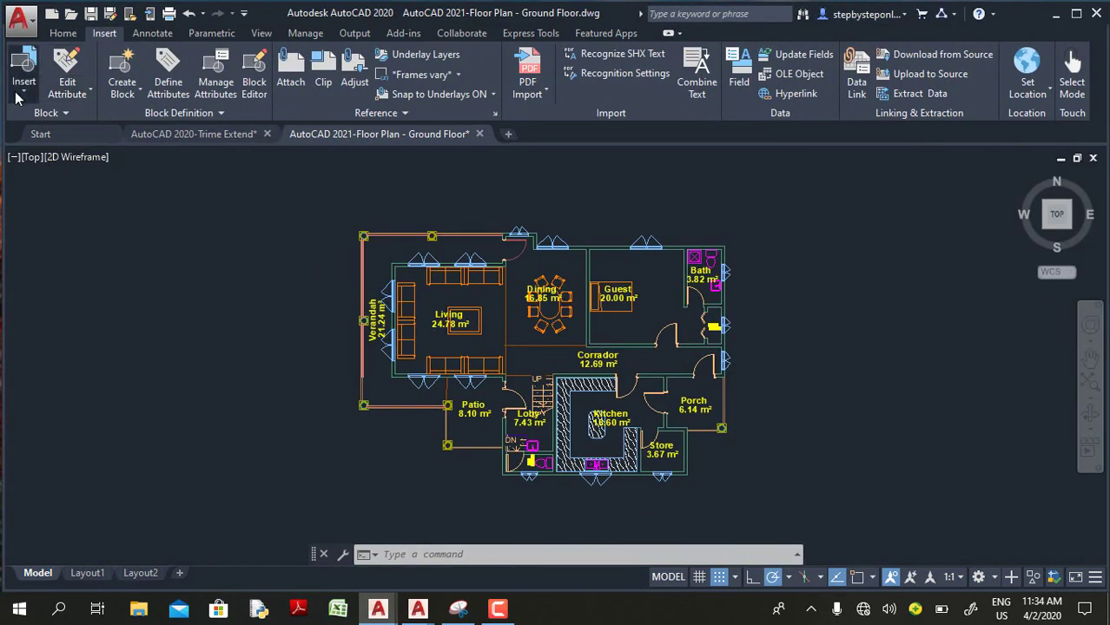
pyautogui.click(18, 96)
pyautogui.click(26, 272)
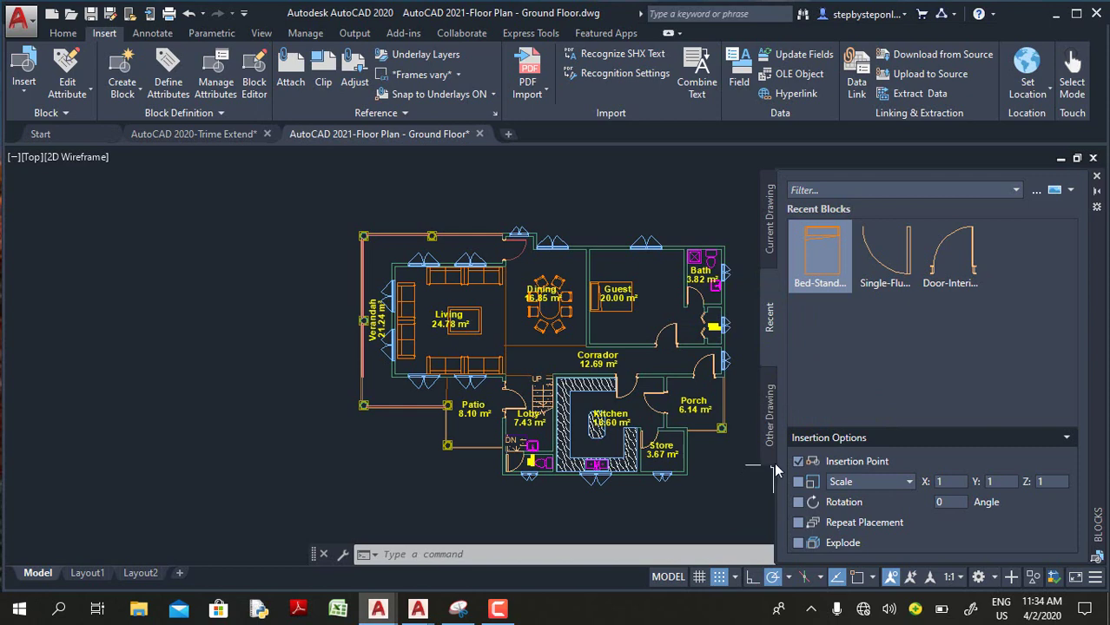
pyautogui.click(769, 221)
pyautogui.click(770, 319)
pyautogui.click(772, 417)
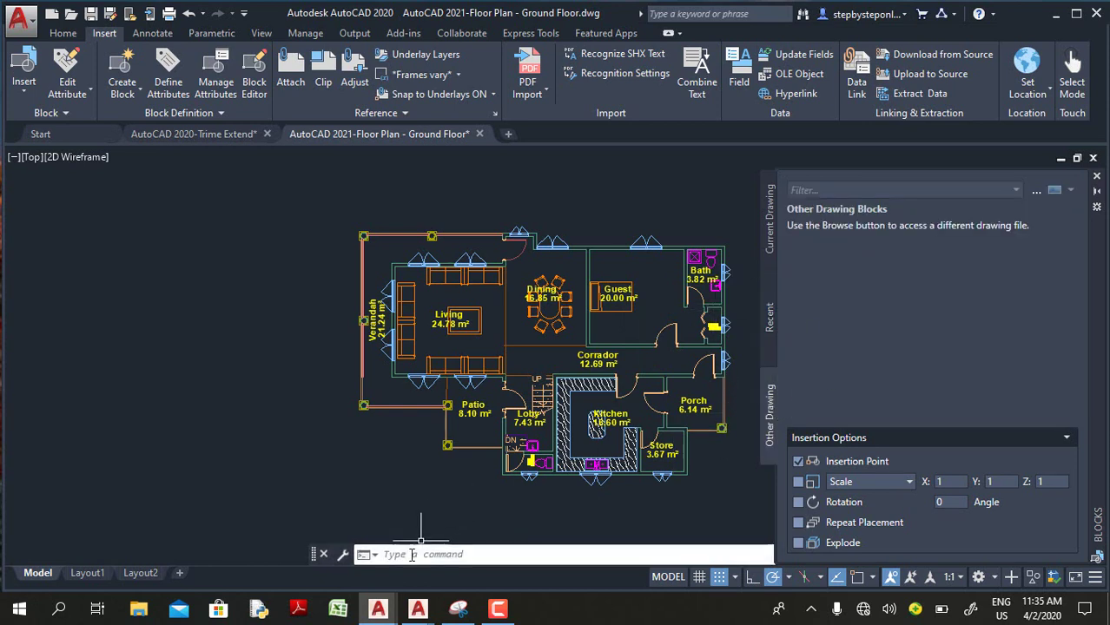
# Switch back to the floor plan in AutoCAD 2021 and go through its current drawing blocks, recent blocks and block libraries
pyautogui.moveTo(417, 608)
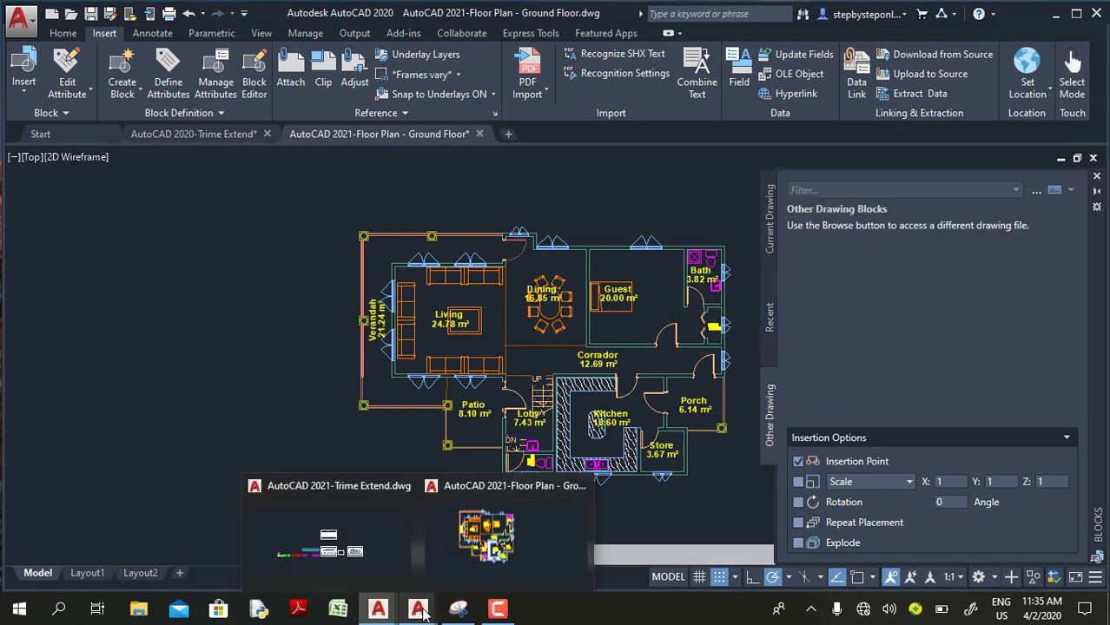
pyautogui.click(503, 556)
pyautogui.click(772, 182)
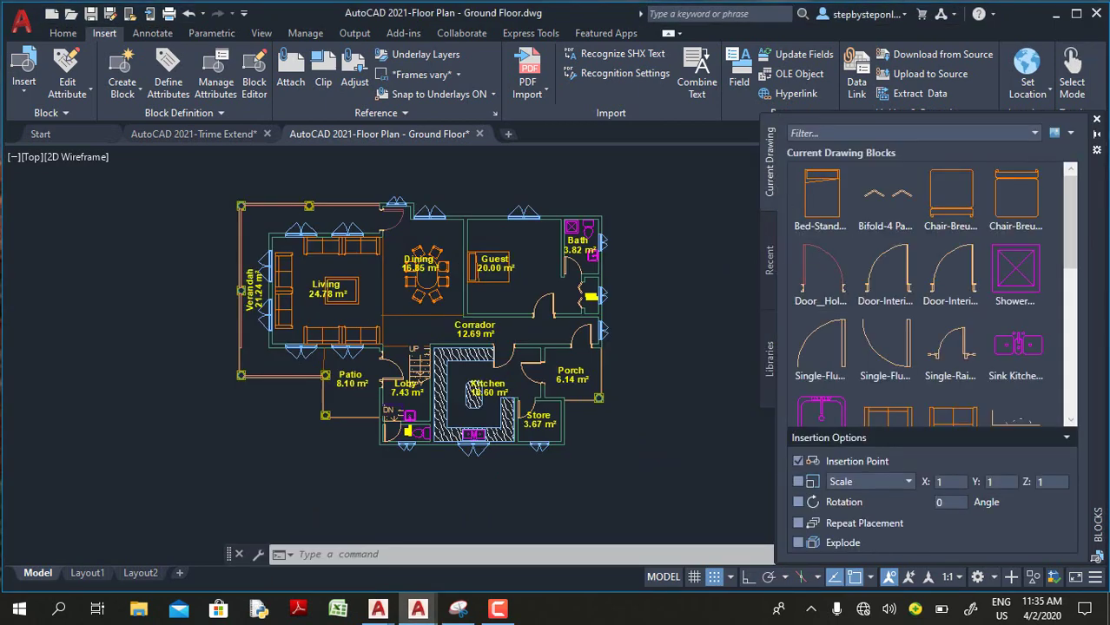
pyautogui.click(769, 261)
pyautogui.click(771, 375)
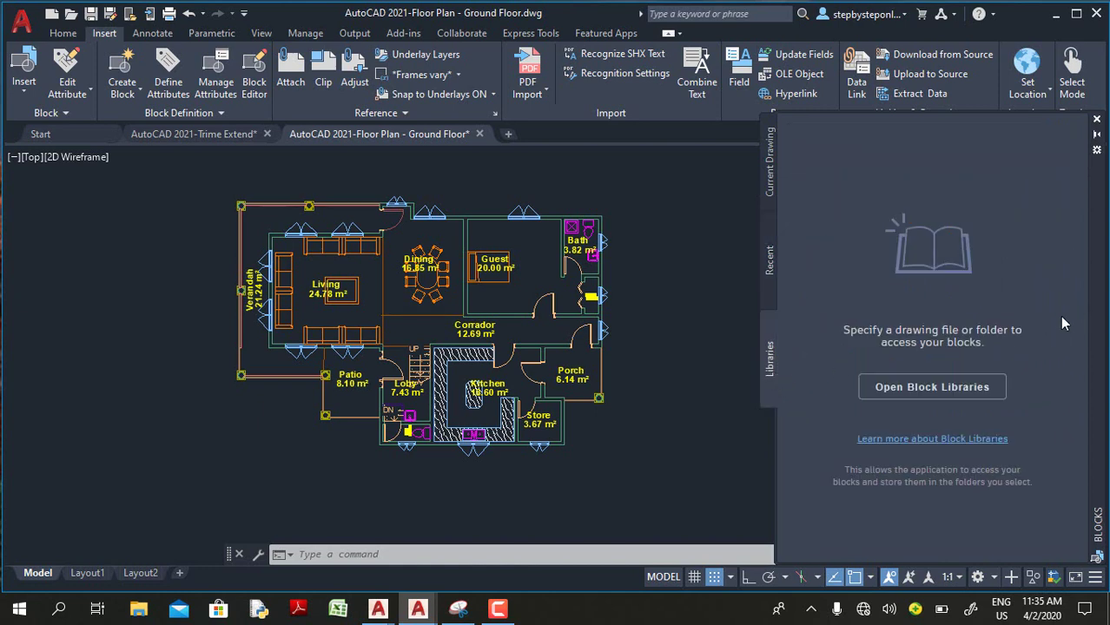
# Open the My Library folder from the Desktop as a block library
pyautogui.click(918, 388)
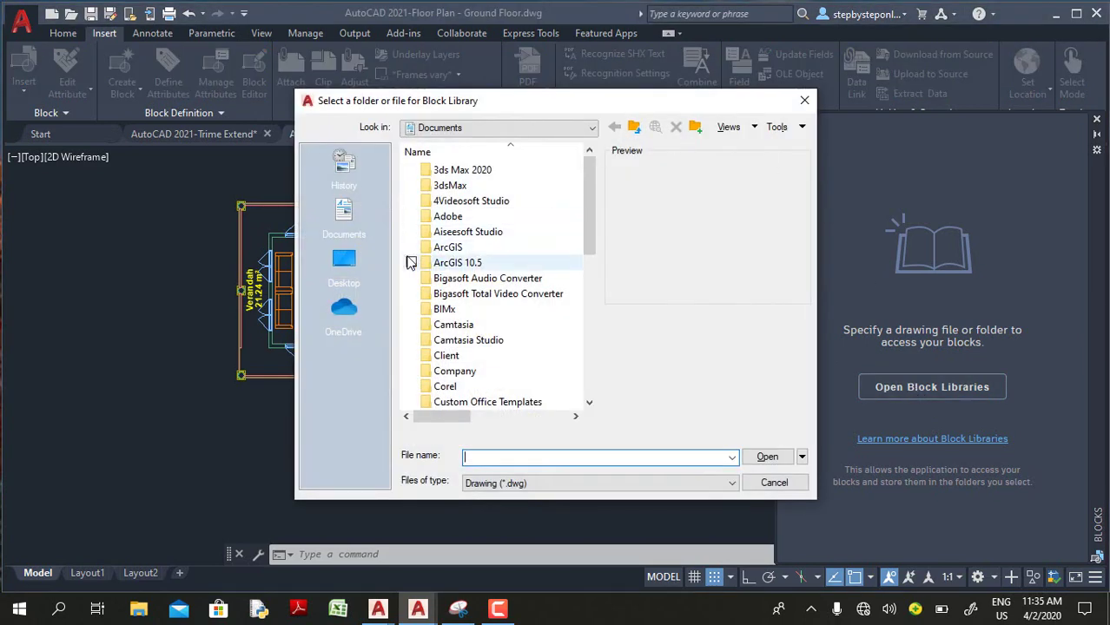
pyautogui.click(348, 260)
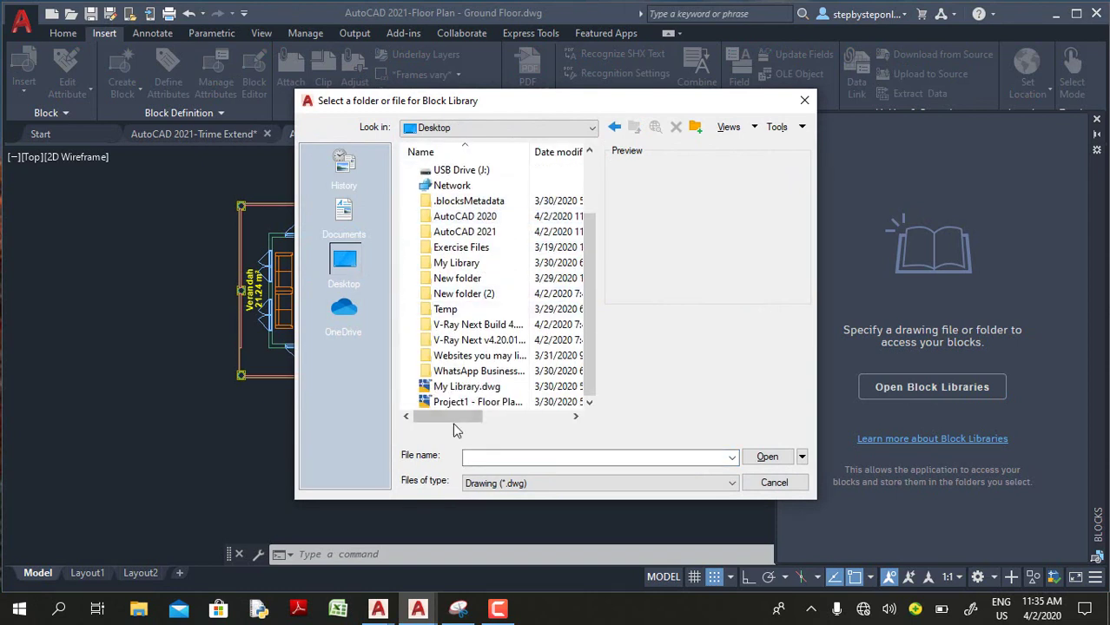
pyautogui.click(460, 373)
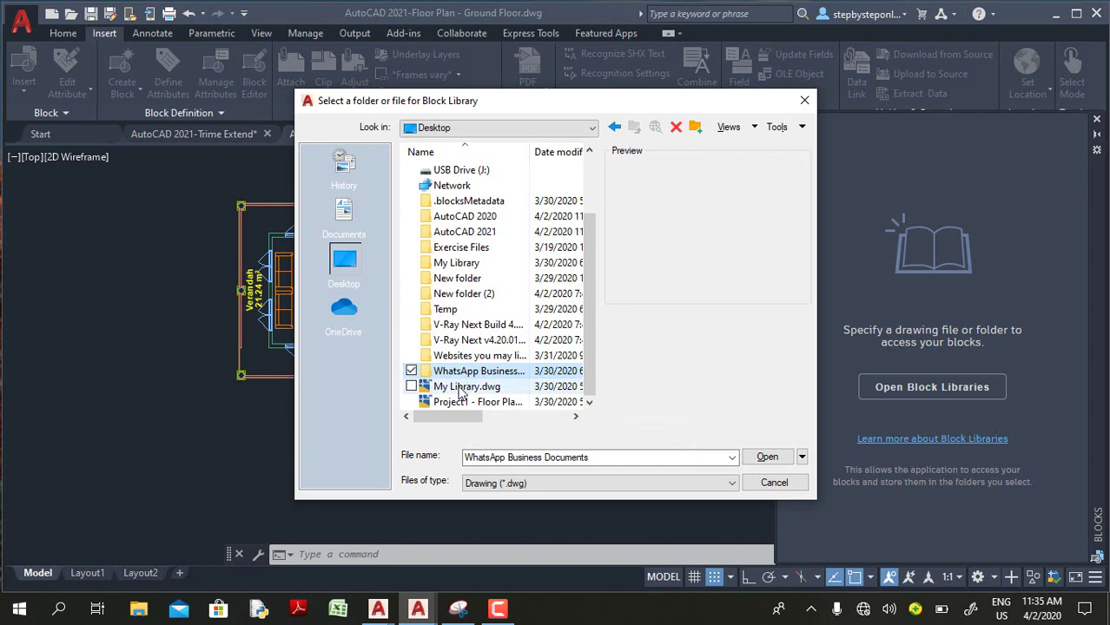
pyautogui.doubleClick(456, 262)
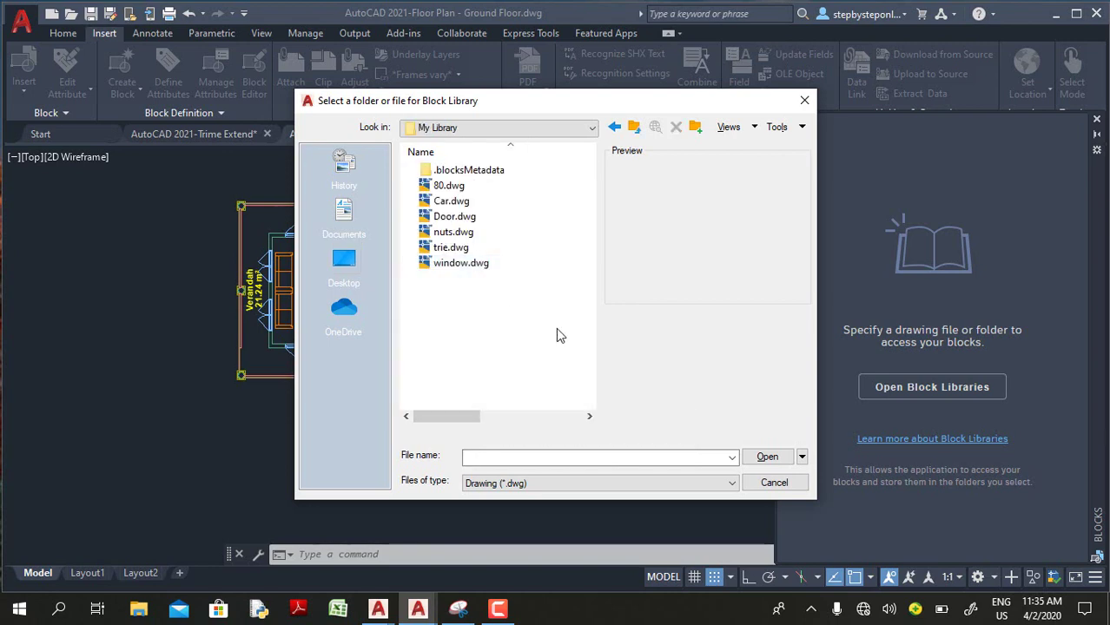
pyautogui.click(761, 455)
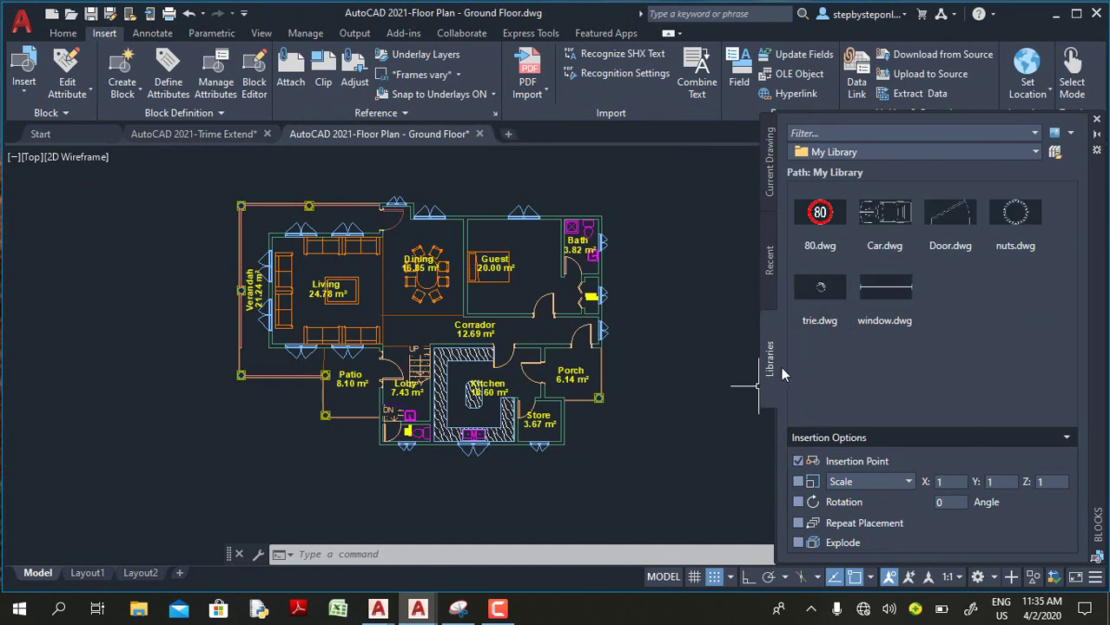
# Insert Door.dwg and window.dwg from My Library below the floor plan and 80.dwg beside the porch, and display the recent blocks
pyautogui.click(950, 215)
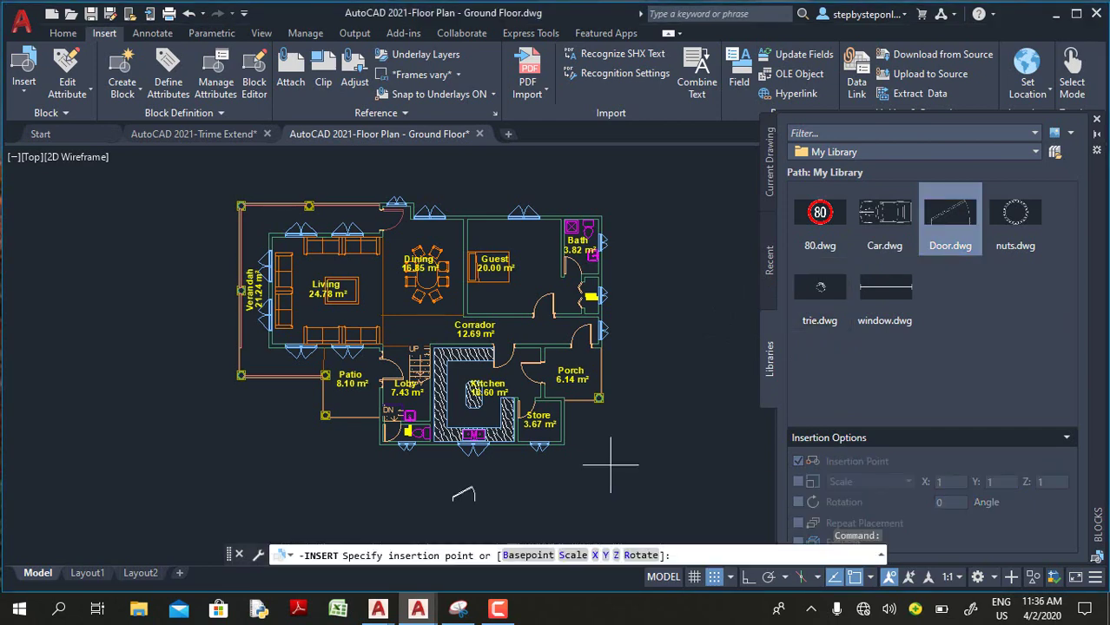
pyautogui.click(884, 290)
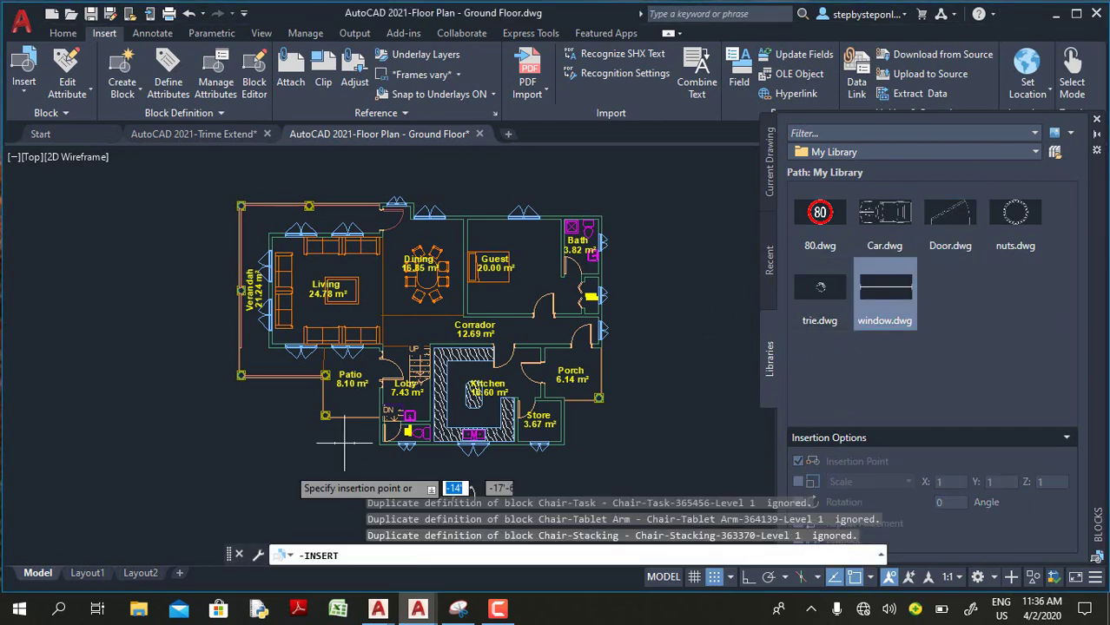
pyautogui.click(825, 217)
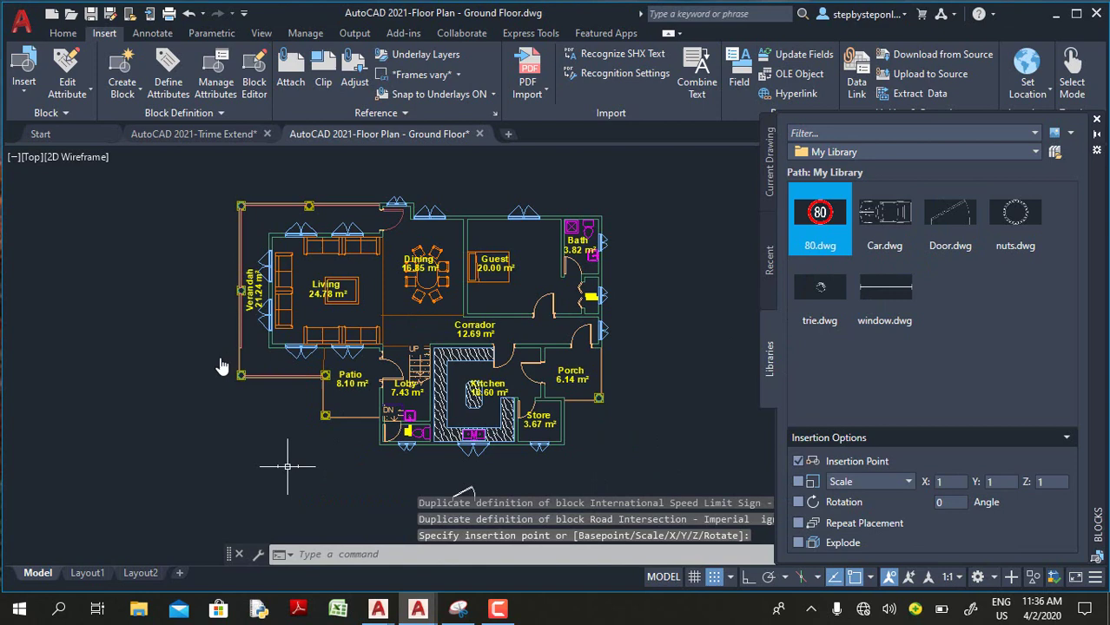
pyautogui.press('Escape')
pyautogui.press('Escape')
pyautogui.click(184, 386)
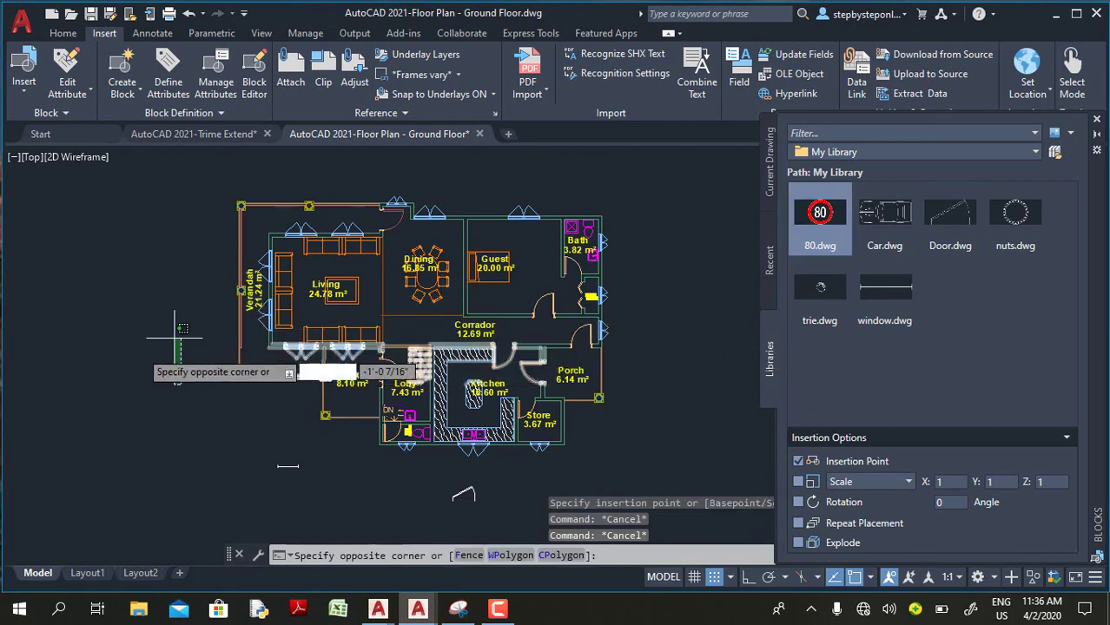
pyautogui.click(178, 338)
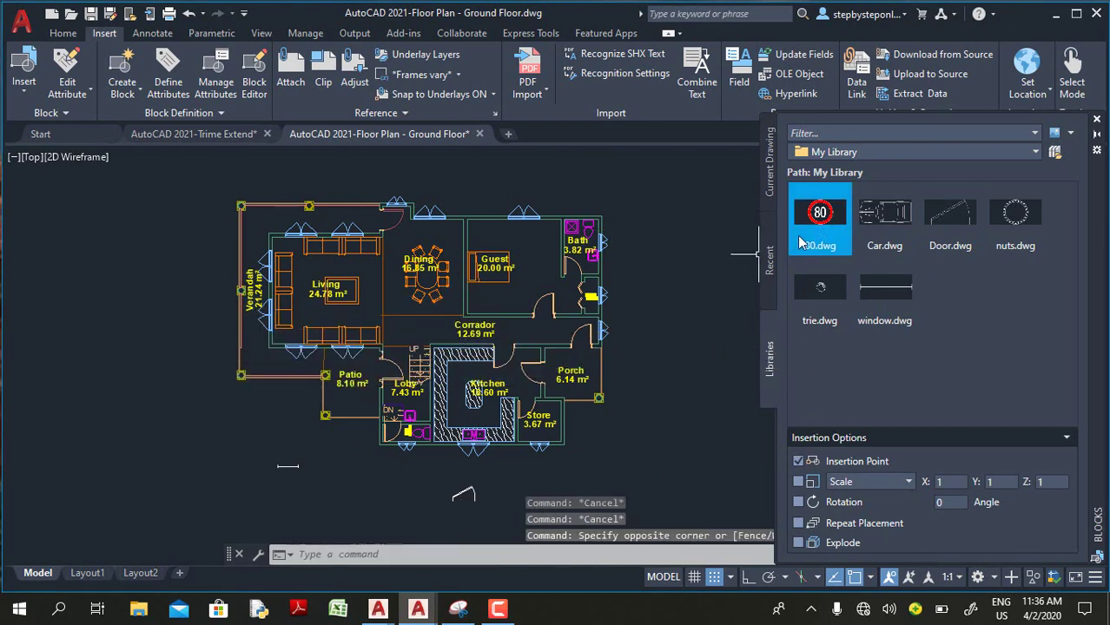
pyautogui.click(820, 218)
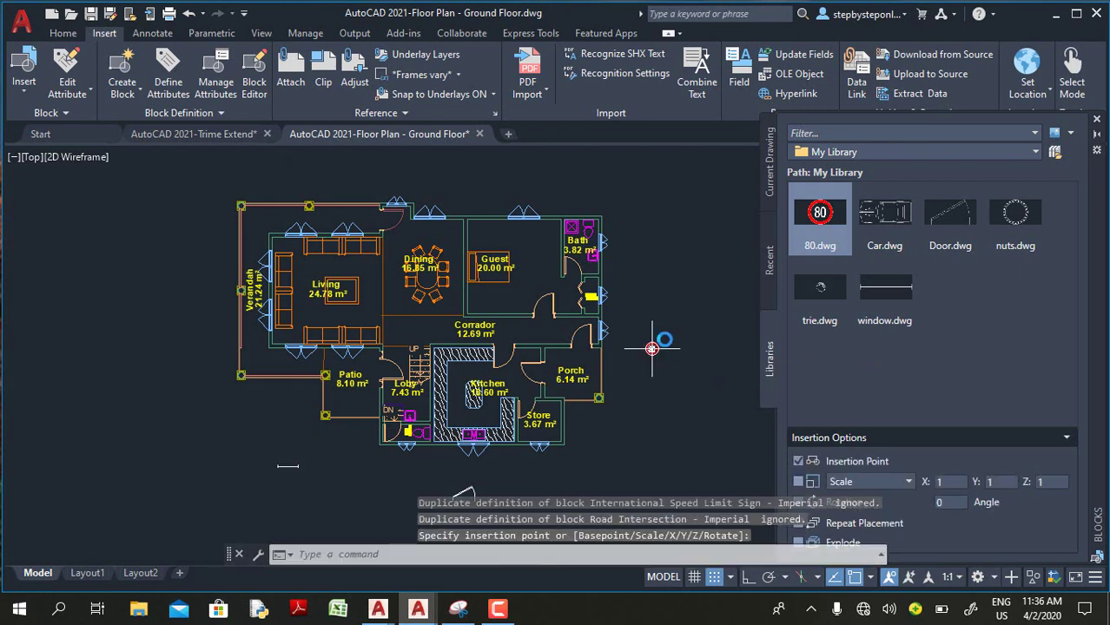
pyautogui.click(768, 269)
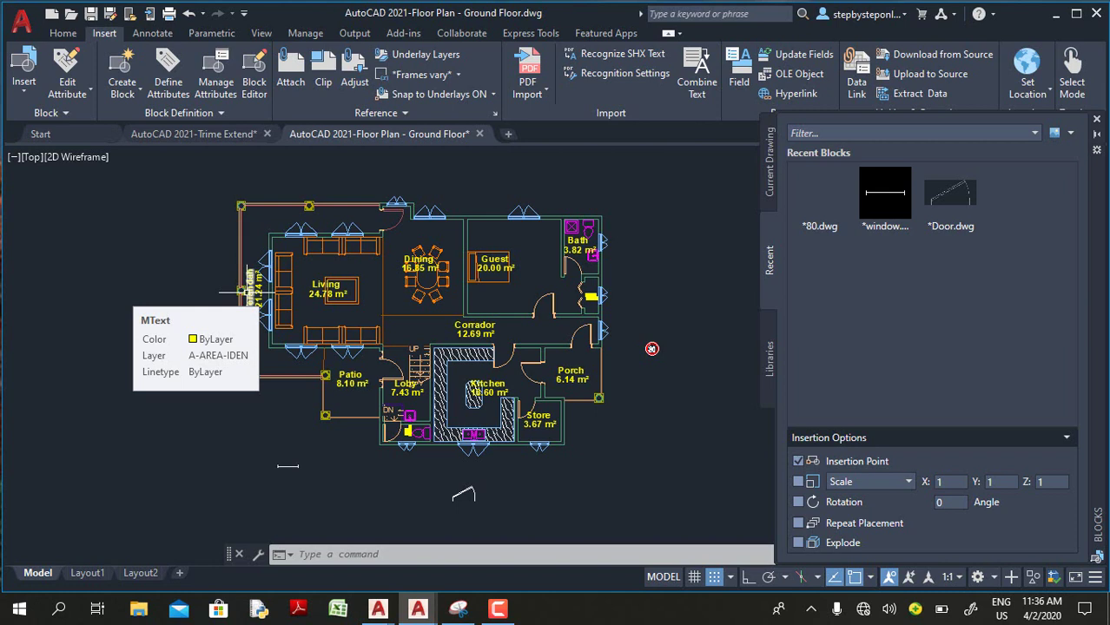
# Keep the extended drawing tools expanded and draw a rectangular revision cloud over the living room and verandah
pyautogui.click(63, 35)
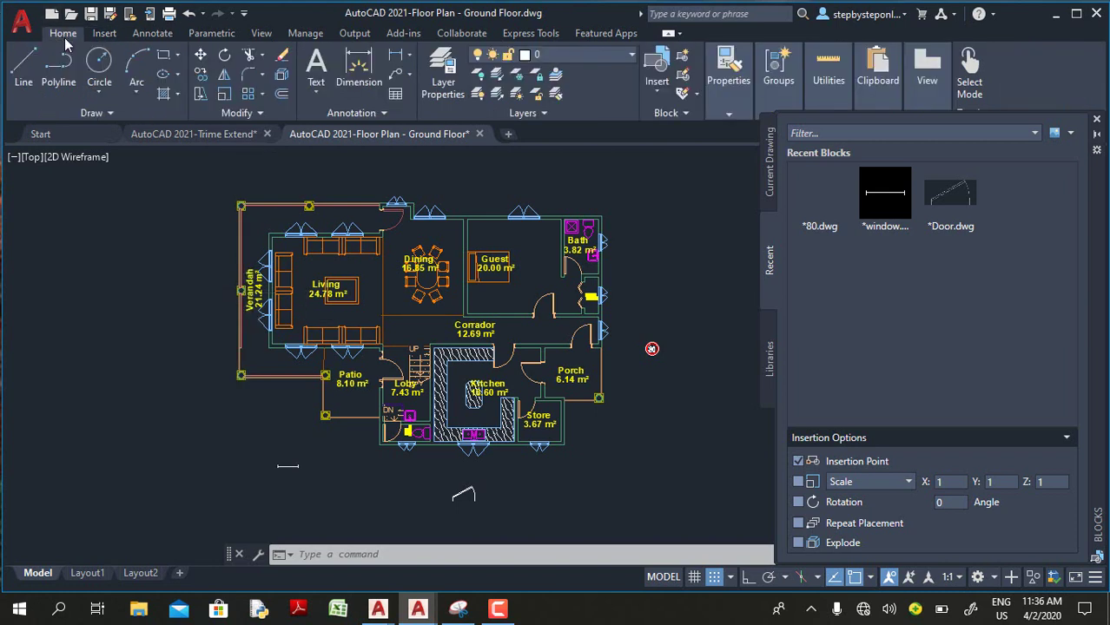
pyautogui.click(108, 114)
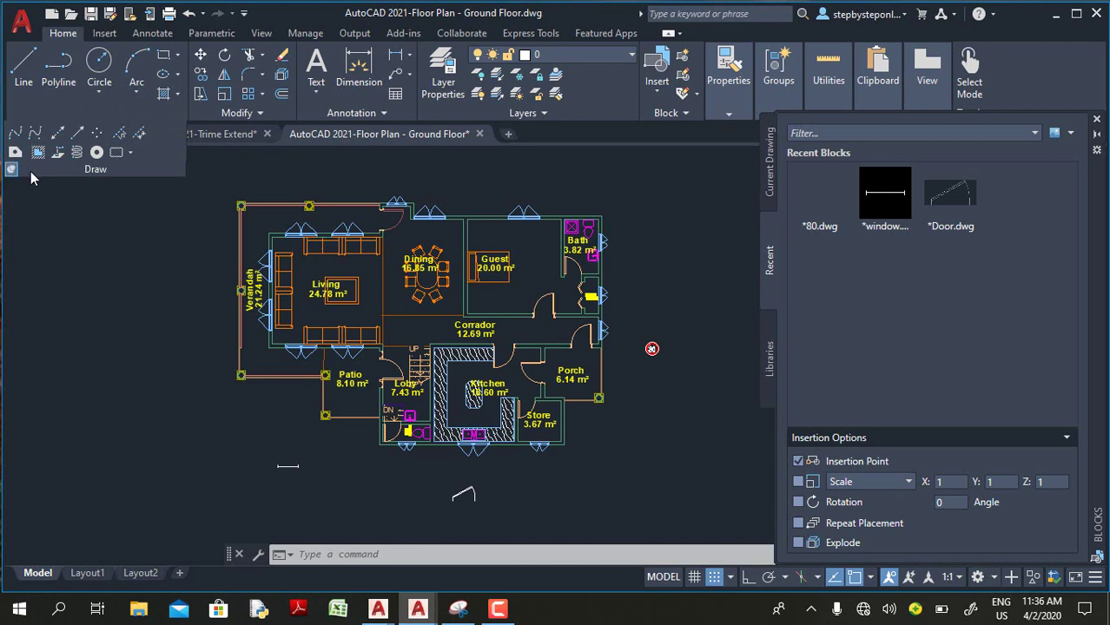
pyautogui.click(116, 155)
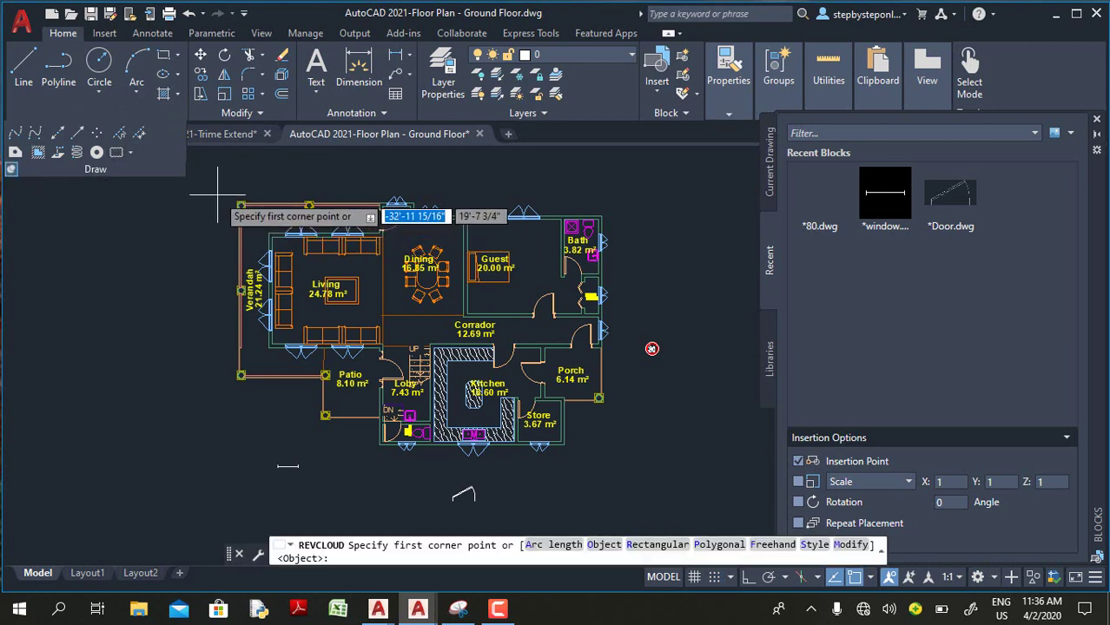
pyautogui.click(217, 196)
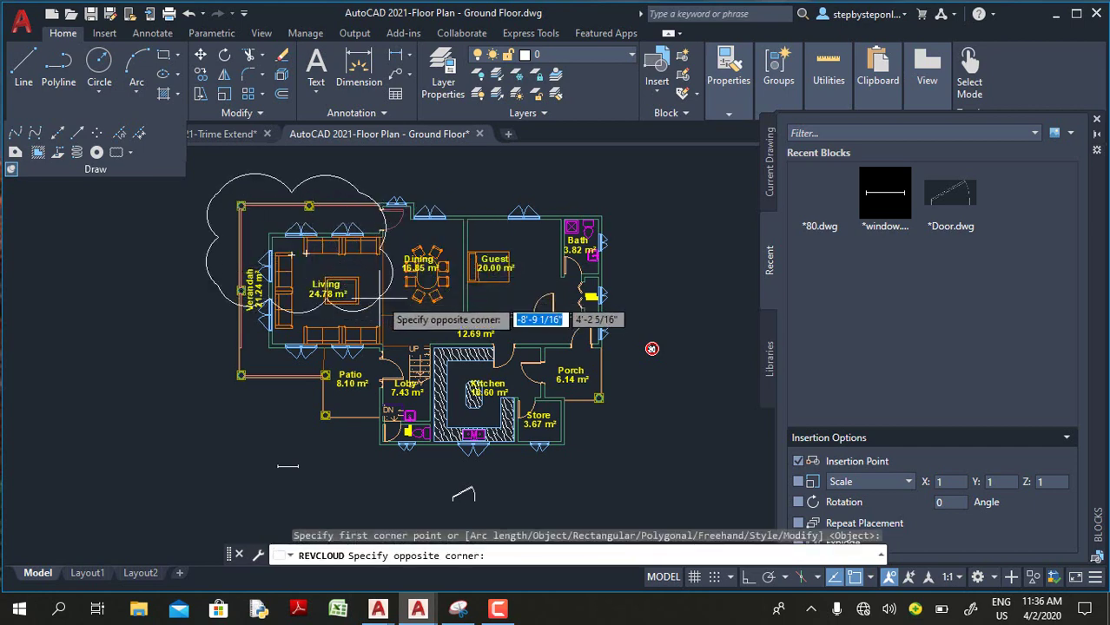
pyautogui.click(404, 307)
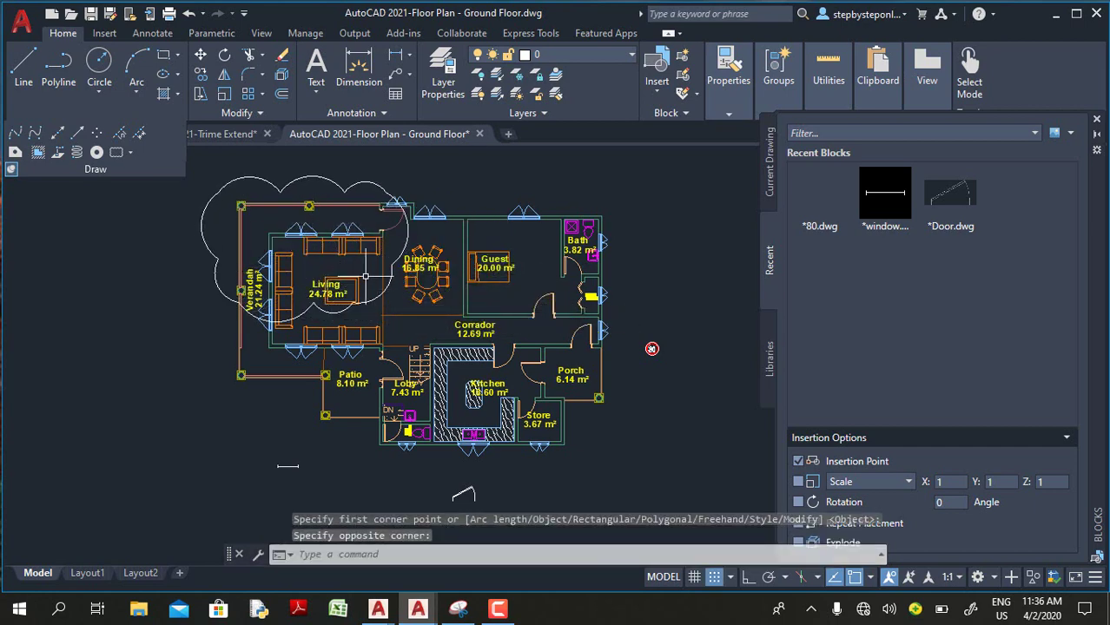
# Select the revision cloud and examine its properties, including the arc length
pyautogui.click(240, 182)
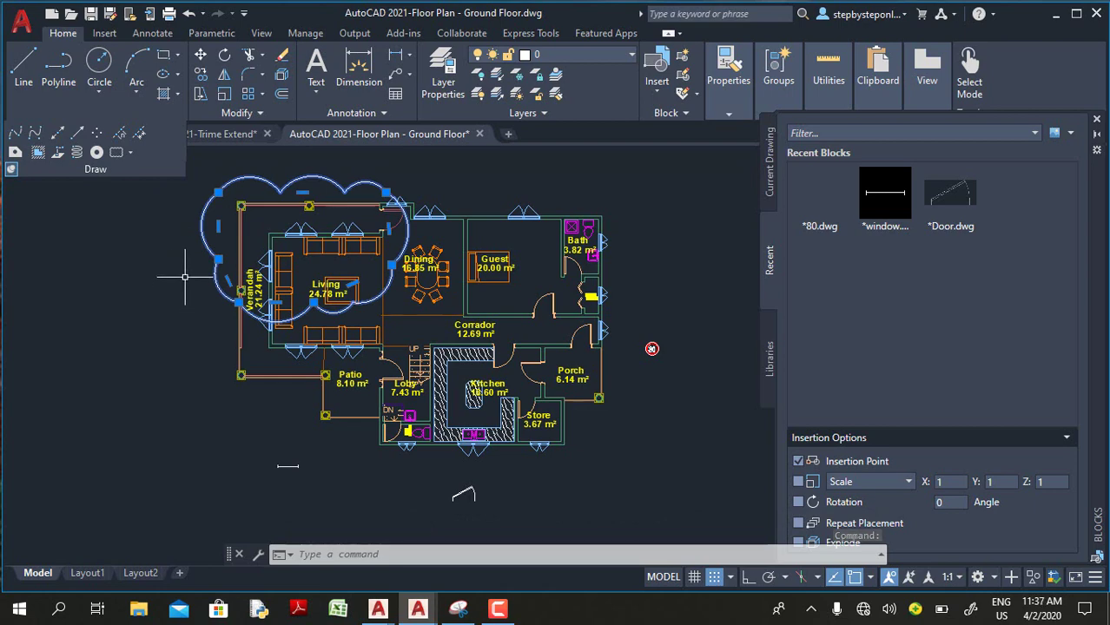
pyautogui.hotkey('ctrl', '1')
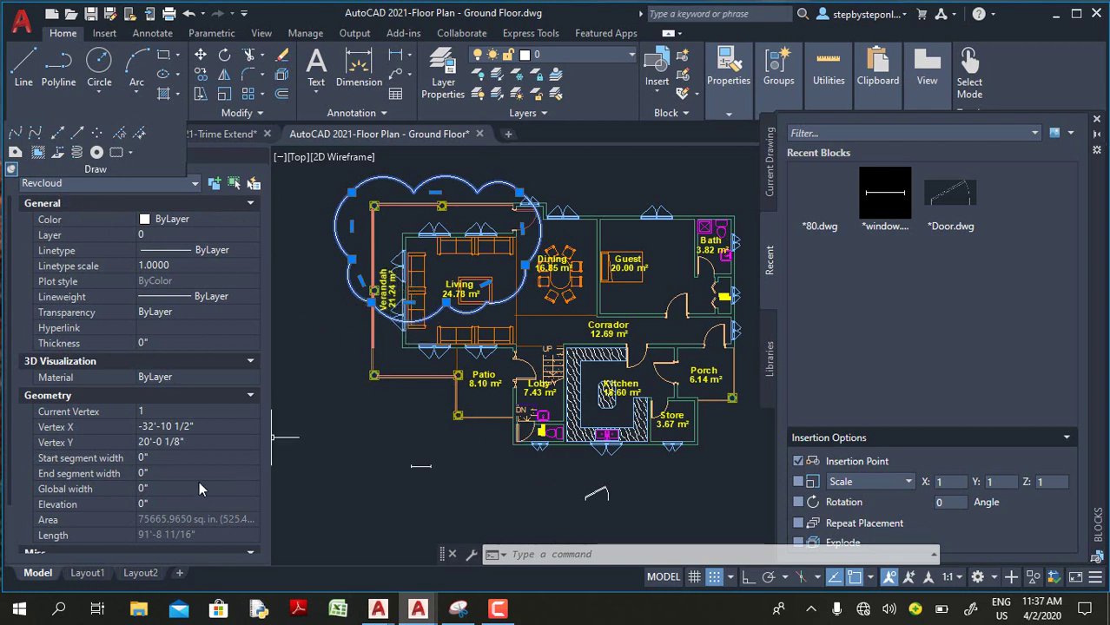
pyautogui.scroll(-2, 125, 442)
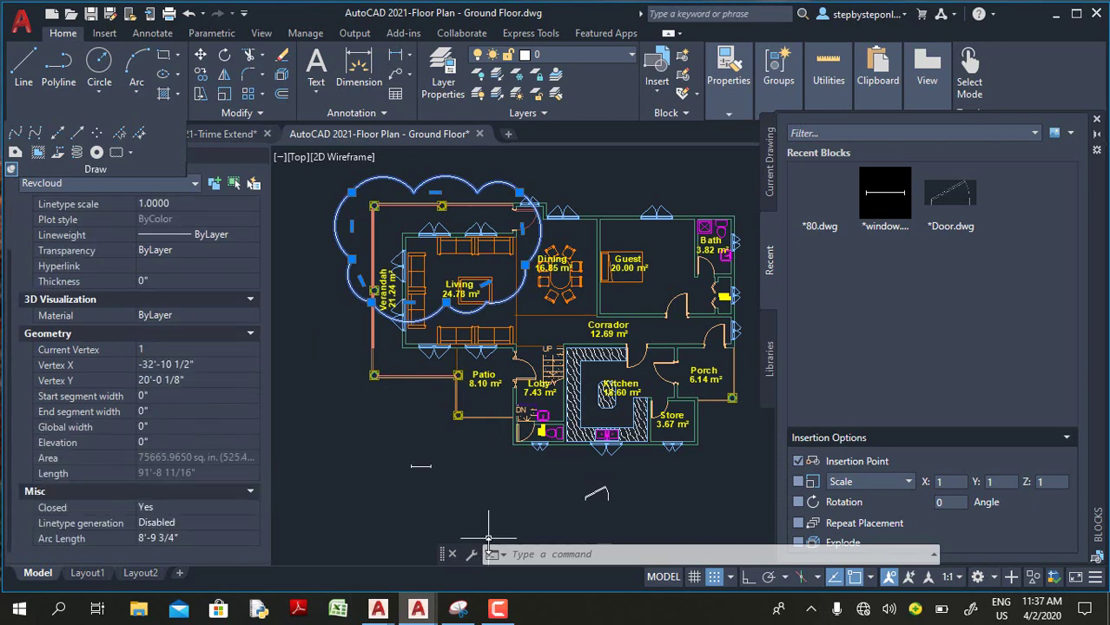
# Switch to the floor plan in AutoCAD 2020, keep the extended drawing tools expanded, and draw a rectangular revision cloud over the living room and verandah
pyautogui.moveTo(381, 607)
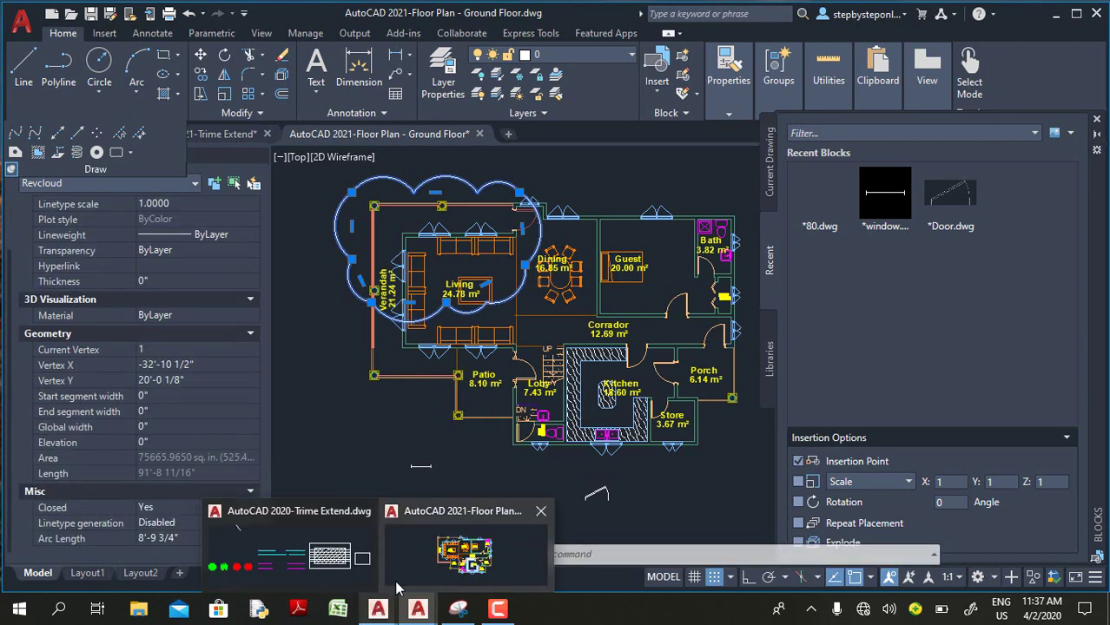
pyautogui.click(352, 547)
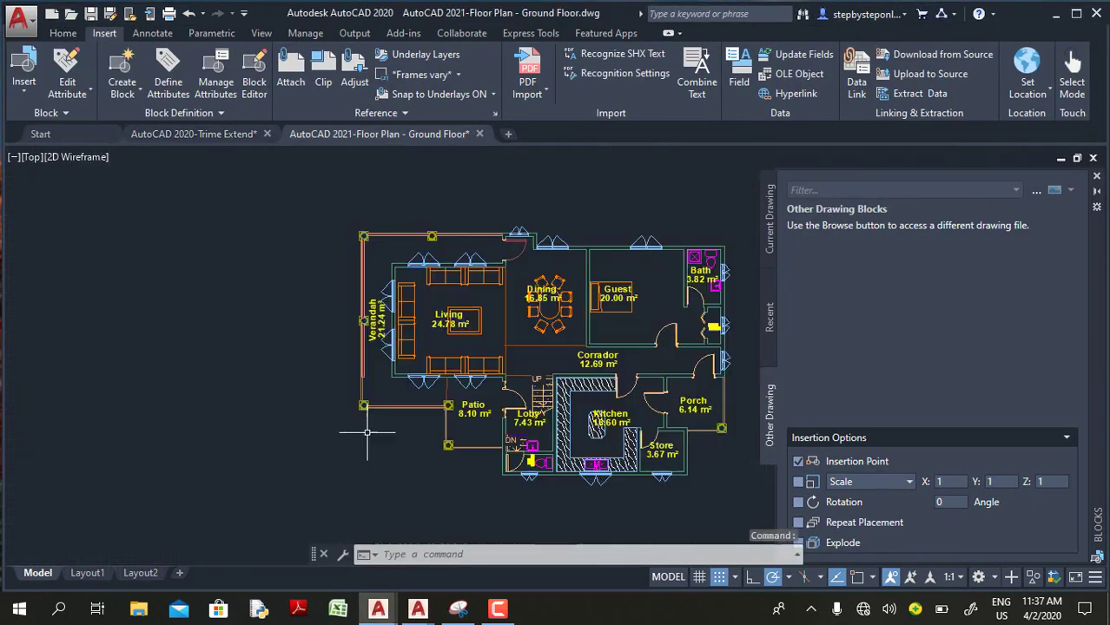
pyautogui.scroll(-4, 368, 432)
pyautogui.scroll(2, 373, 434)
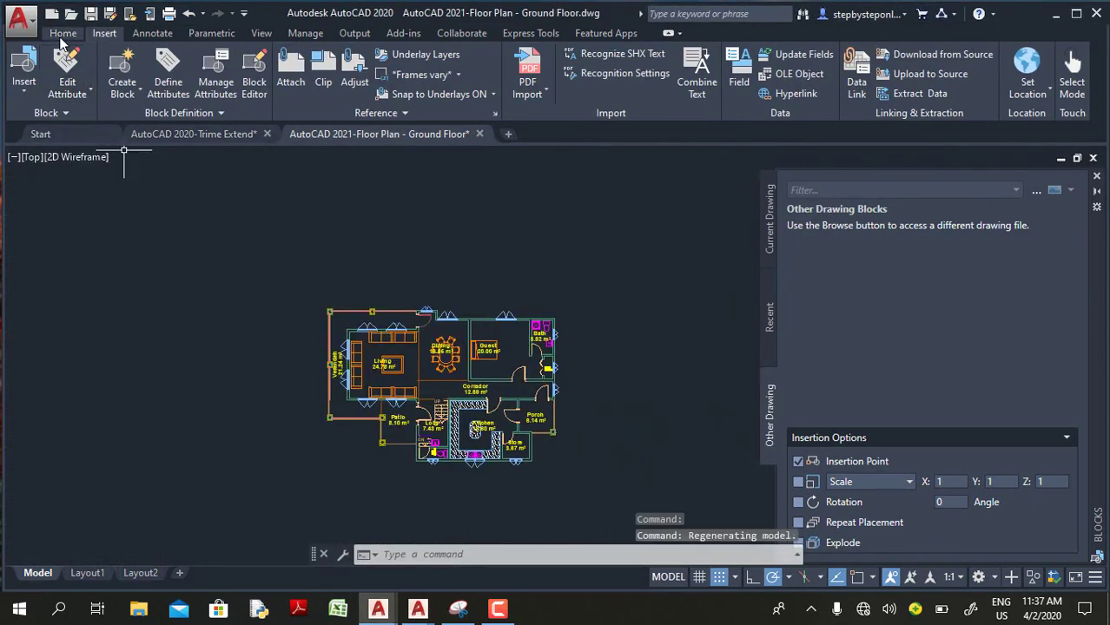
pyautogui.click(63, 35)
pyautogui.click(111, 115)
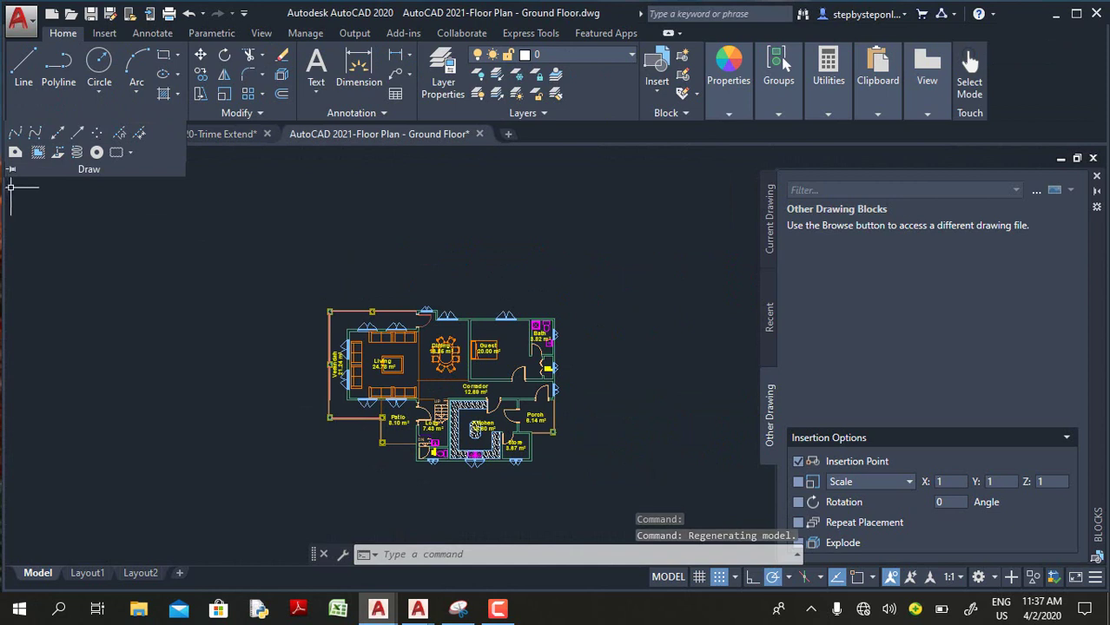
pyautogui.click(12, 171)
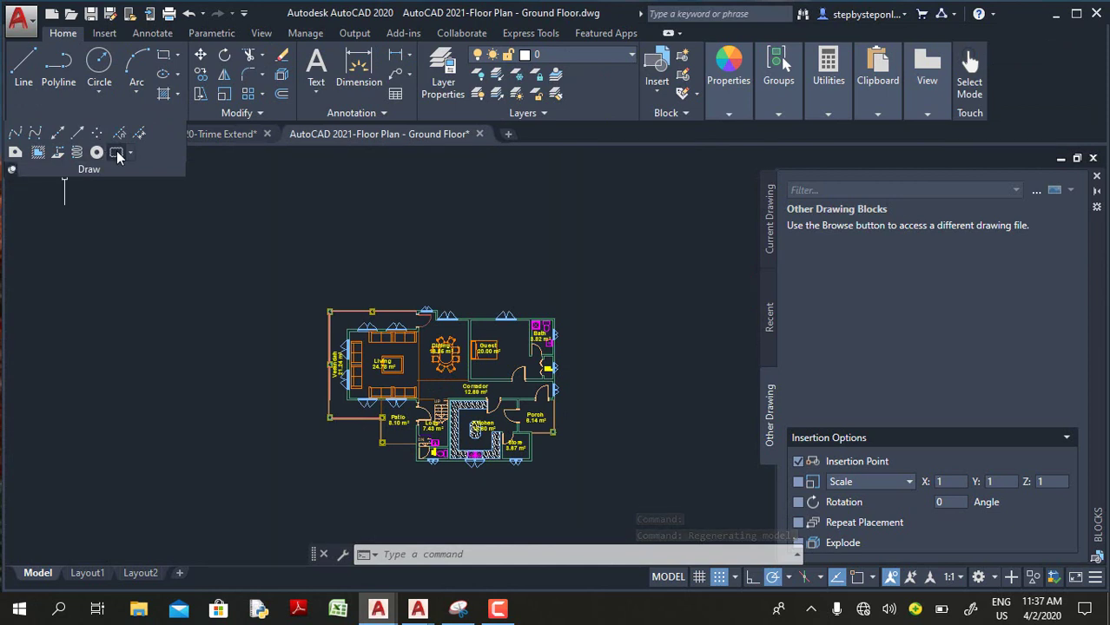
pyautogui.click(288, 259)
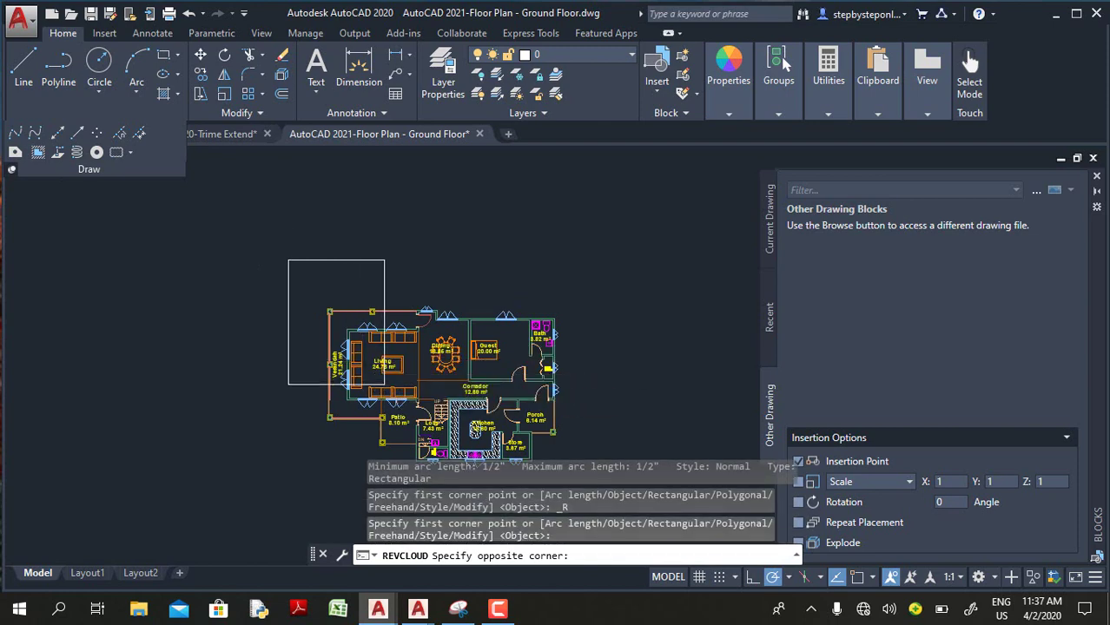
# Examine the arc size of the new revision cloud up close and compare it with the scale of the floor plan
pyautogui.scroll(2, 357, 280)
pyautogui.scroll(6, 382, 270)
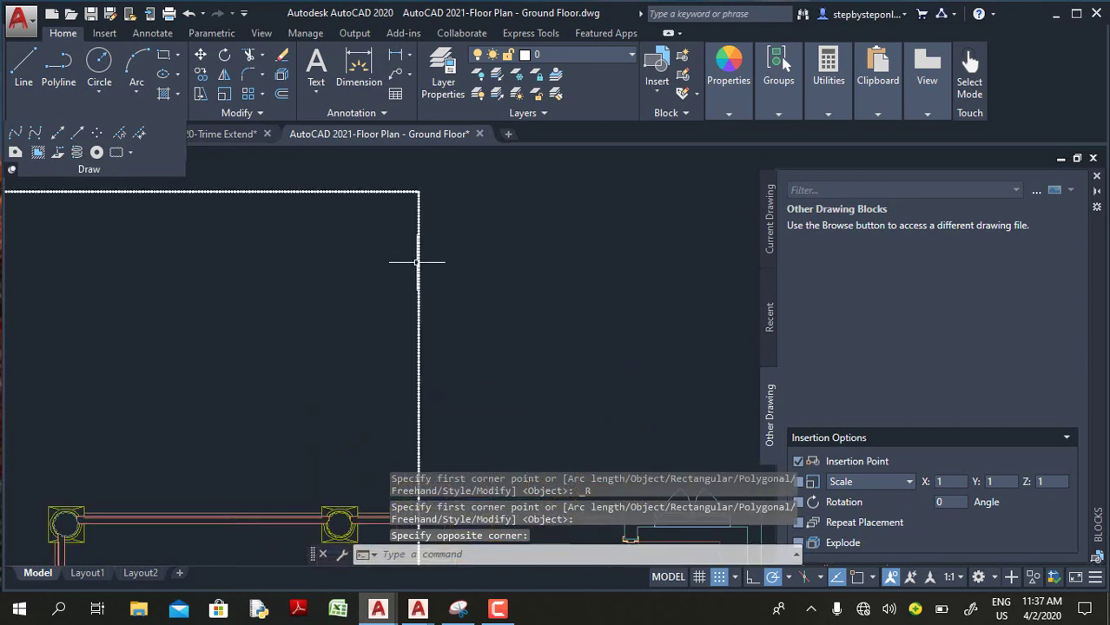
pyautogui.scroll(-4, 317, 218)
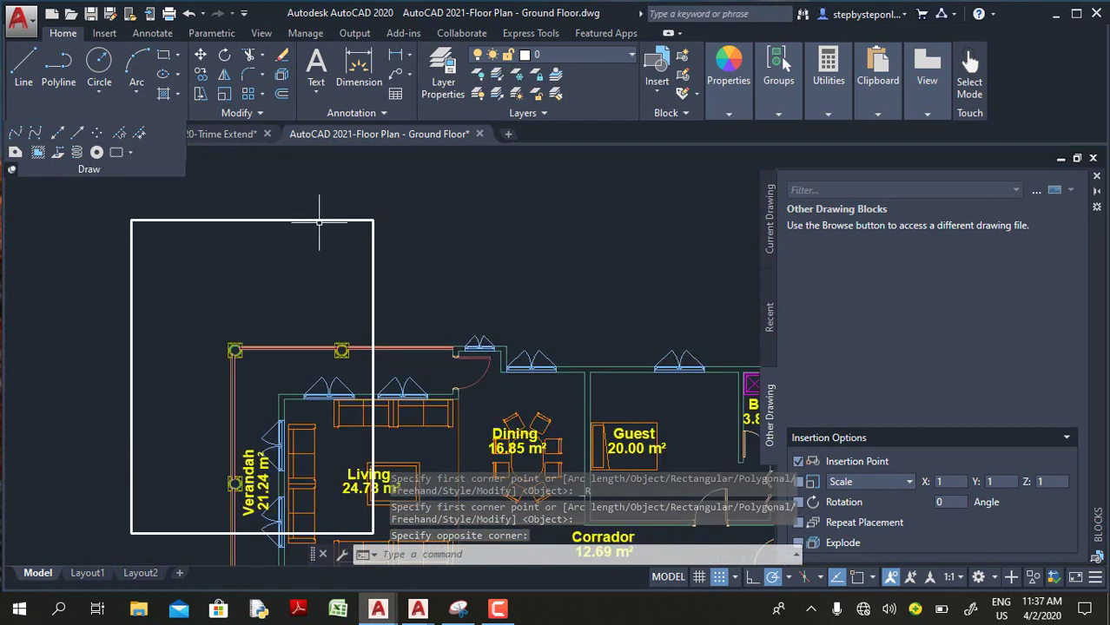
pyautogui.scroll(-3, 319, 222)
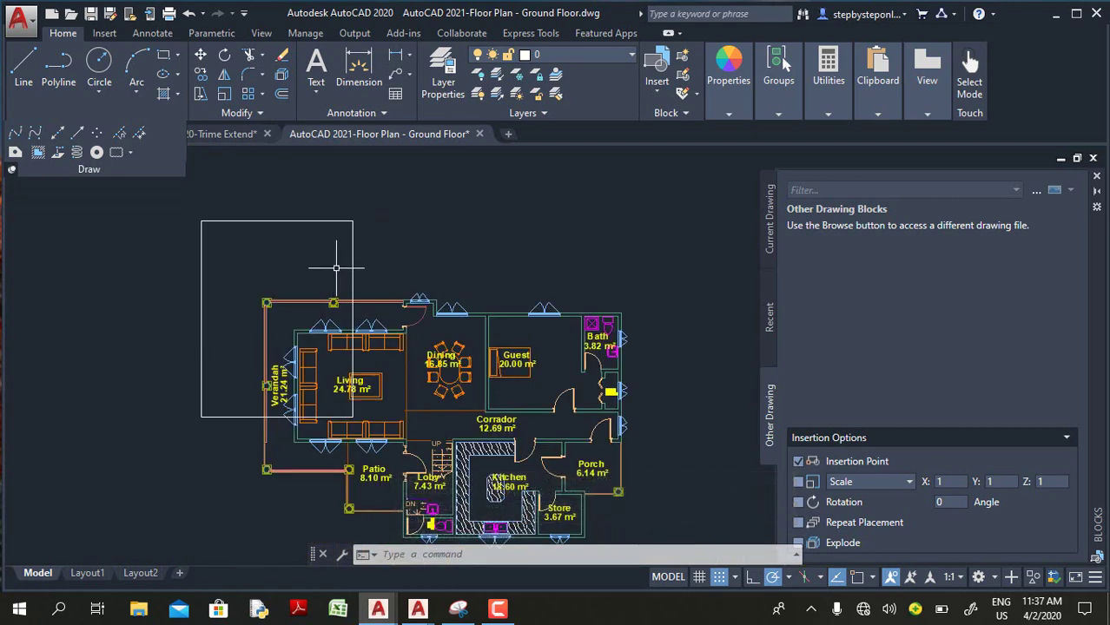
pyautogui.scroll(5, 343, 274)
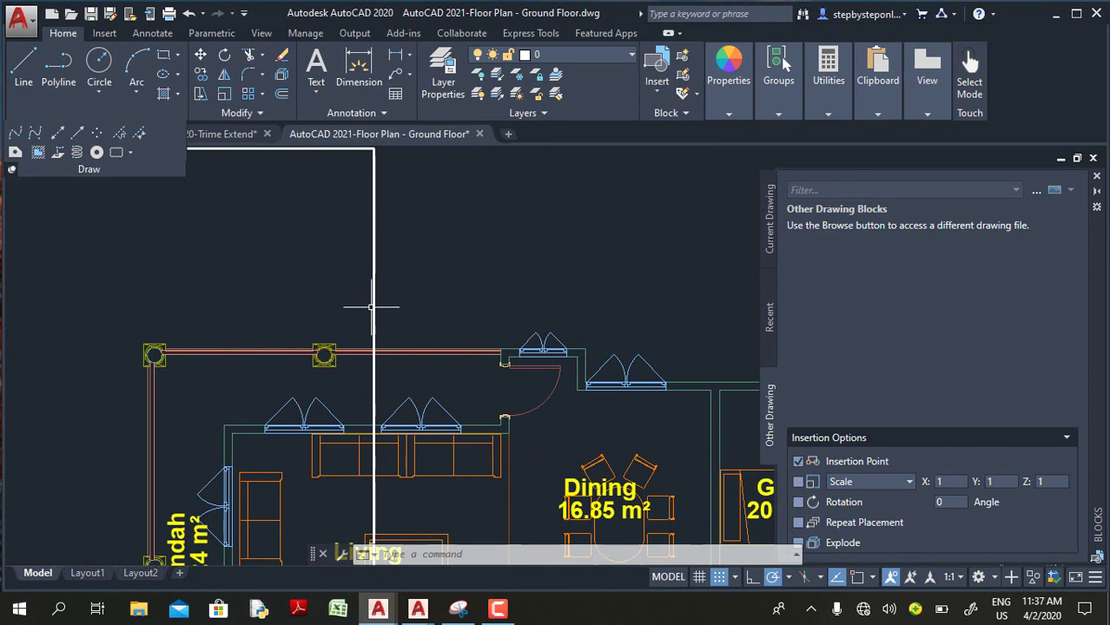
pyautogui.scroll(8, 372, 306)
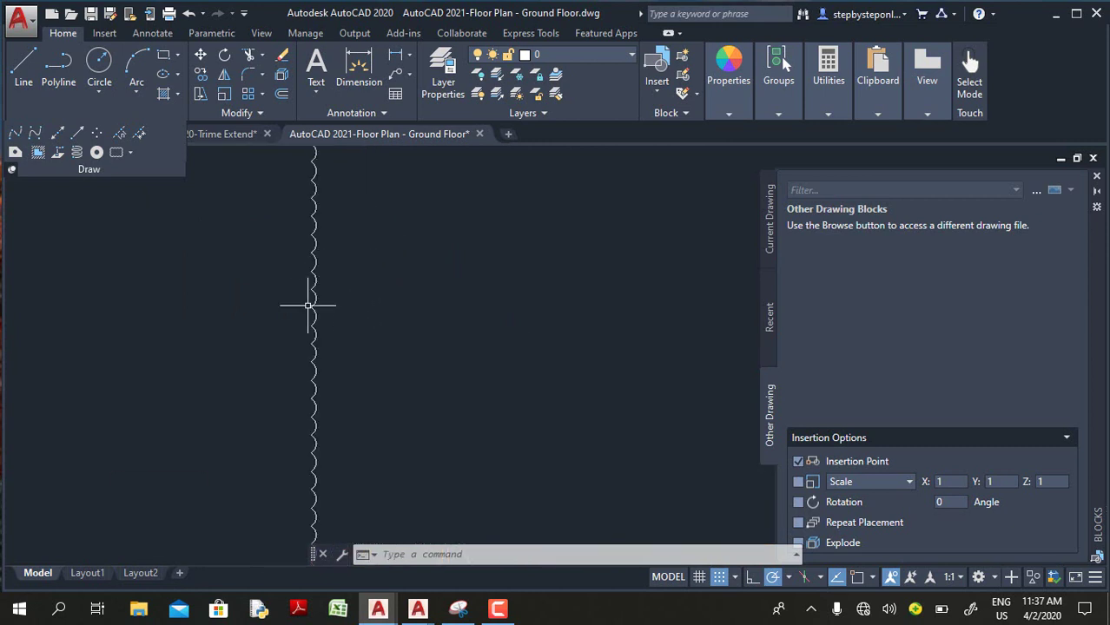
pyautogui.scroll(-5, 314, 308)
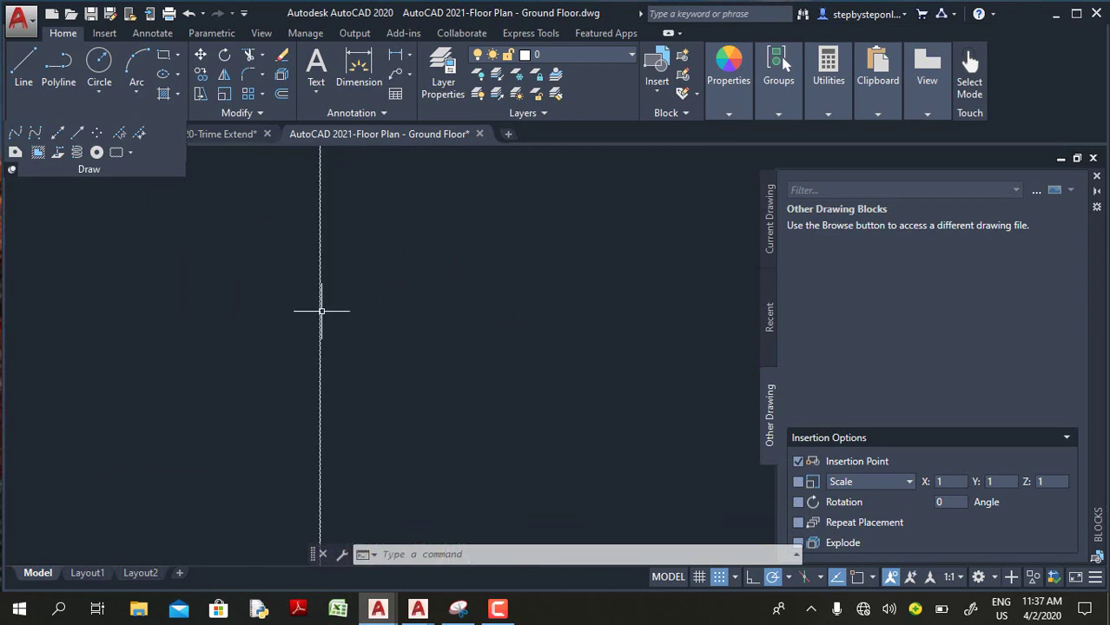
pyautogui.scroll(-2, 320, 310)
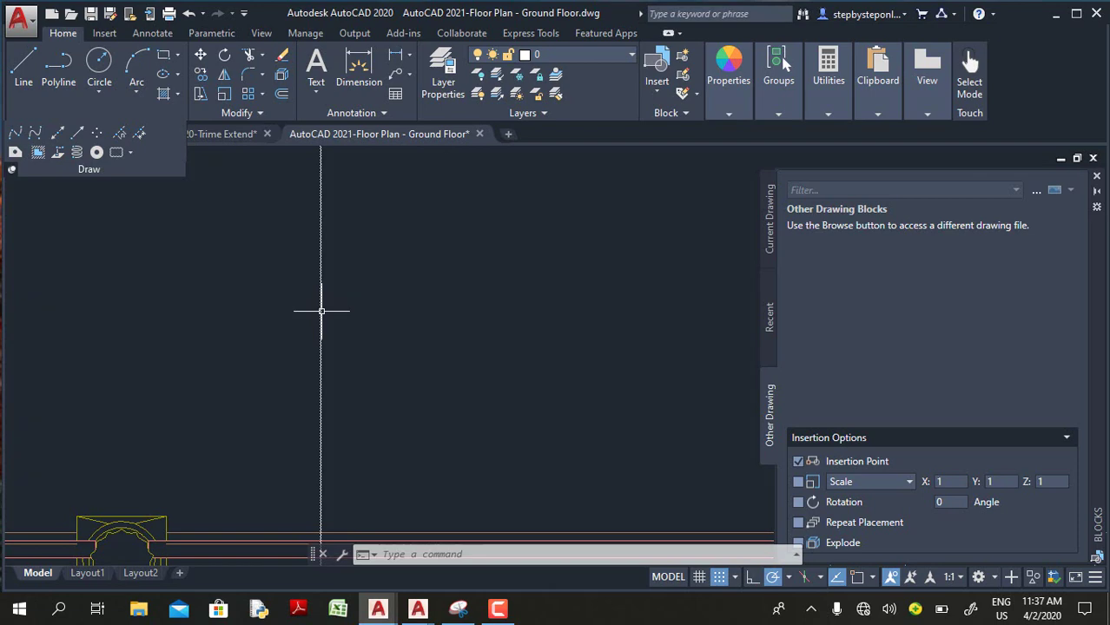
pyautogui.scroll(-2, 426, 278)
pyautogui.scroll(-3, 426, 276)
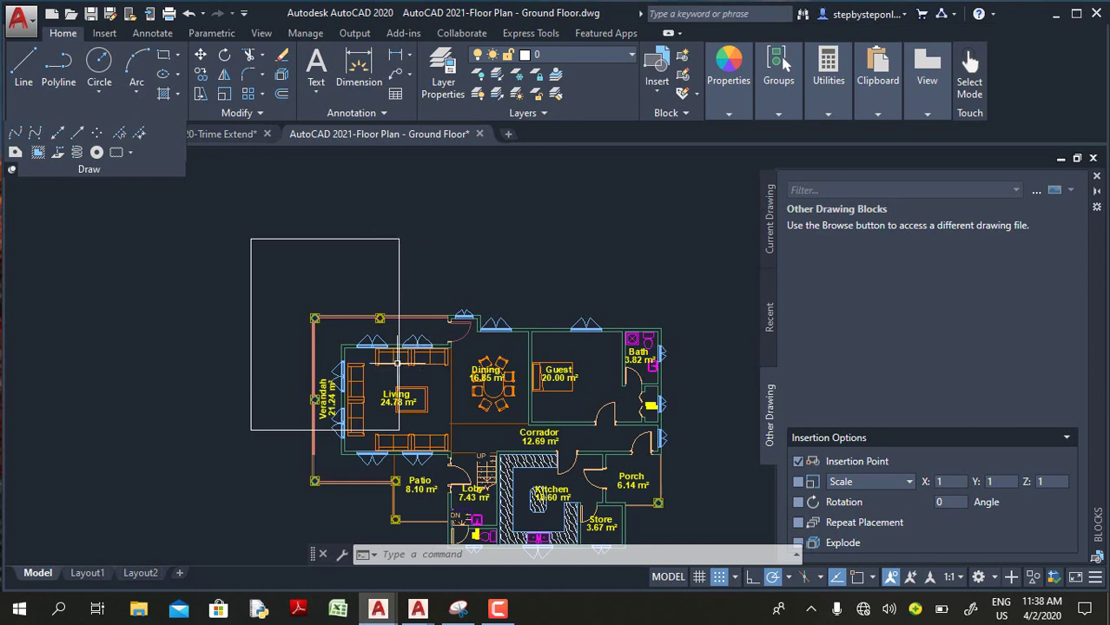
# Leave the revision cloud command and switch to the ground floor plan in AutoCAD 2021
pyautogui.click(115, 154)
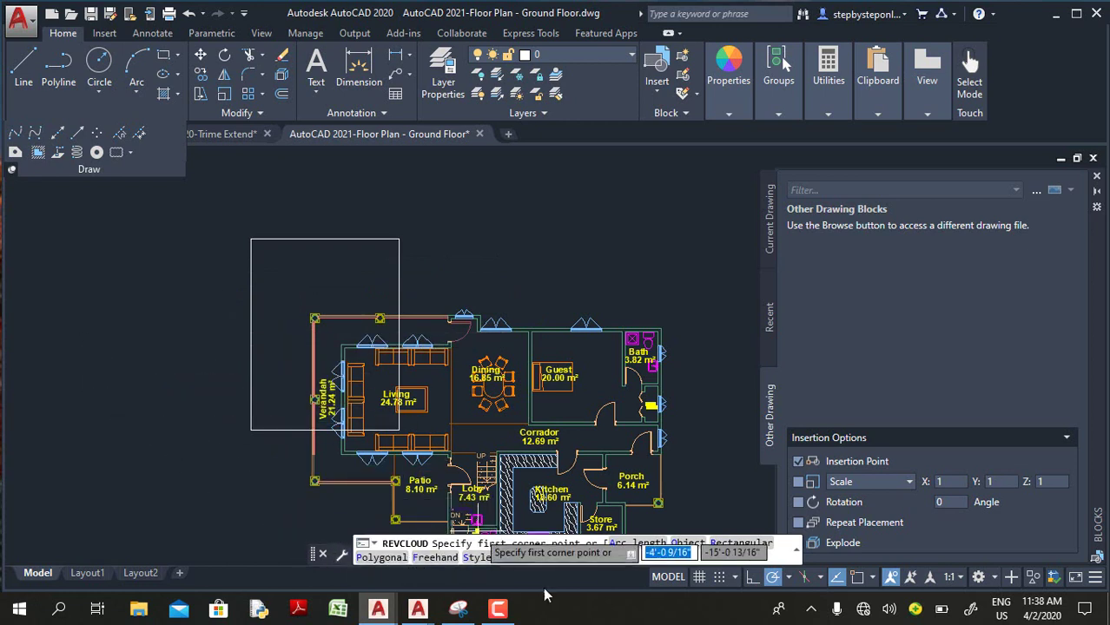
pyautogui.press('Escape')
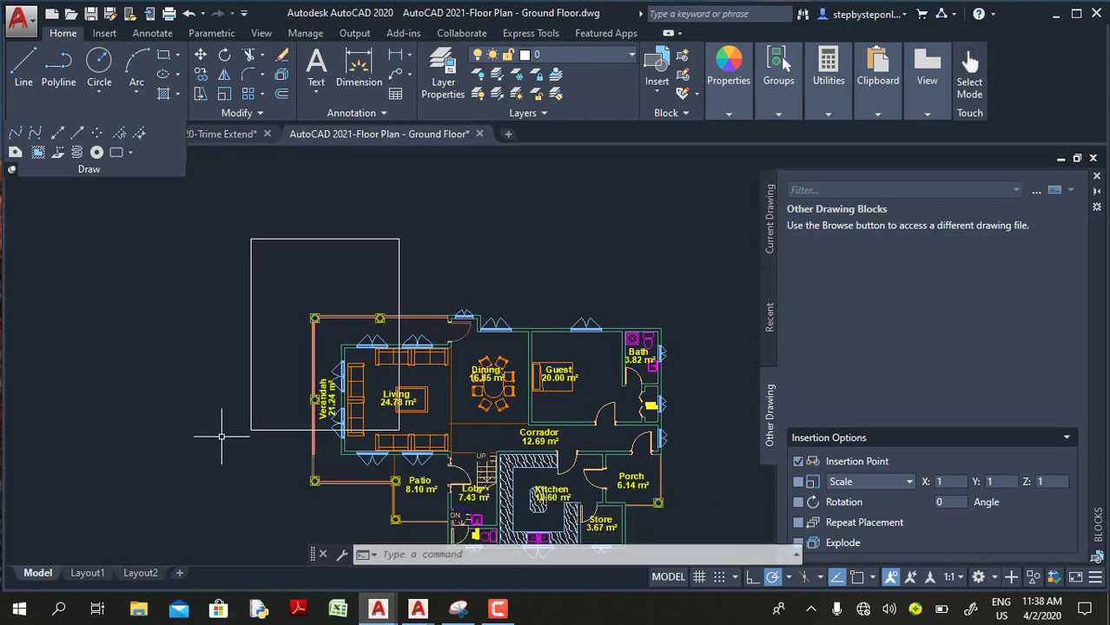
pyautogui.moveTo(418, 608)
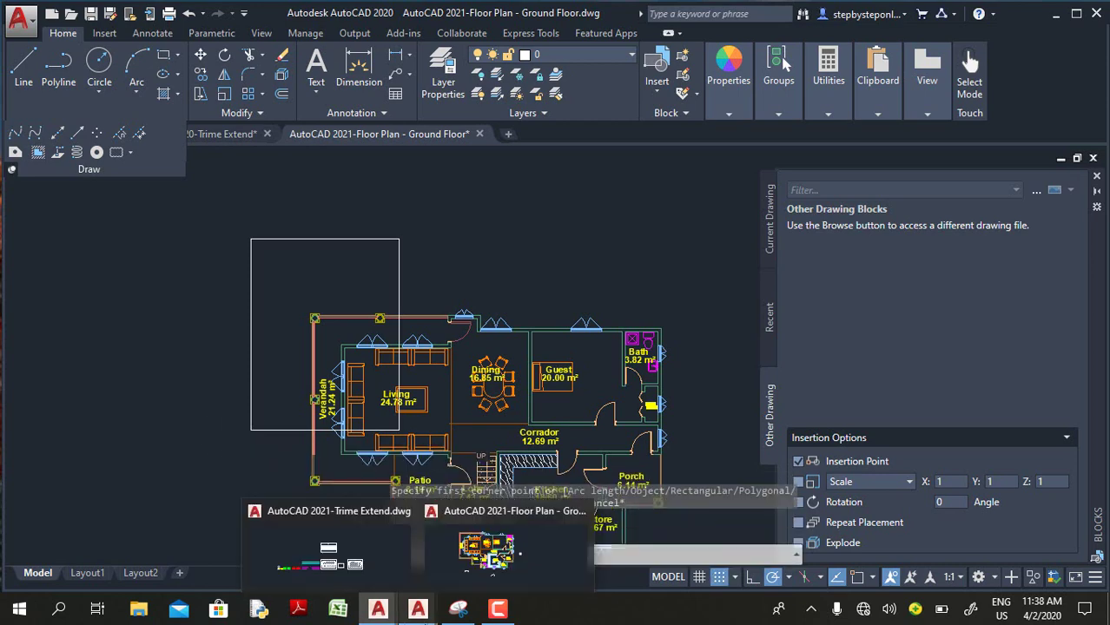
pyautogui.click(461, 574)
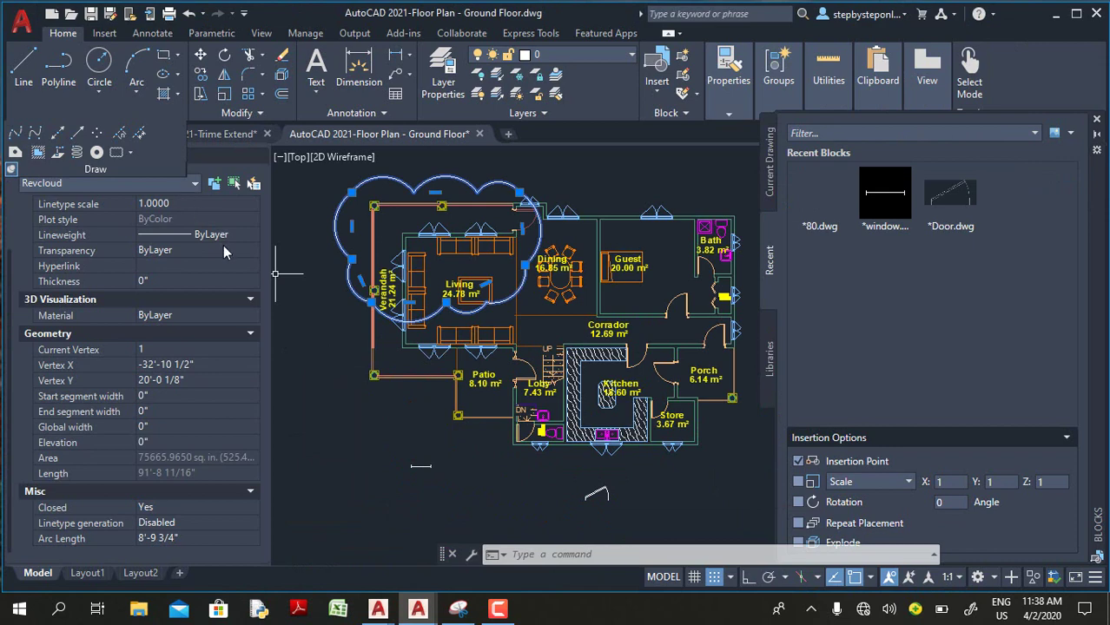
# Try a rectangular revision cloud in the empty area below the verandah and beside the patio
pyautogui.click(115, 153)
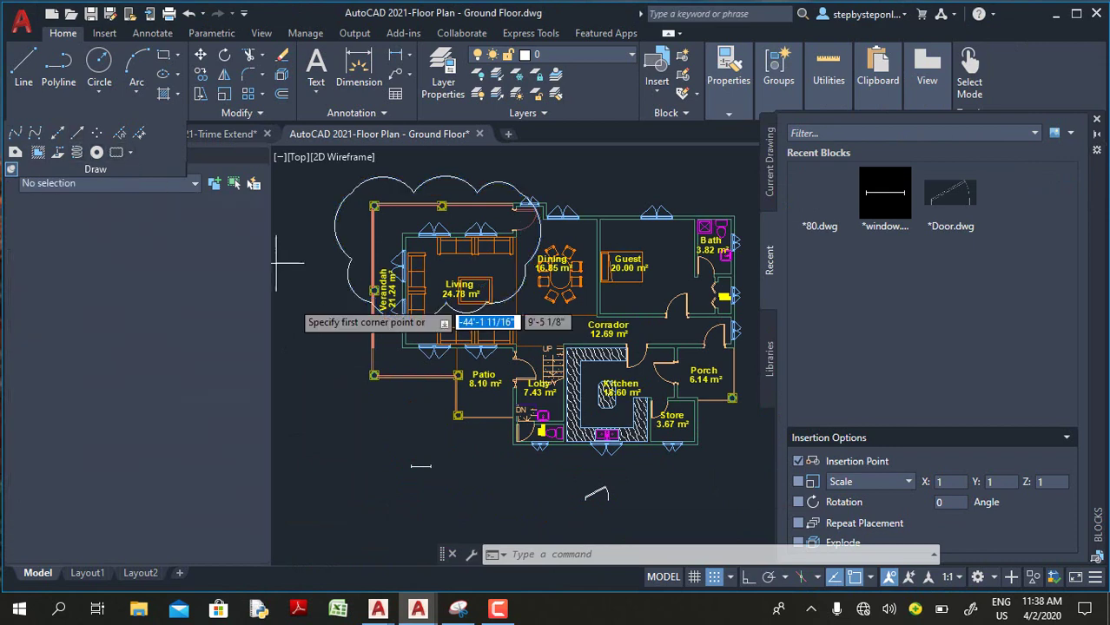
pyautogui.click(311, 390)
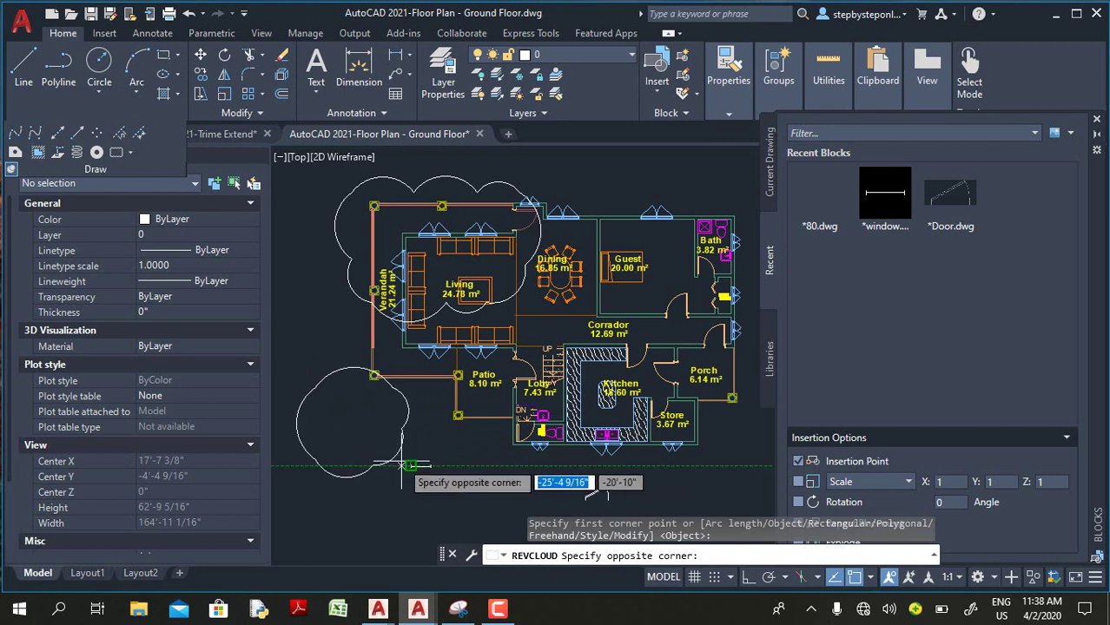
pyautogui.press('Escape')
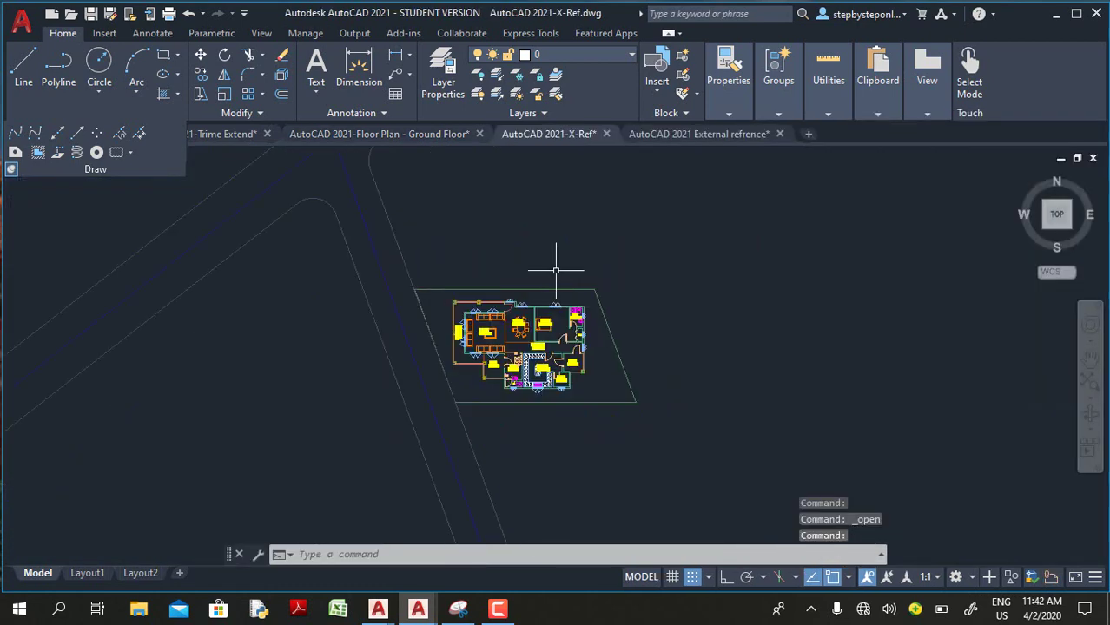
# Close the AutoCAD 2021-X-Ref drawing and go to the AutoCAD 2021 External refrence site plan
pyautogui.scroll(-2, 547, 247)
pyautogui.scroll(2, 543, 274)
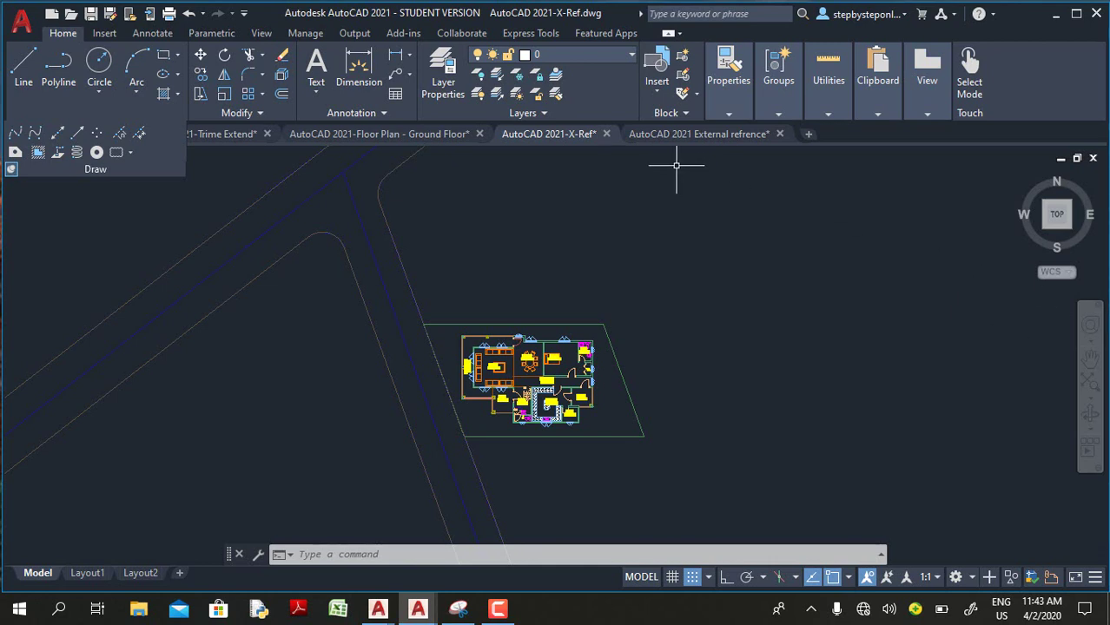
pyautogui.click(606, 134)
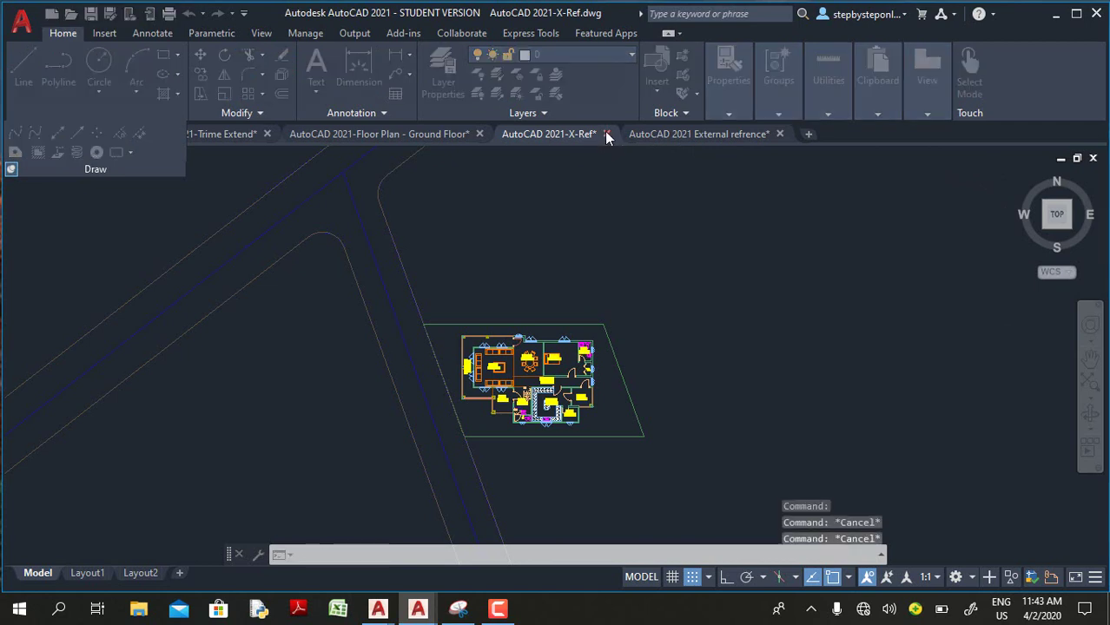
pyautogui.click(583, 340)
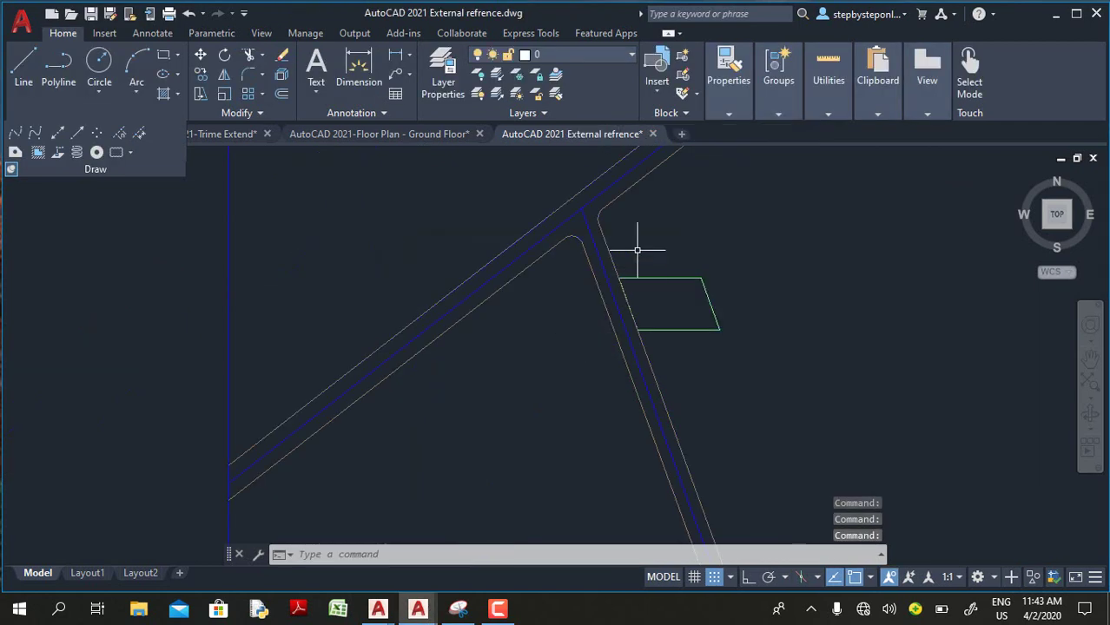
# Examine the site plan's roads, their junction, the green plot and the surrounding site boundary
pyautogui.scroll(-4, 581, 291)
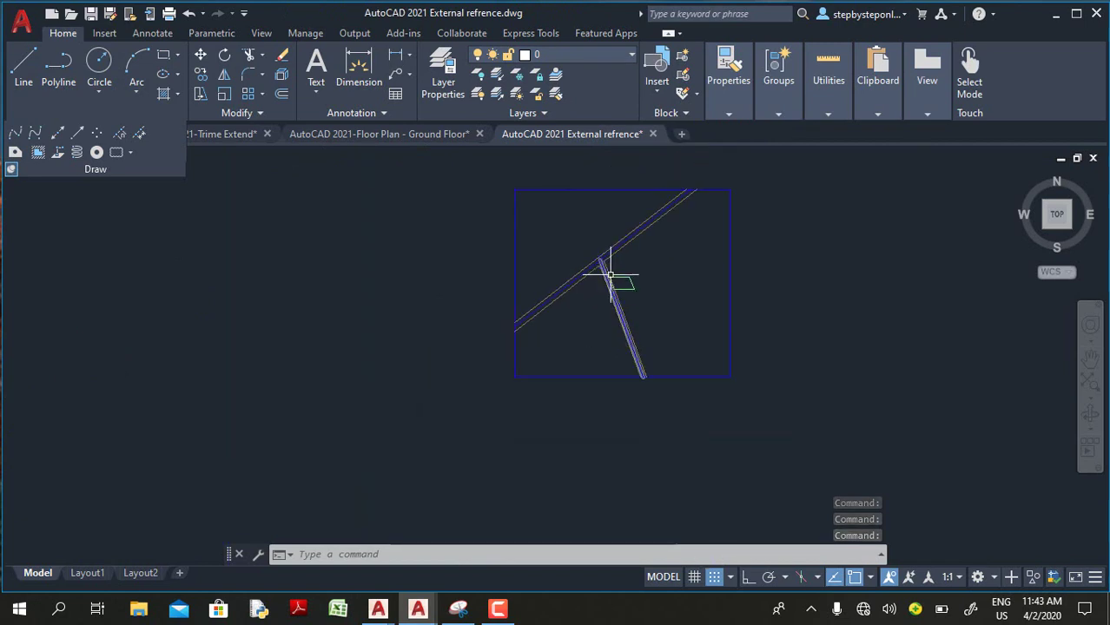
pyautogui.scroll(3, 607, 267)
pyautogui.scroll(3, 533, 332)
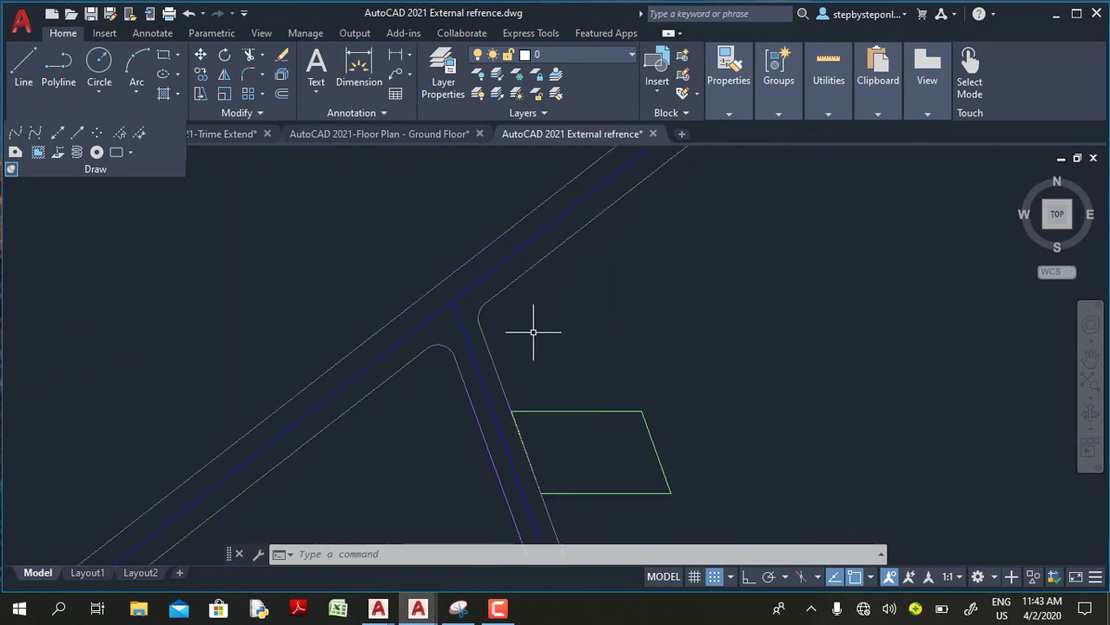
pyautogui.scroll(-2, 532, 331)
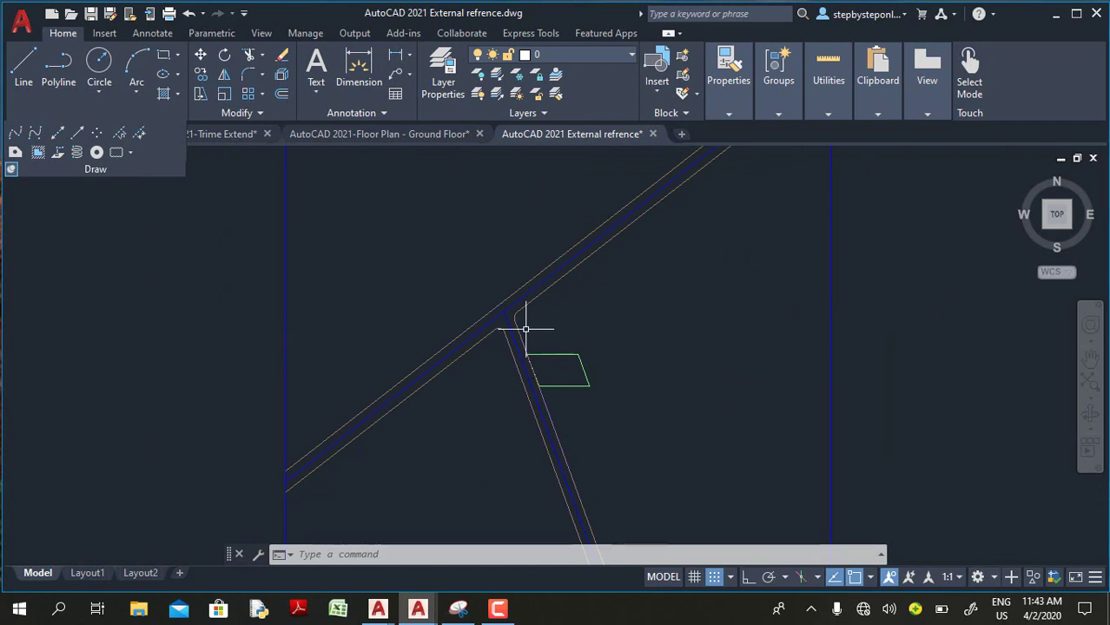
pyautogui.scroll(-2, 523, 333)
pyautogui.scroll(-1, 513, 316)
pyautogui.scroll(4, 514, 346)
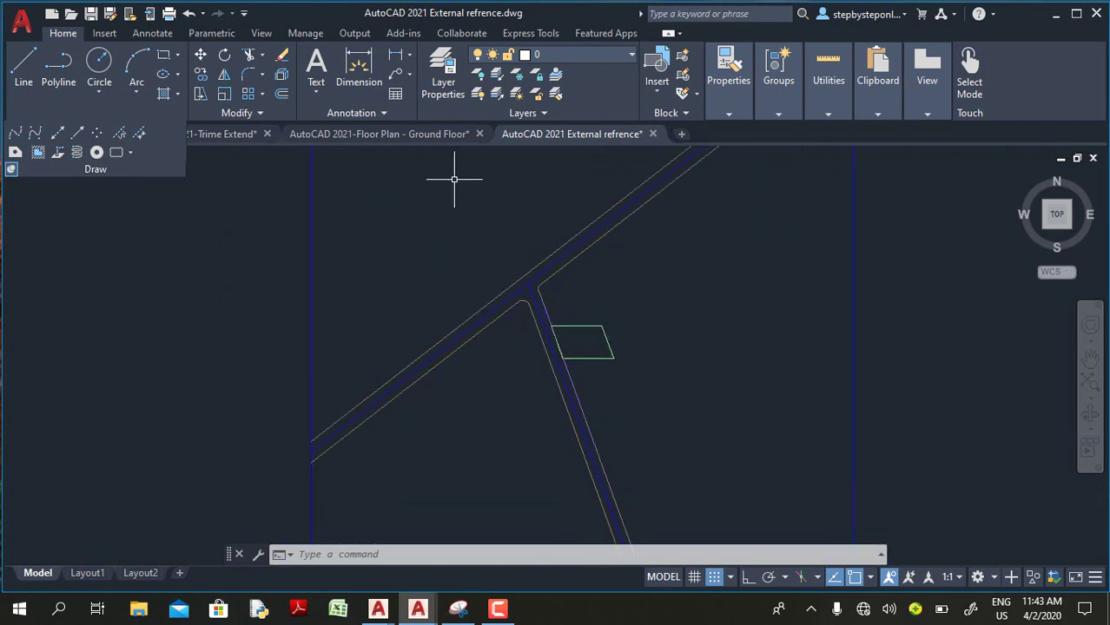
pyautogui.scroll(-4, 444, 312)
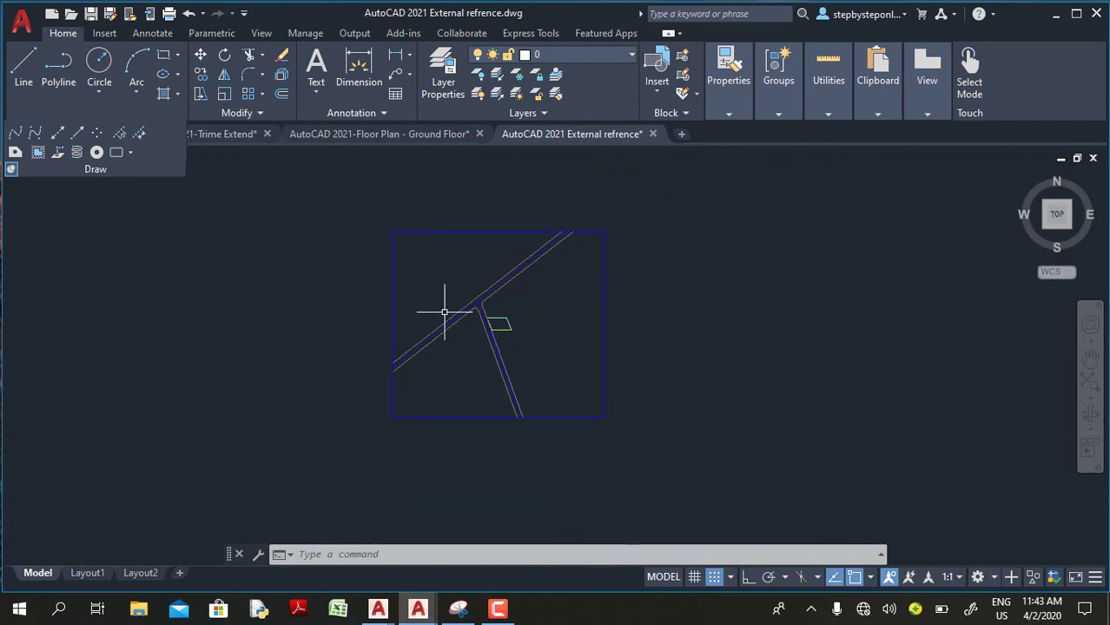
# Extend both edge lines of the side road through the junction and across the diagonal road to the upper site boundary
pyautogui.click(254, 57)
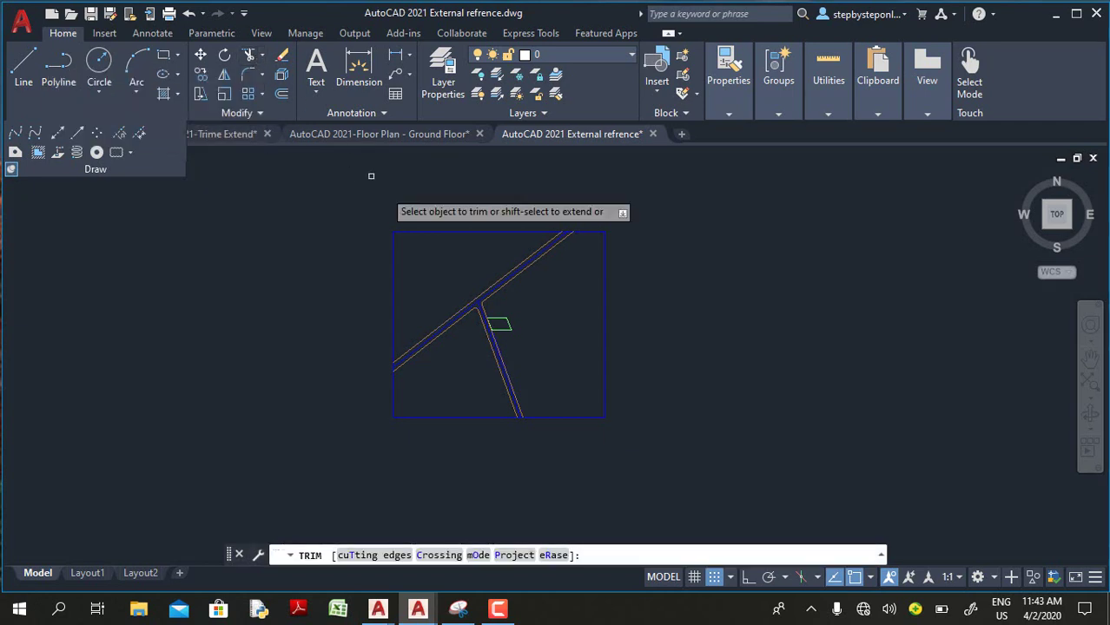
pyautogui.scroll(4, 451, 248)
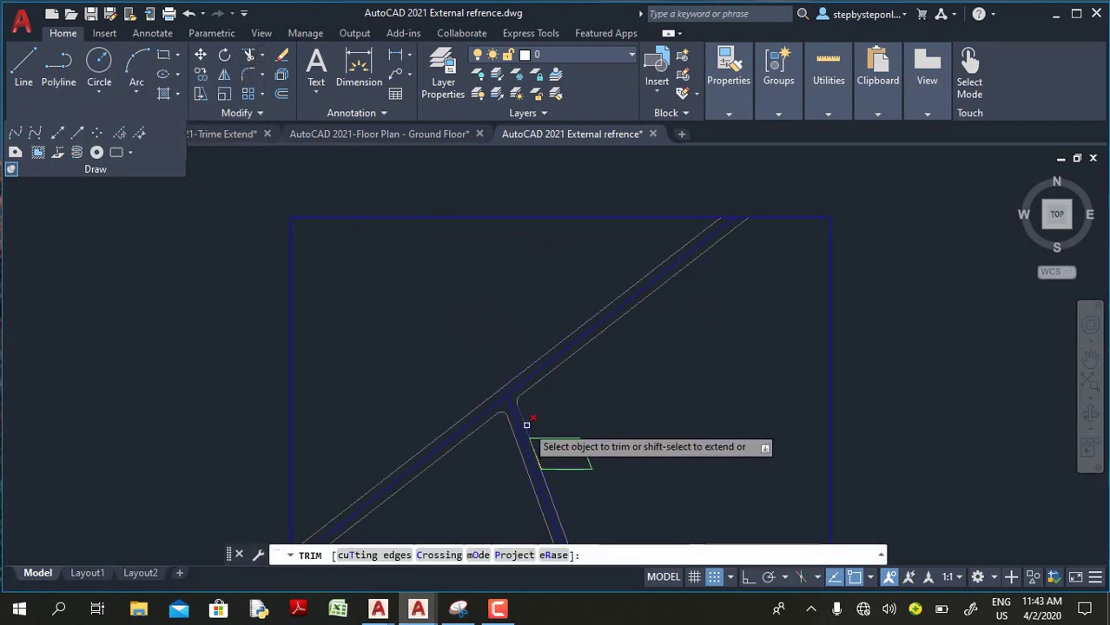
pyautogui.click(262, 55)
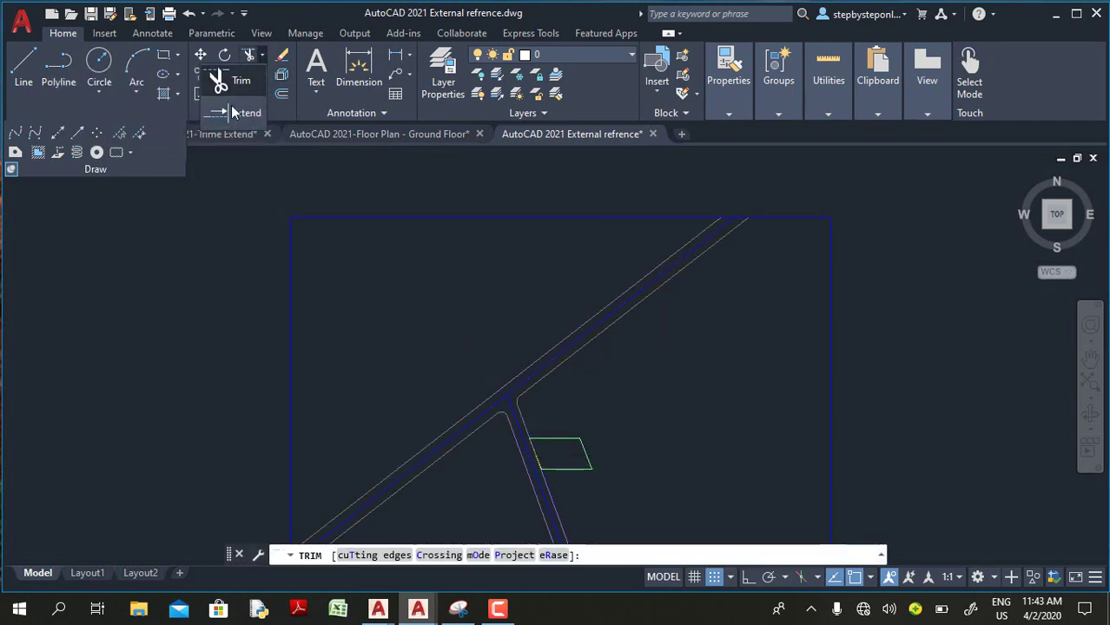
pyautogui.click(236, 111)
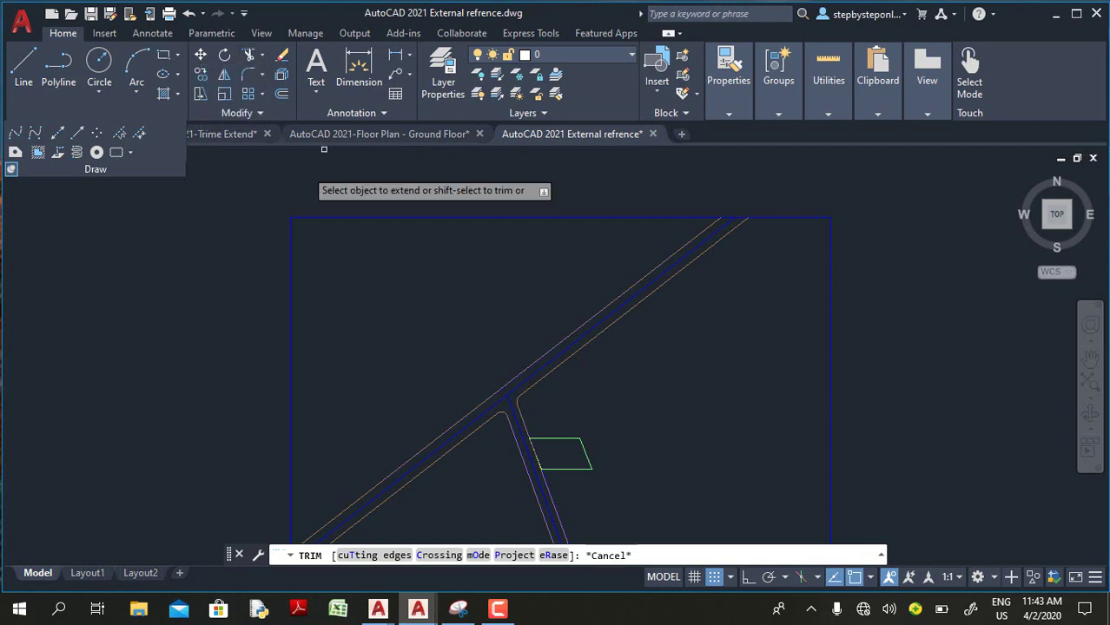
pyautogui.click(523, 411)
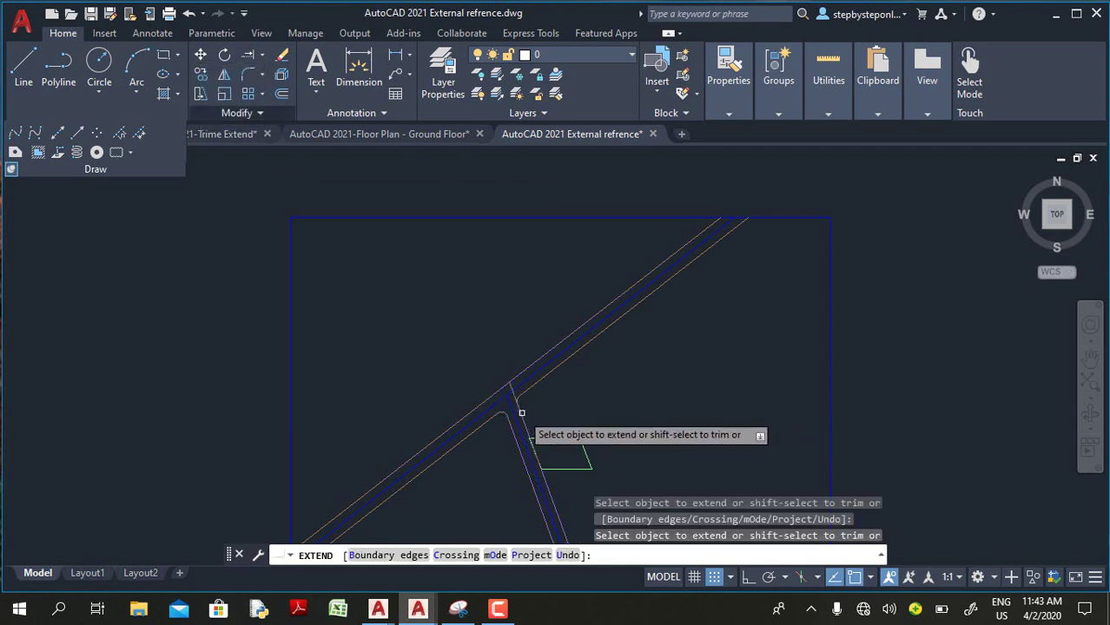
pyautogui.click(518, 409)
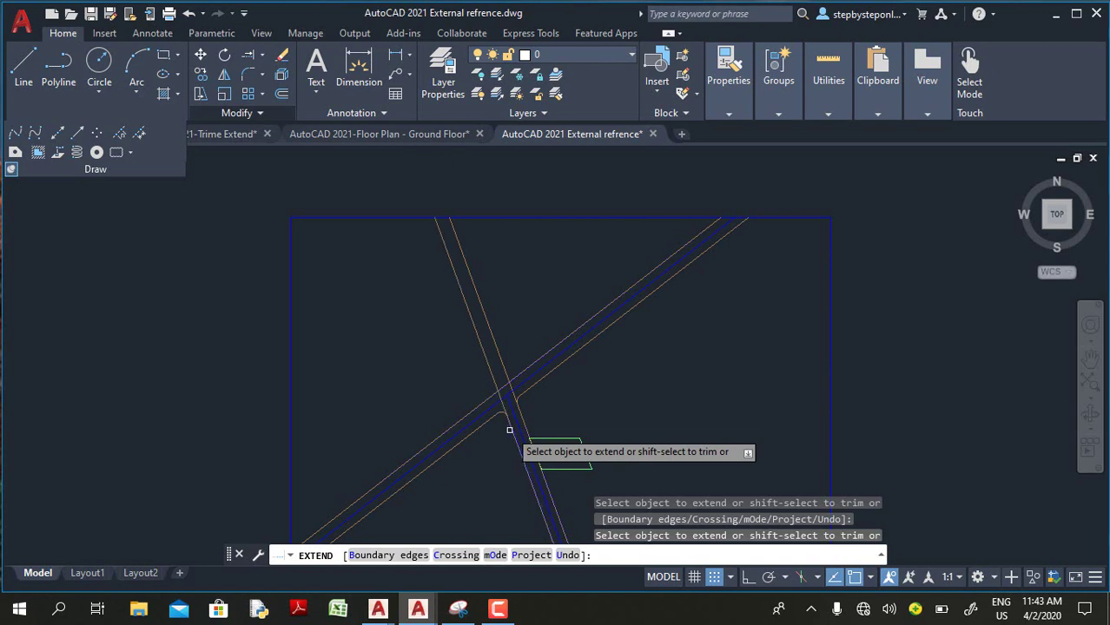
# Examine the rounded corner arc where the side road's left edge meets the diagonal road's lower edge
pyautogui.scroll(2, 506, 413)
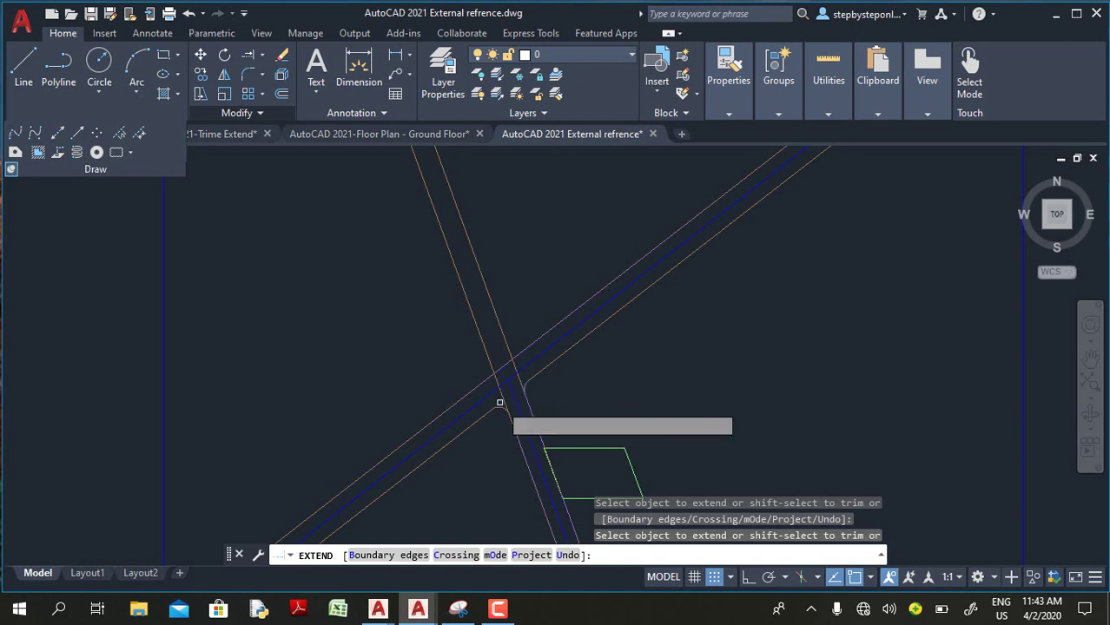
pyautogui.click(497, 408)
pyautogui.press('Escape')
pyautogui.click(501, 410)
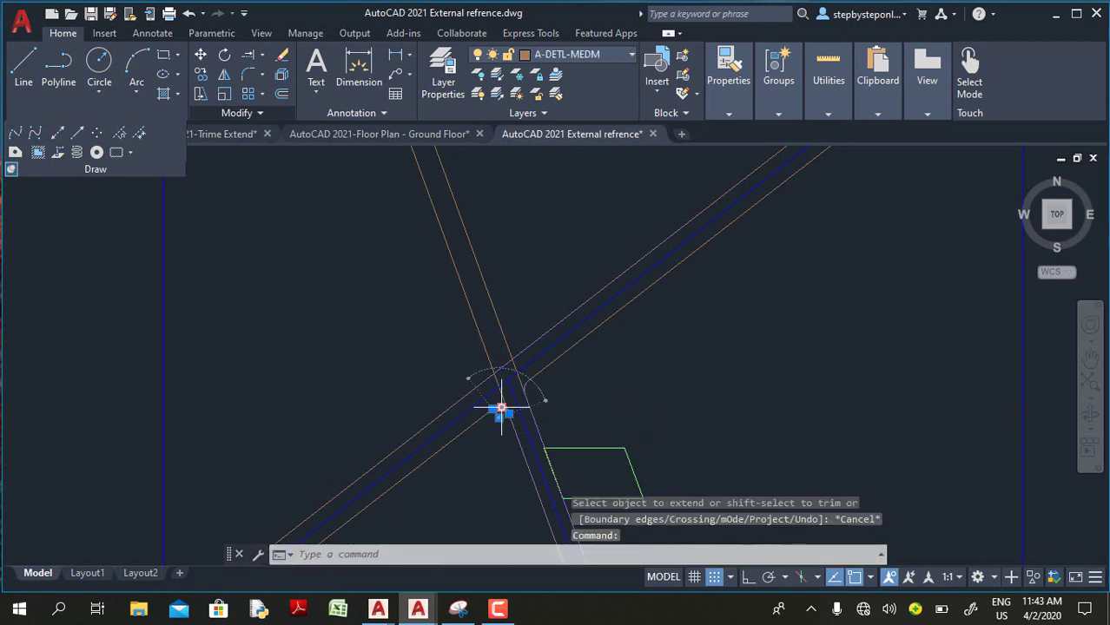
pyautogui.scroll(4, 523, 374)
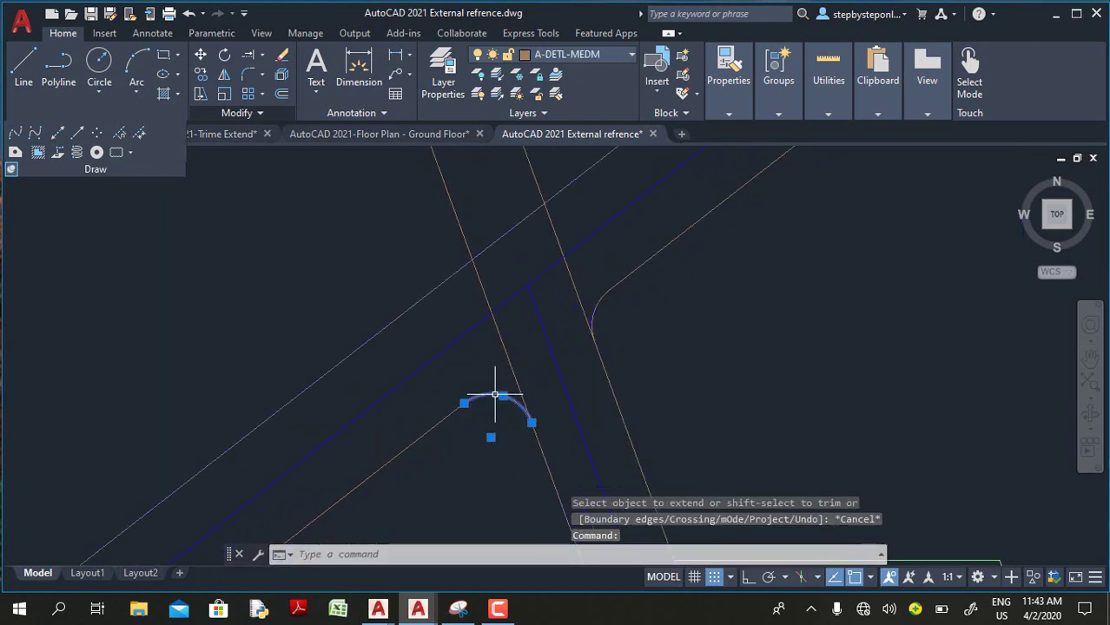
pyautogui.press('Escape')
pyautogui.press('Escape')
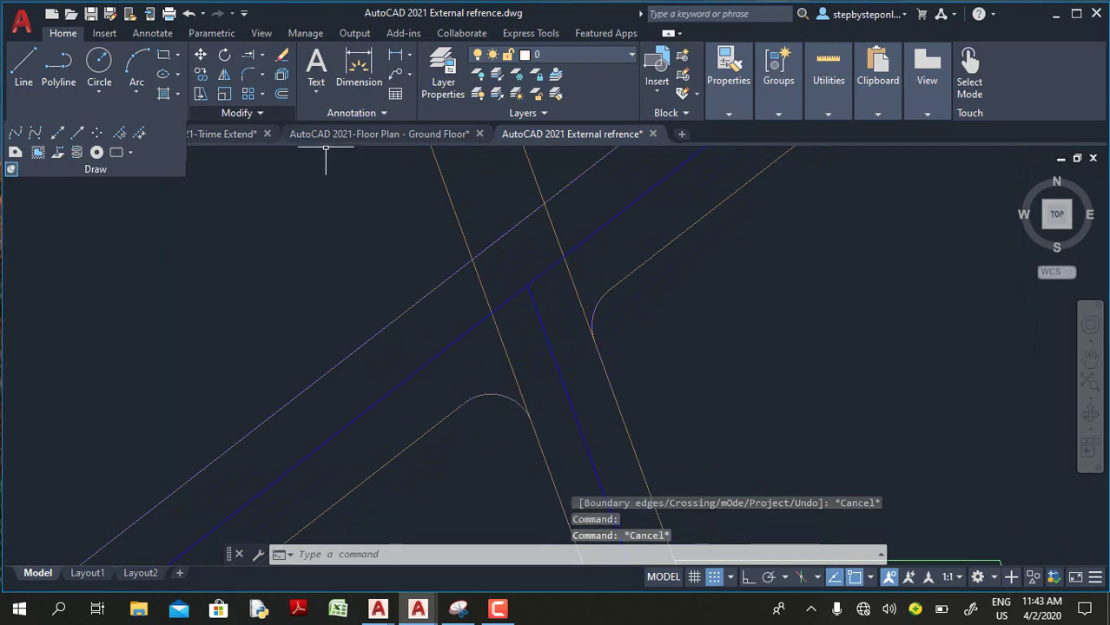
# Break both edge lines of the side road at the points where the lower corner arcs meet them
pyautogui.click(258, 117)
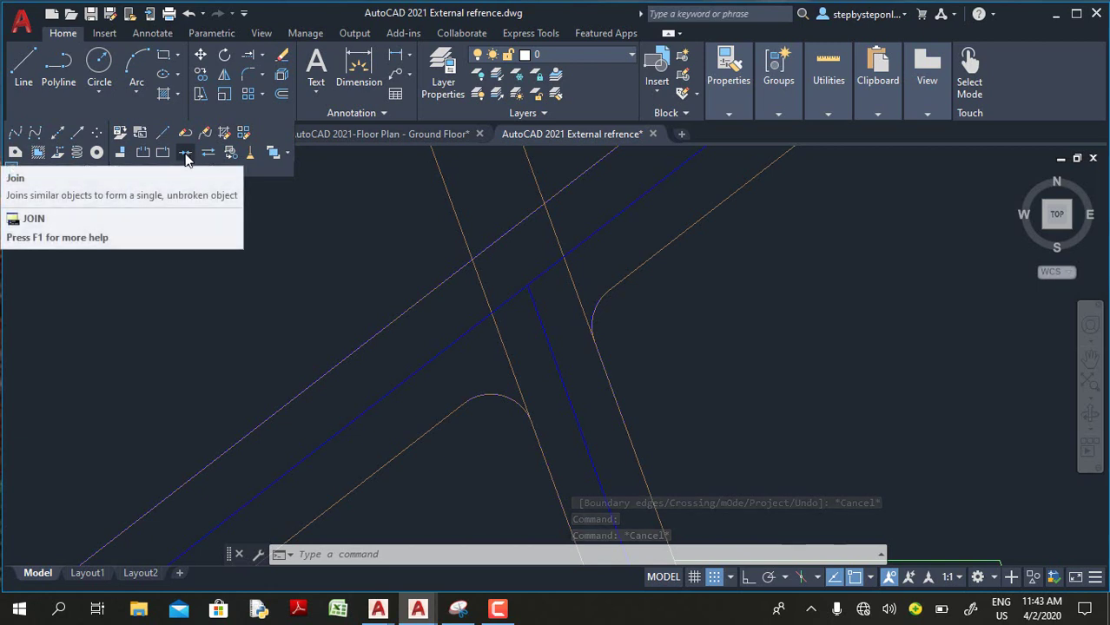
pyautogui.click(165, 151)
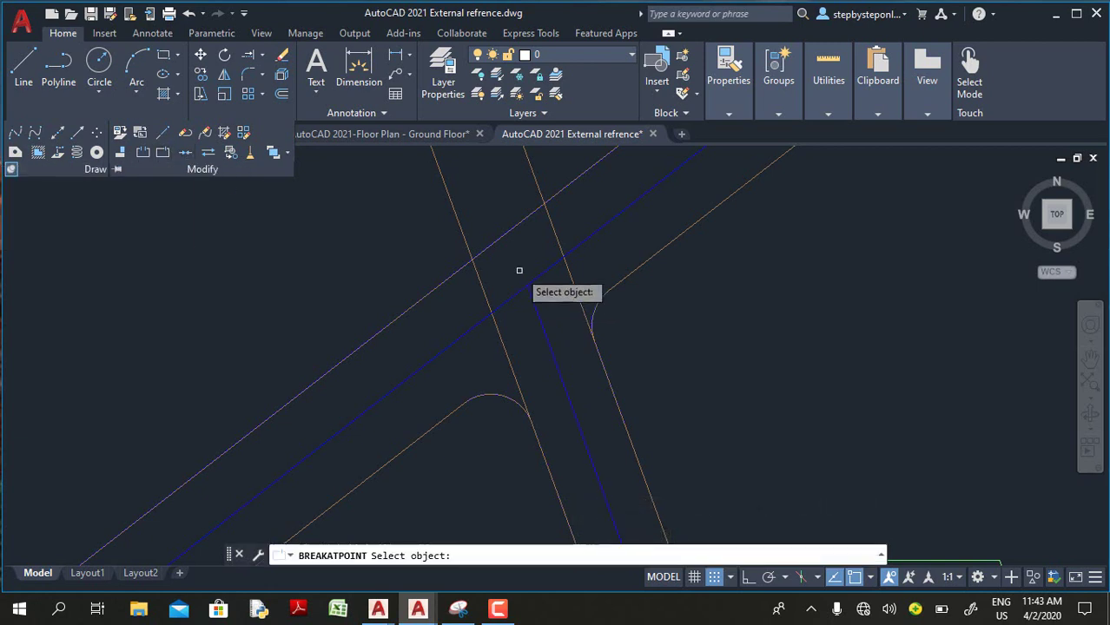
pyautogui.click(552, 235)
pyautogui.click(589, 334)
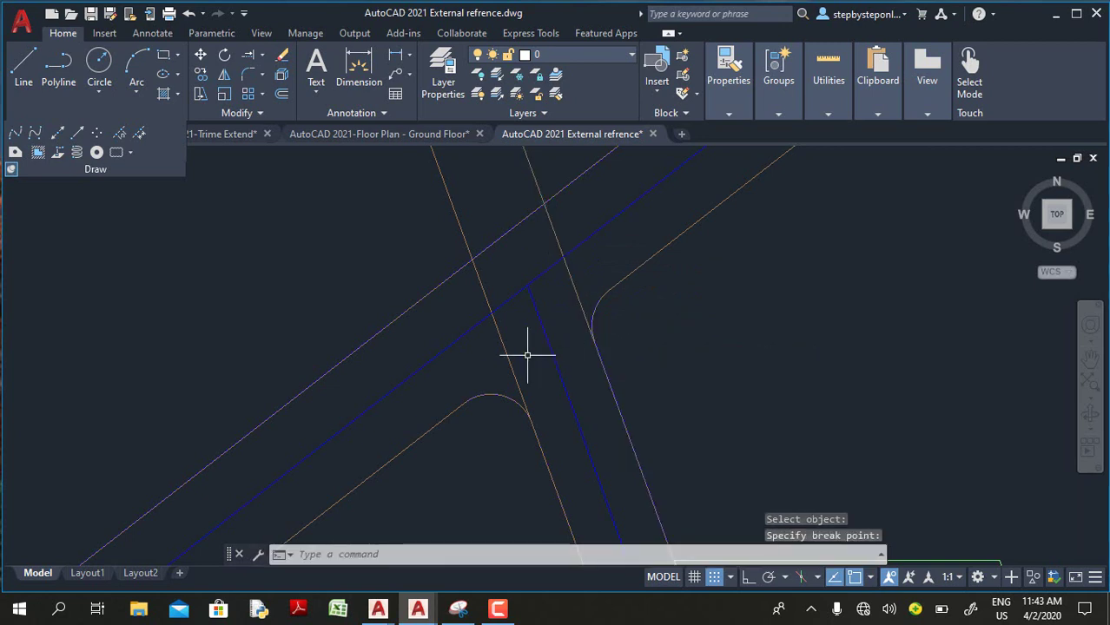
pyautogui.press('Return')
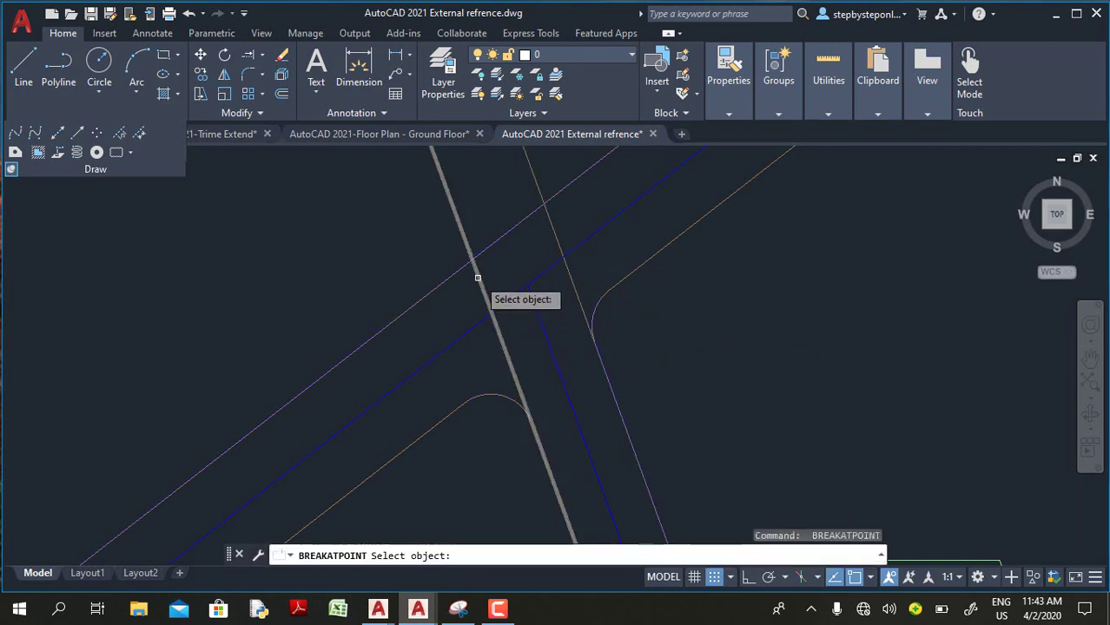
pyautogui.click(488, 298)
pyautogui.click(527, 414)
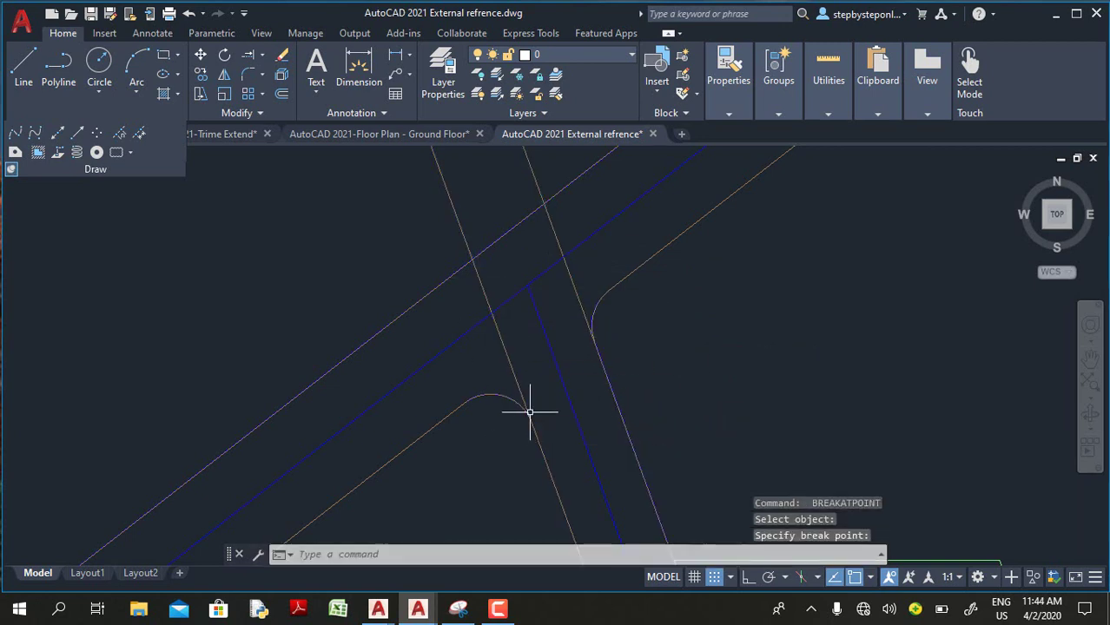
# Break the diagonal road's upper edge line where it crosses the side road's right edge
pyautogui.press('Return')
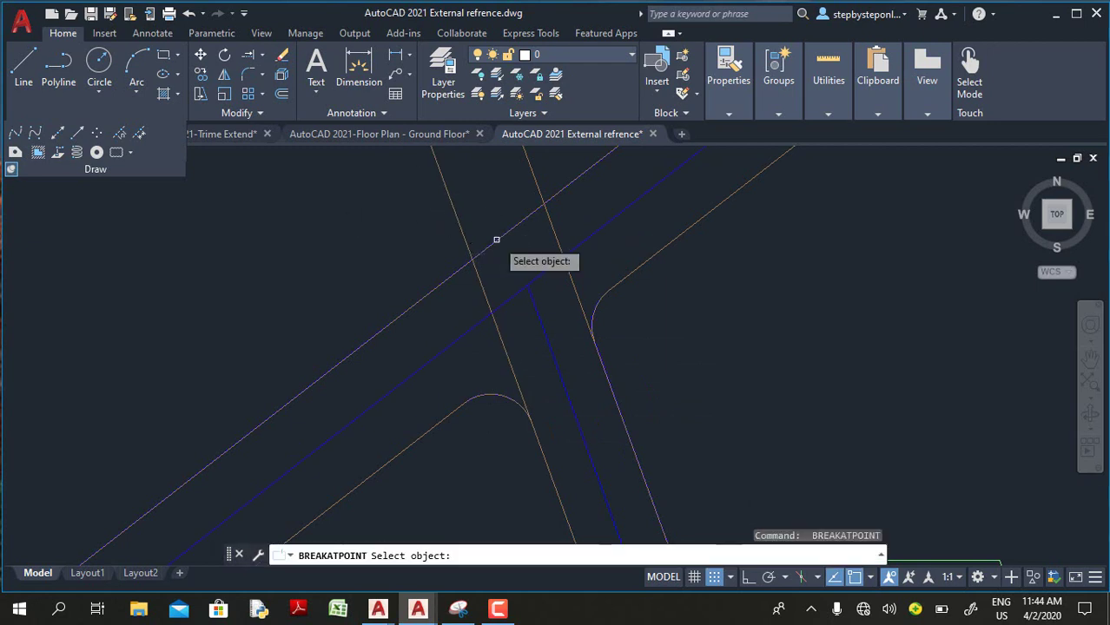
pyautogui.click(496, 240)
pyautogui.click(543, 204)
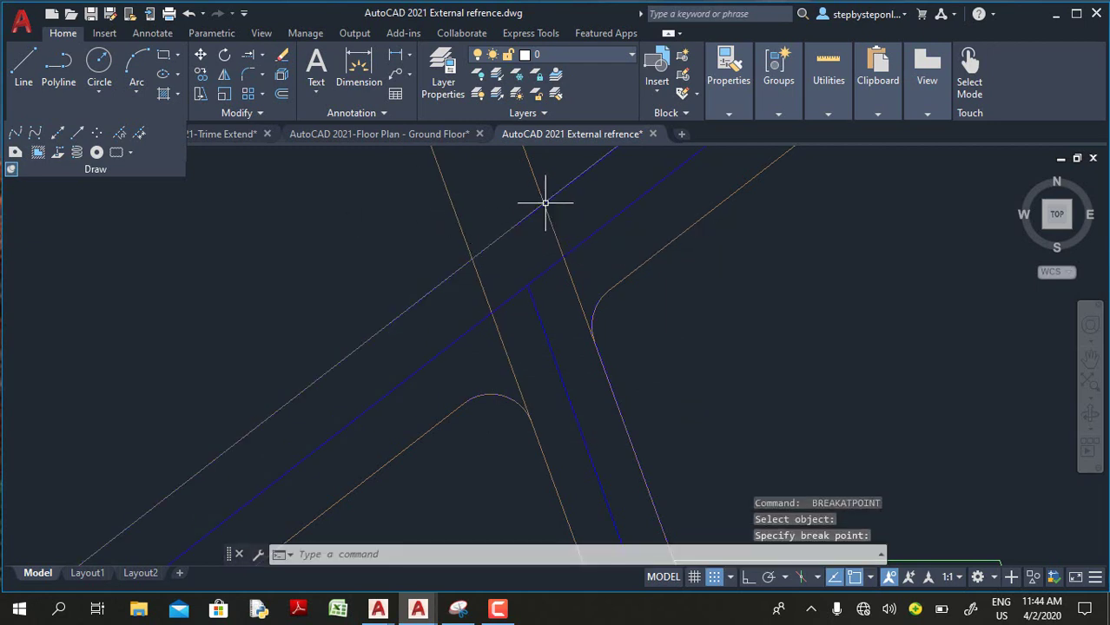
pyautogui.scroll(2, 501, 224)
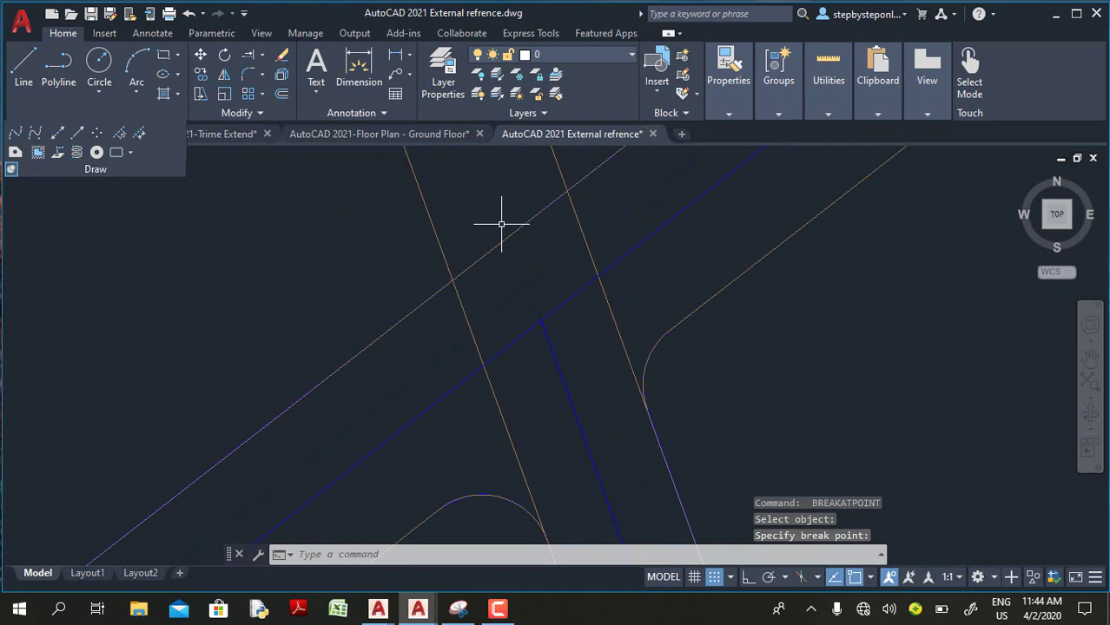
pyautogui.scroll(-2, 383, 242)
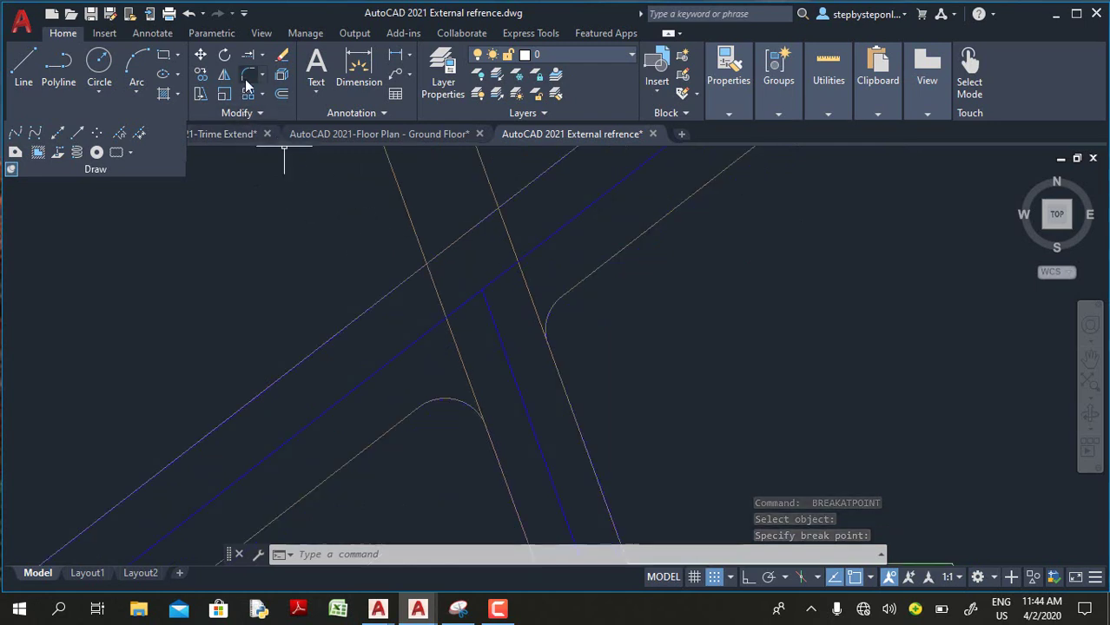
# Fillet the side road's right edge to the diagonal road's upper edge with a zero radius
pyautogui.scroll(-2, 435, 217)
pyautogui.write('f')
pyautogui.press('space')
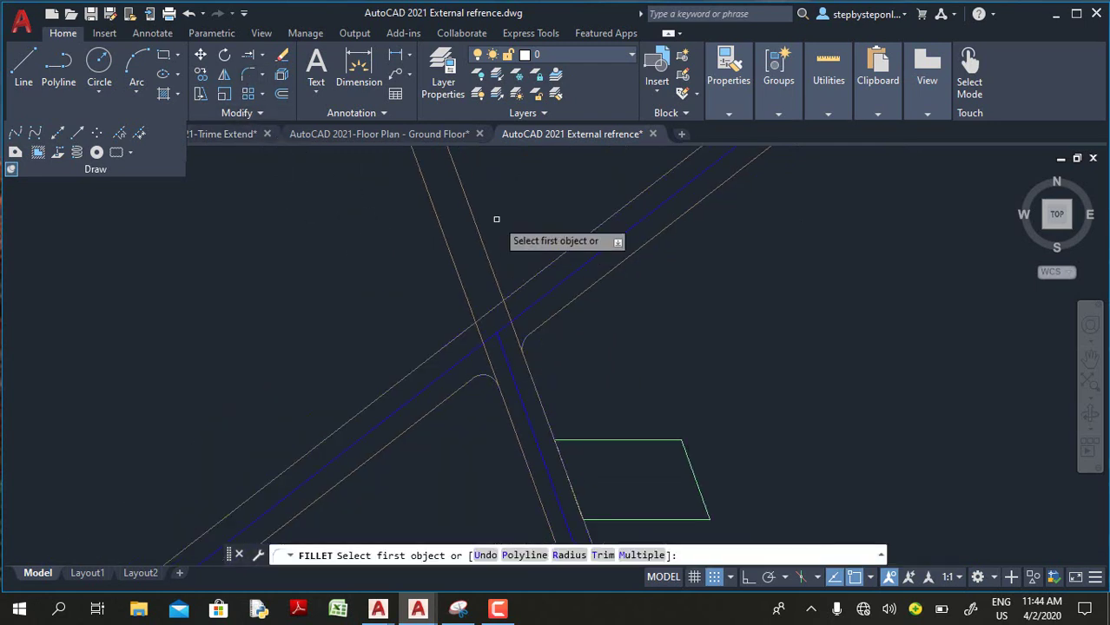
pyautogui.click(498, 286)
pyautogui.click(499, 286)
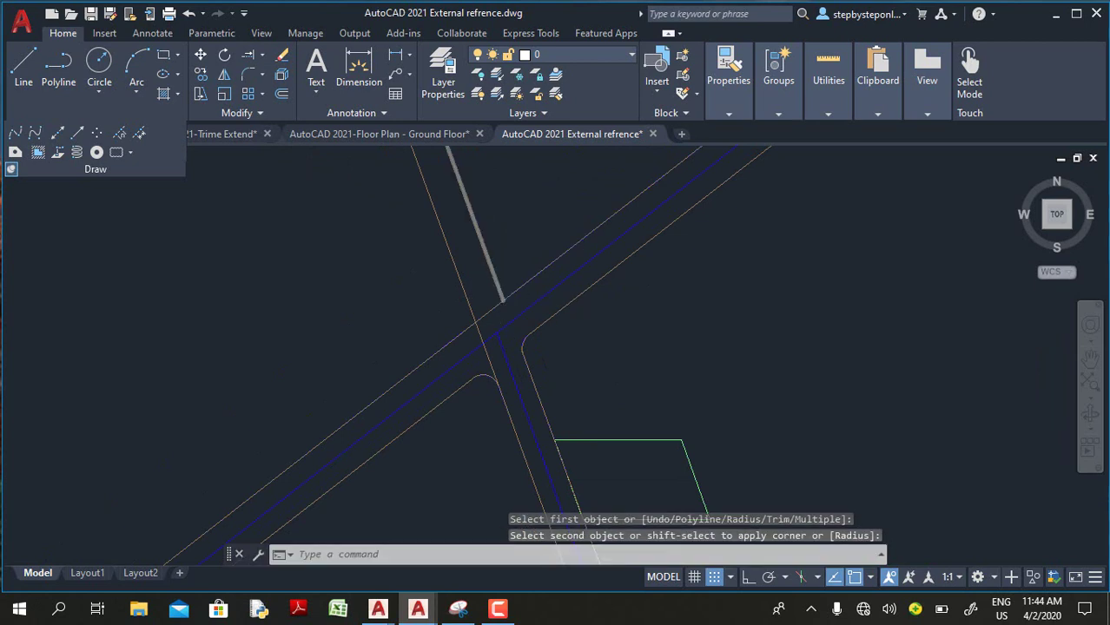
# Fillet both side road edges to the diagonal road's upper edge above the junction with a 6' radius
pyautogui.scroll(1, 391, 210)
pyautogui.press('space')
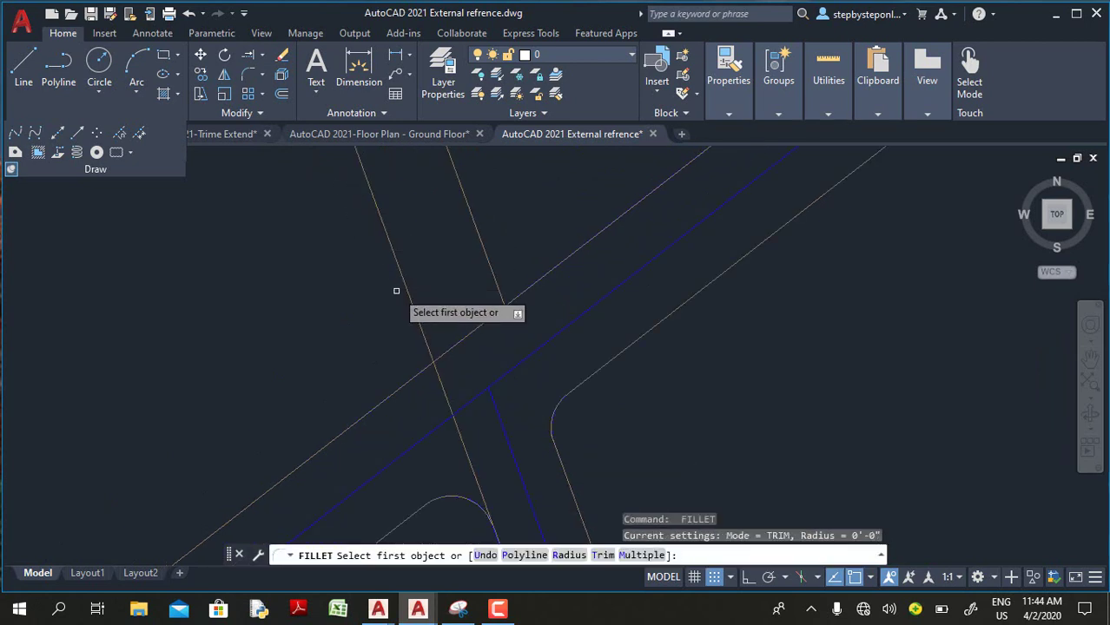
pyautogui.write('r')
pyautogui.press('Return')
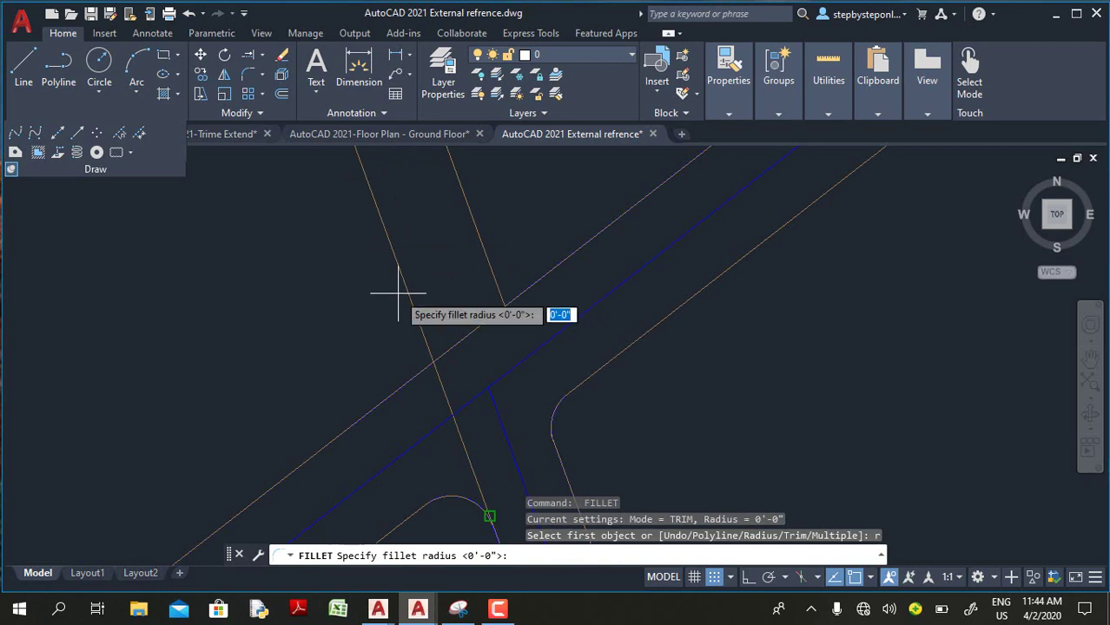
pyautogui.write('6')
pyautogui.press('Return')
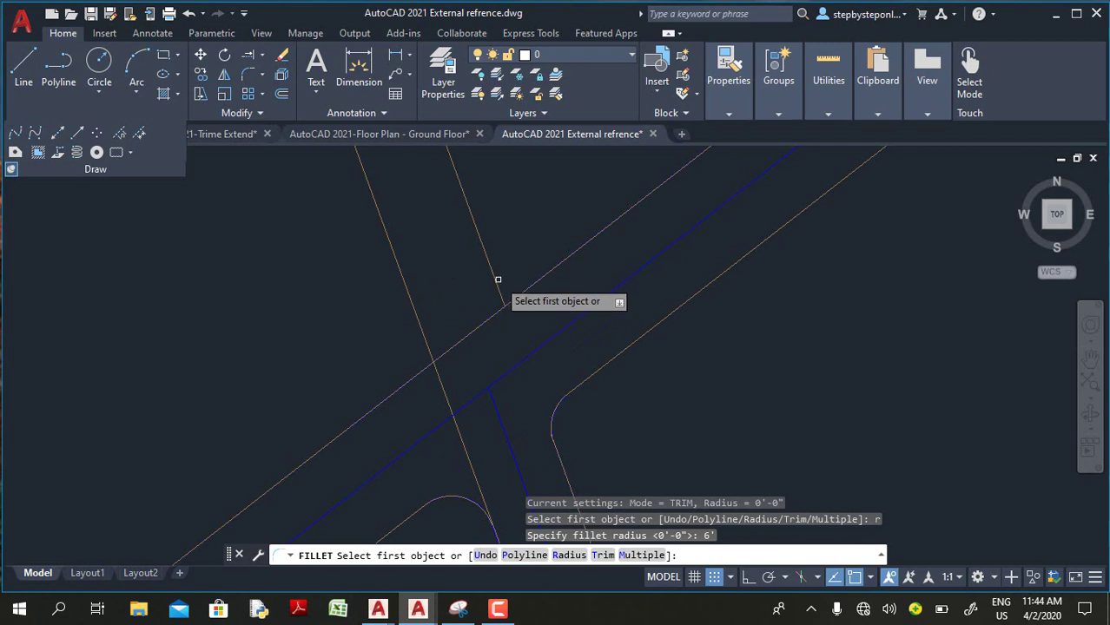
pyautogui.click(497, 280)
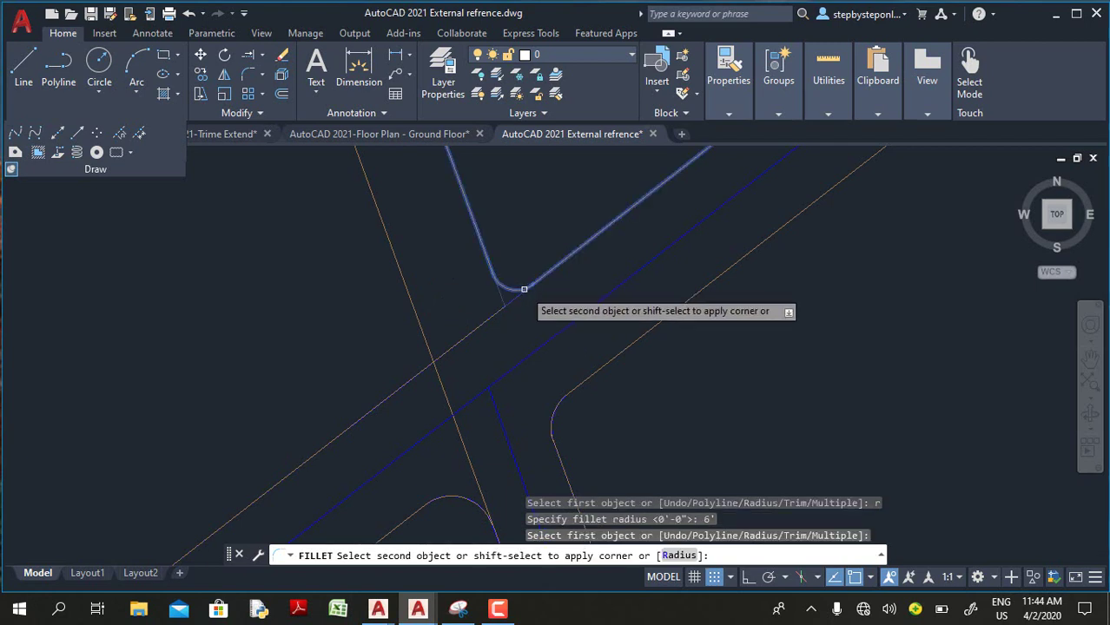
pyautogui.click(524, 289)
pyautogui.press('Return')
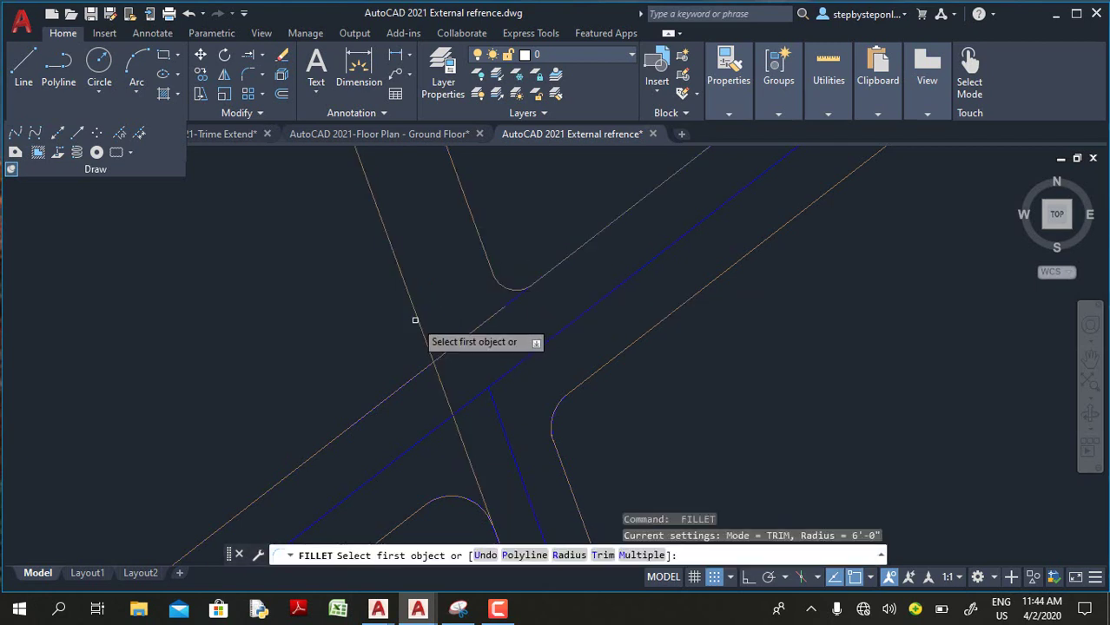
pyautogui.click(416, 320)
pyautogui.click(403, 386)
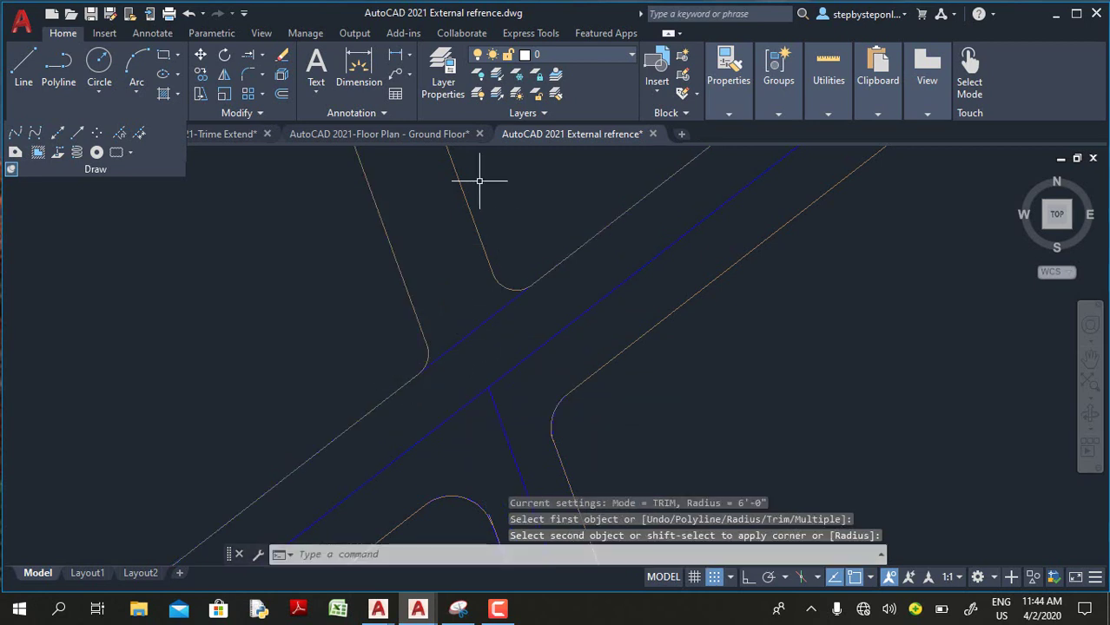
# Delete the overlapping blue lines that run along the diagonal road's upper edge across the junction opening
pyautogui.click(497, 311)
pyautogui.click(464, 340)
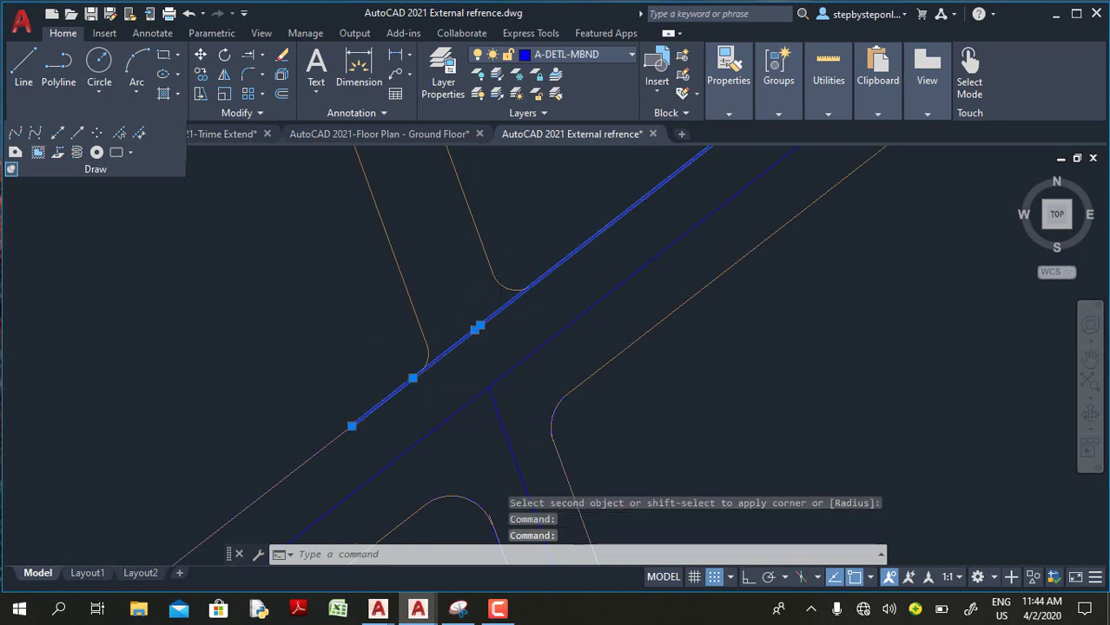
pyautogui.press('Delete')
pyautogui.click(467, 315)
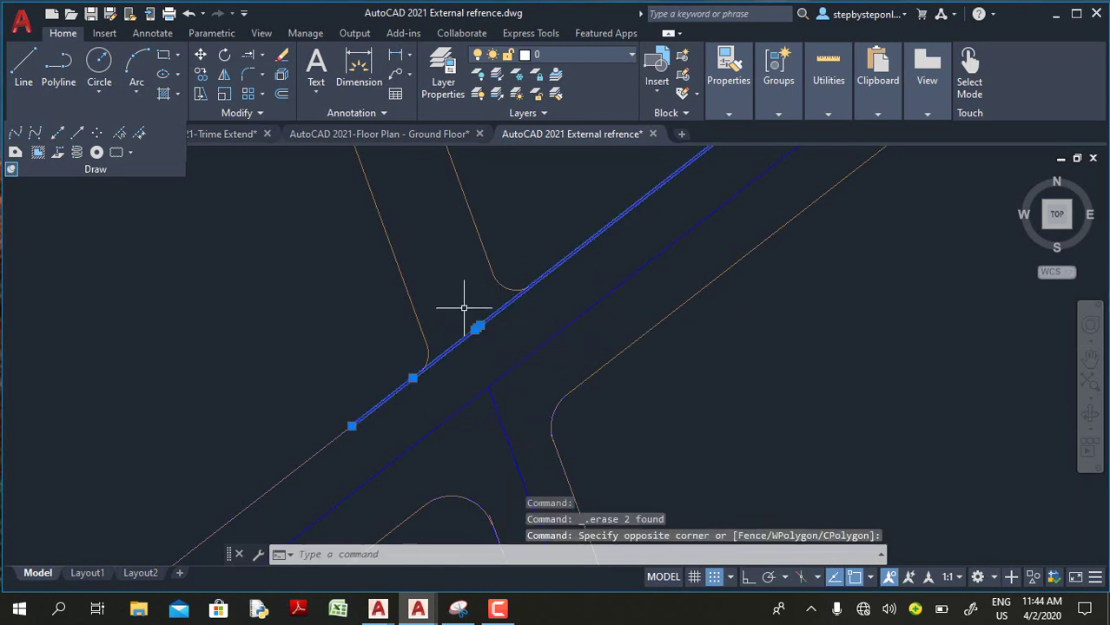
pyautogui.press('Delete')
pyautogui.scroll(-3, 464, 308)
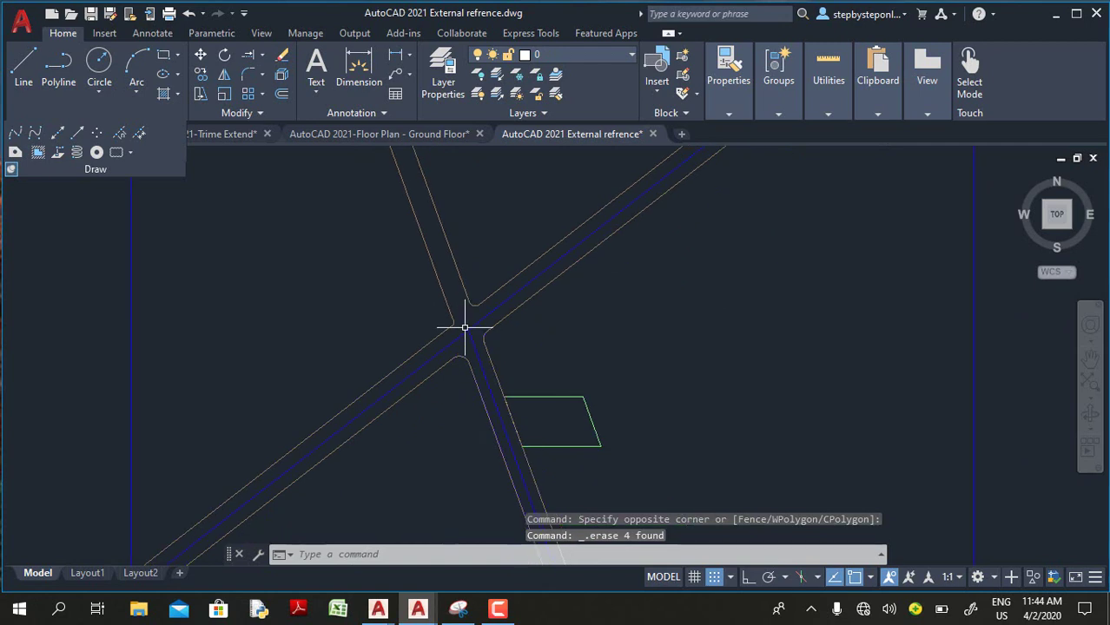
pyautogui.scroll(-2, 463, 328)
pyautogui.scroll(-2, 469, 308)
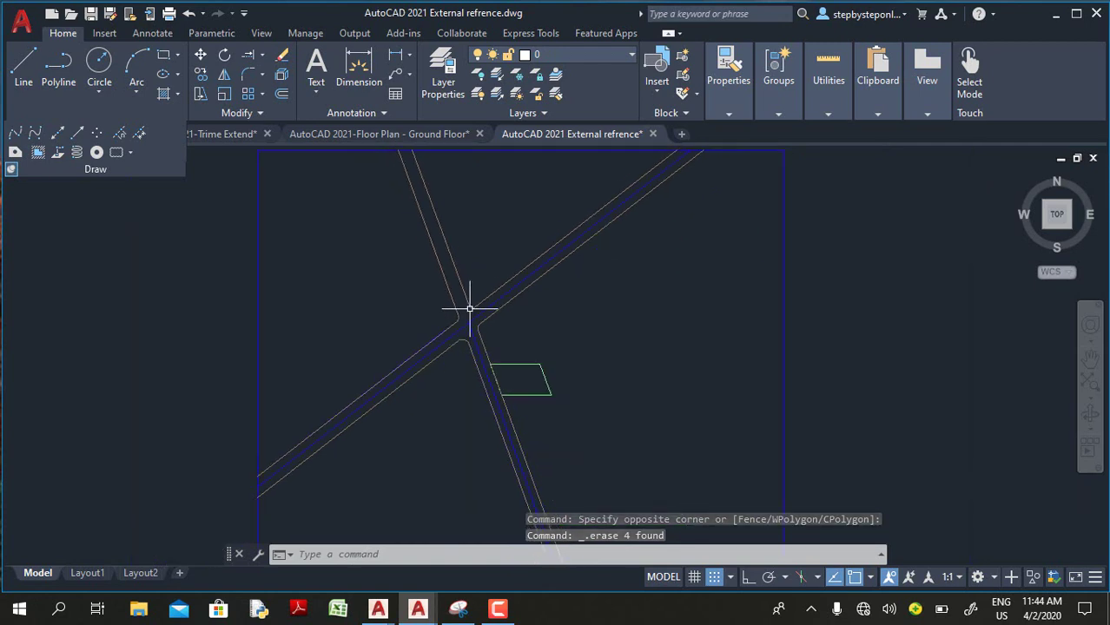
pyautogui.scroll(-3, 468, 304)
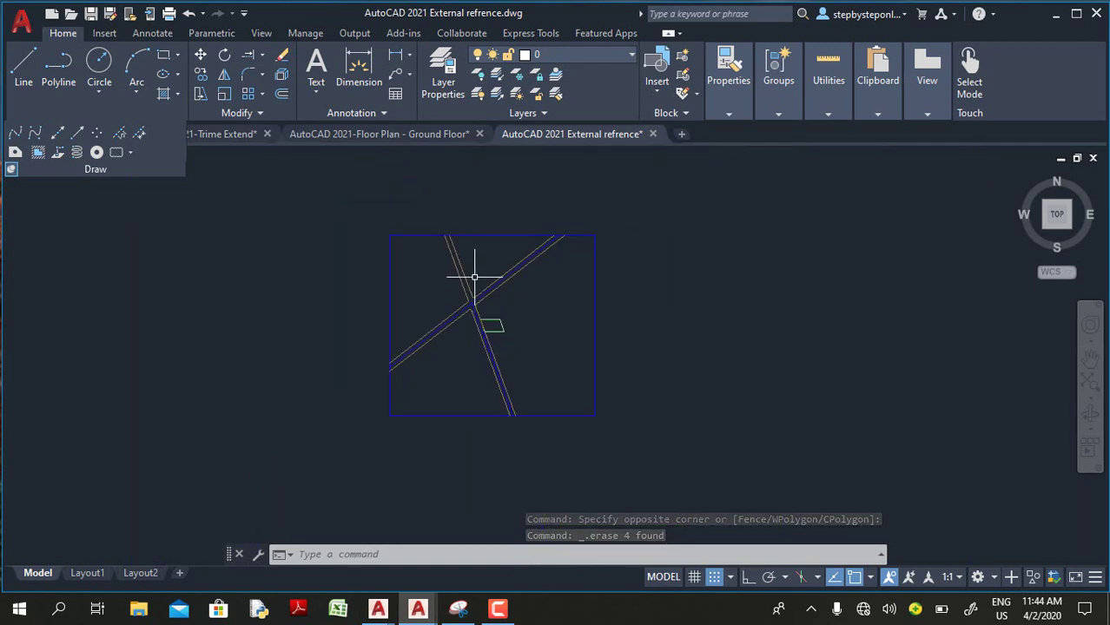
# Extend the side road's blue centerline through the junction to the upper site boundary
pyautogui.click(247, 55)
pyautogui.scroll(4, 451, 227)
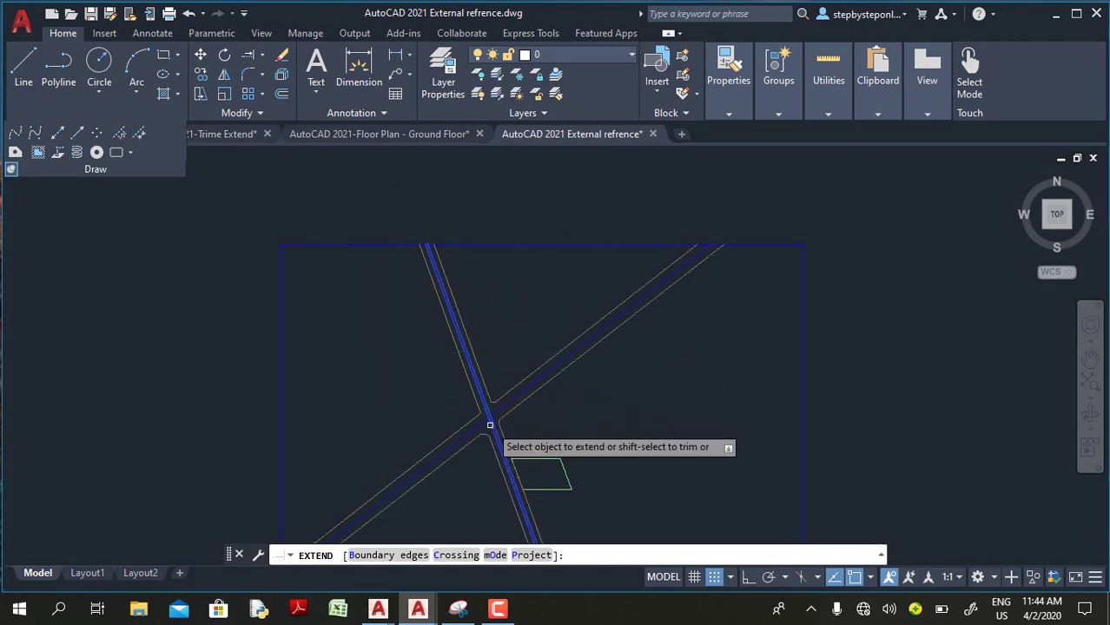
pyautogui.click(488, 421)
pyautogui.scroll(-3, 477, 224)
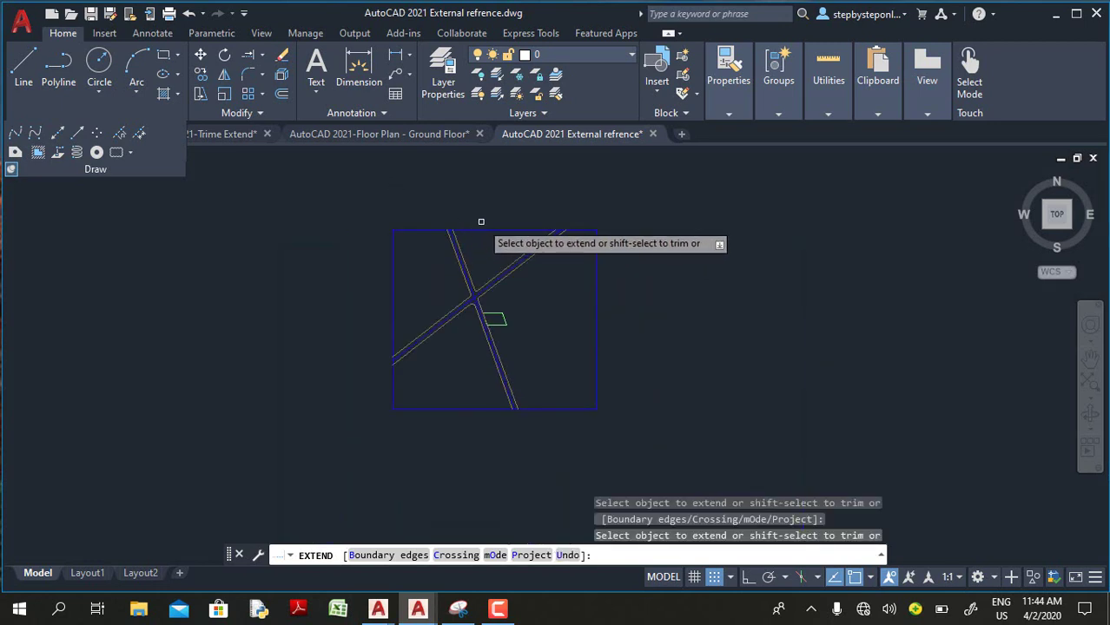
pyautogui.press('Escape')
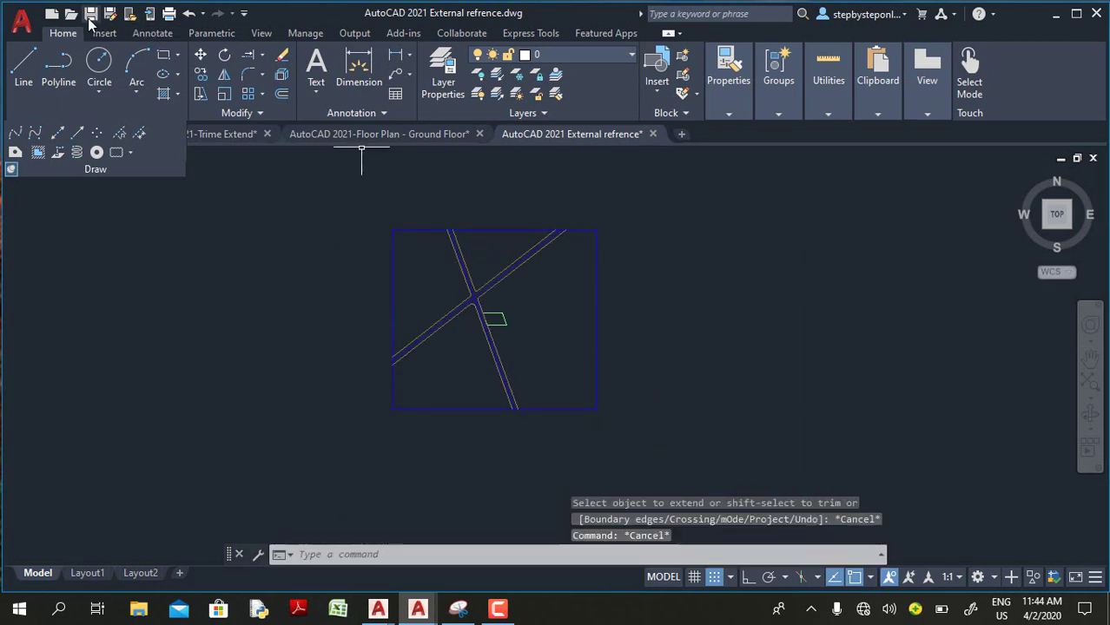
# Save the site plan and open AutoCAD 2021-X-Ref.dwg to view its road junction and house plot
pyautogui.click(91, 13)
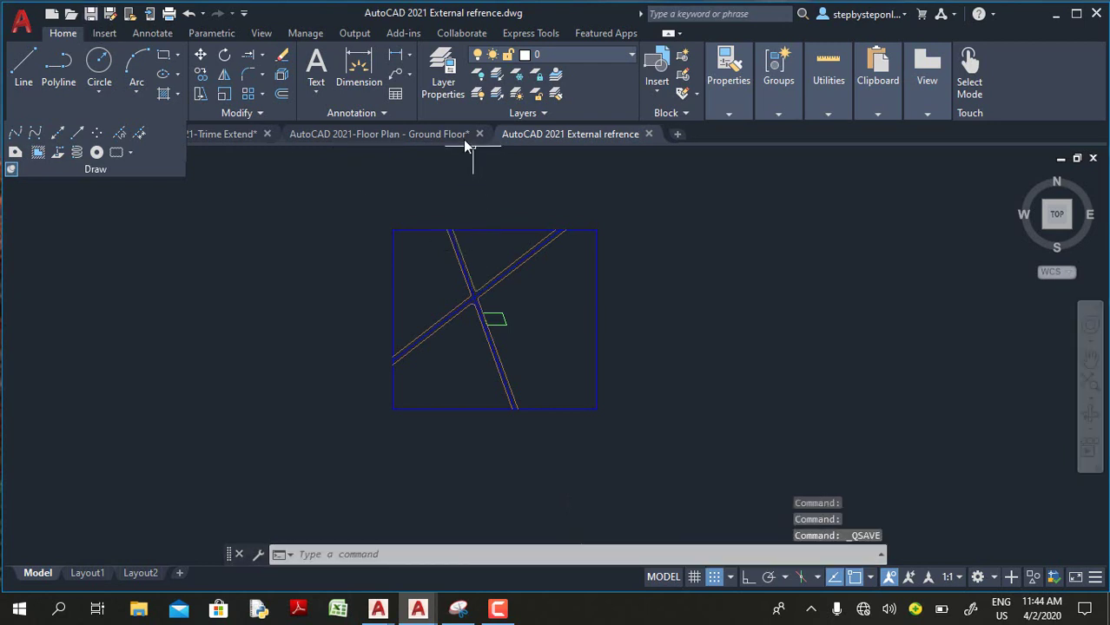
pyautogui.click(71, 14)
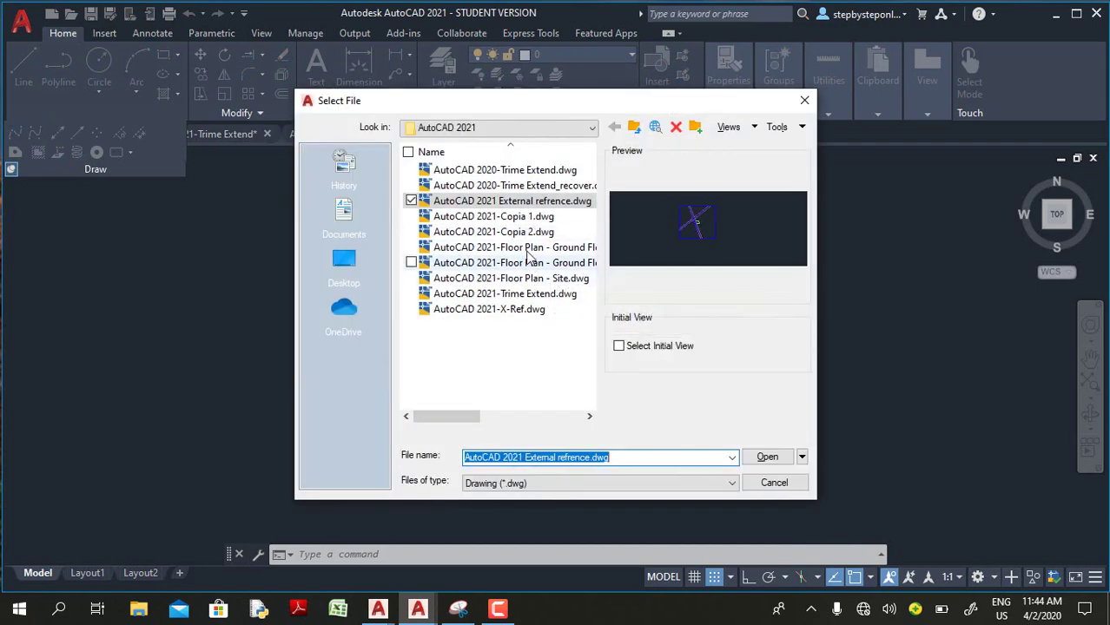
pyautogui.click(509, 311)
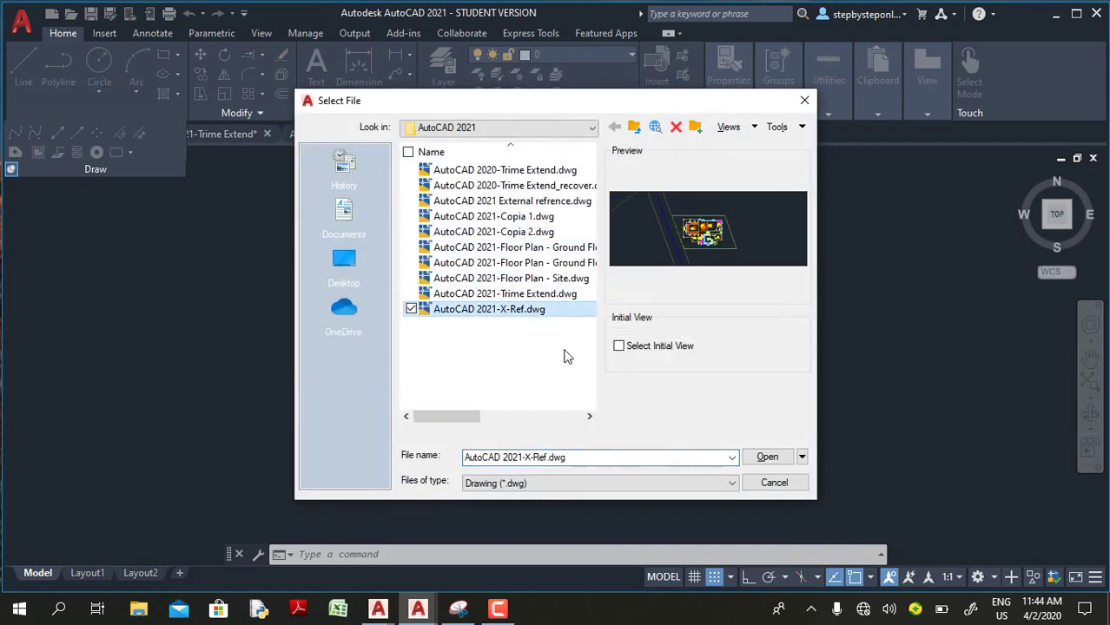
pyautogui.click(767, 457)
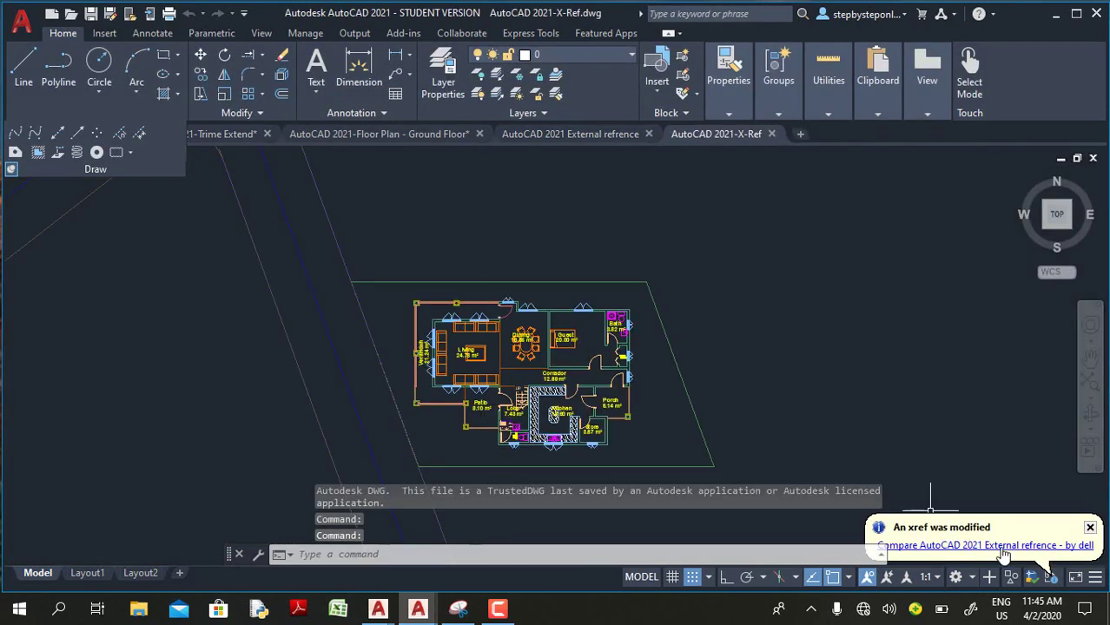
pyautogui.scroll(-3, 578, 382)
pyautogui.scroll(-3, 578, 380)
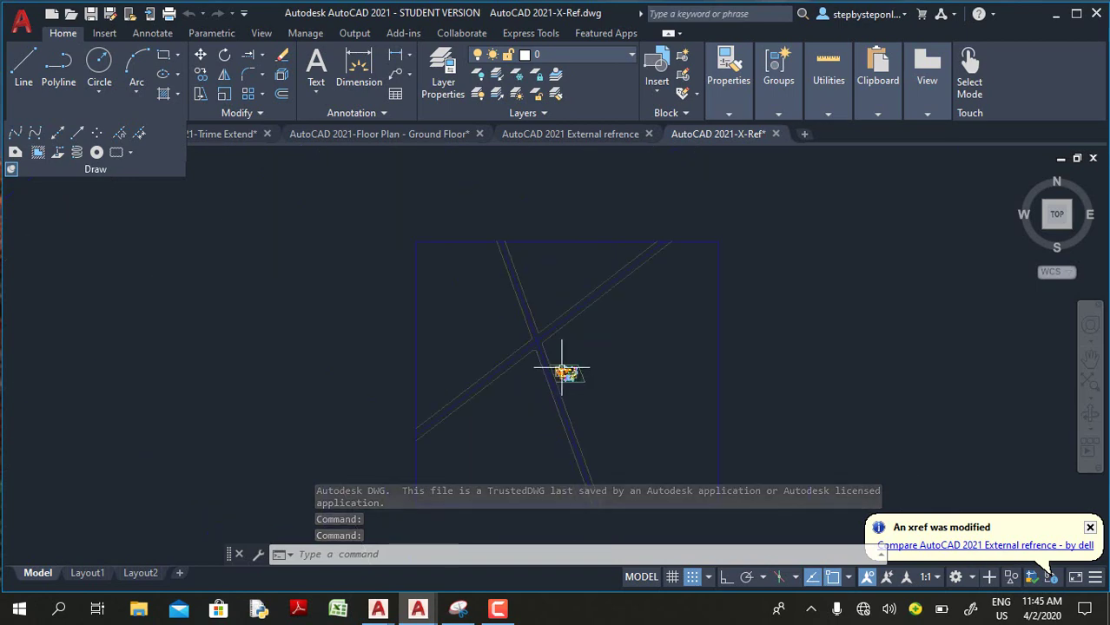
pyautogui.scroll(5, 560, 347)
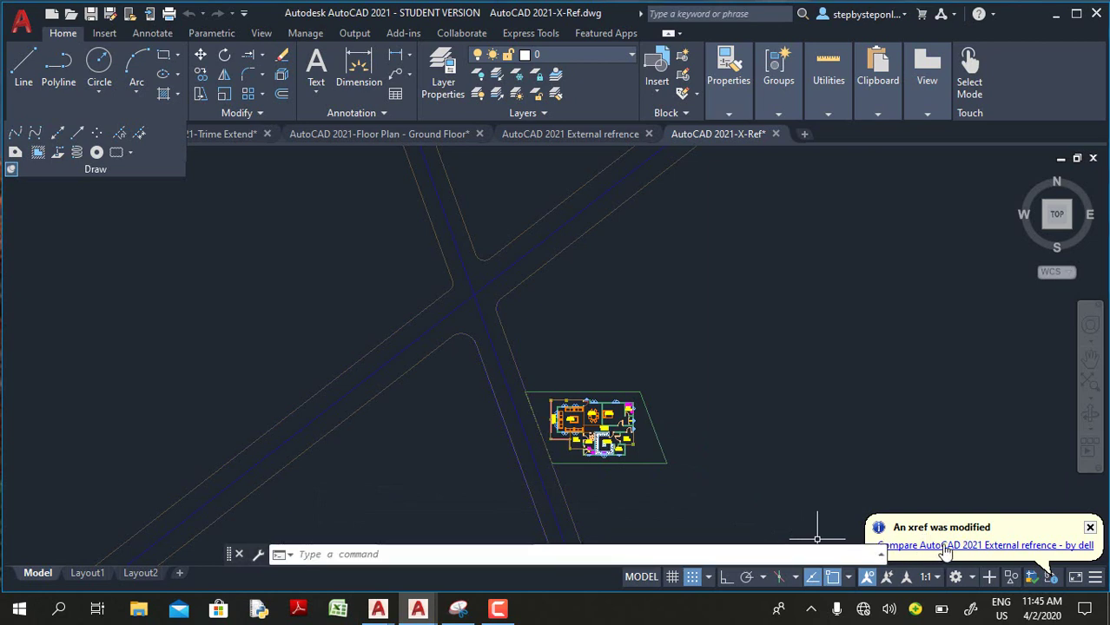
# Compare the modified xref AutoCAD 2021 External refrence with its earlier version and examine the differences around the road junction
pyautogui.click(1027, 545)
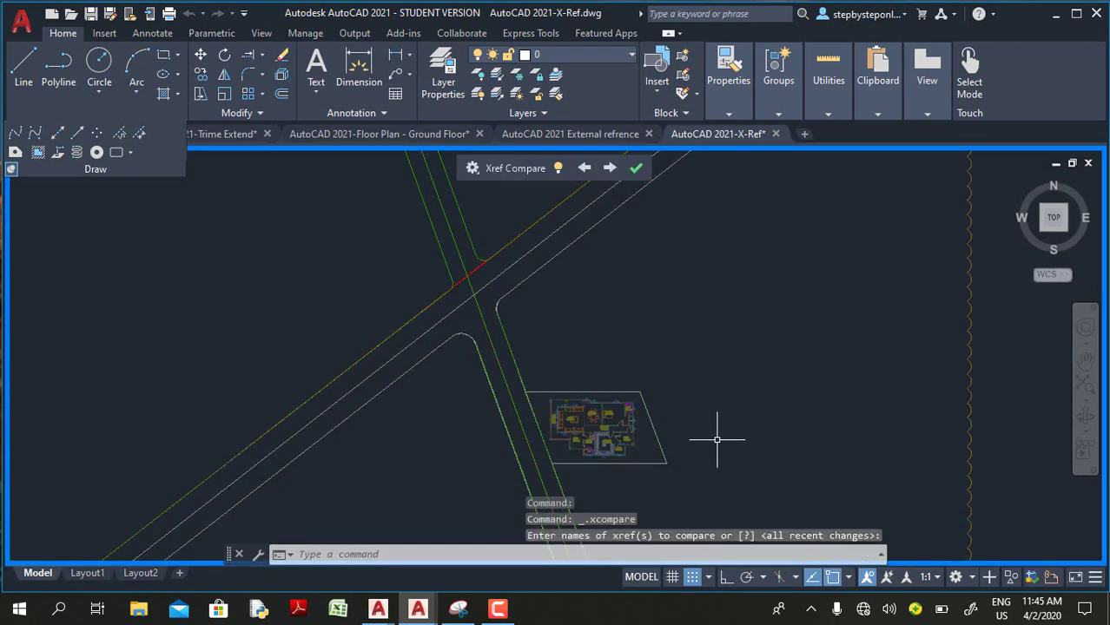
pyautogui.scroll(-3, 636, 378)
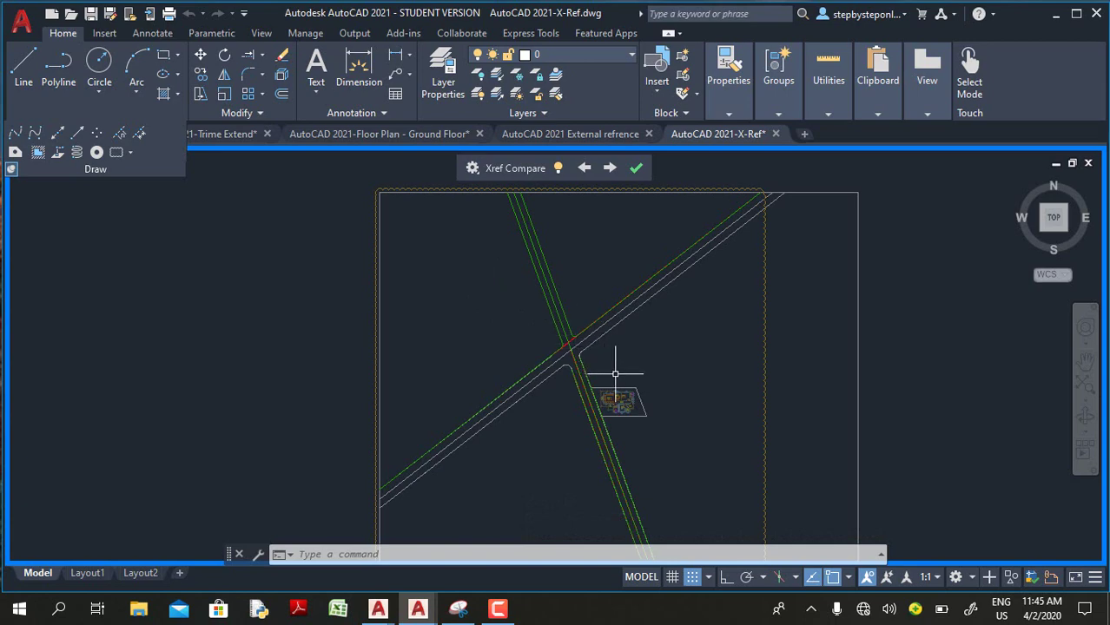
pyautogui.scroll(6, 586, 347)
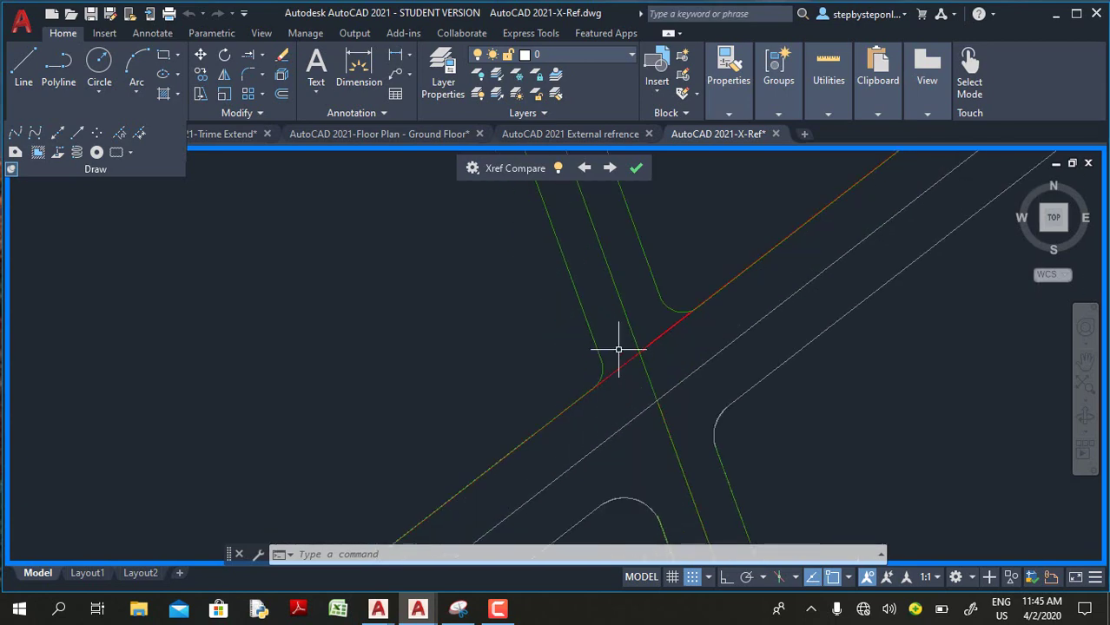
pyautogui.scroll(-4, 617, 339)
pyautogui.scroll(4, 630, 339)
pyautogui.scroll(1, 623, 341)
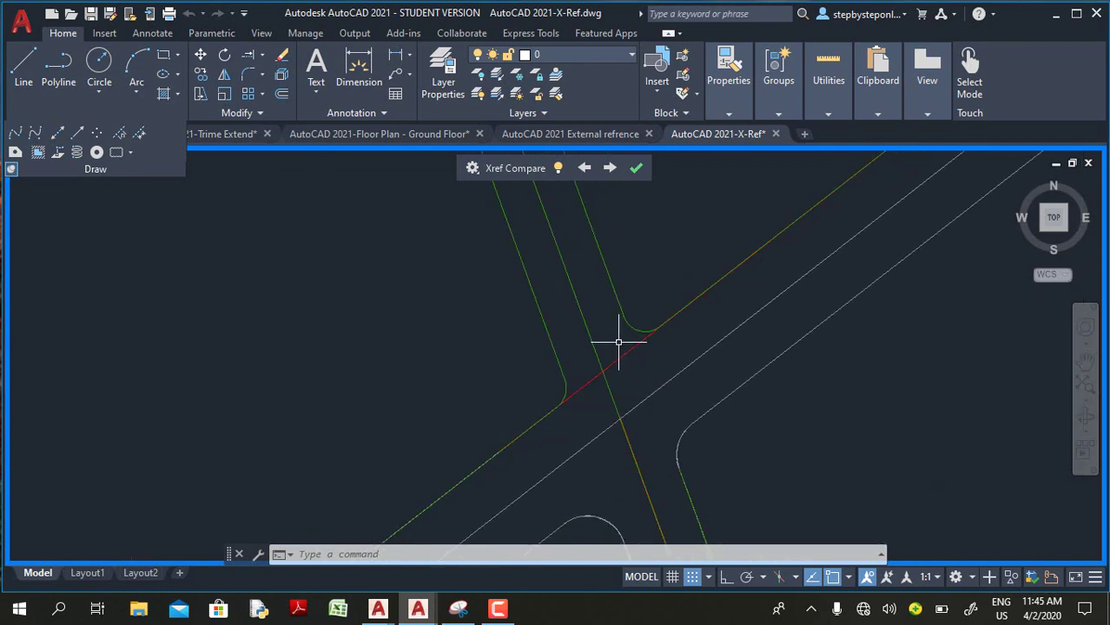
pyautogui.scroll(-2, 610, 352)
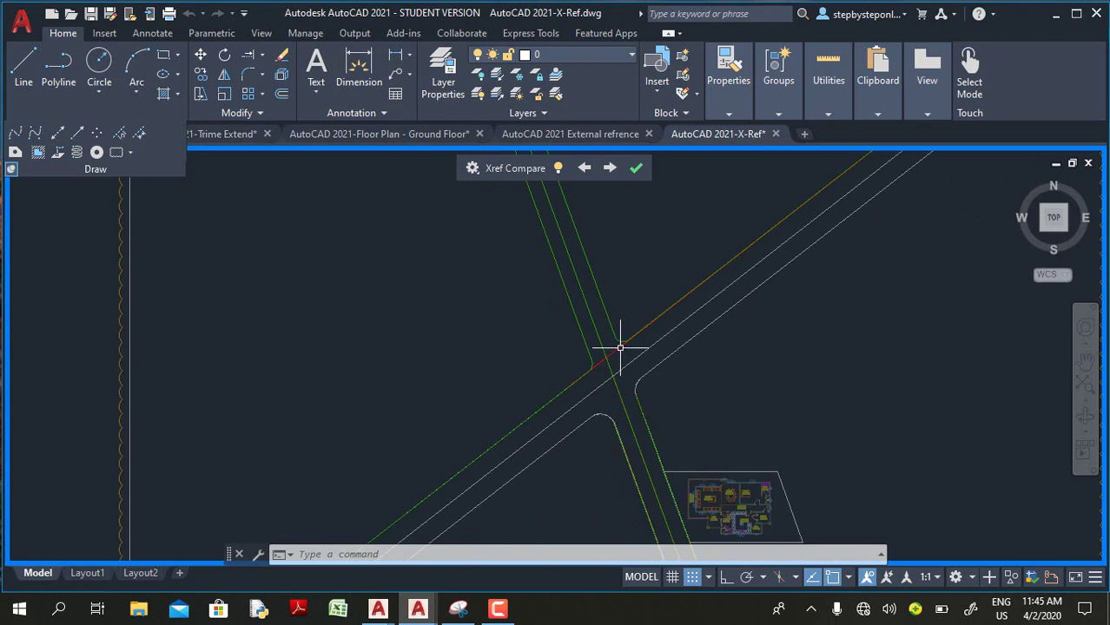
# Advance through the xref comparison's change sets and inspect the marked differences at the road junction up close
pyautogui.click(610, 168)
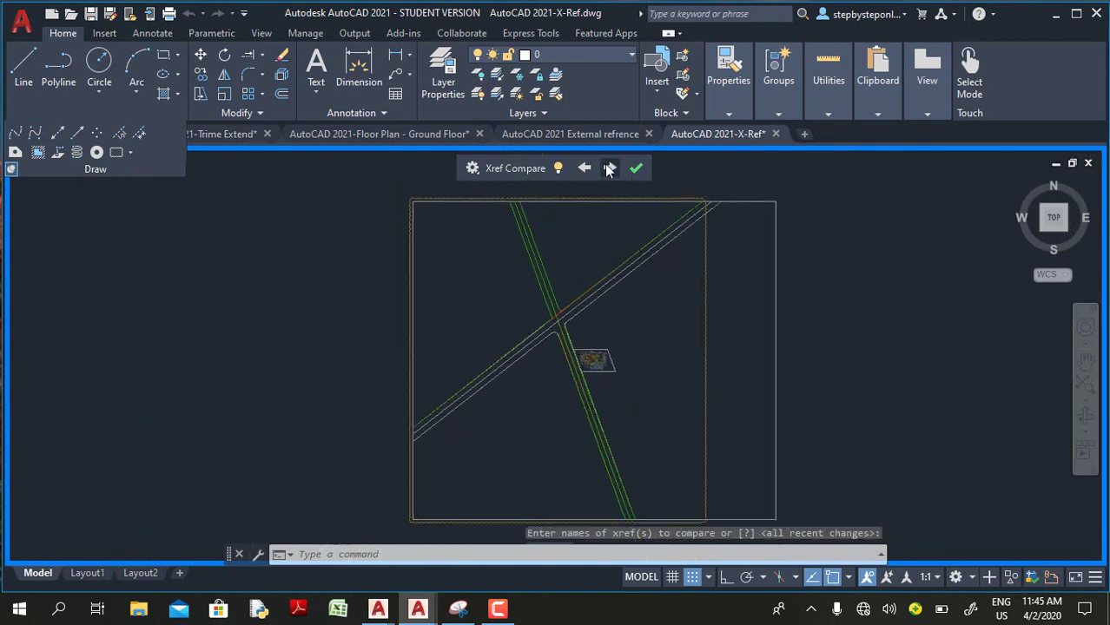
pyautogui.click(609, 169)
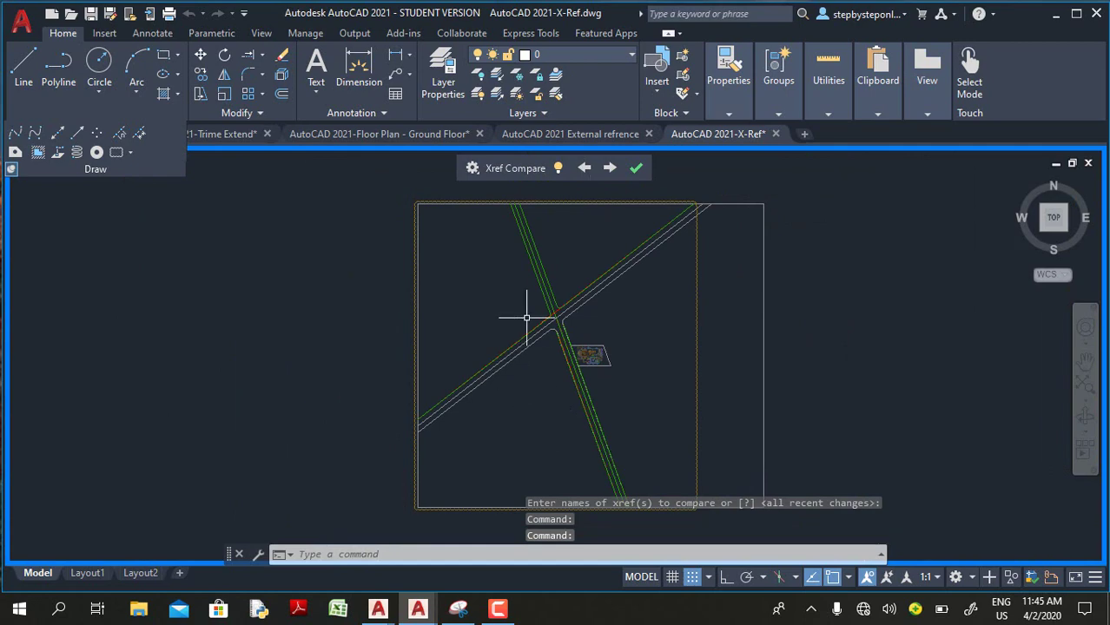
pyautogui.scroll(5, 587, 314)
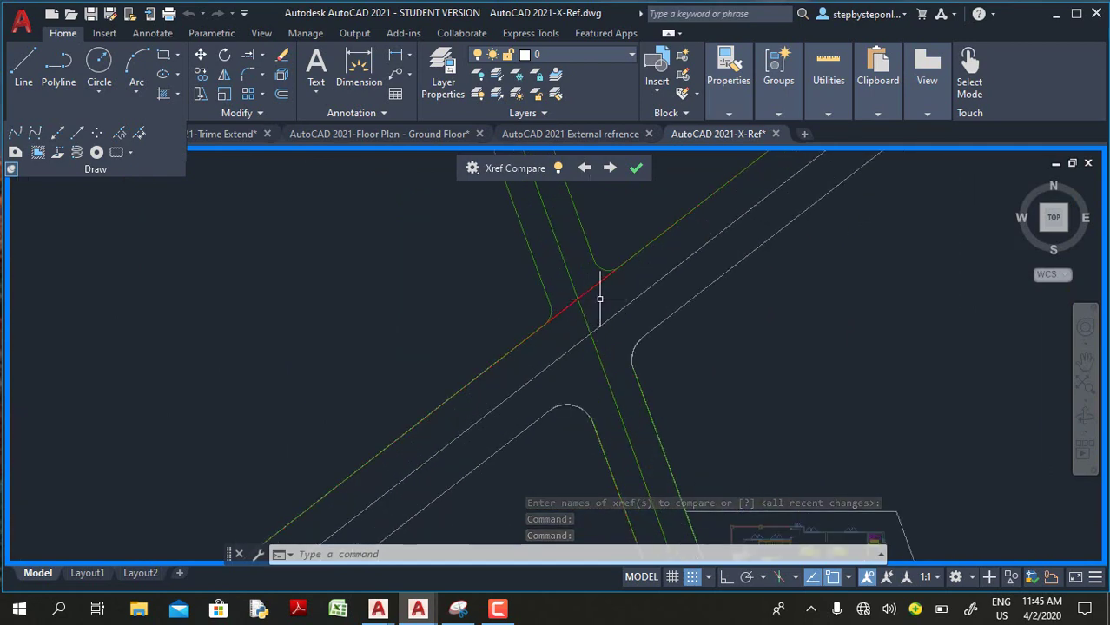
pyautogui.scroll(1, 600, 300)
pyautogui.scroll(-1, 608, 251)
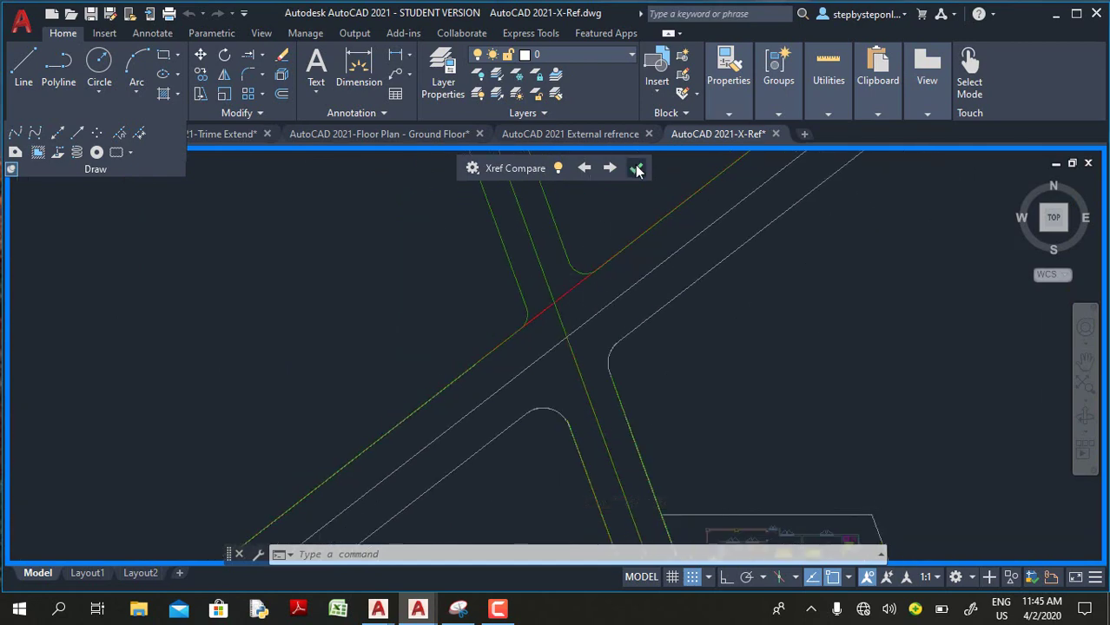
# End the xref comparison and examine the updated road junction beside the house plot
pyautogui.click(636, 170)
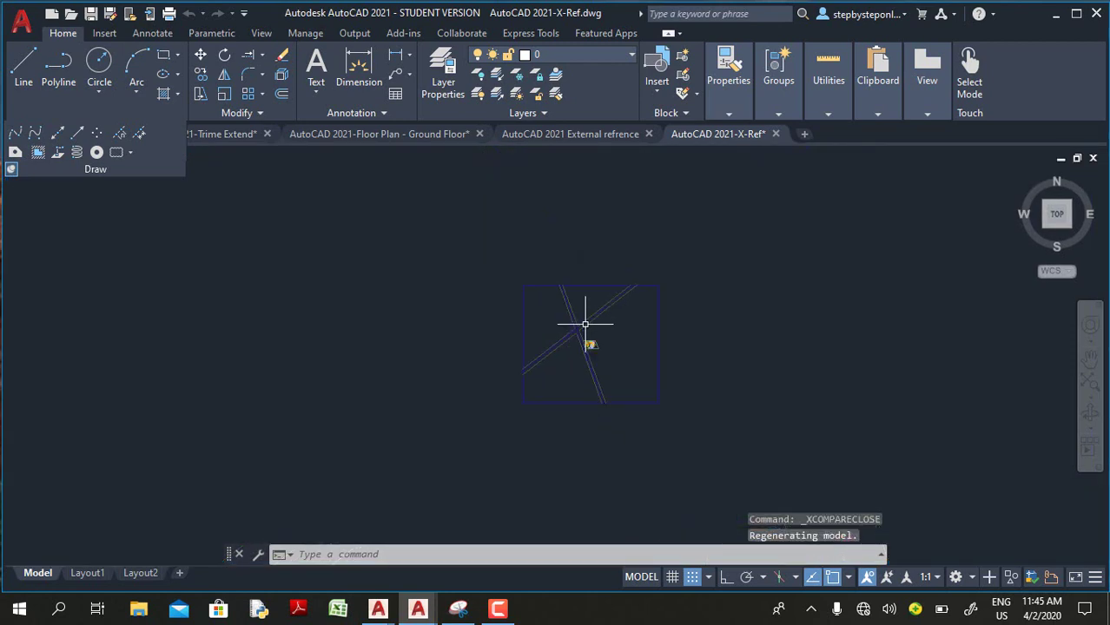
pyautogui.scroll(5, 581, 352)
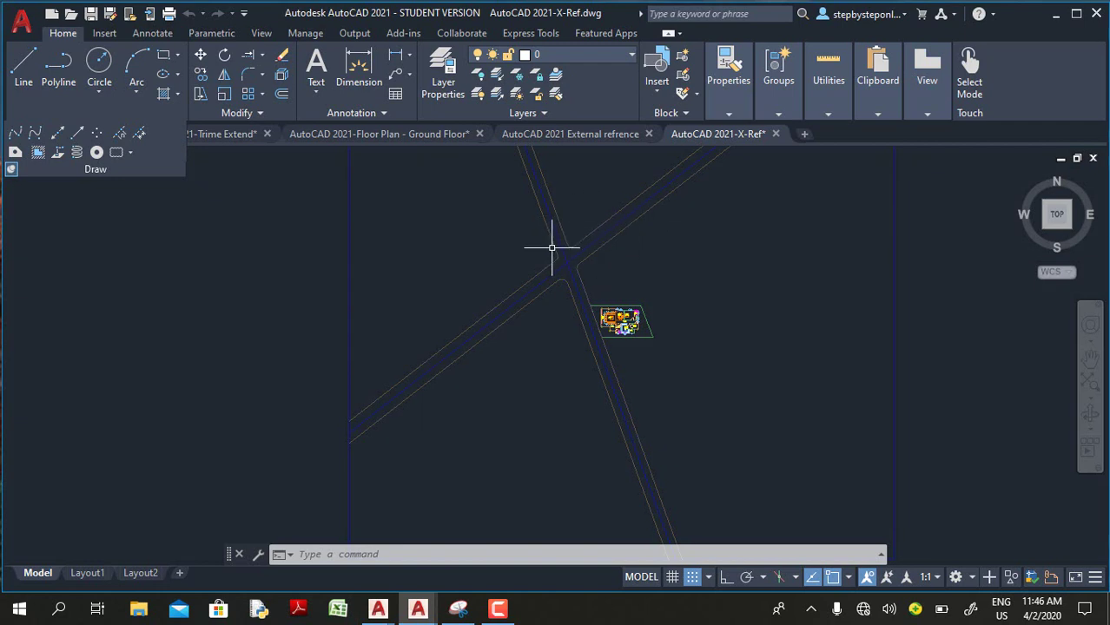
pyautogui.scroll(2, 588, 228)
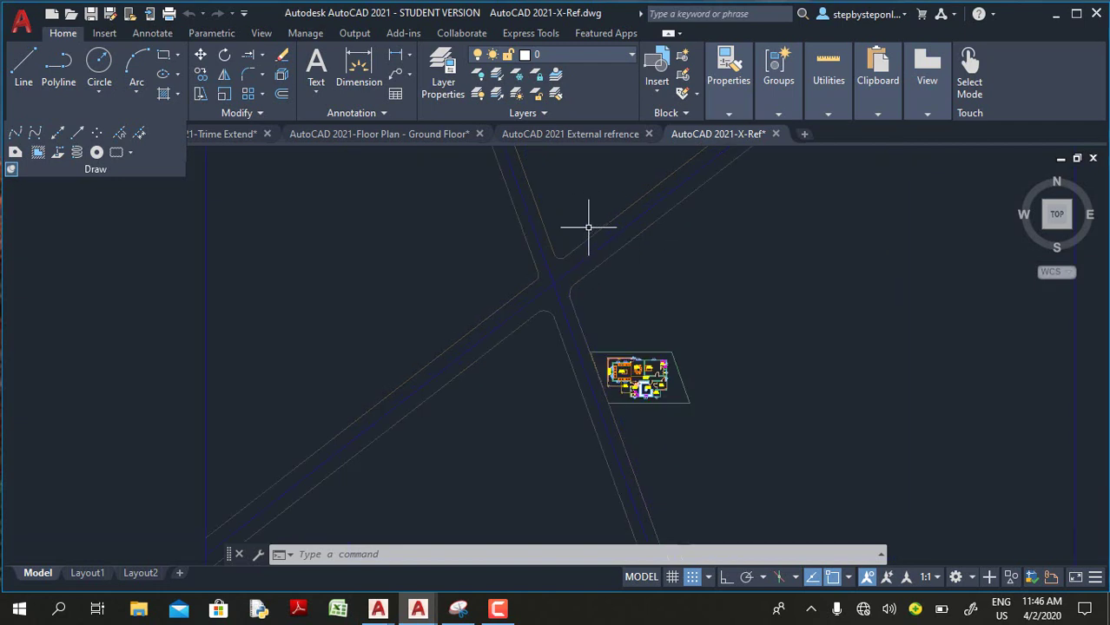